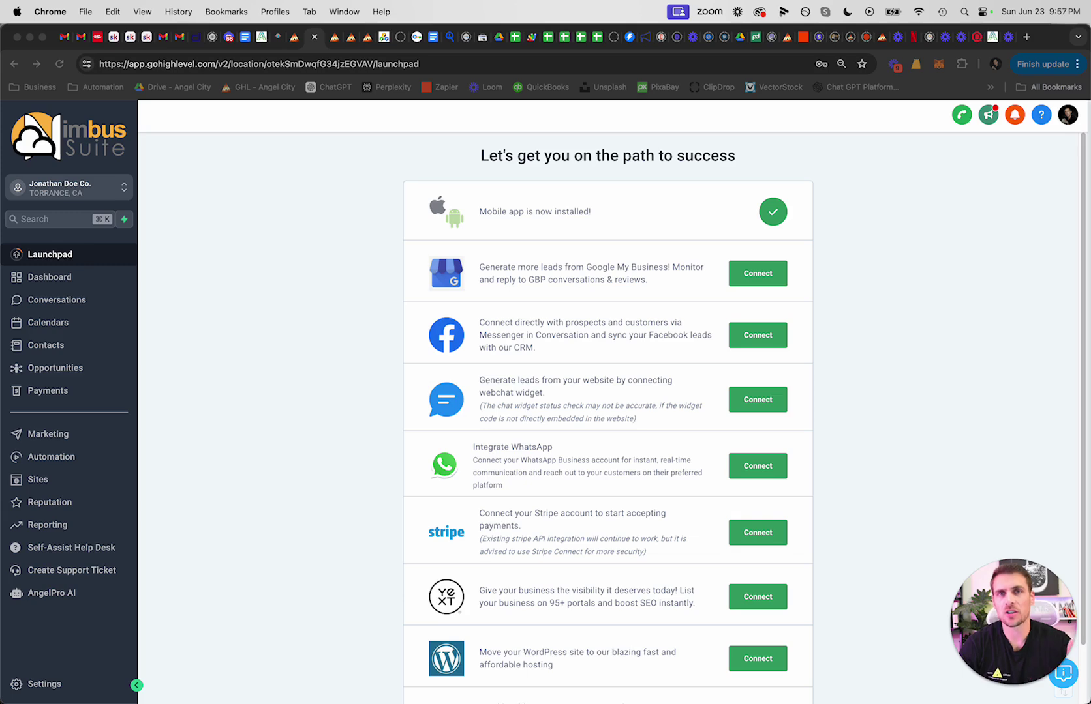
# Step: Review the business profile settings, including general information and physical address, and leave the settings
pyautogui.click(36, 684)
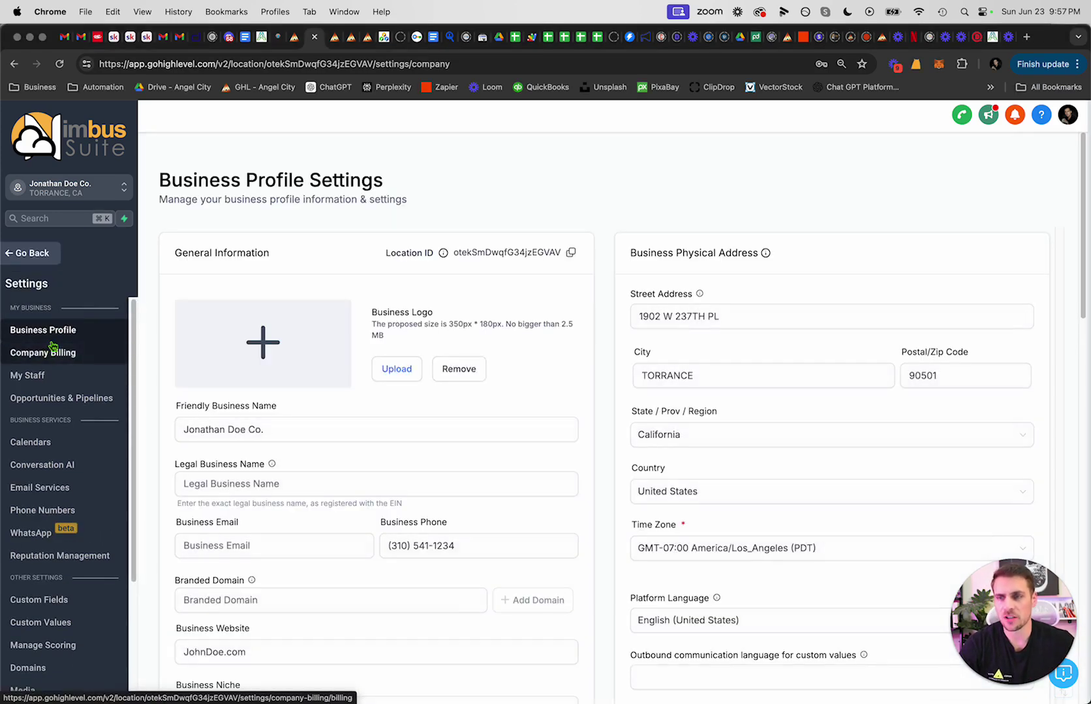
pyautogui.scroll(-2, 705, 297)
pyautogui.scroll(2, 708, 241)
pyautogui.scroll(-2, 336, 413)
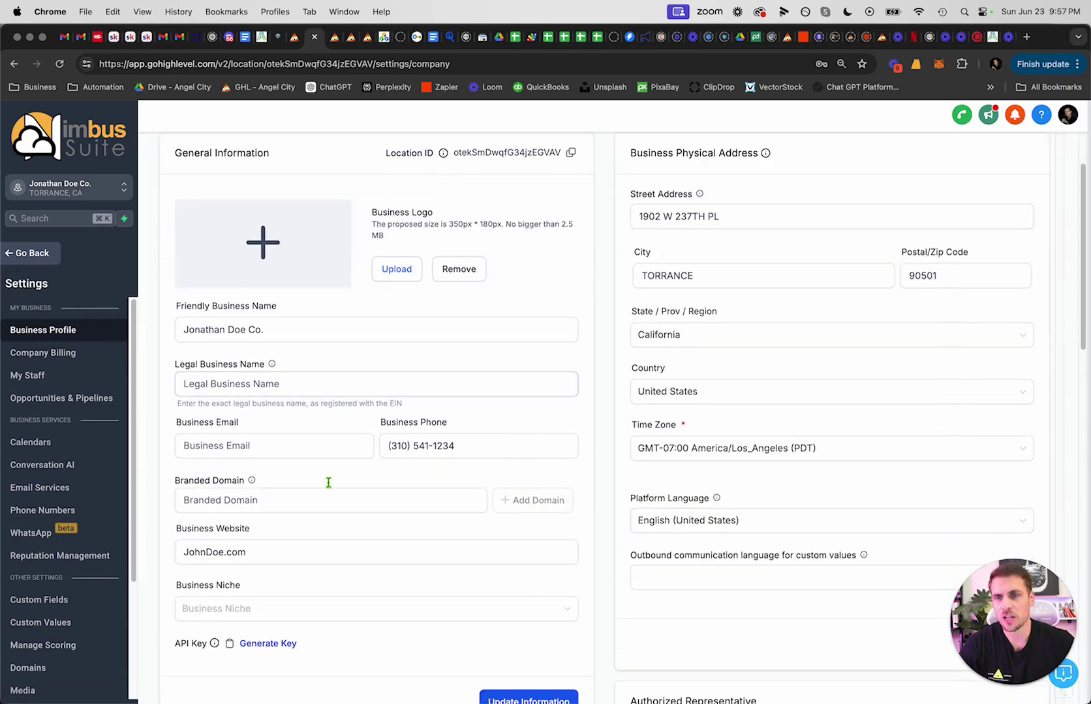
pyautogui.scroll(-2, 451, 444)
pyautogui.scroll(-3, 452, 455)
pyautogui.scroll(8, 470, 431)
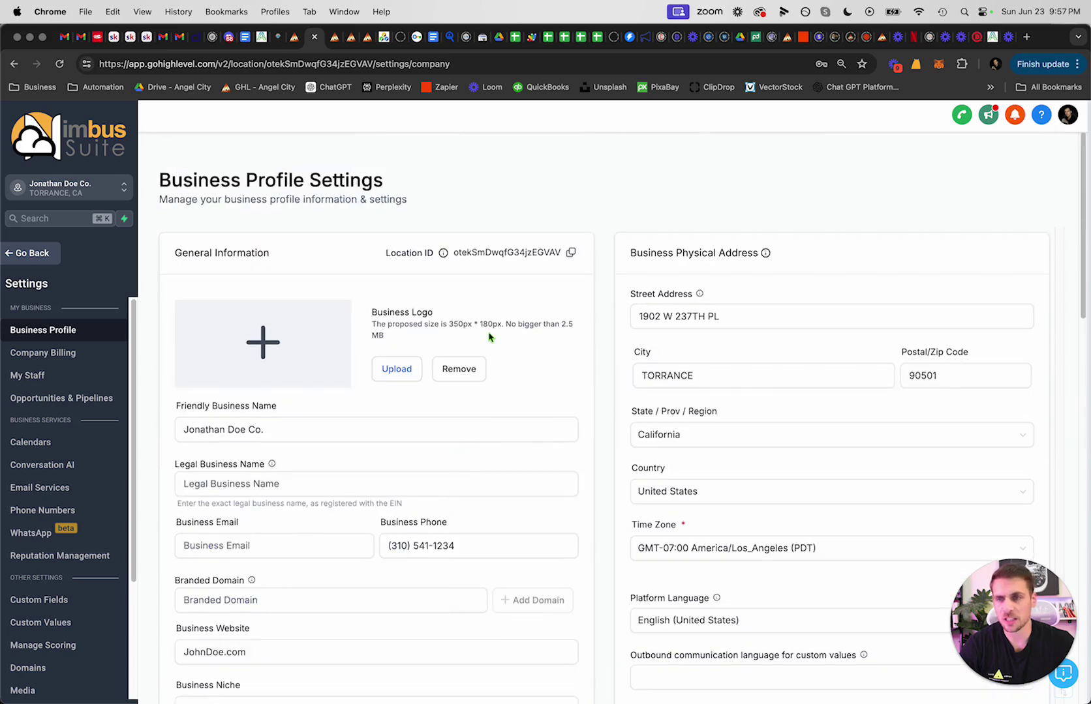
pyautogui.click(32, 258)
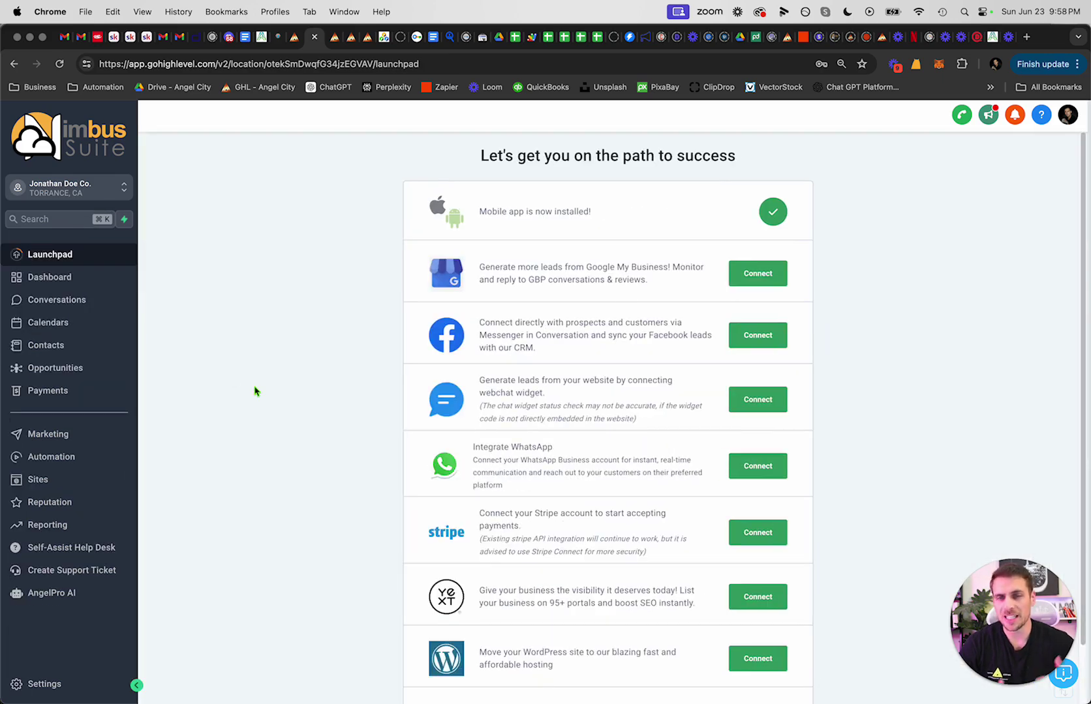
# Step: Look over the automation workflow list and the launchpad's full checklist of setup and integration options
pyautogui.click(47, 457)
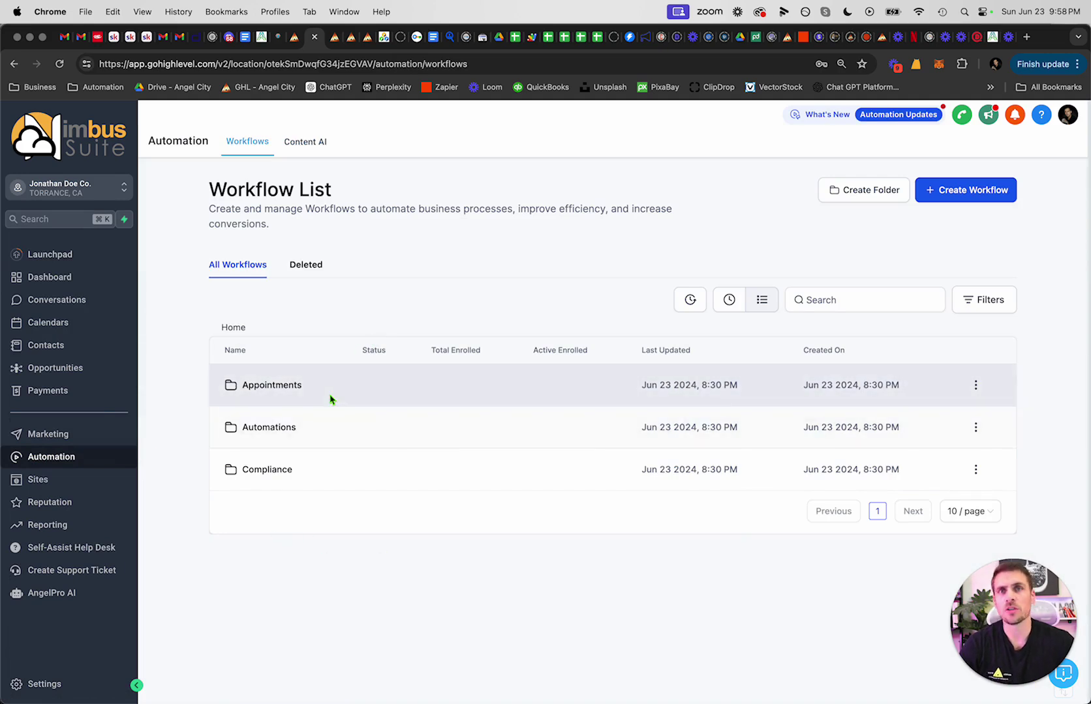
pyautogui.click(73, 264)
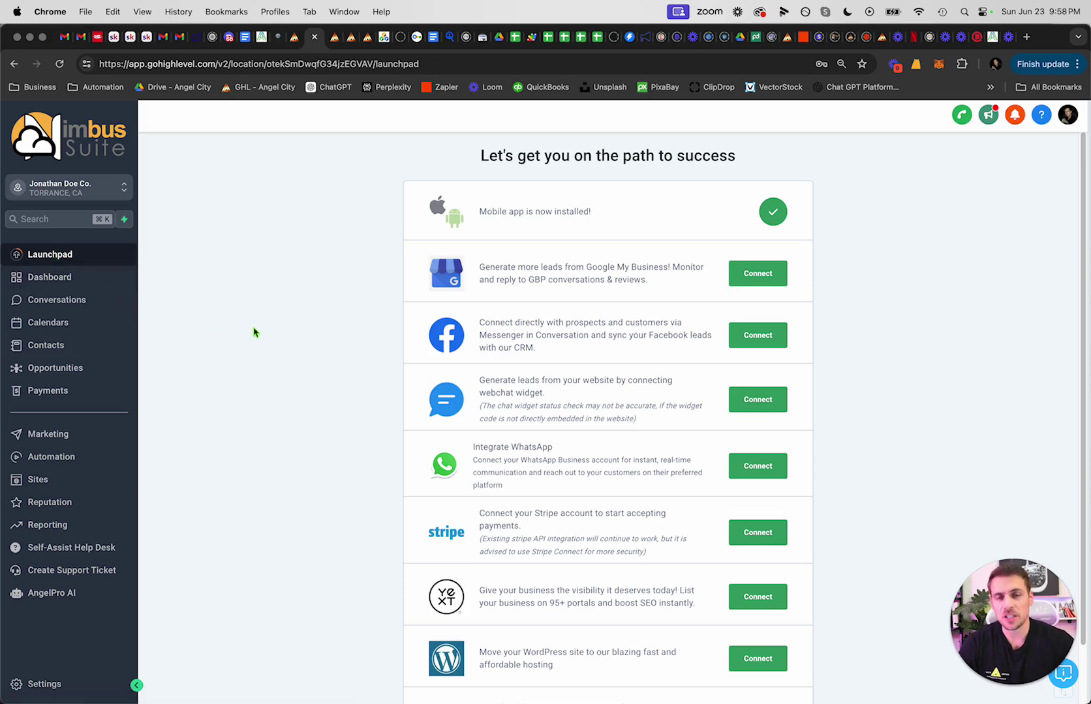
pyautogui.scroll(-2, 270, 352)
pyautogui.moveTo(430, 149); pyautogui.dragTo(683, 525)
pyautogui.click(855, 495)
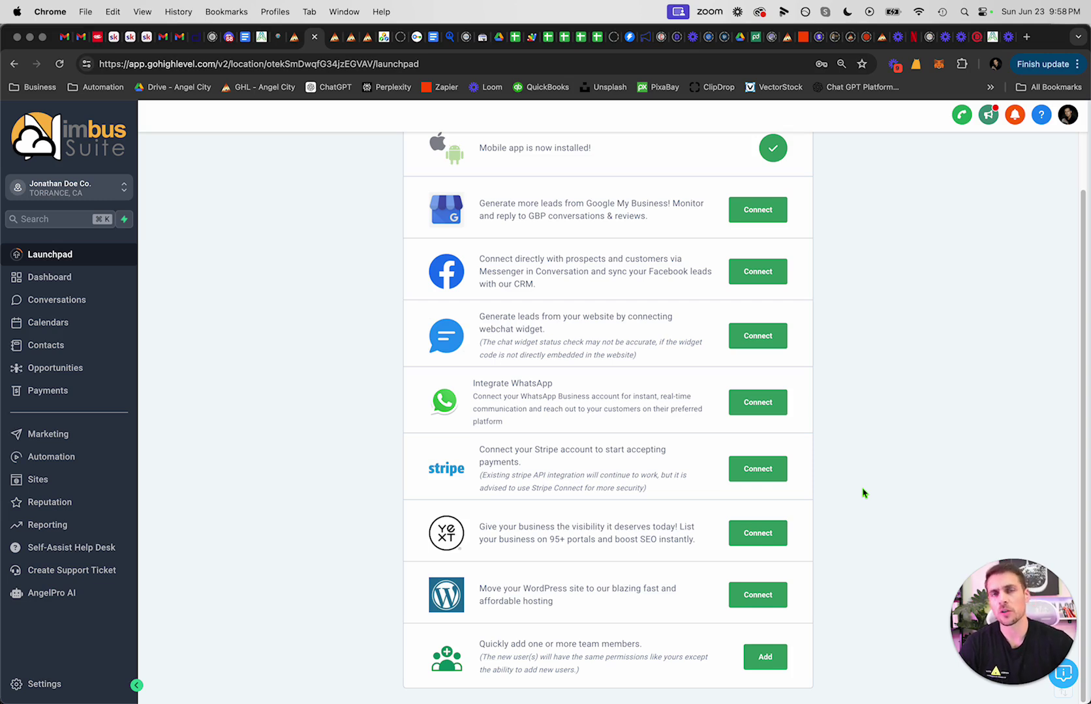
pyautogui.scroll(2, 871, 492)
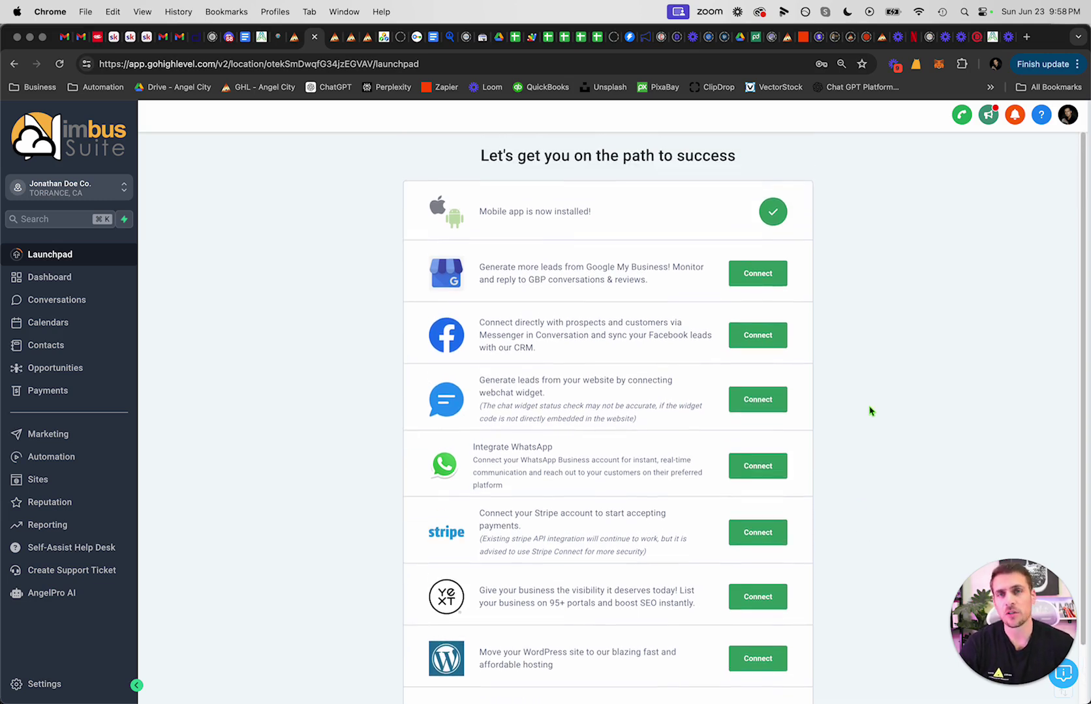
pyautogui.scroll(-2, 852, 411)
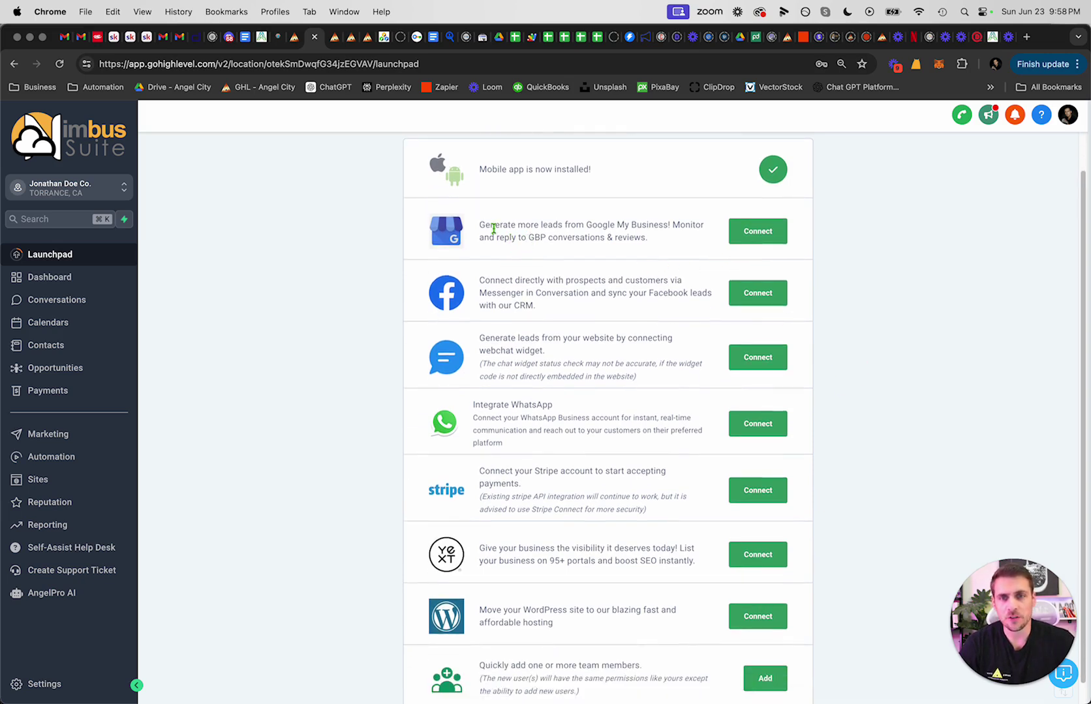
# Step: Examine the launchpad's descriptions of the Google My Business and Facebook connections
pyautogui.moveTo(482, 224); pyautogui.dragTo(681, 239)
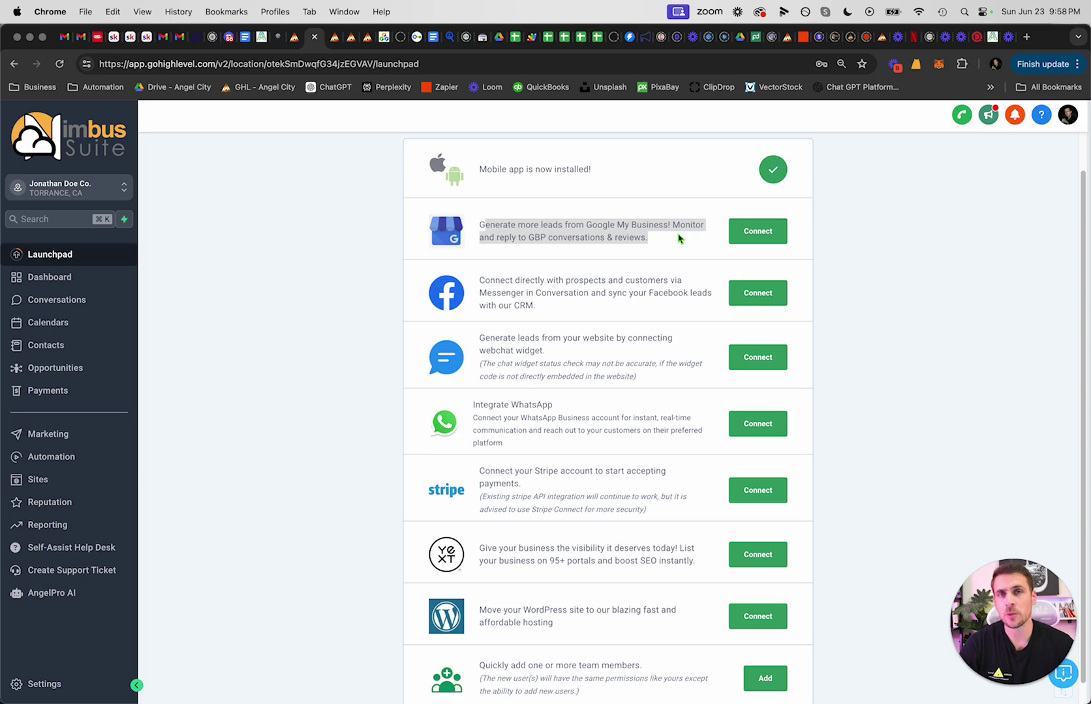
pyautogui.click(668, 246)
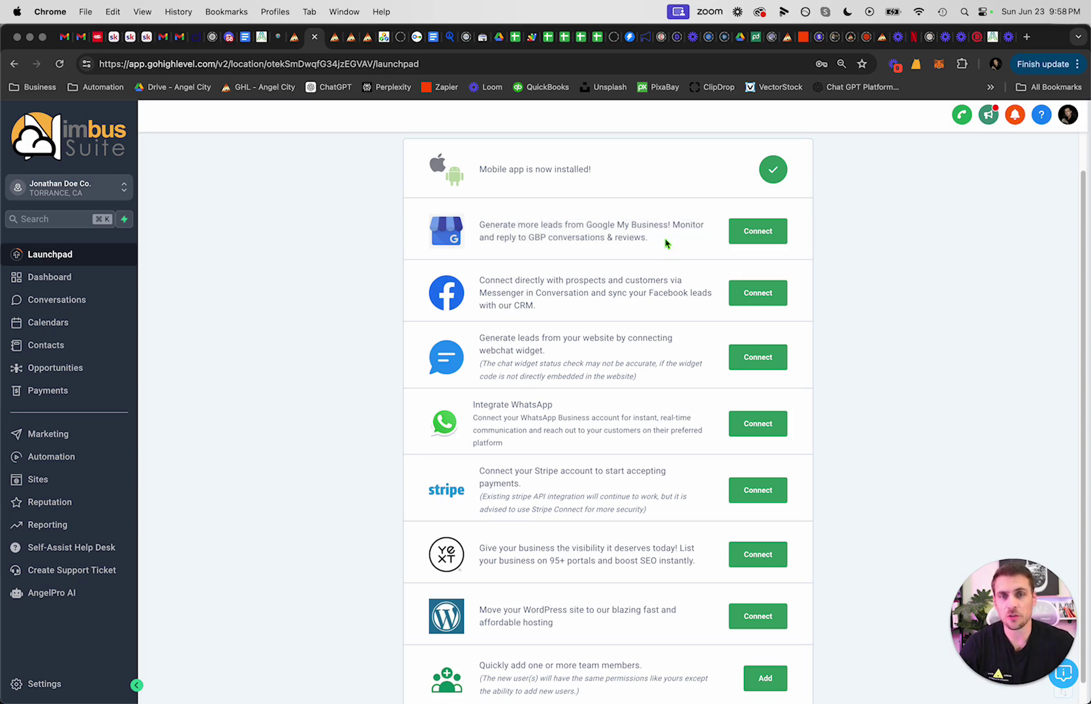
pyautogui.moveTo(649, 239); pyautogui.dragTo(477, 227)
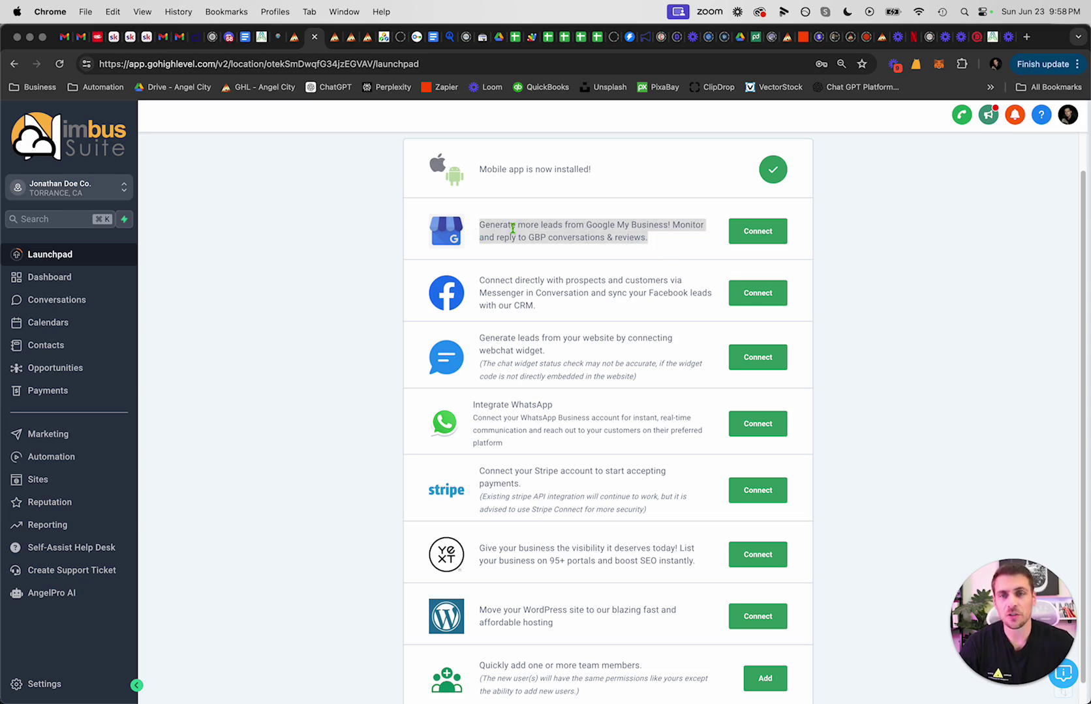
pyautogui.click(579, 235)
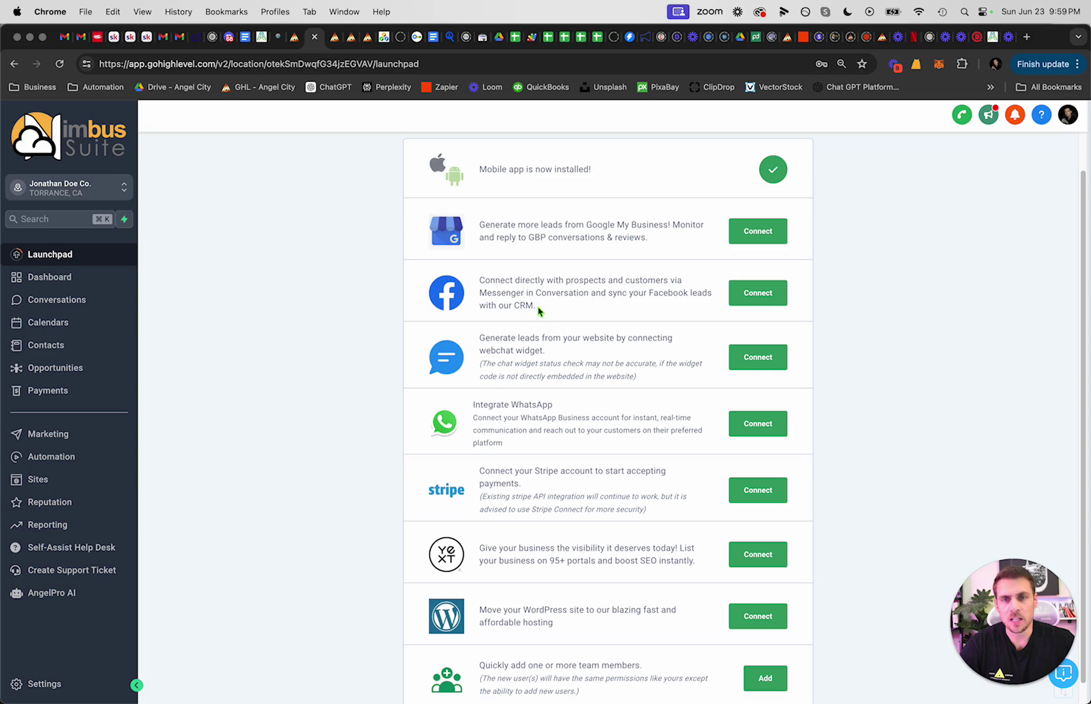
pyautogui.moveTo(535, 301); pyautogui.dragTo(480, 277)
pyautogui.scroll(-1, 539, 316)
pyautogui.scroll(-1, 539, 316)
pyautogui.click(552, 287)
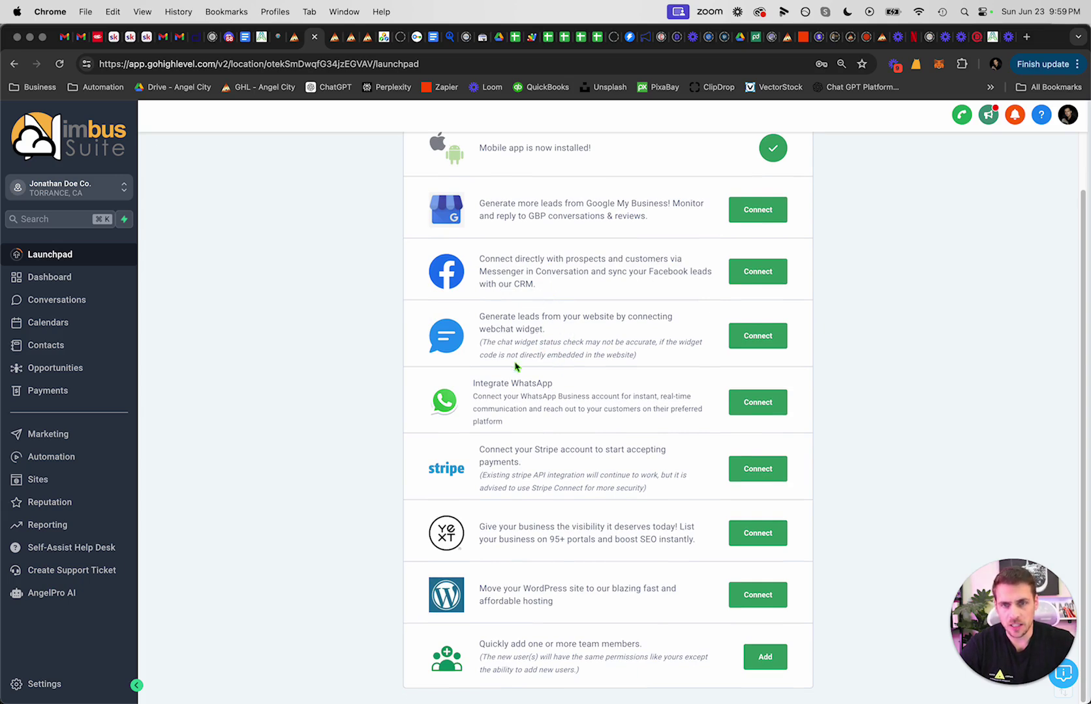
# Step: Examine the launchpad's descriptions of the WhatsApp and Stripe connections
pyautogui.moveTo(484, 309); pyautogui.dragTo(545, 432)
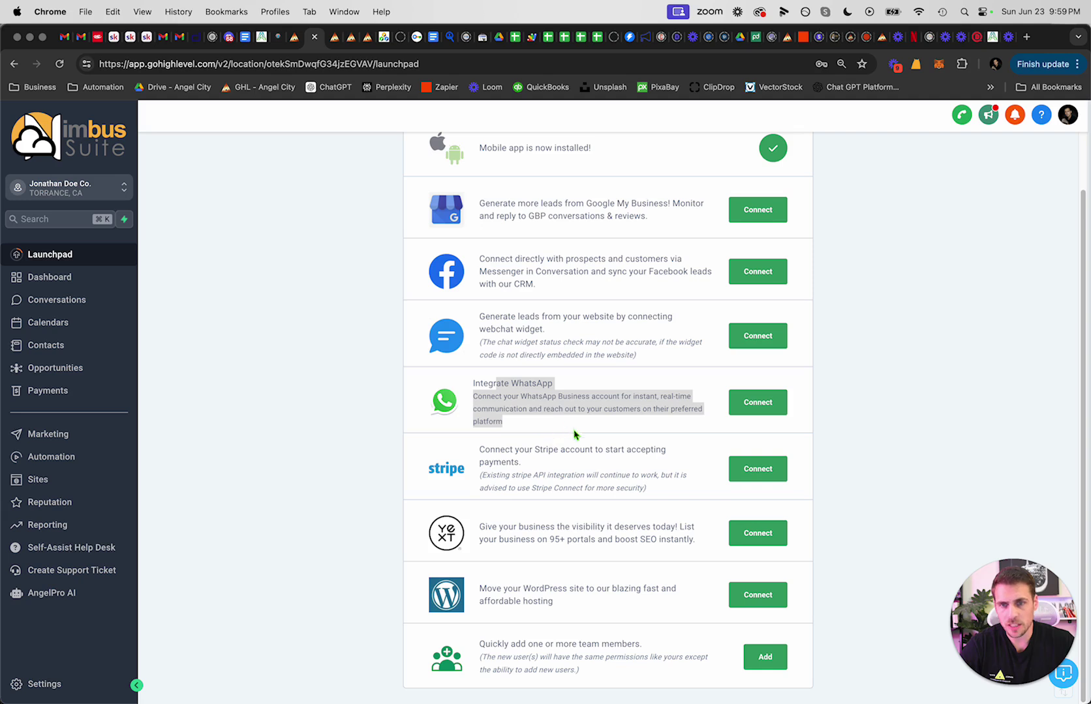
pyautogui.click(523, 412)
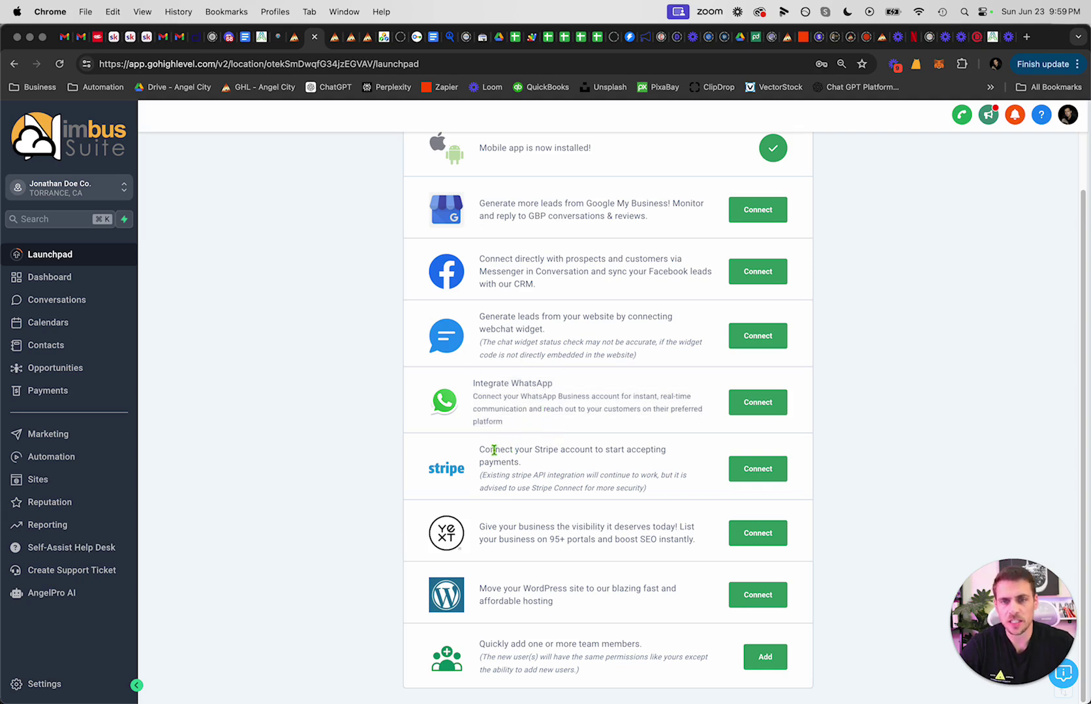
pyautogui.moveTo(479, 450); pyautogui.dragTo(643, 489)
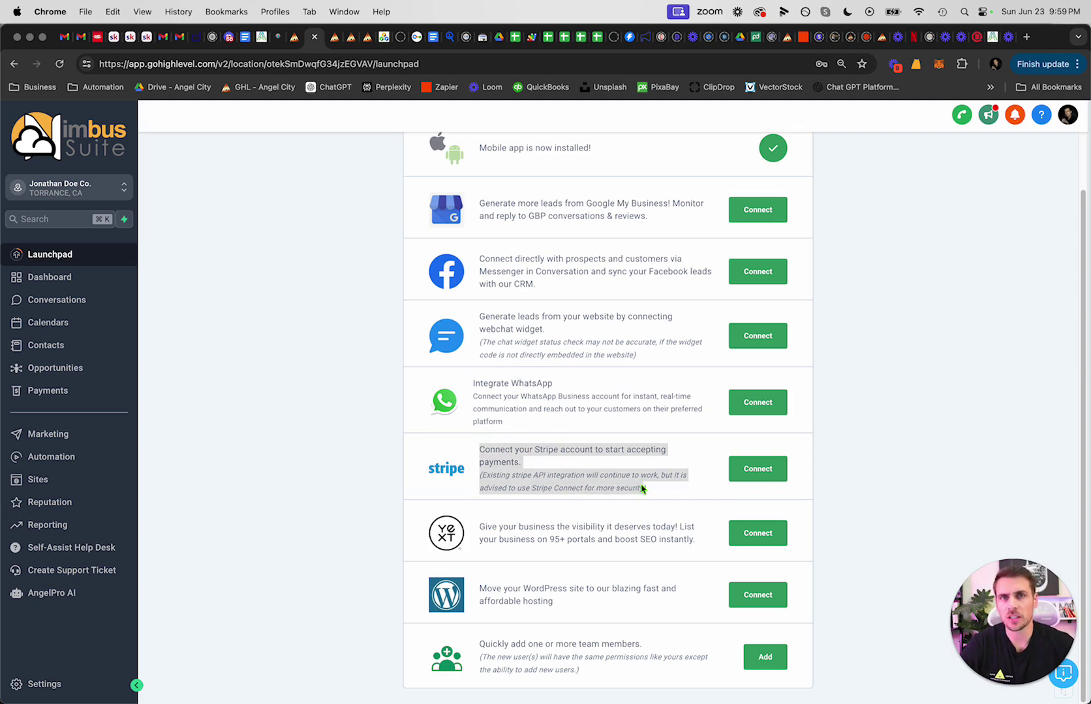
pyautogui.moveTo(643, 488); pyautogui.dragTo(616, 499)
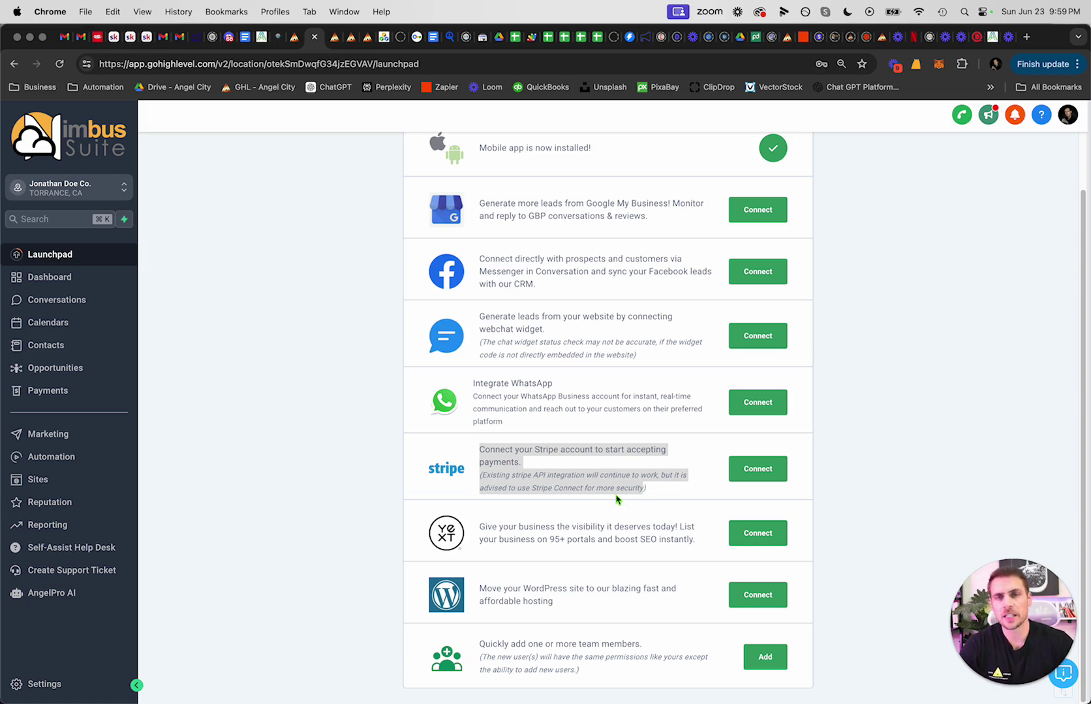
pyautogui.click(637, 499)
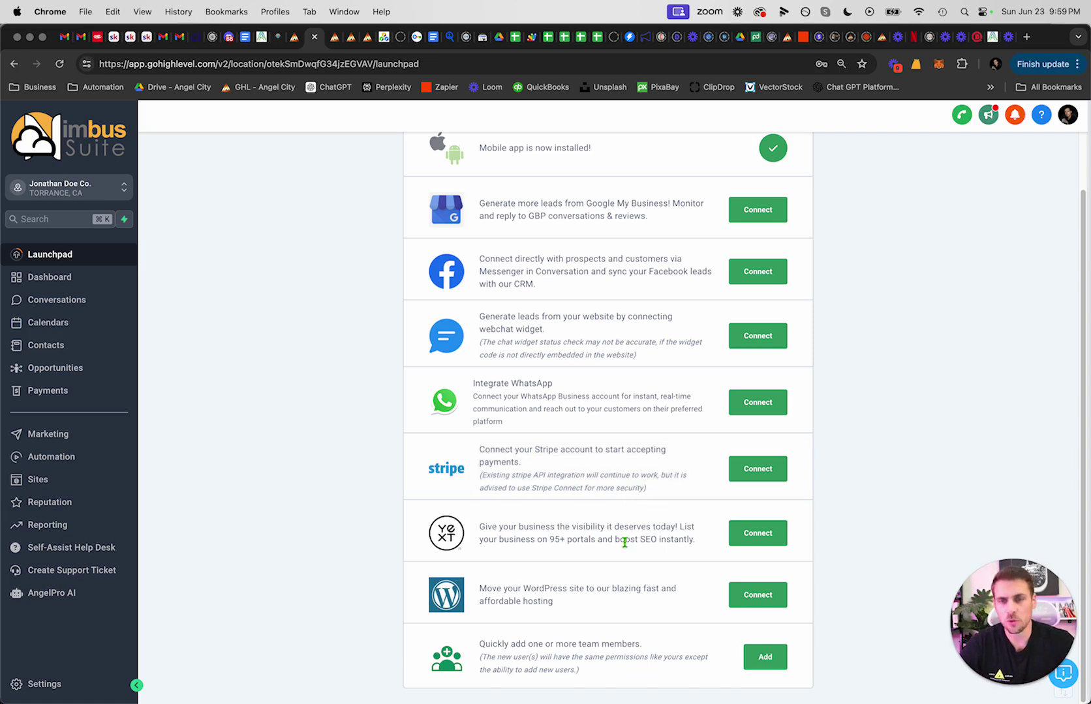
# Step: Examine the launchpad's descriptions of the Yext business listing and WordPress hosting options
pyautogui.moveTo(709, 546); pyautogui.dragTo(479, 531)
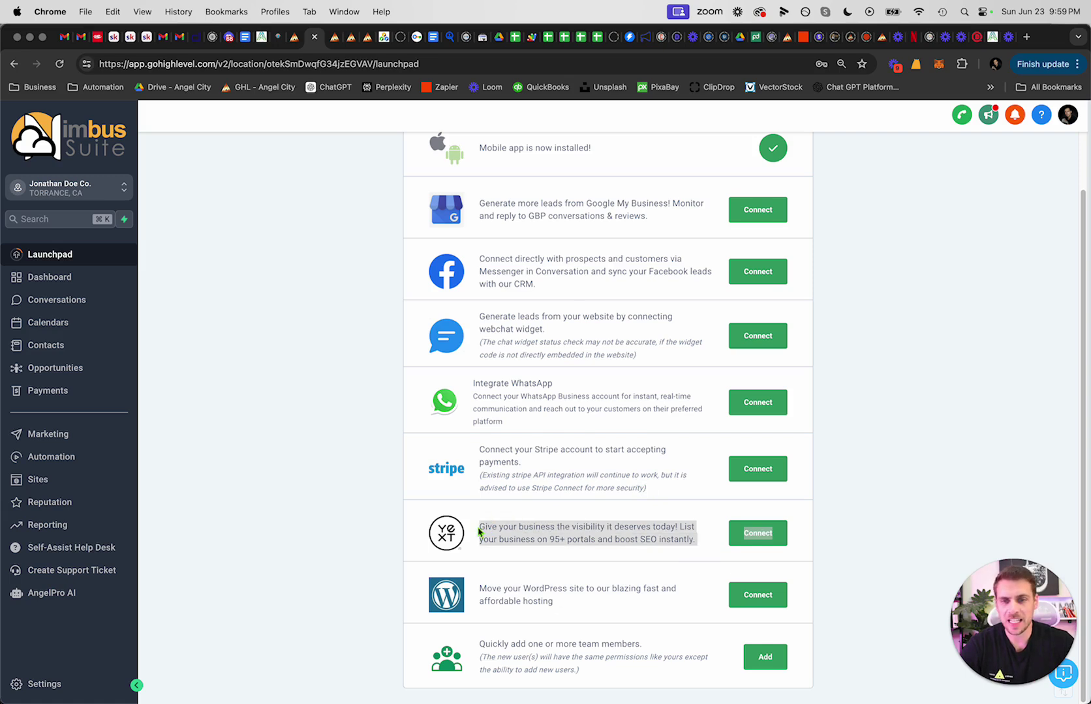
pyautogui.click(643, 538)
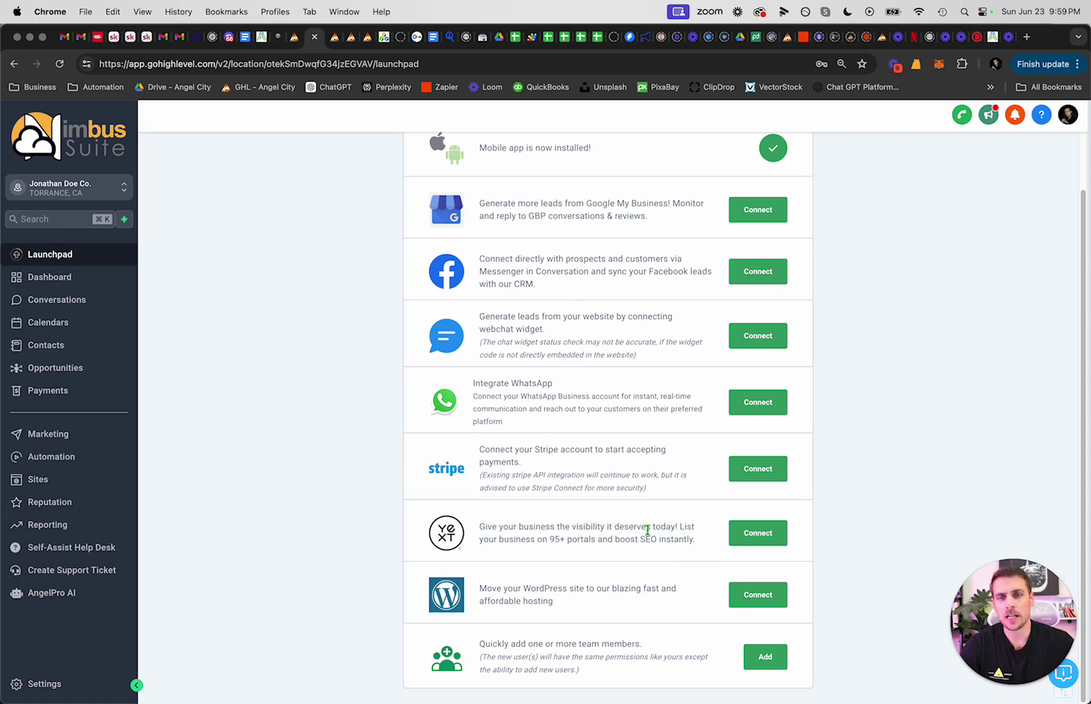
pyautogui.moveTo(704, 543); pyautogui.dragTo(481, 526)
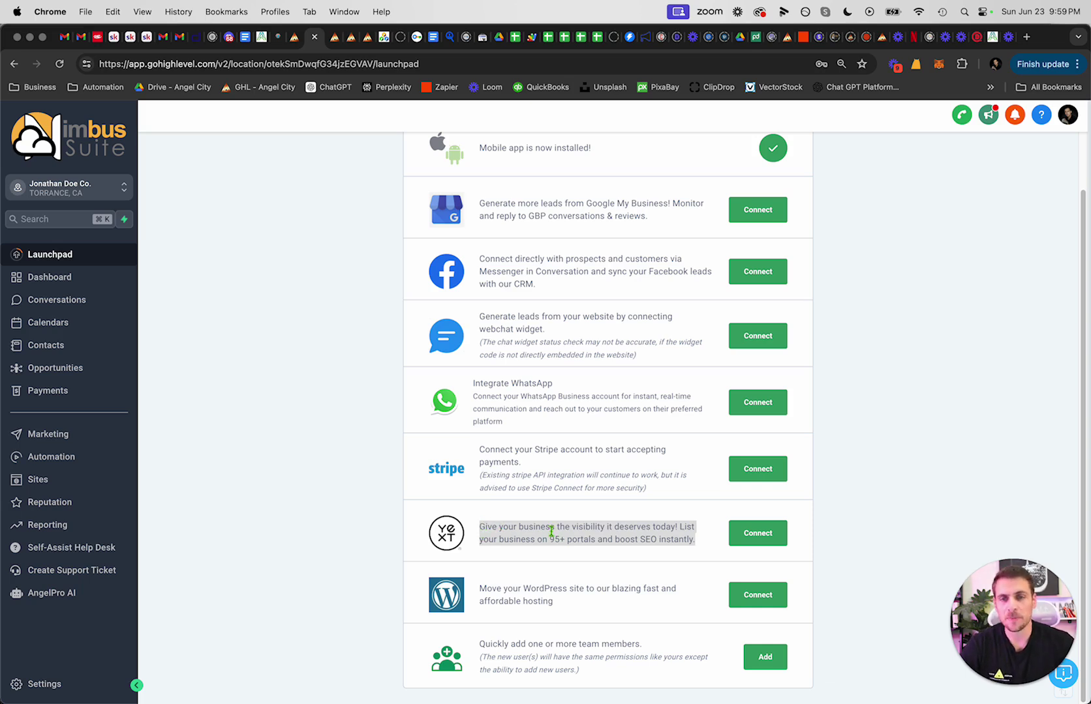
pyautogui.click(678, 556)
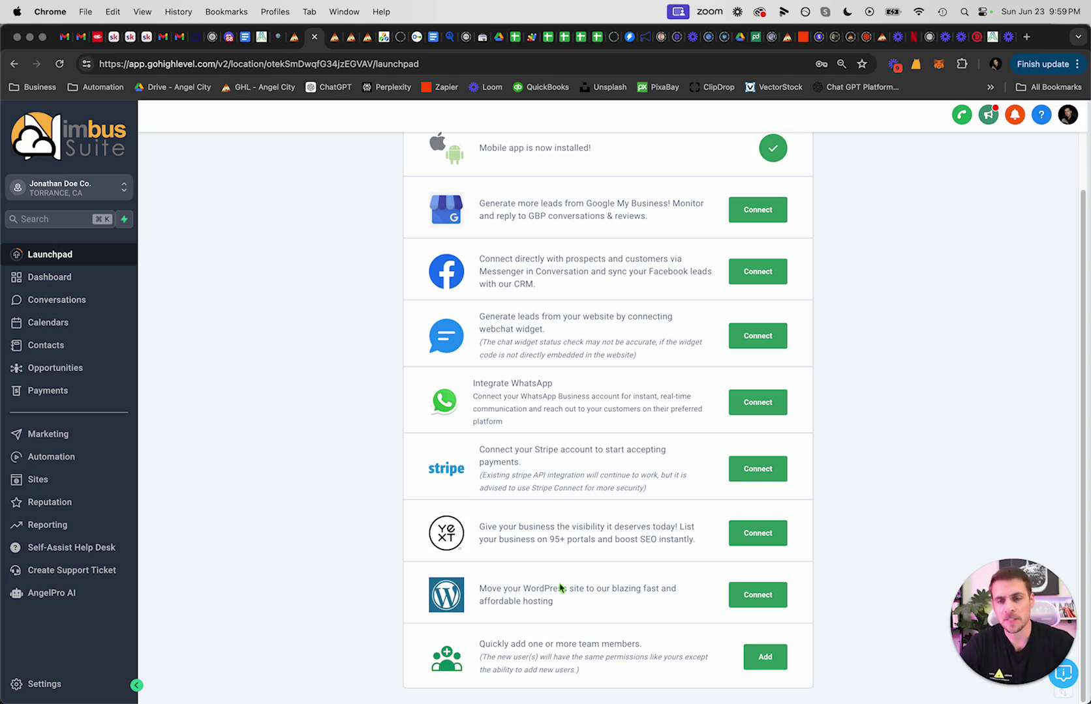
pyautogui.moveTo(553, 601); pyautogui.dragTo(478, 589)
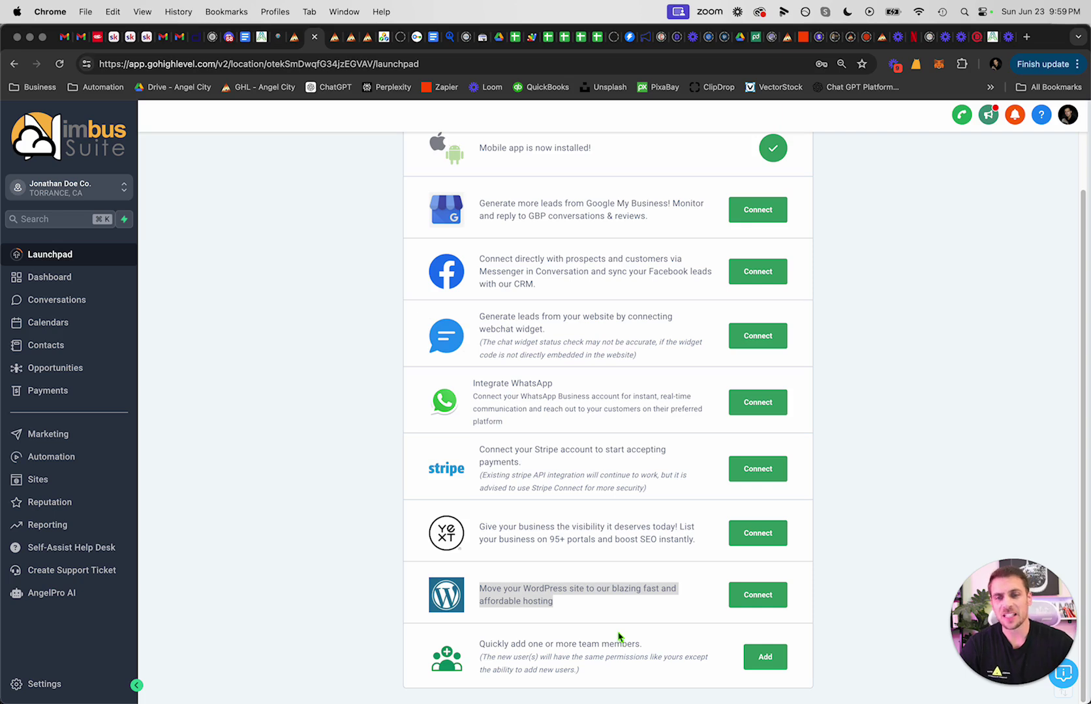
# Step: Read the launchpad's team member option, view its Add Users invitation form, and close it without inviting anyone
pyautogui.moveTo(628, 672); pyautogui.dragTo(475, 642)
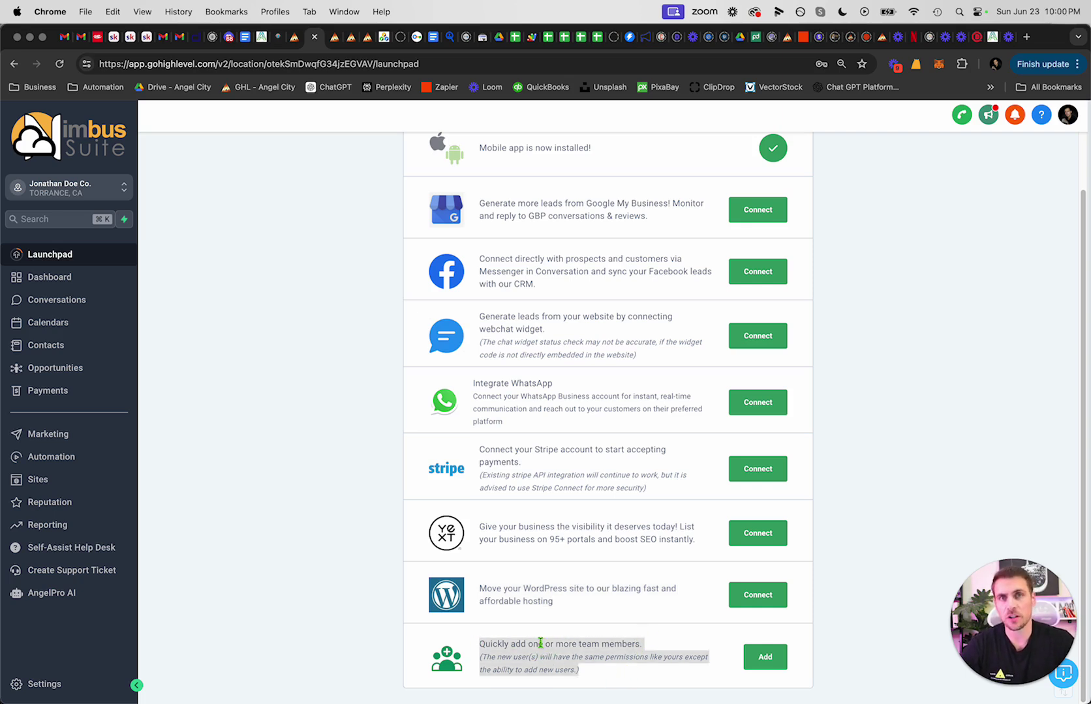
pyautogui.click(766, 659)
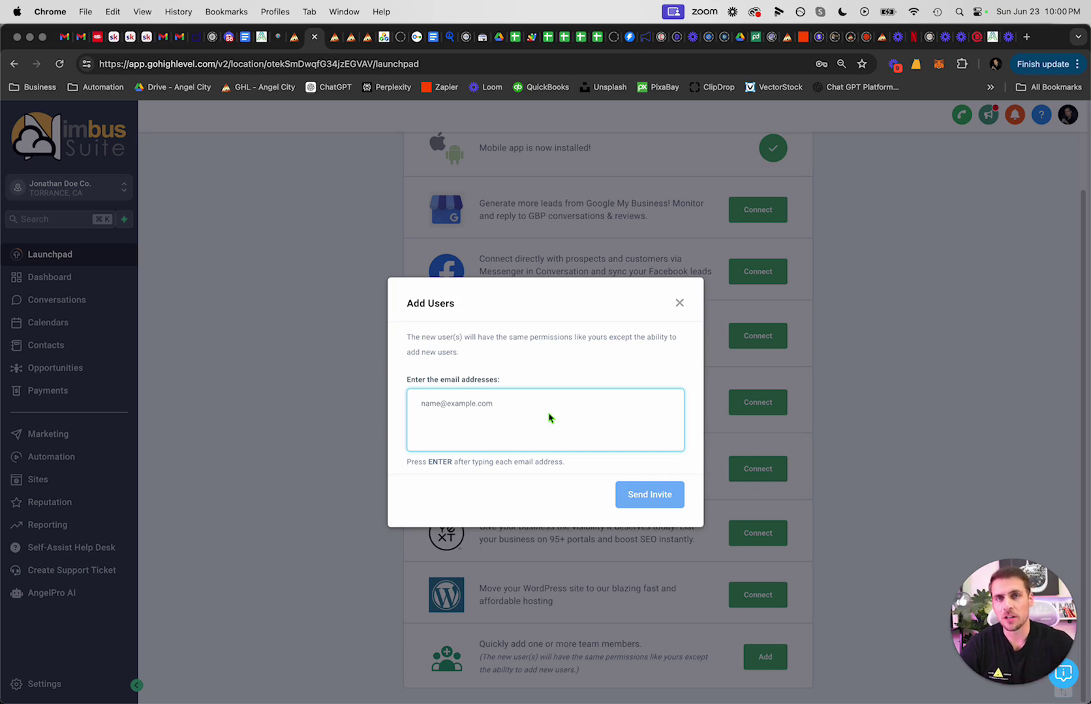
pyautogui.click(679, 303)
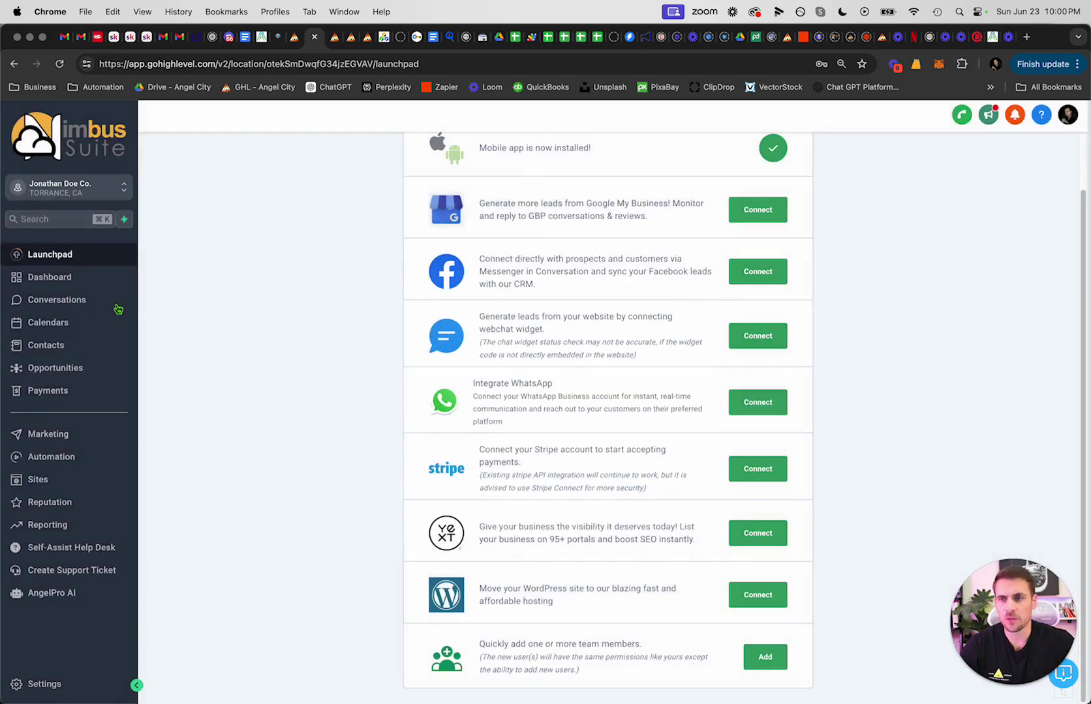
# Step: Review the Dashboard's widgets, from opportunity status and the Customer Journey funnel to the Google Analytics and Google Business Profile reports
pyautogui.click(82, 279)
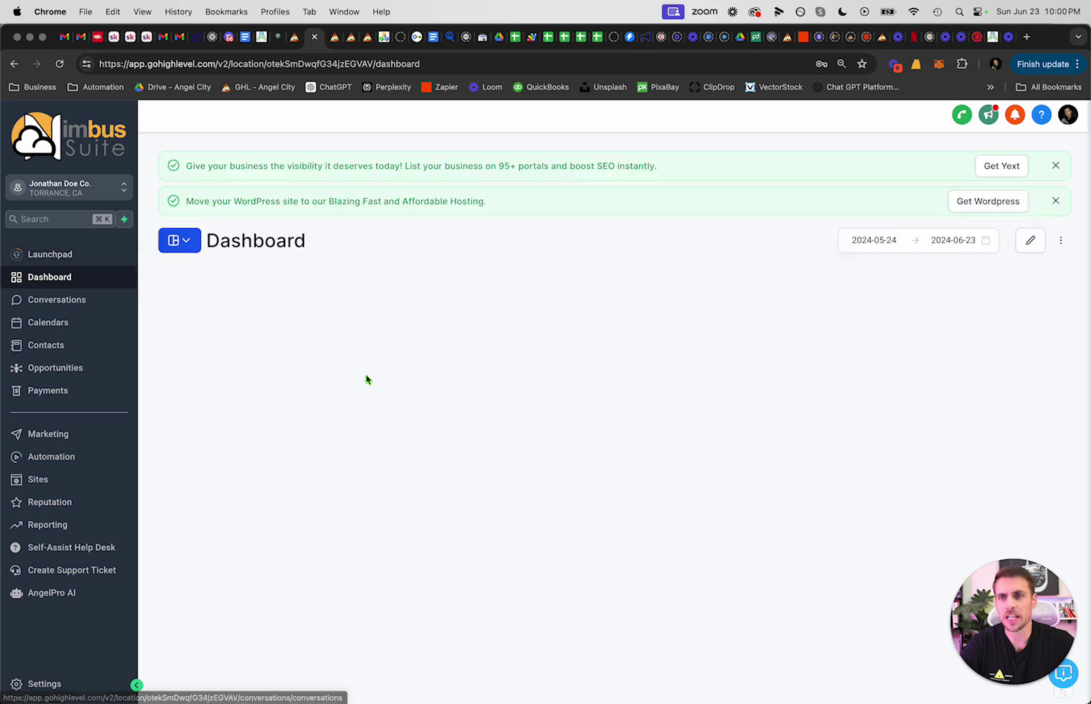
pyautogui.scroll(-2, 640, 339)
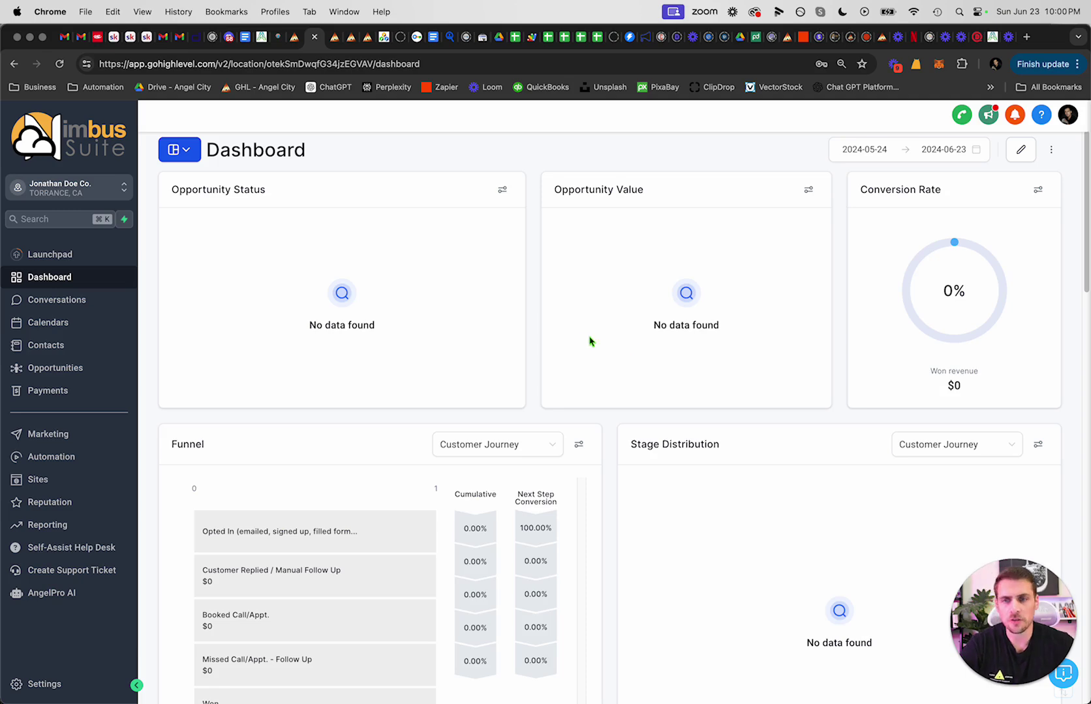
pyautogui.scroll(-5, 614, 343)
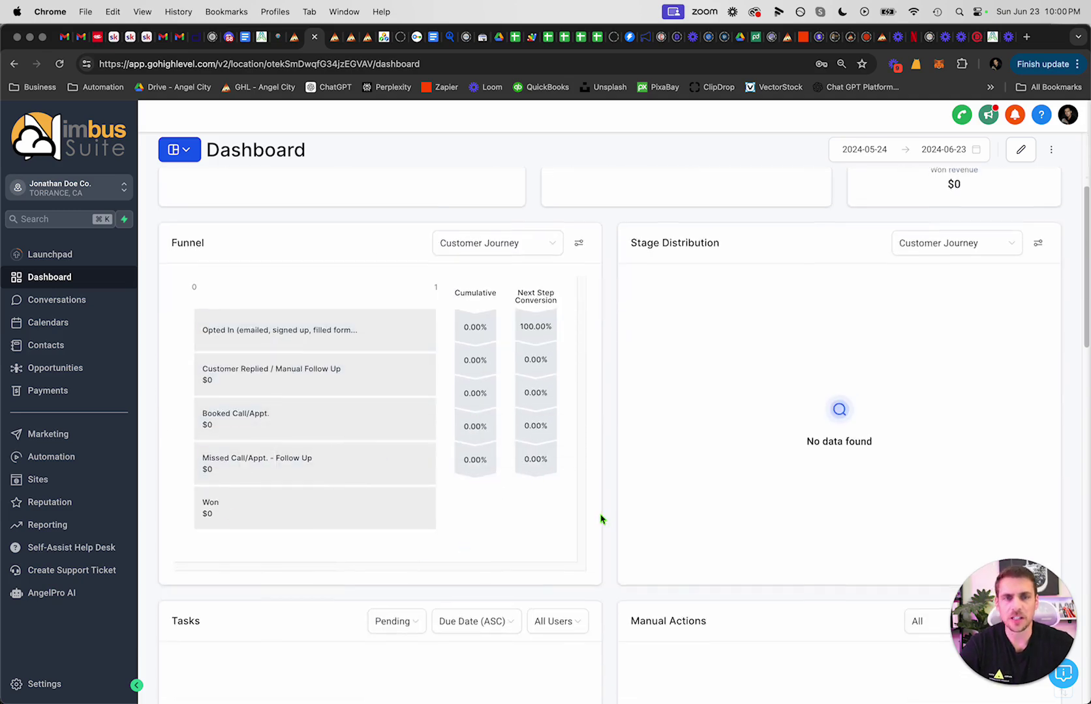
pyautogui.scroll(-10, 599, 511)
pyautogui.scroll(-5, 584, 510)
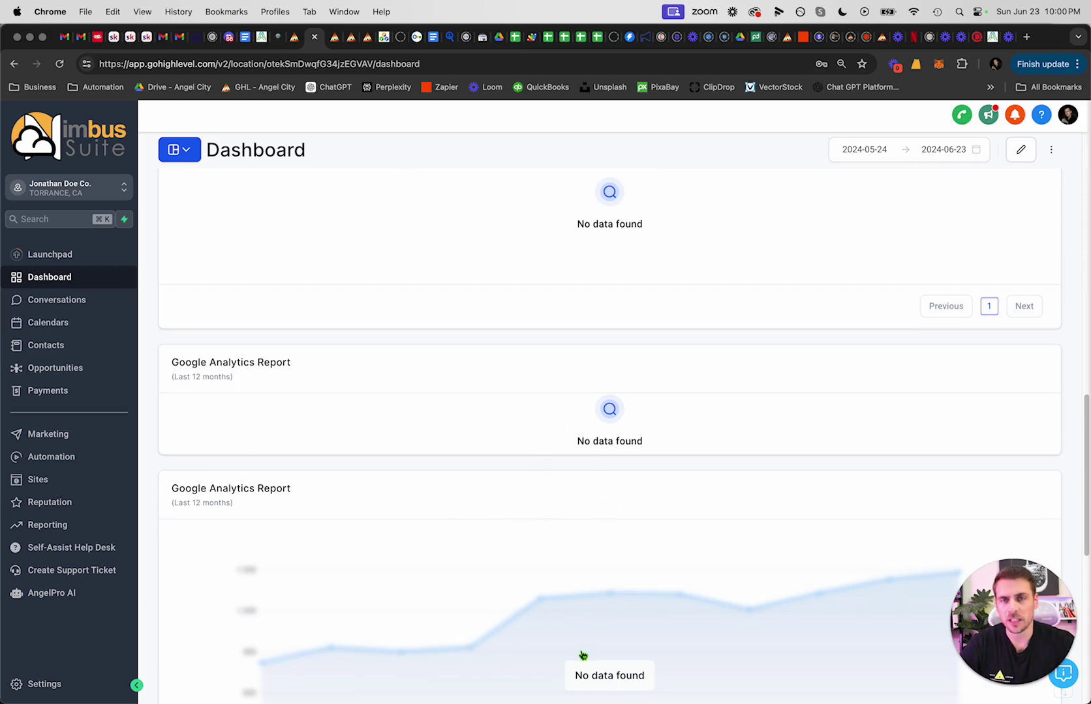
pyautogui.scroll(-5, 559, 468)
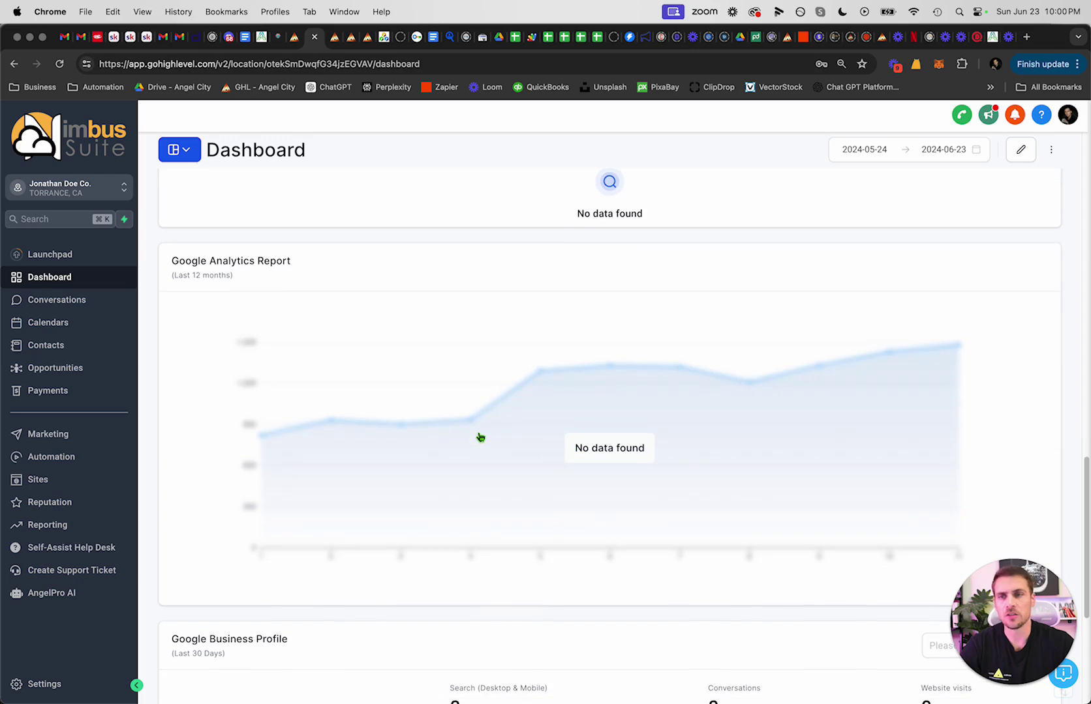
pyautogui.scroll(15, 480, 439)
pyautogui.scroll(5, 478, 437)
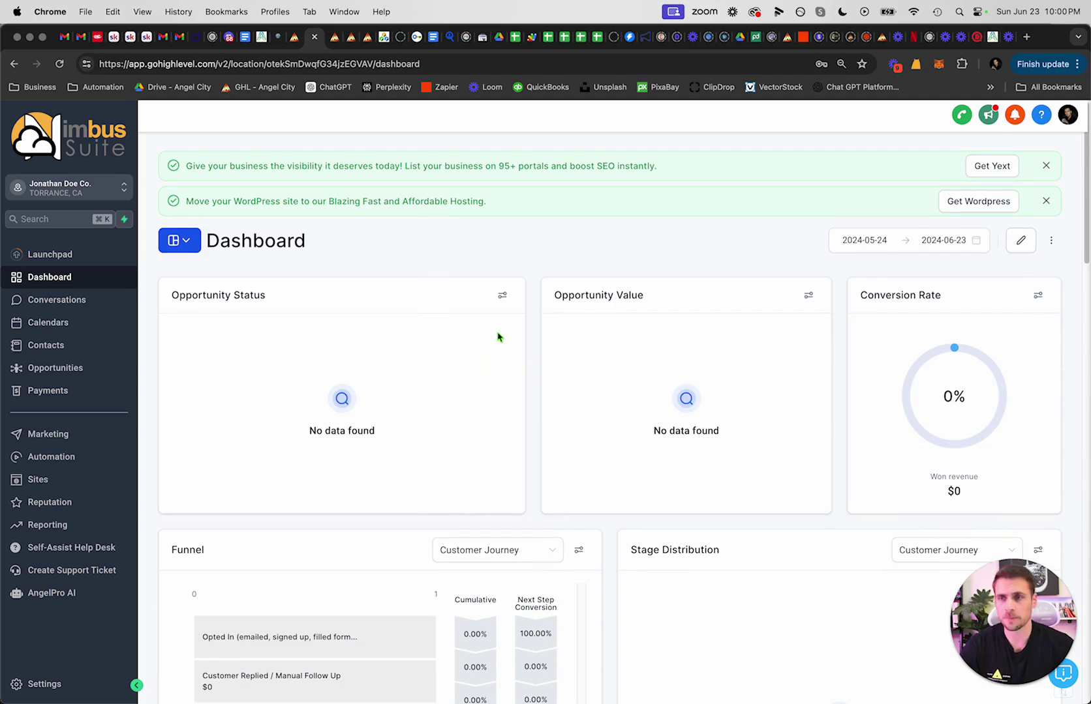
# Step: View the Conversations inbox and the weekly view in Calendars
pyautogui.click(86, 308)
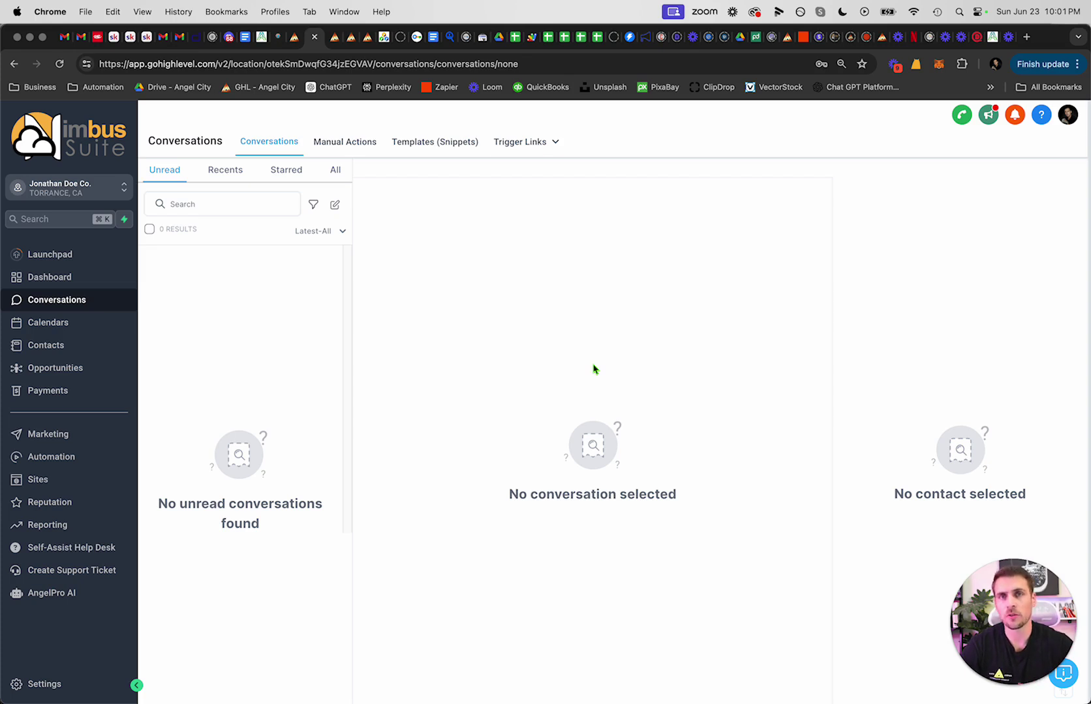
pyautogui.click(59, 330)
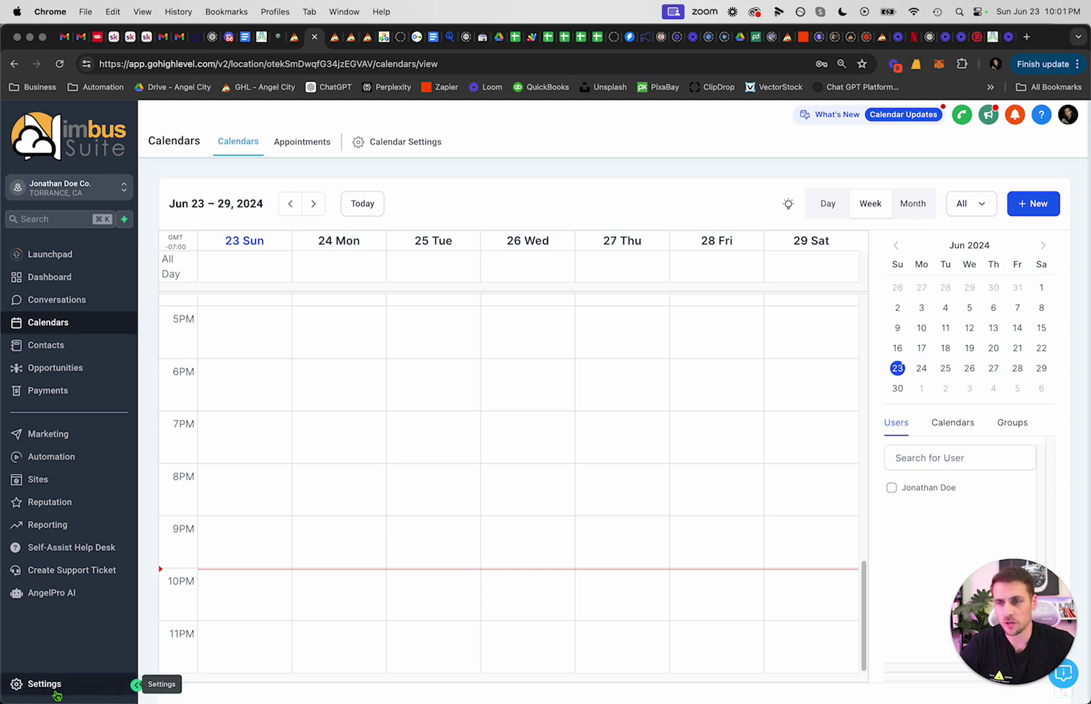
# Step: Open the calendar settings and view the list of calendars and the calendar groups
pyautogui.click(413, 142)
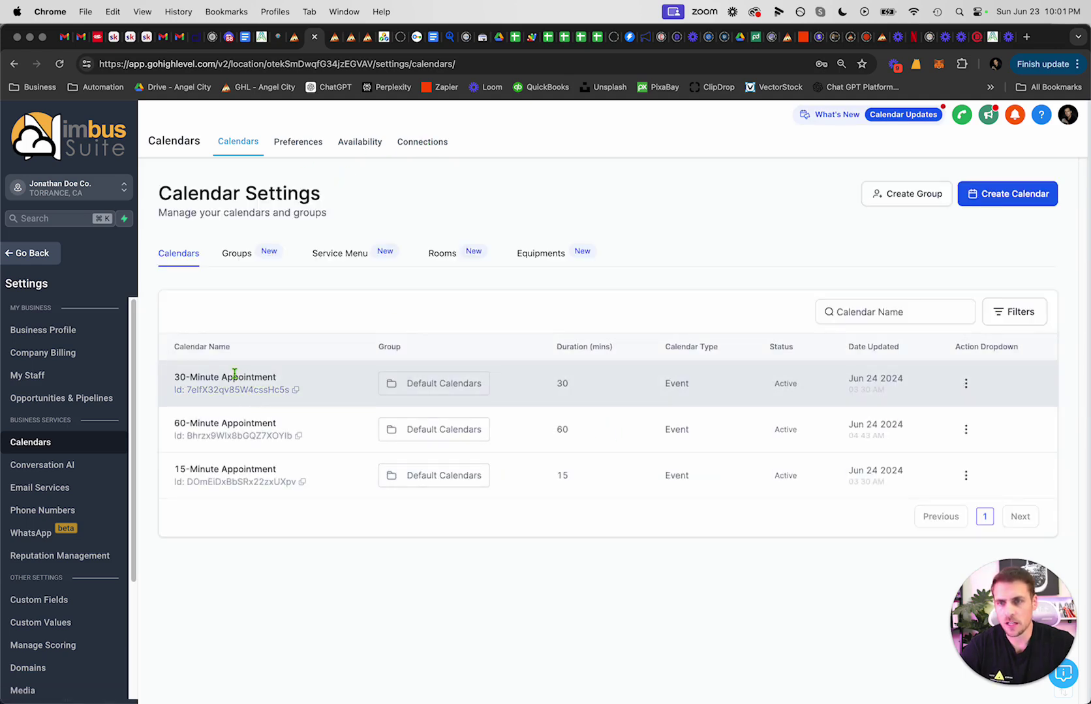
pyautogui.moveTo(174, 378); pyautogui.dragTo(340, 473)
pyautogui.click(308, 334)
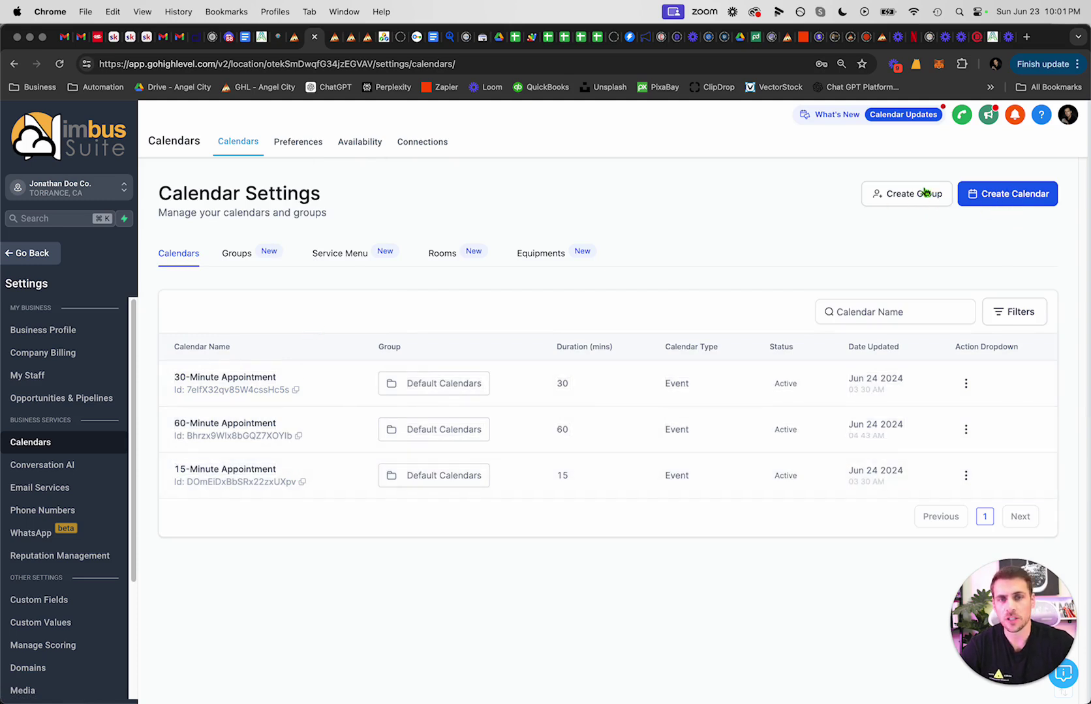
pyautogui.click(229, 254)
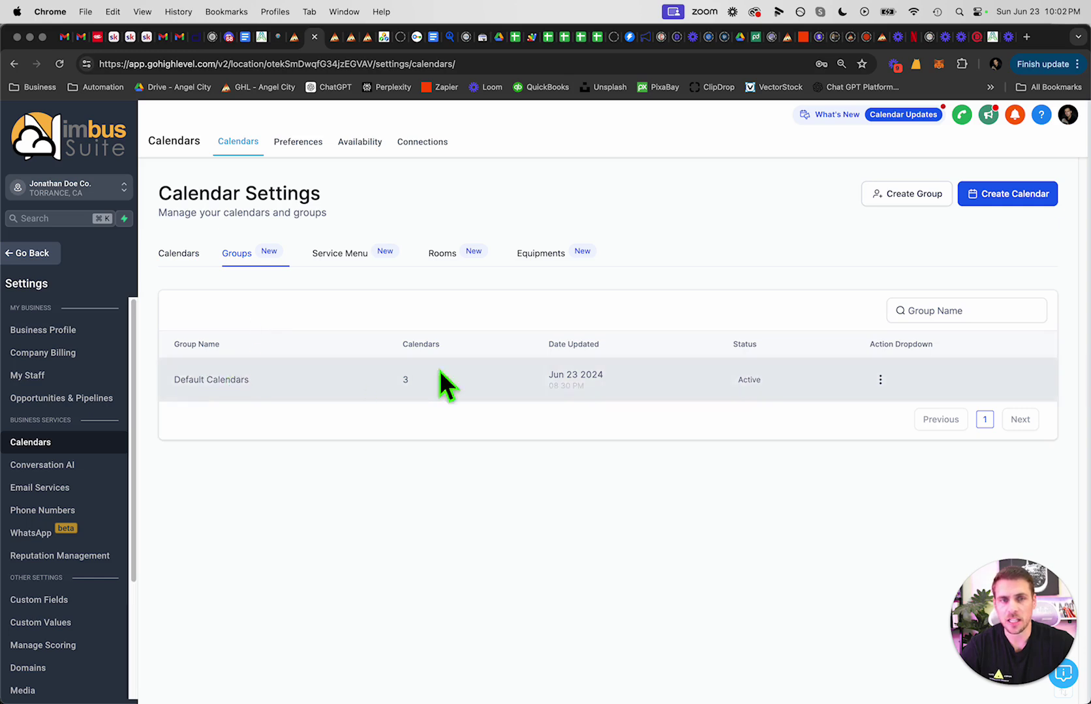
pyautogui.click(186, 257)
# Step: Examine the 30-, 60- and 15-minute appointment calendars and the group each one belongs to
pyautogui.moveTo(176, 377); pyautogui.dragTo(294, 473)
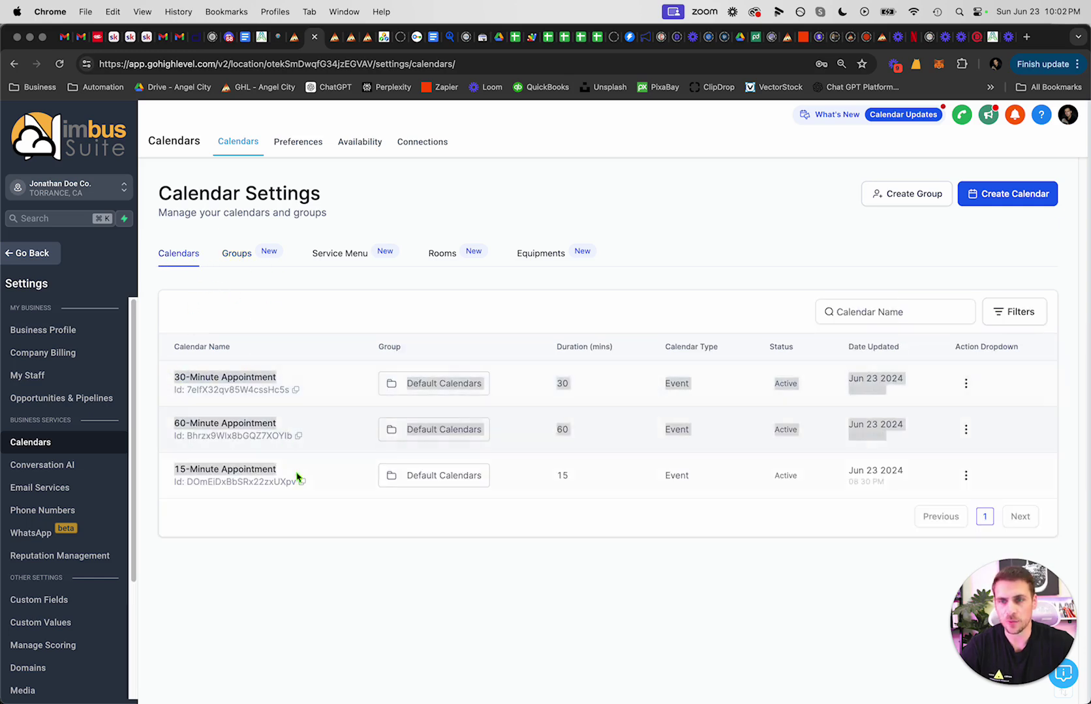
pyautogui.click(415, 383)
pyautogui.moveTo(421, 383); pyautogui.dragTo(484, 480)
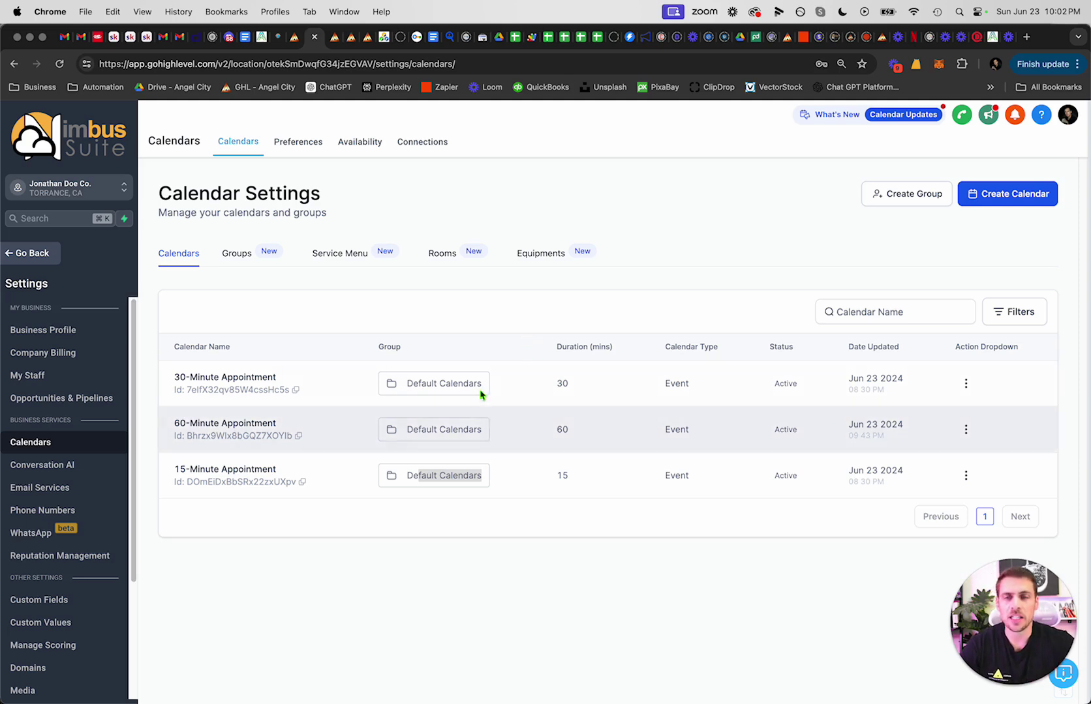
pyautogui.click(480, 328)
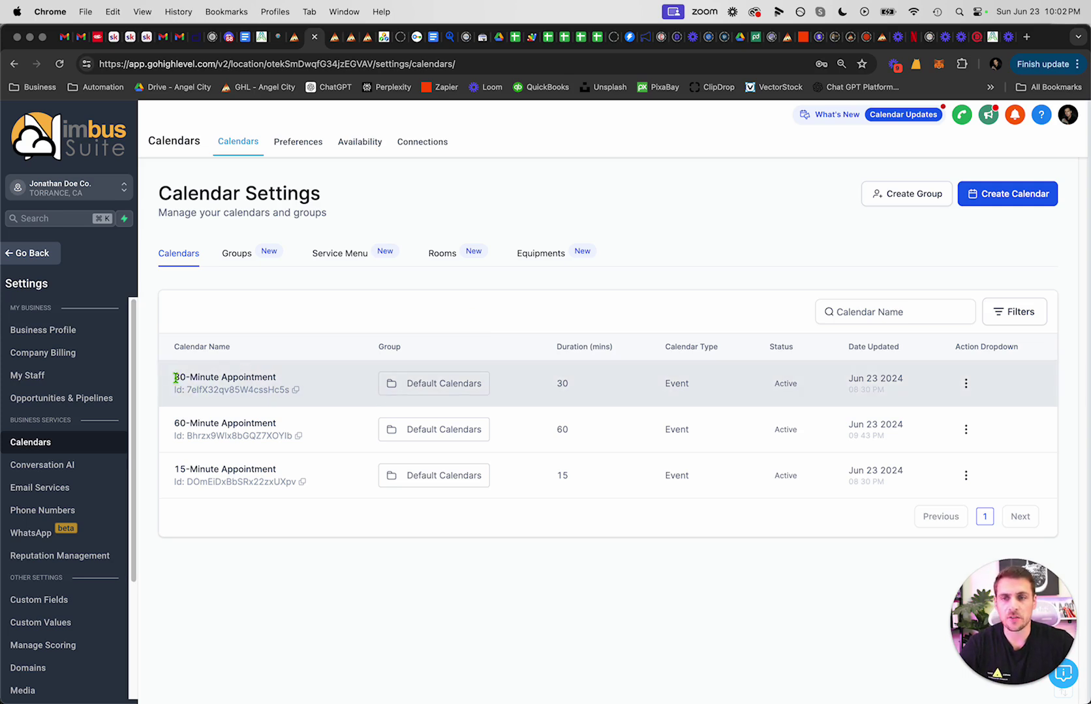
pyautogui.moveTo(174, 378); pyautogui.dragTo(287, 384)
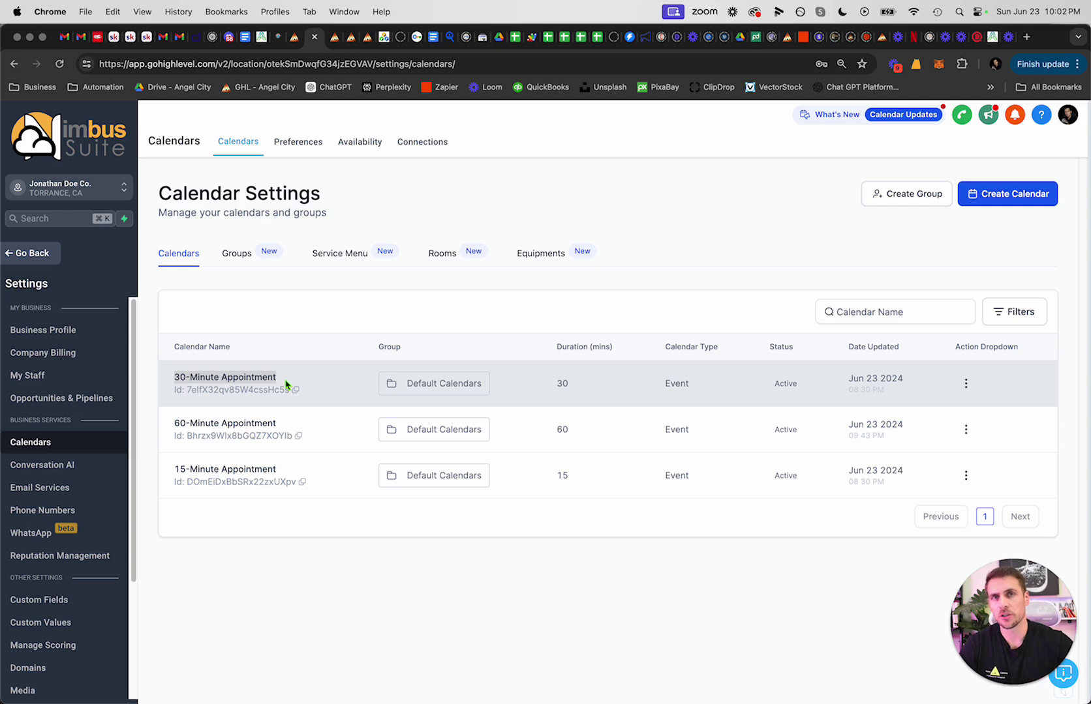
pyautogui.click(275, 345)
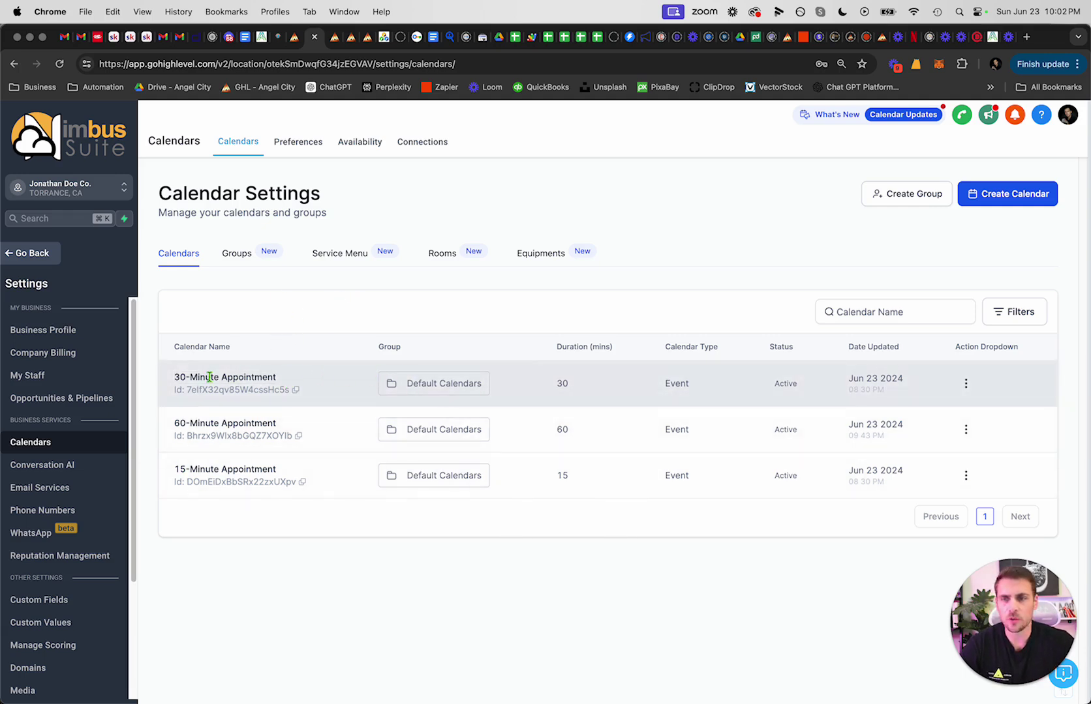
pyautogui.moveTo(172, 377); pyautogui.dragTo(287, 383)
pyautogui.click(288, 381)
# Step: Open the 30-Minute Appointment calendar for editing and review its meeting details
pyautogui.click(965, 384)
pyautogui.click(945, 249)
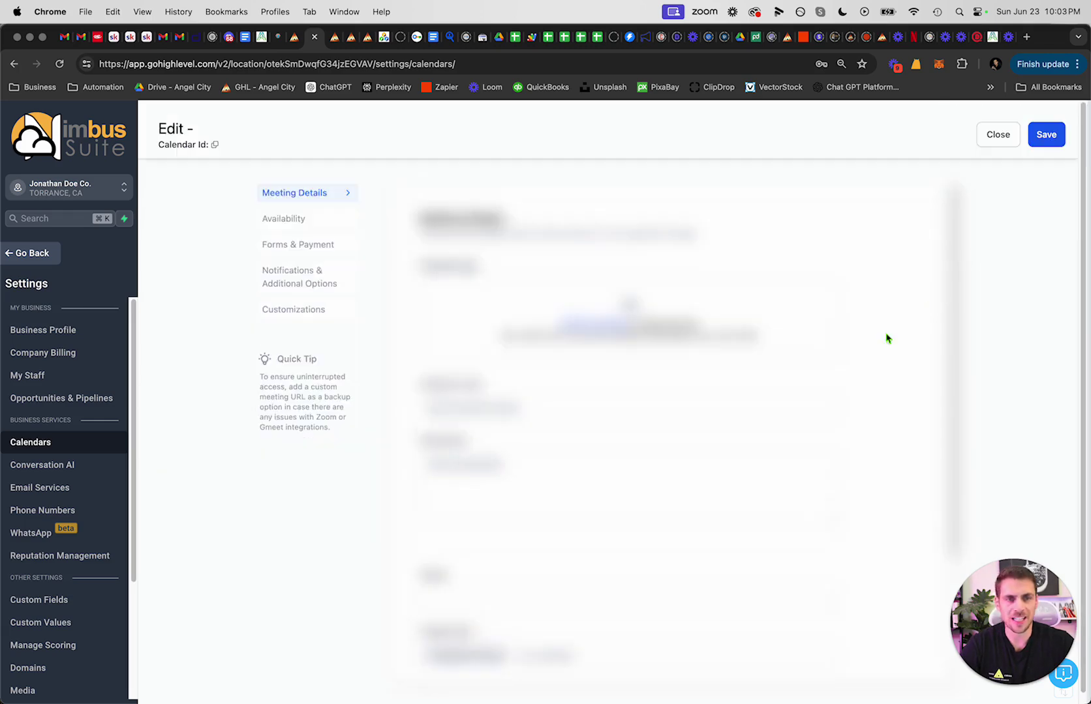
pyautogui.tripleClick(553, 407)
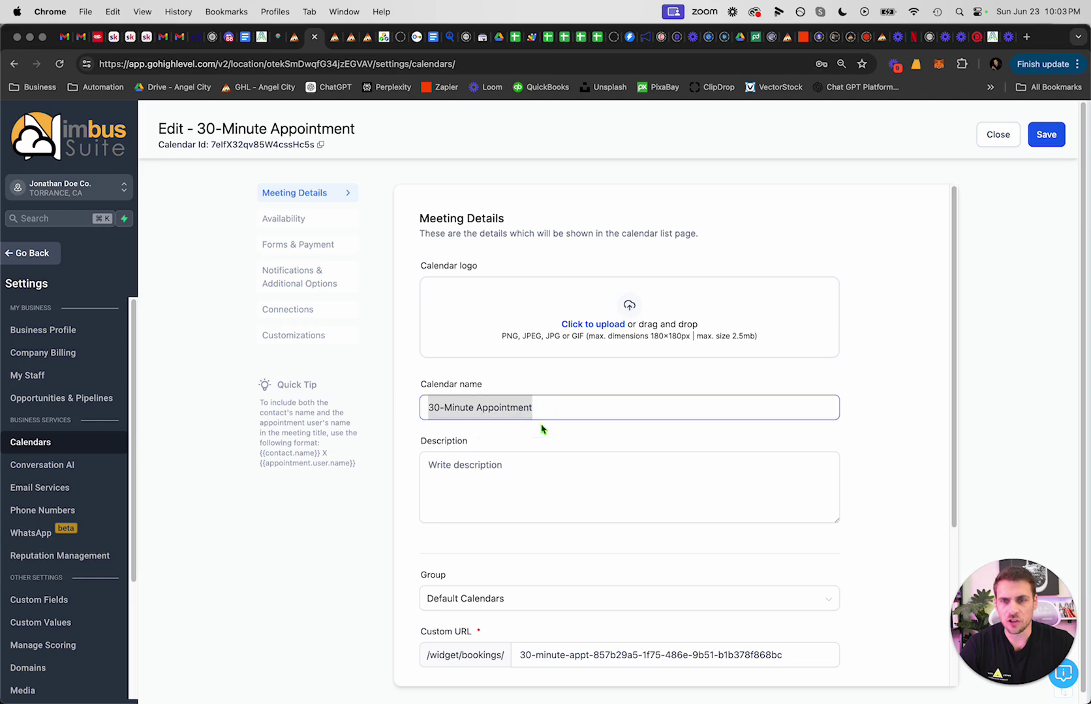
pyautogui.scroll(-5, 535, 424)
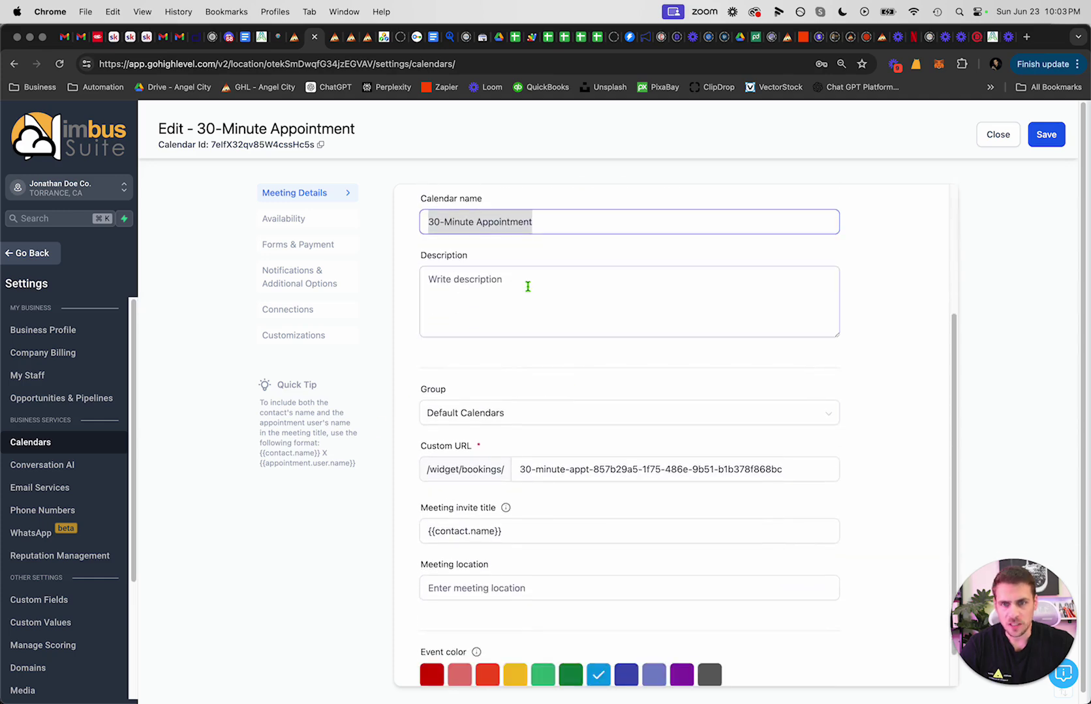
pyautogui.scroll(5, 470, 274)
pyautogui.click(571, 389)
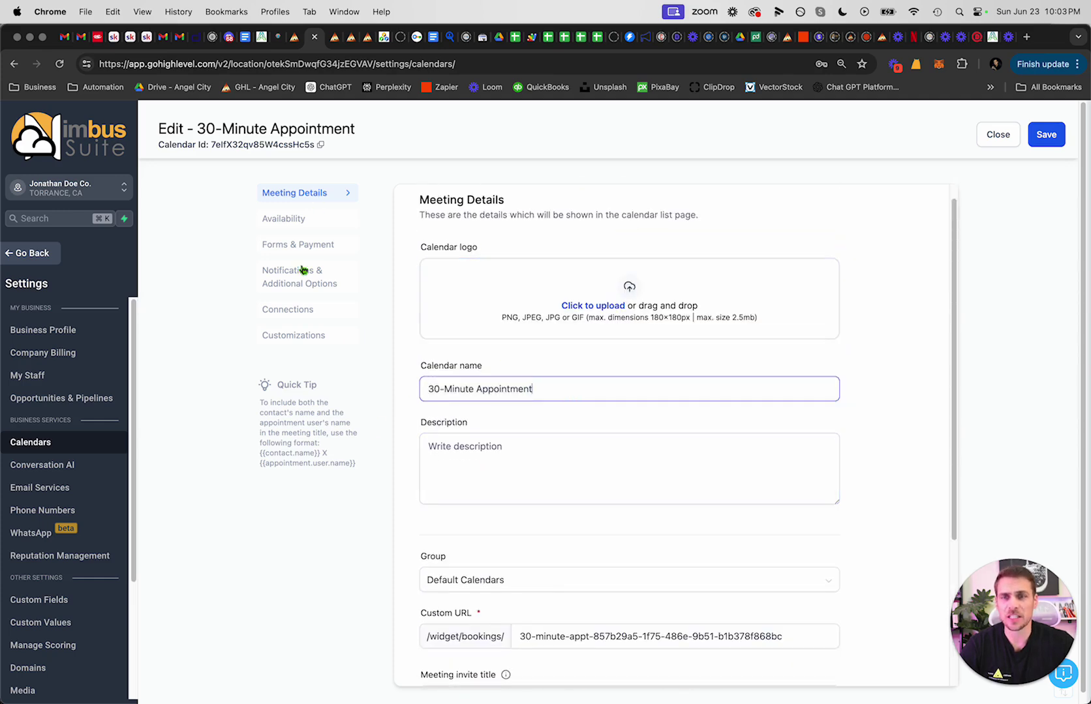
# Step: Review the calendar's availability settings for weekly hours, meeting interval, meeting duration and minimum scheduling notice
pyautogui.click(288, 221)
pyautogui.scroll(-1, 576, 351)
pyautogui.scroll(-6, 576, 351)
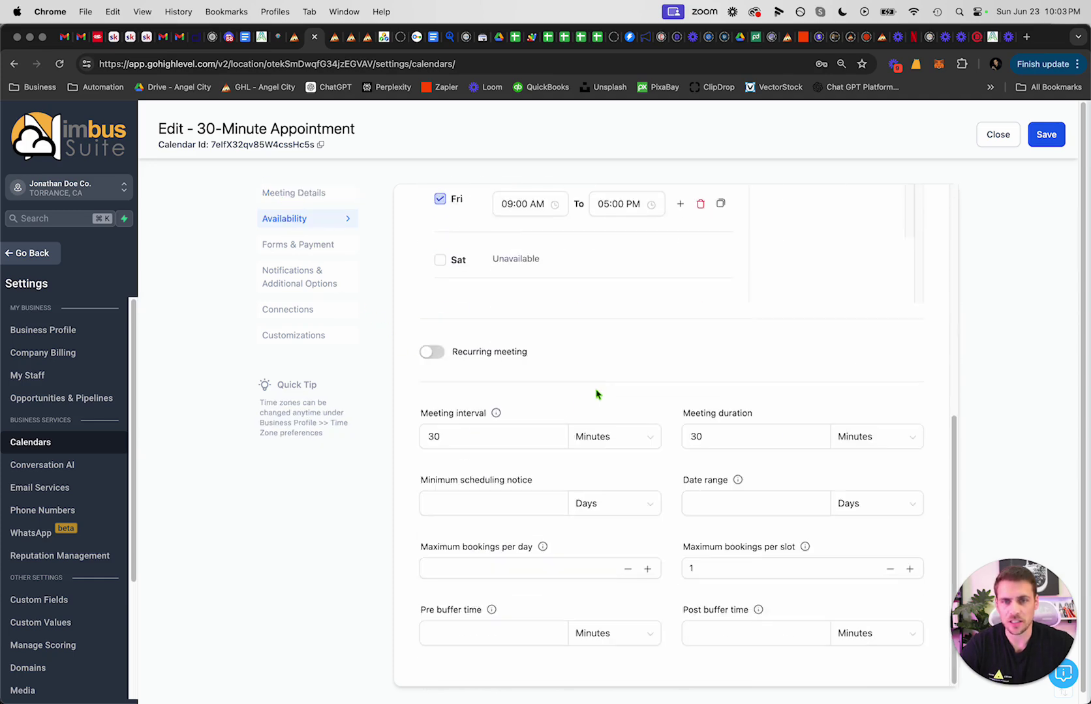
pyautogui.doubleClick(470, 433)
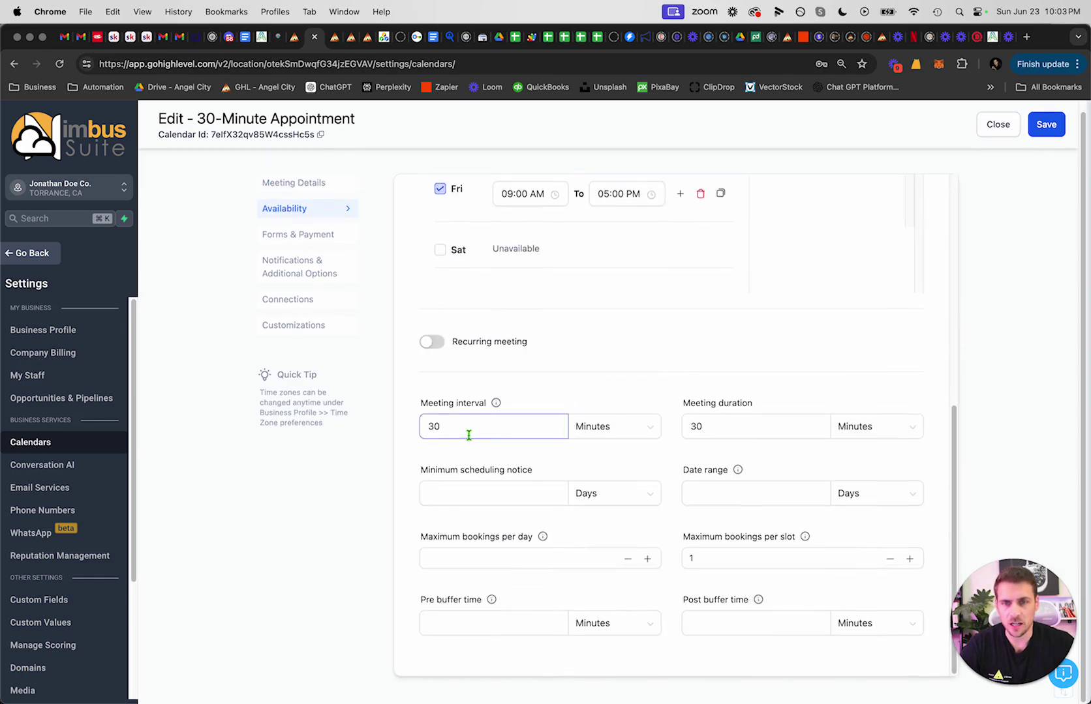
pyautogui.doubleClick(697, 428)
pyautogui.click(480, 494)
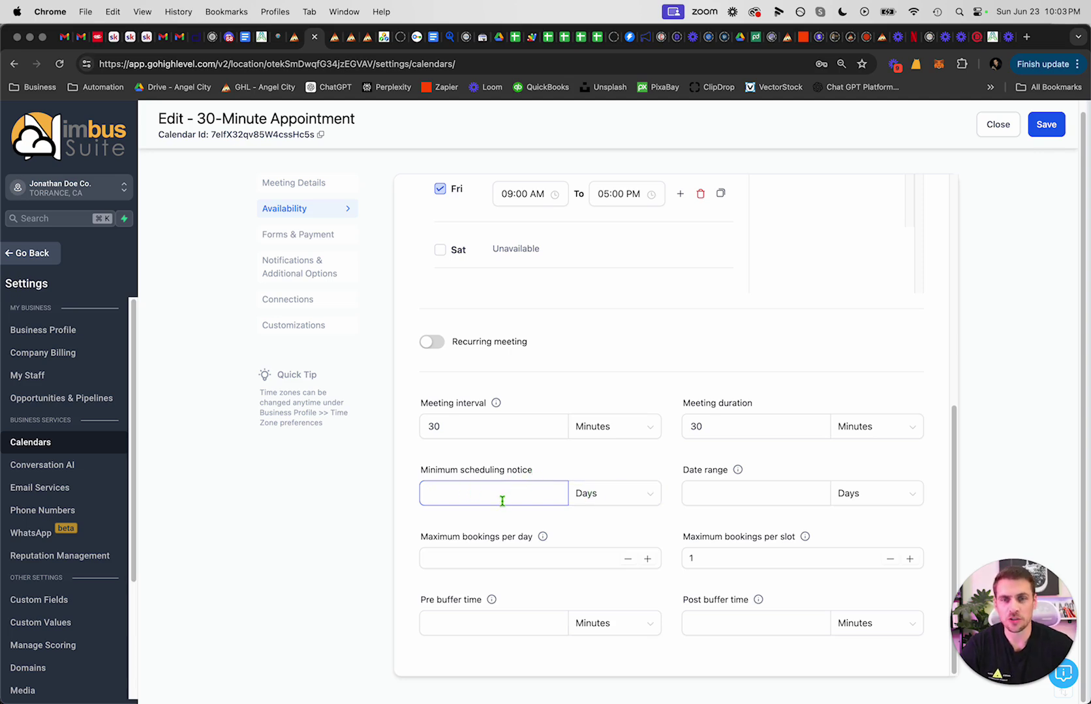
# Step: Review the date range, the maximum bookings per day, and the pre and post buffer time options
pyautogui.click(748, 504)
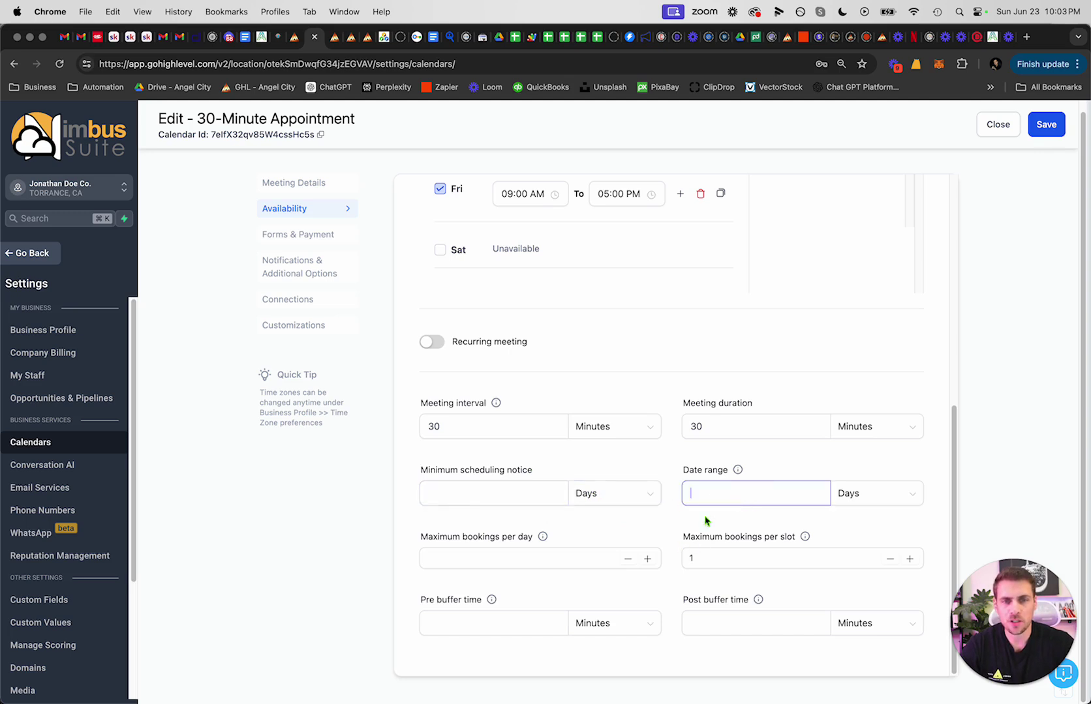
pyautogui.moveTo(738, 474)
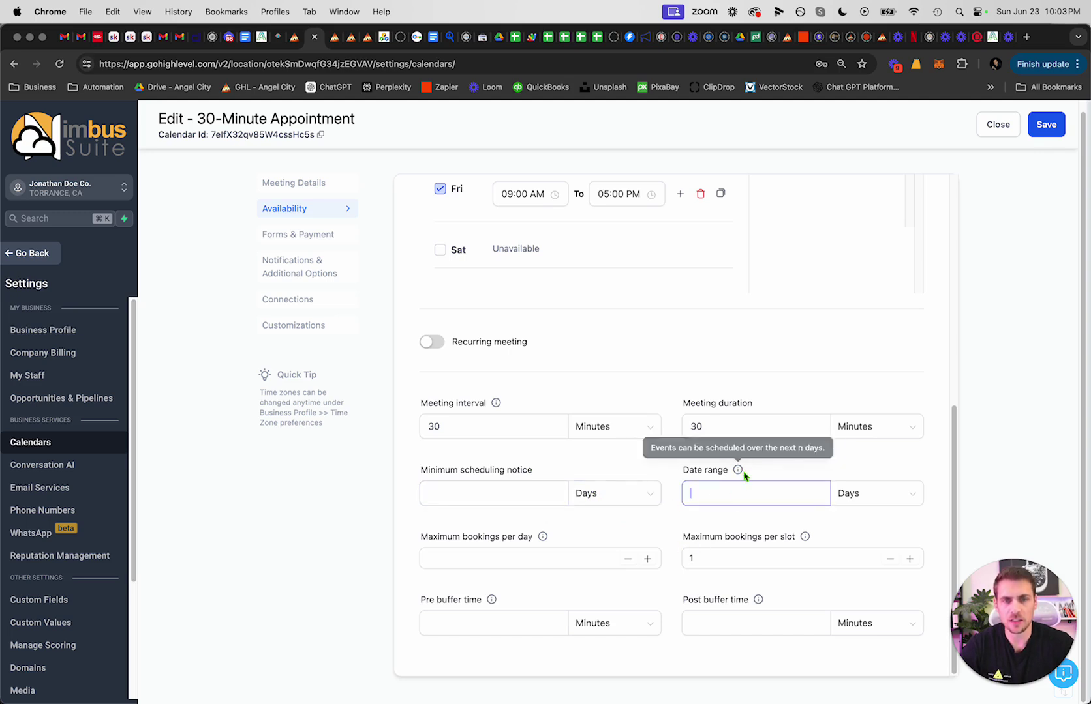
pyautogui.click(512, 558)
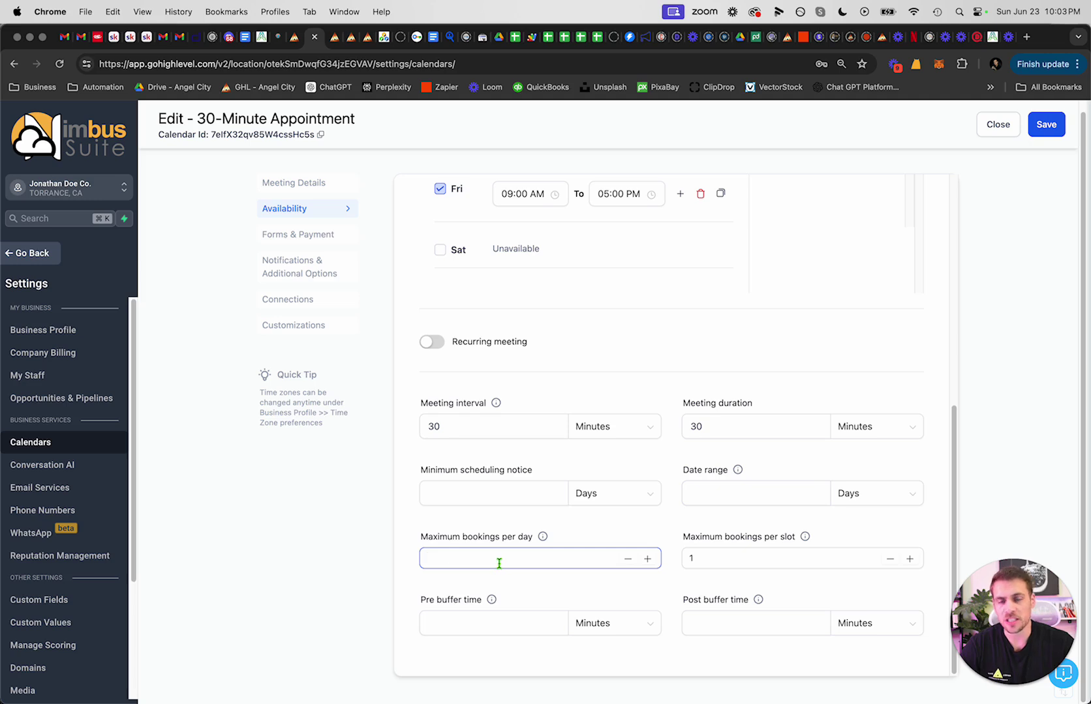
pyautogui.click(488, 624)
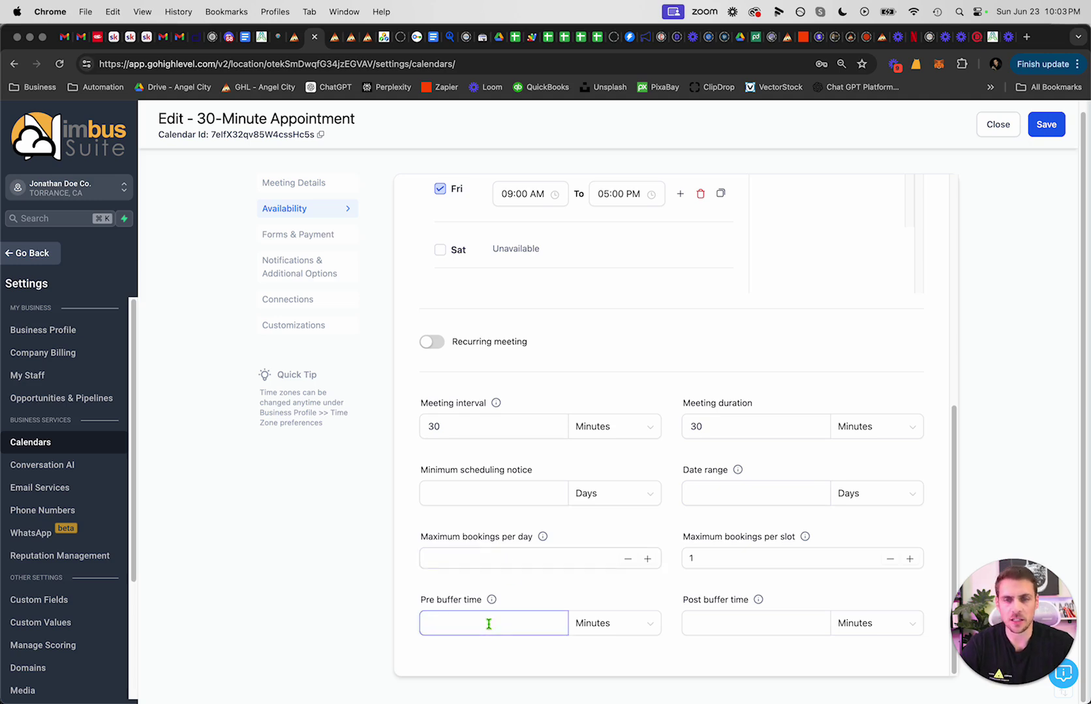
pyautogui.click(749, 623)
pyautogui.click(498, 626)
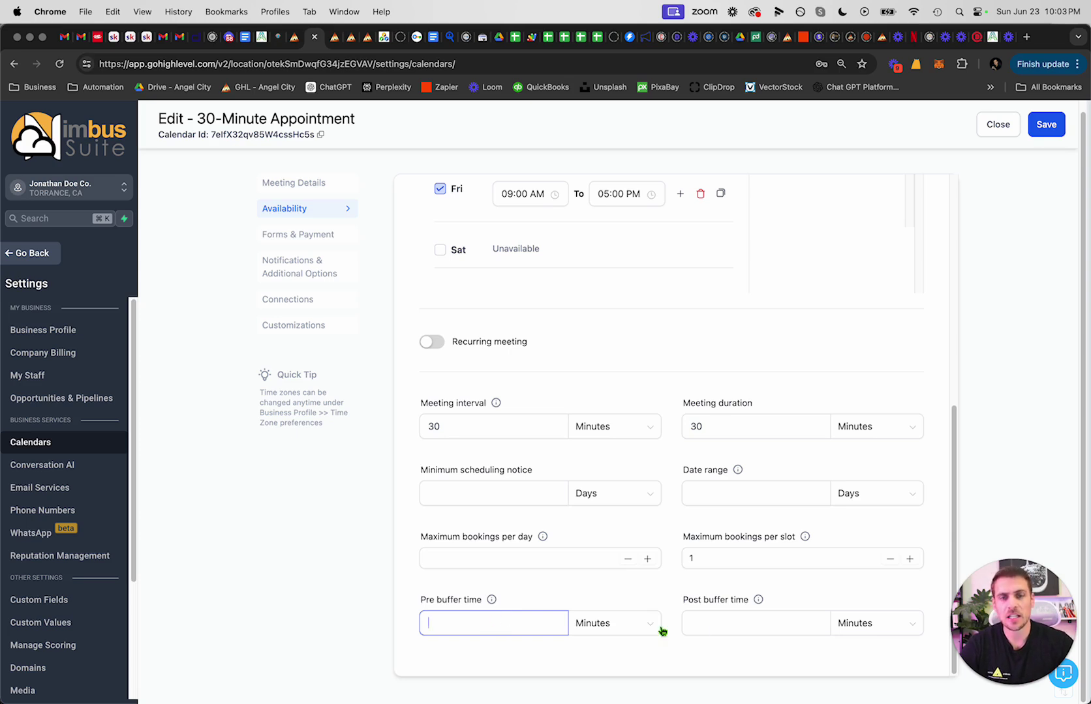
pyautogui.click(729, 623)
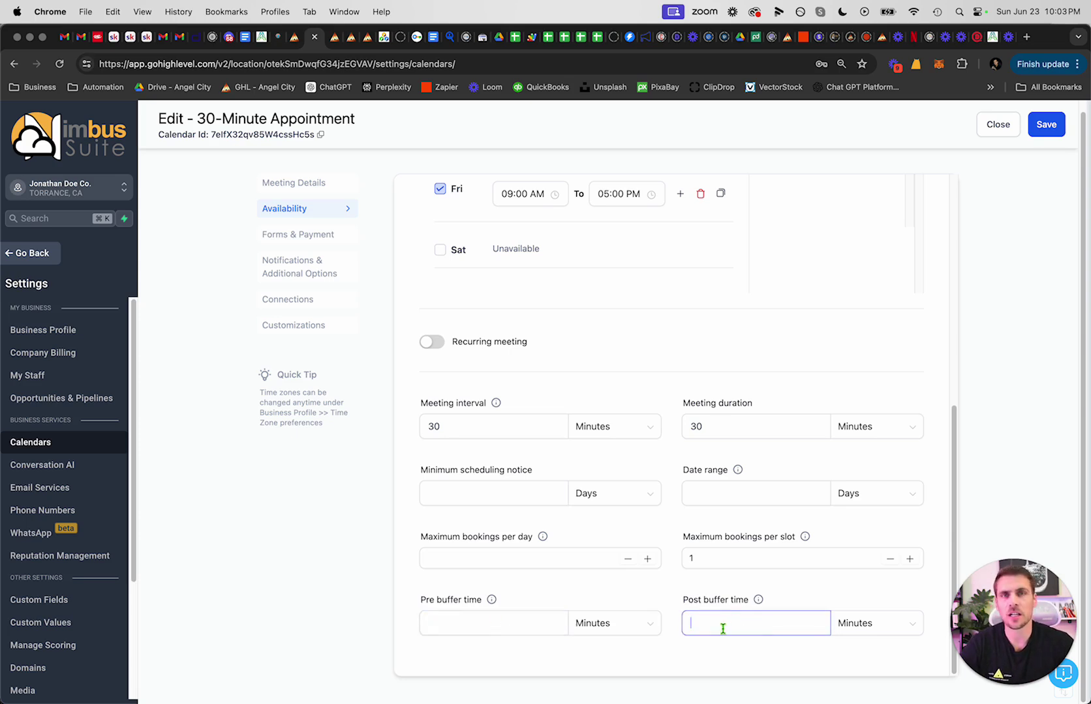
# Step: Set the 30-Minute Appointment calendar's pre buffer time to 15 minutes
pyautogui.click(486, 624)
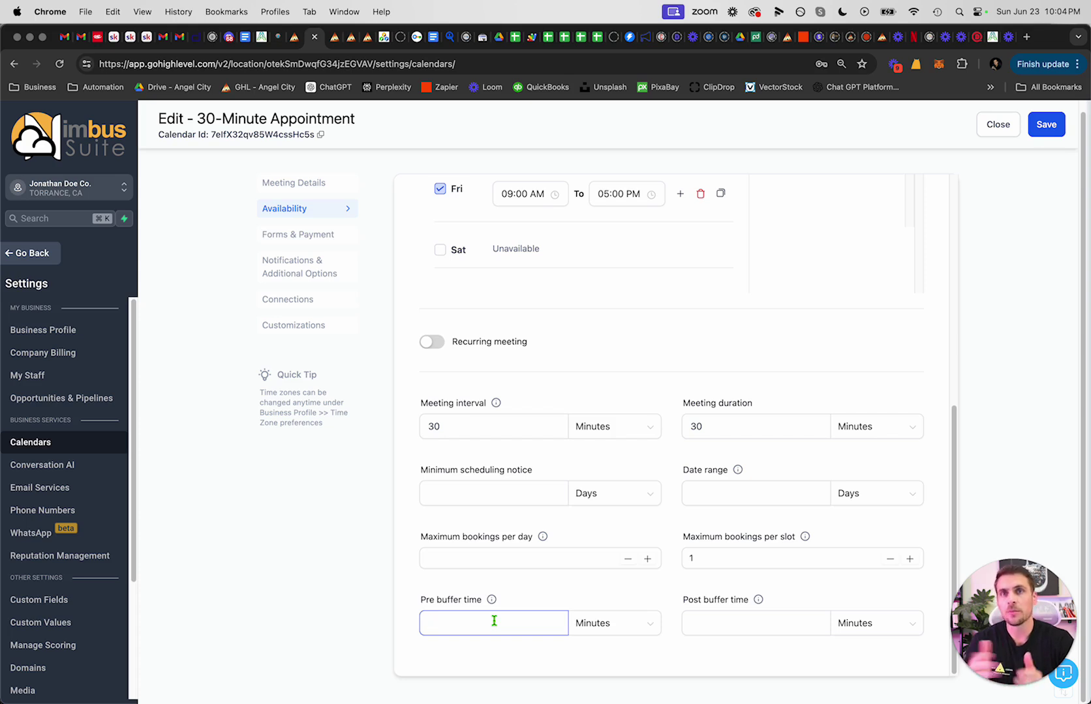
pyautogui.write('30')
pyautogui.moveTo(482, 629); pyautogui.dragTo(380, 632)
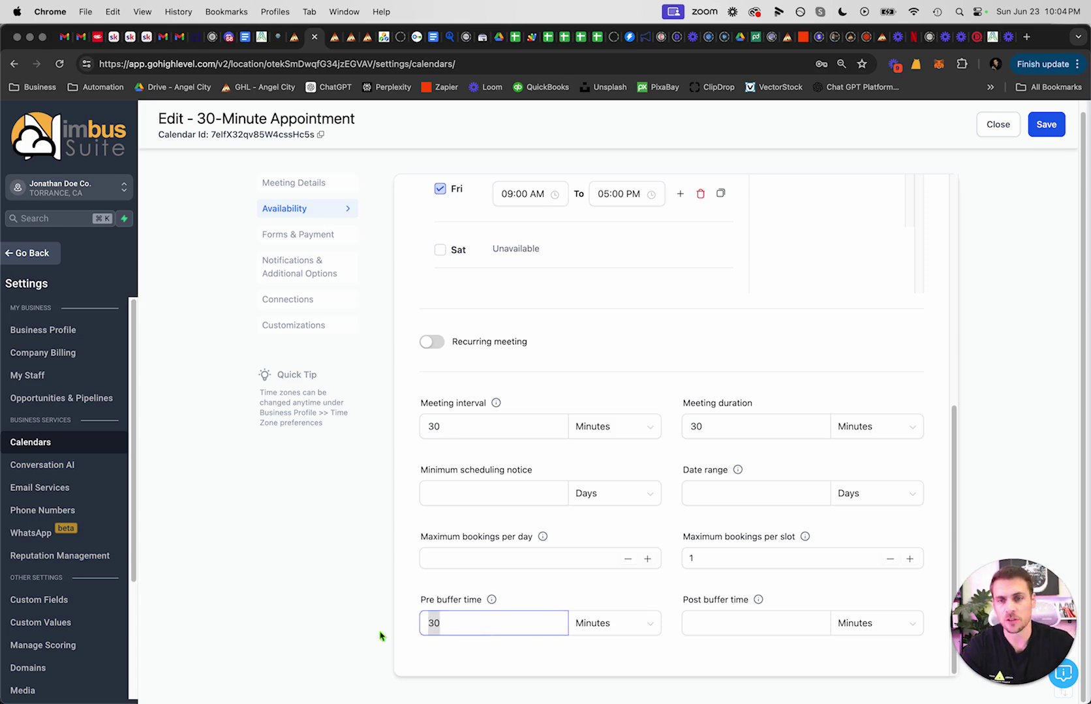
pyautogui.write('15')
pyautogui.click(564, 653)
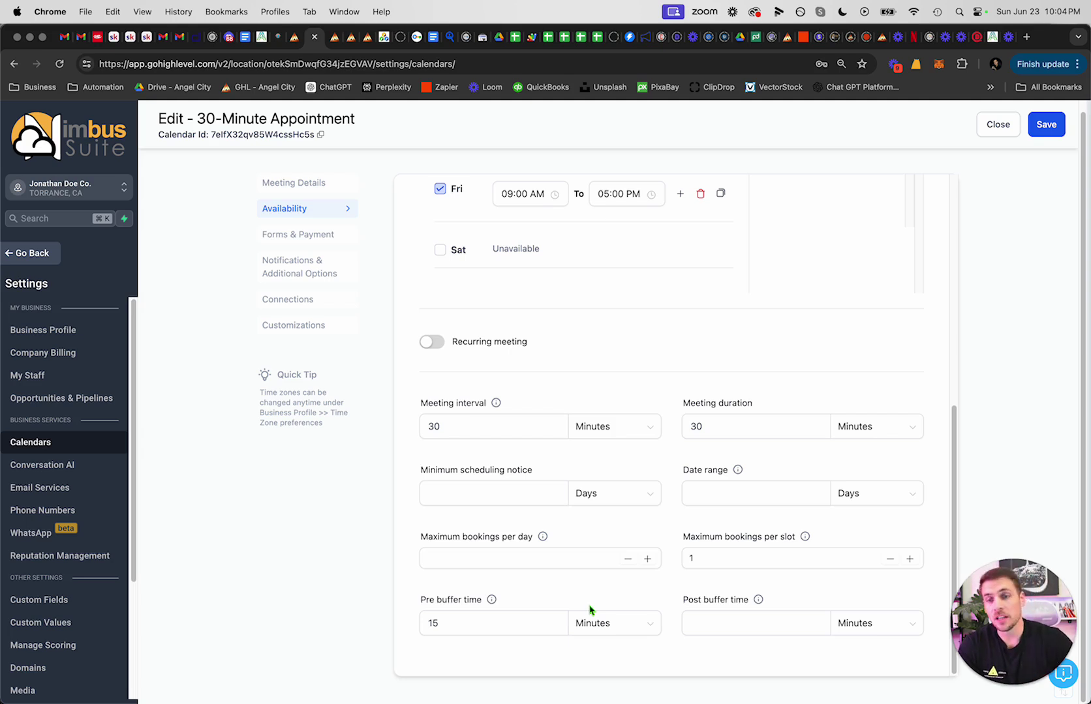
pyautogui.moveTo(463, 430); pyautogui.dragTo(415, 428)
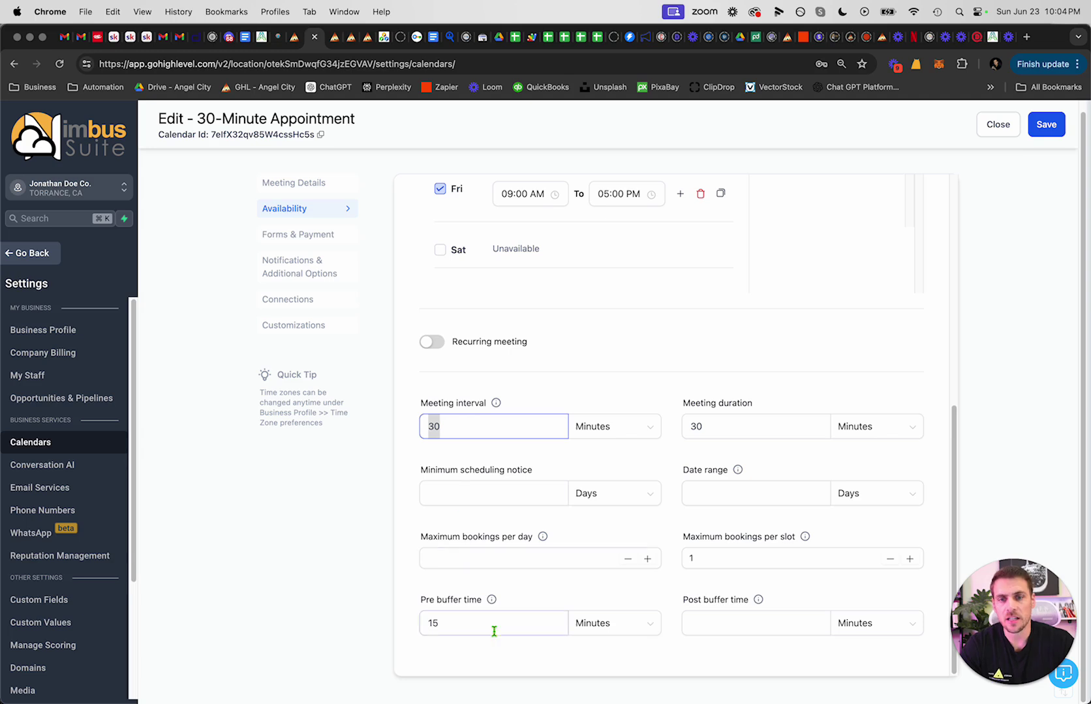
pyautogui.doubleClick(458, 623)
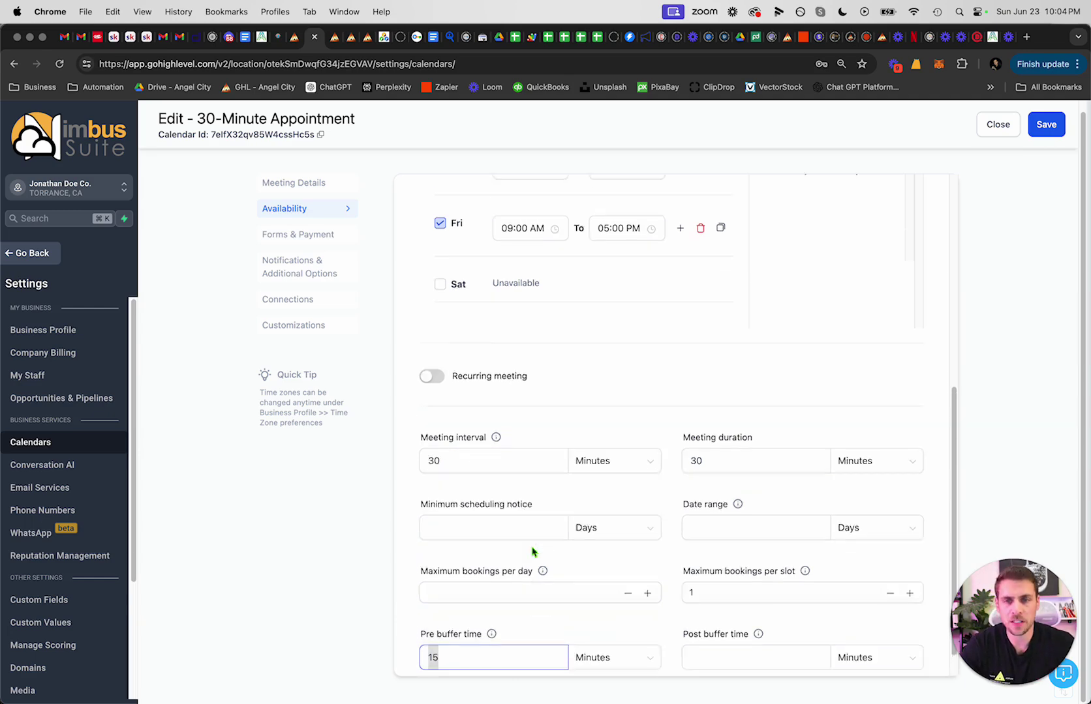
# Step: Review the calendar's form and payment preferences and its notification, cancellation and reschedule options
pyautogui.click(307, 239)
pyautogui.scroll(5, 563, 338)
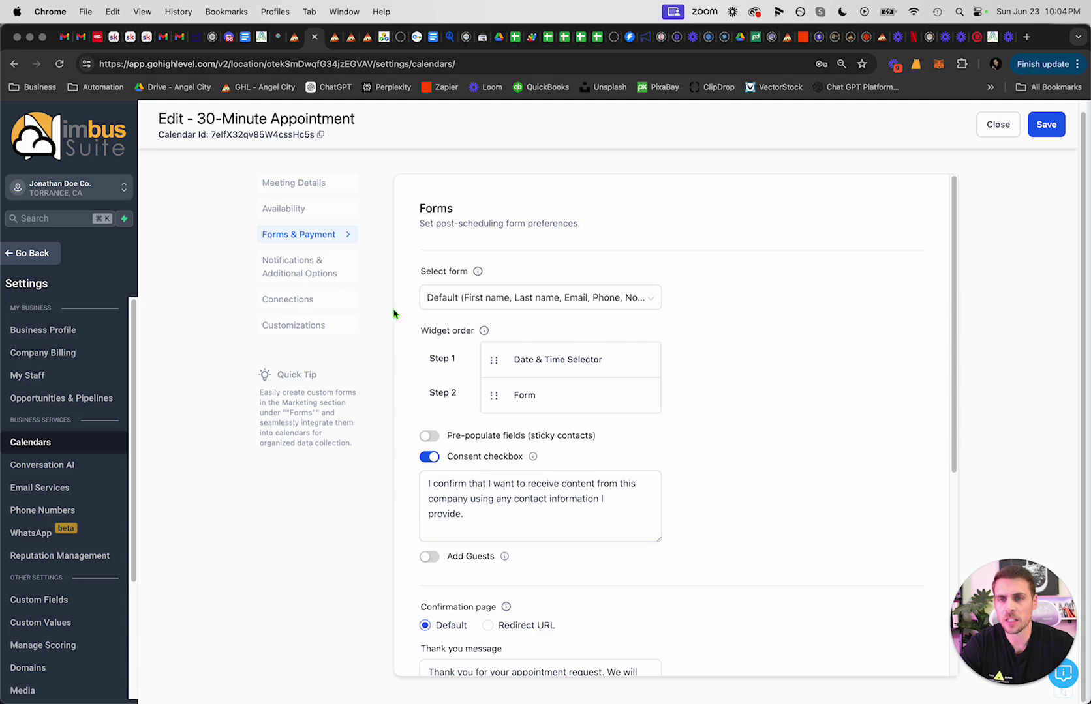
pyautogui.click(283, 270)
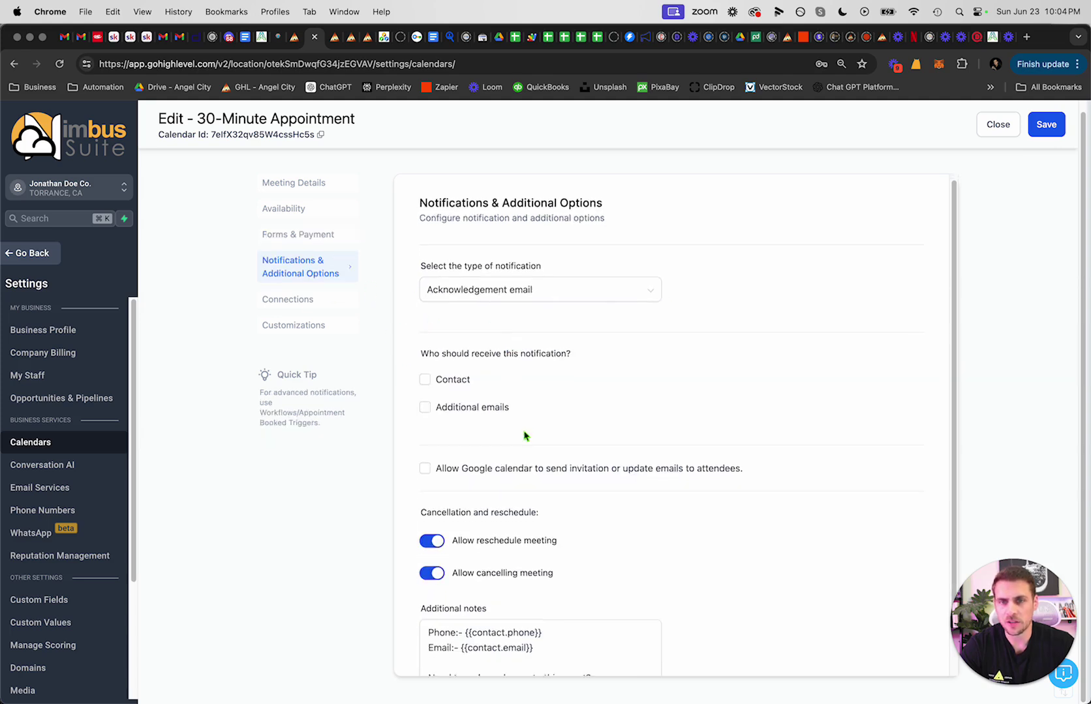
pyautogui.scroll(-2, 561, 446)
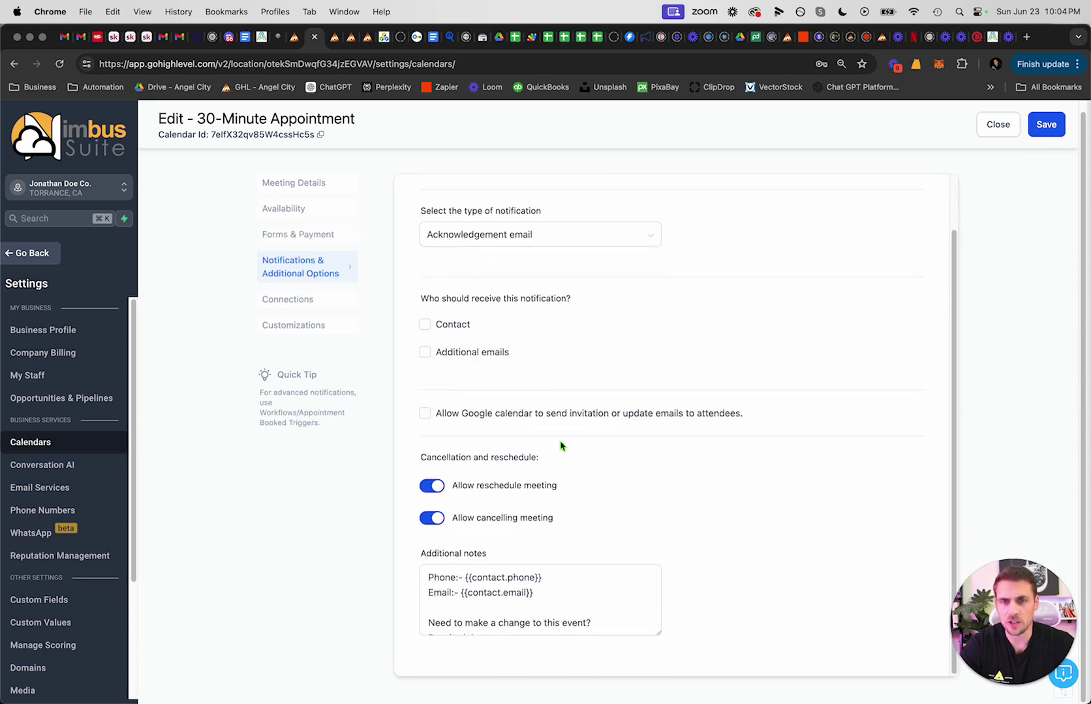
# Step: View the calendar's external sync connection and check which calendars can be linked
pyautogui.click(287, 302)
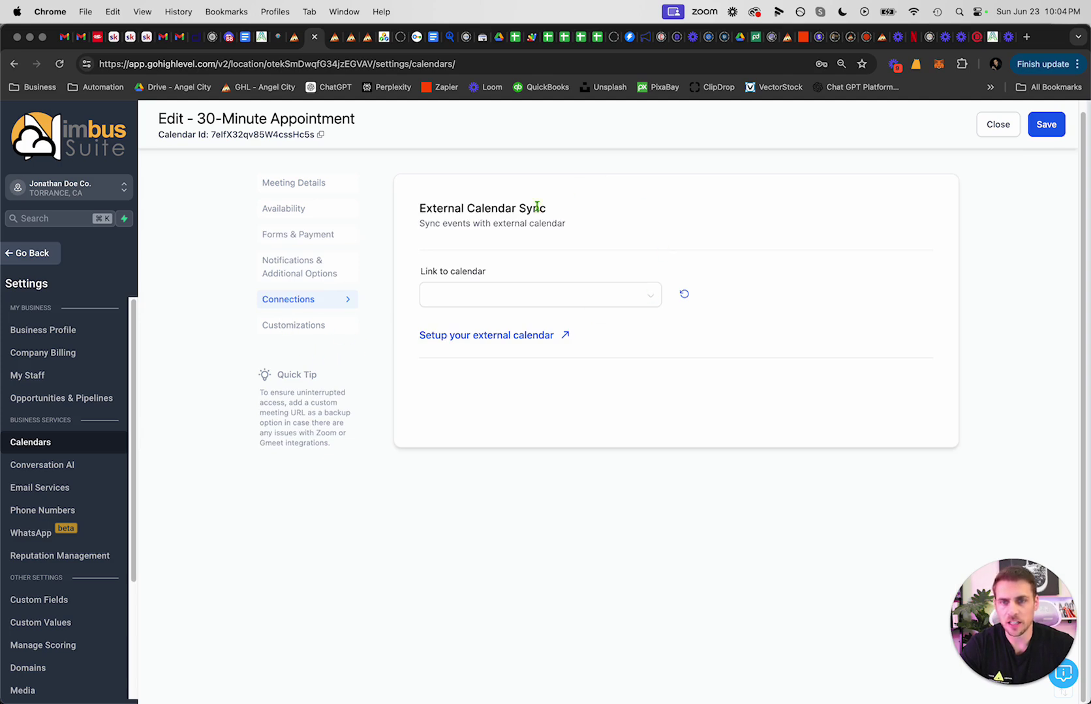
pyautogui.click(525, 300)
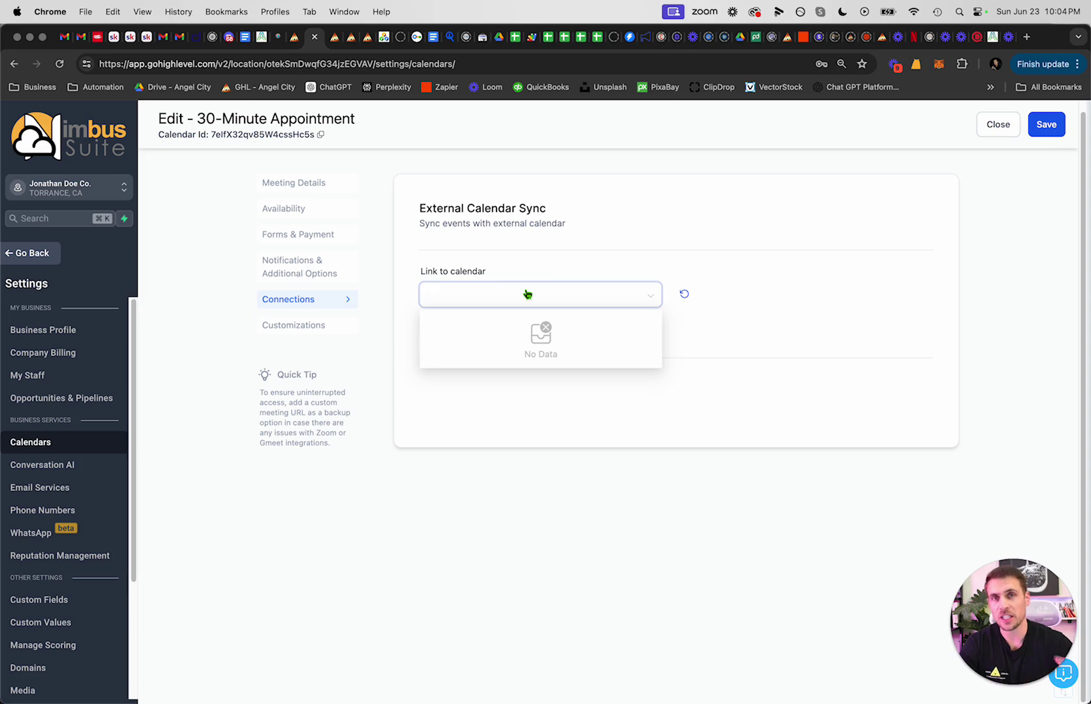
pyautogui.click(565, 265)
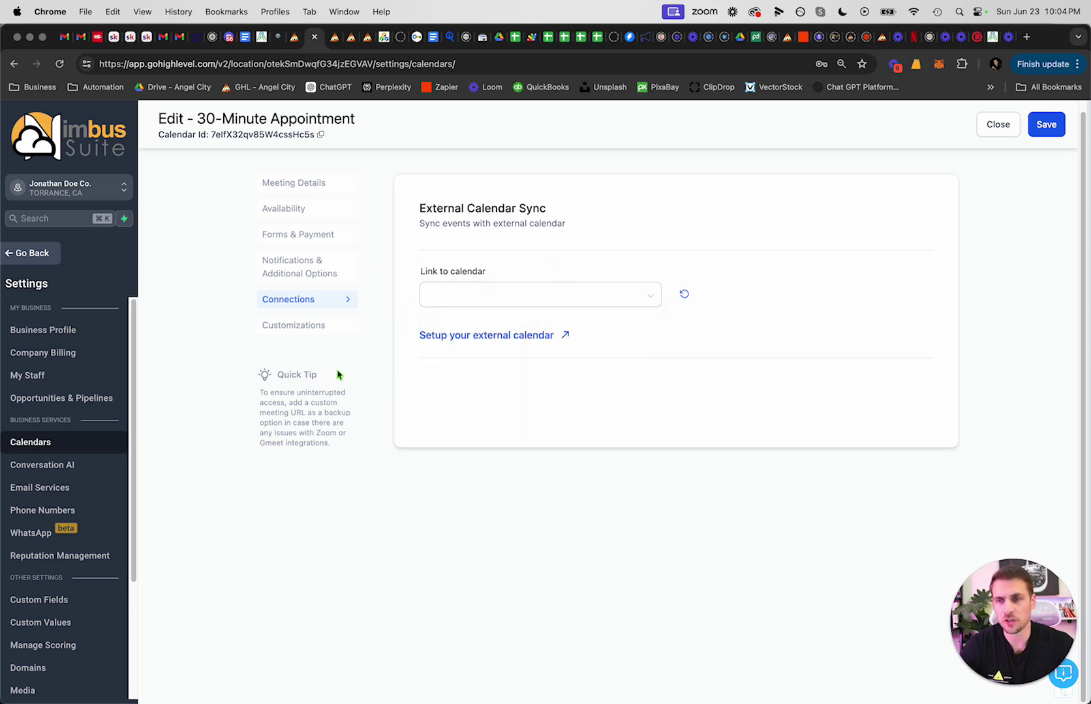
# Step: Review the calendar's customizations, including the cover image, widget style, colors and button text
pyautogui.click(317, 330)
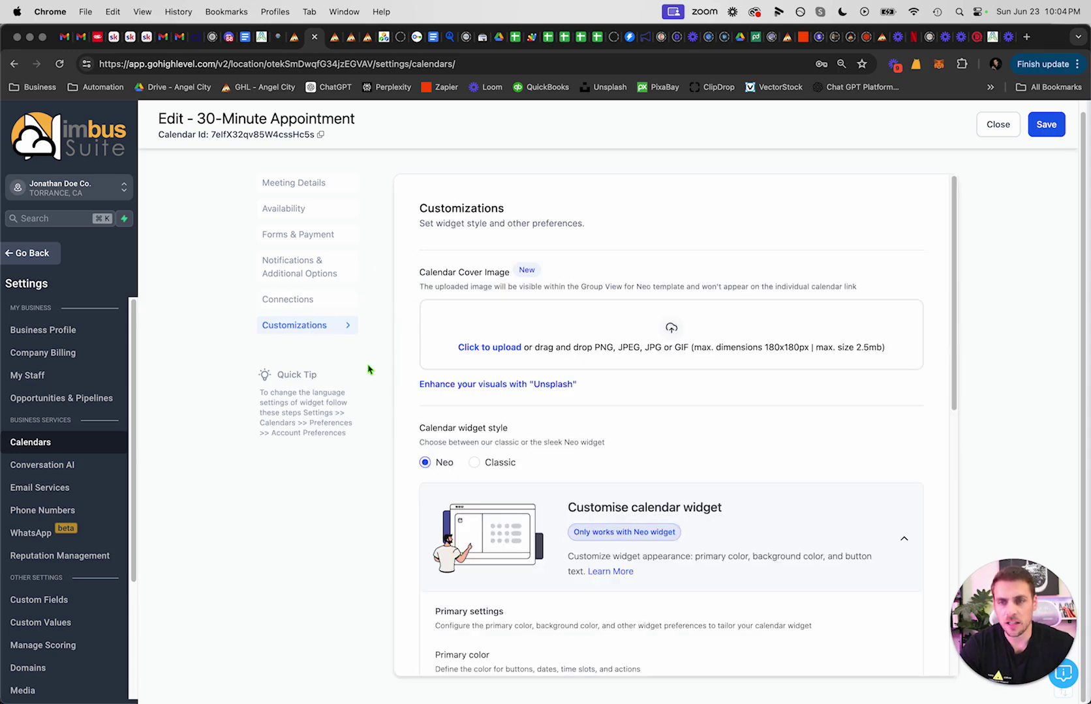
pyautogui.scroll(-5, 586, 406)
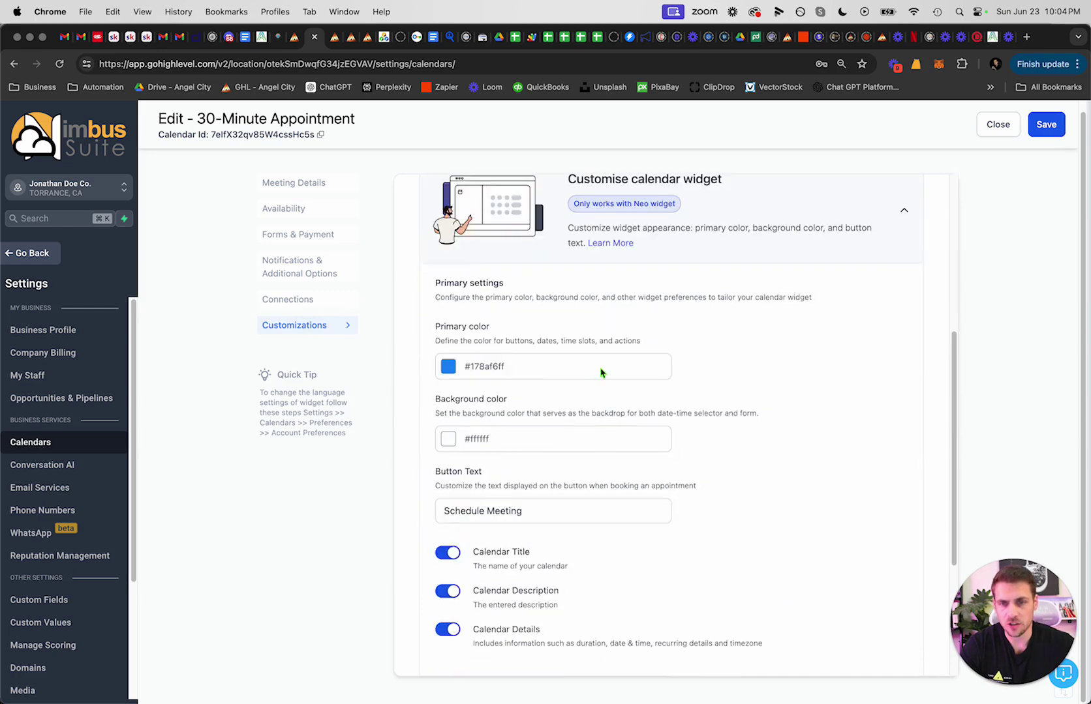
pyautogui.scroll(5, 546, 427)
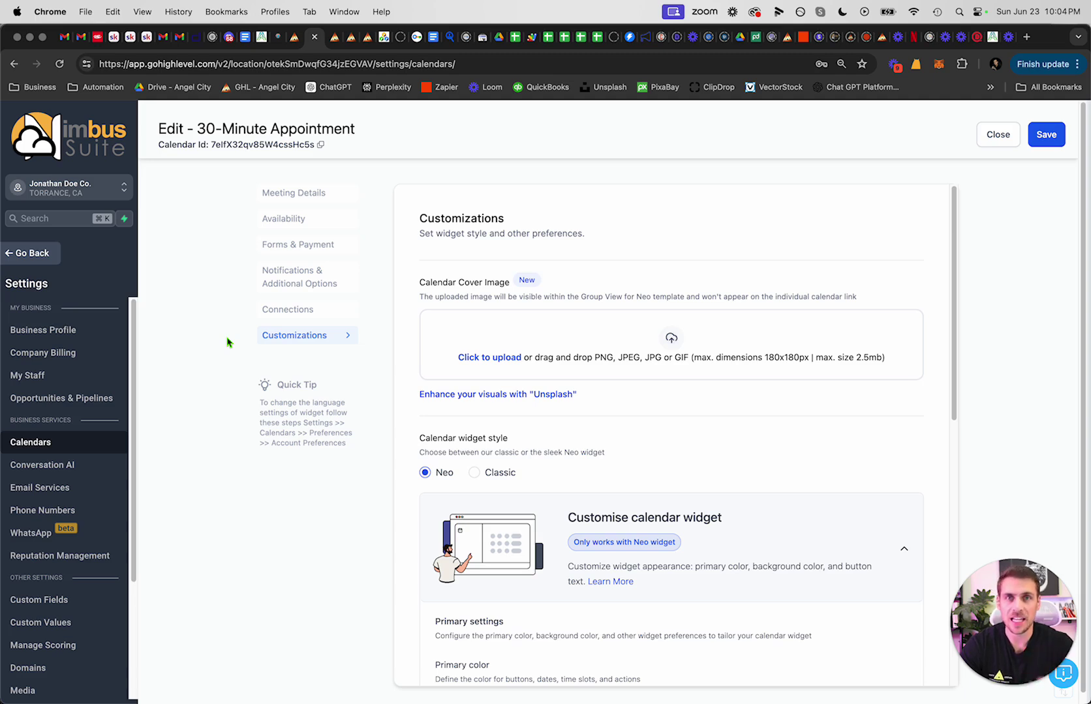
# Step: Open the Integrations section of the settings and review the third-party accounts that can be connected
pyautogui.scroll(-3, 65, 587)
pyautogui.click(49, 594)
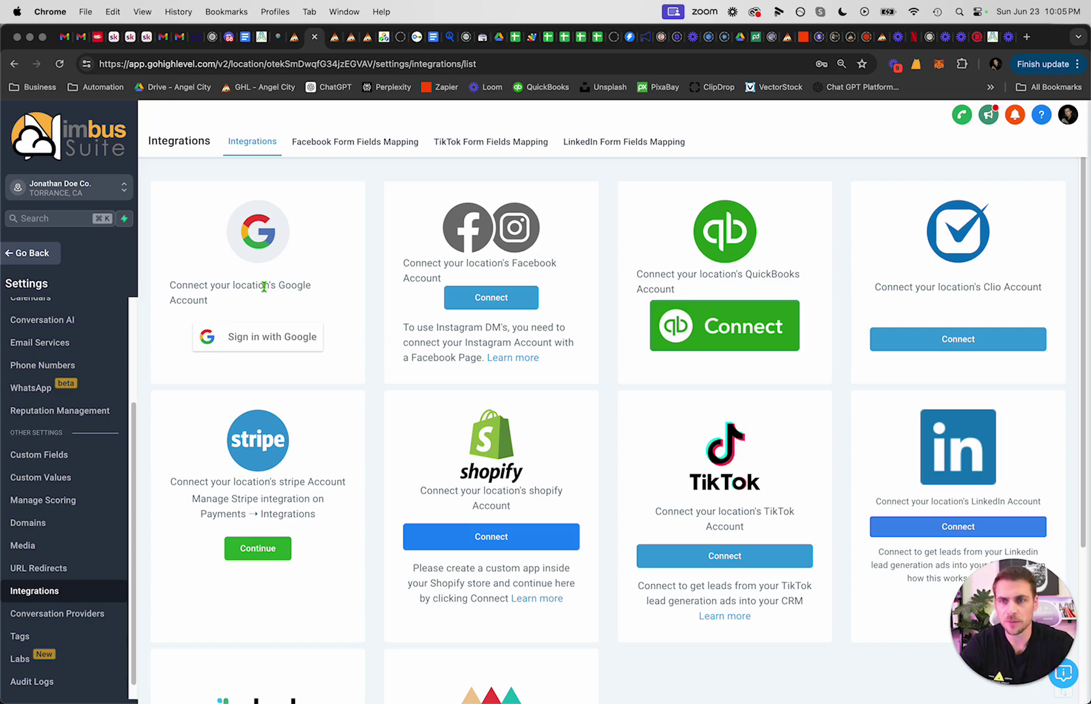
pyautogui.scroll(-3, 424, 377)
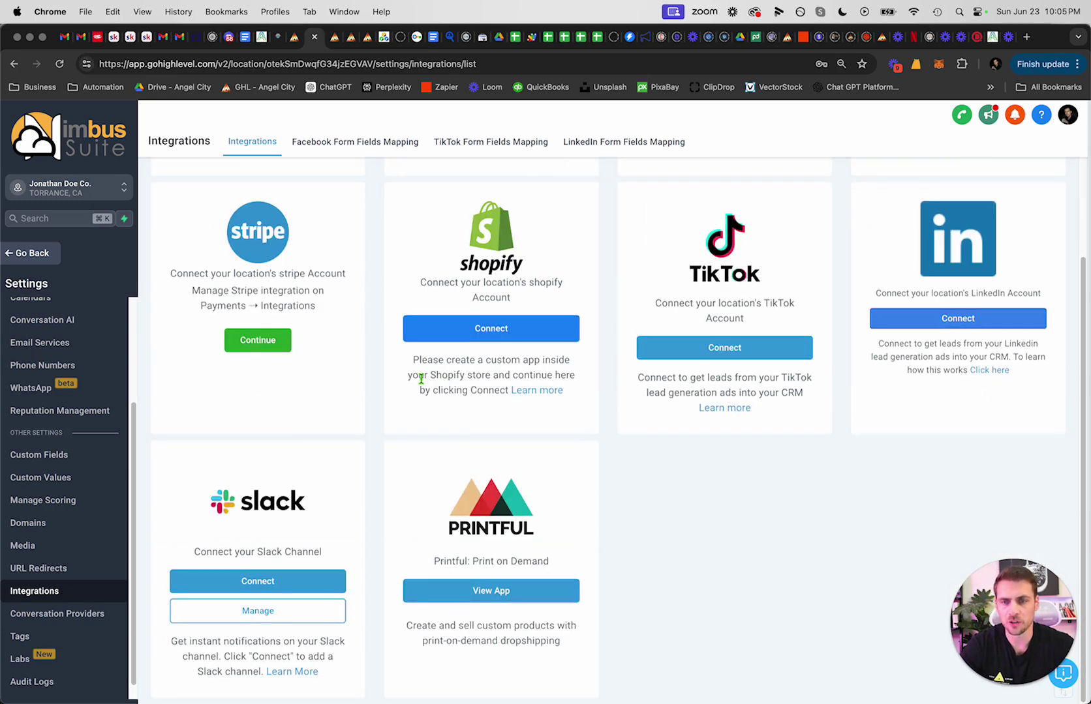
pyautogui.scroll(3, 468, 406)
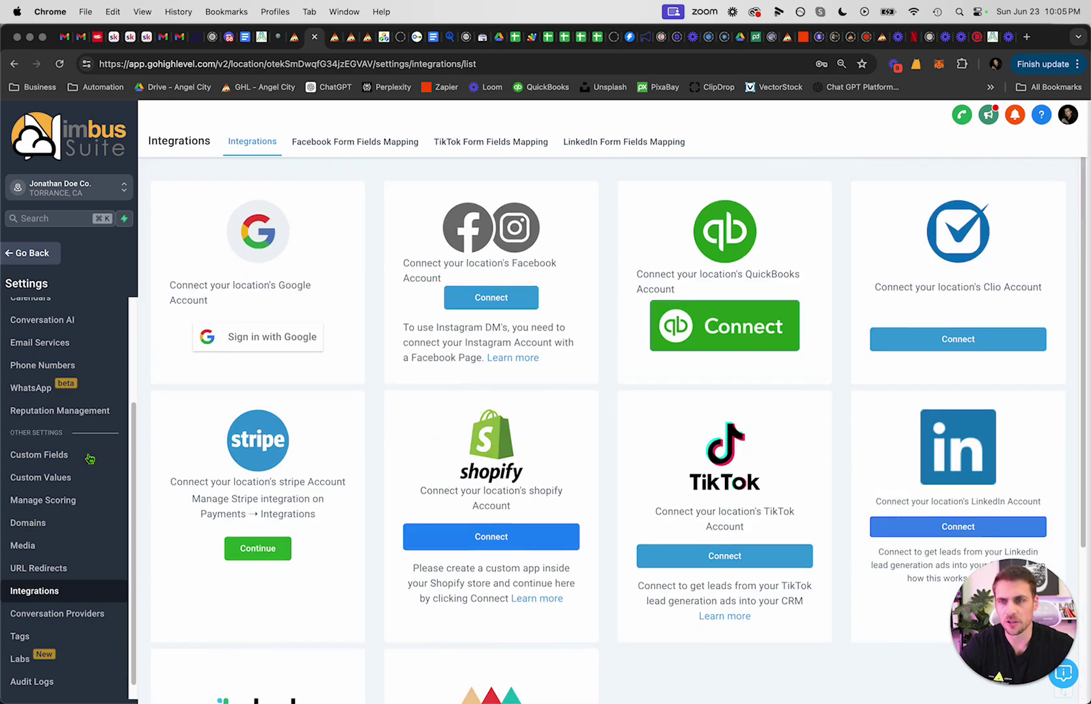
pyautogui.scroll(2, 39, 397)
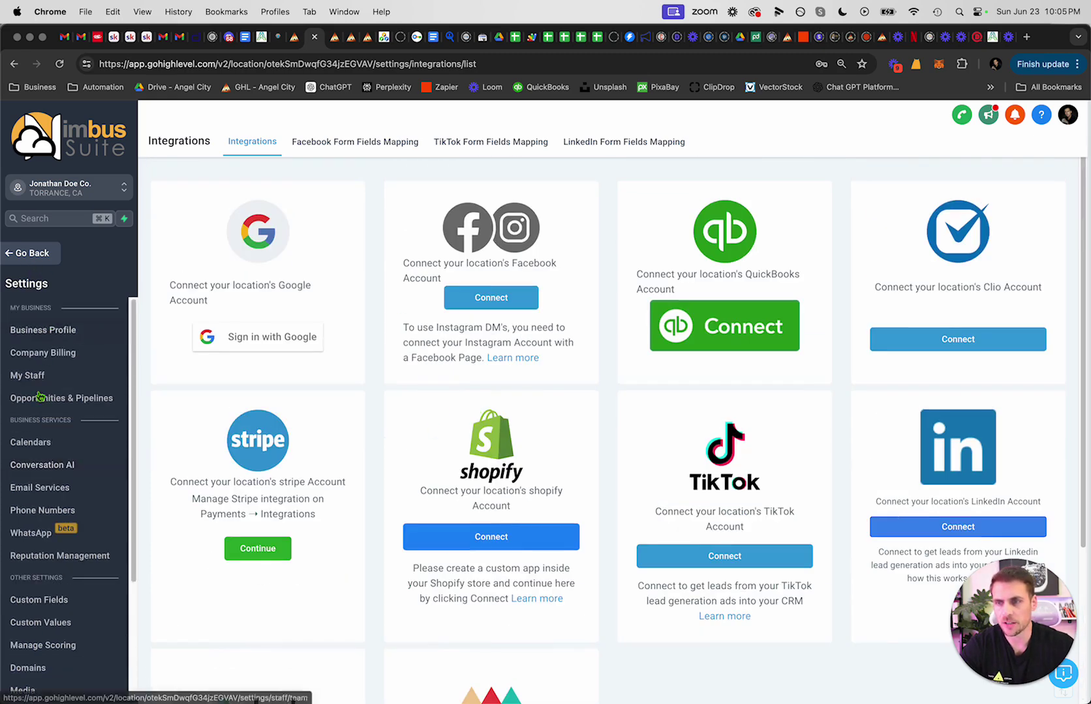
# Step: Leave the settings for the main calendar view, reopen them and look through the list of settings sections
pyautogui.click(39, 444)
pyautogui.click(27, 254)
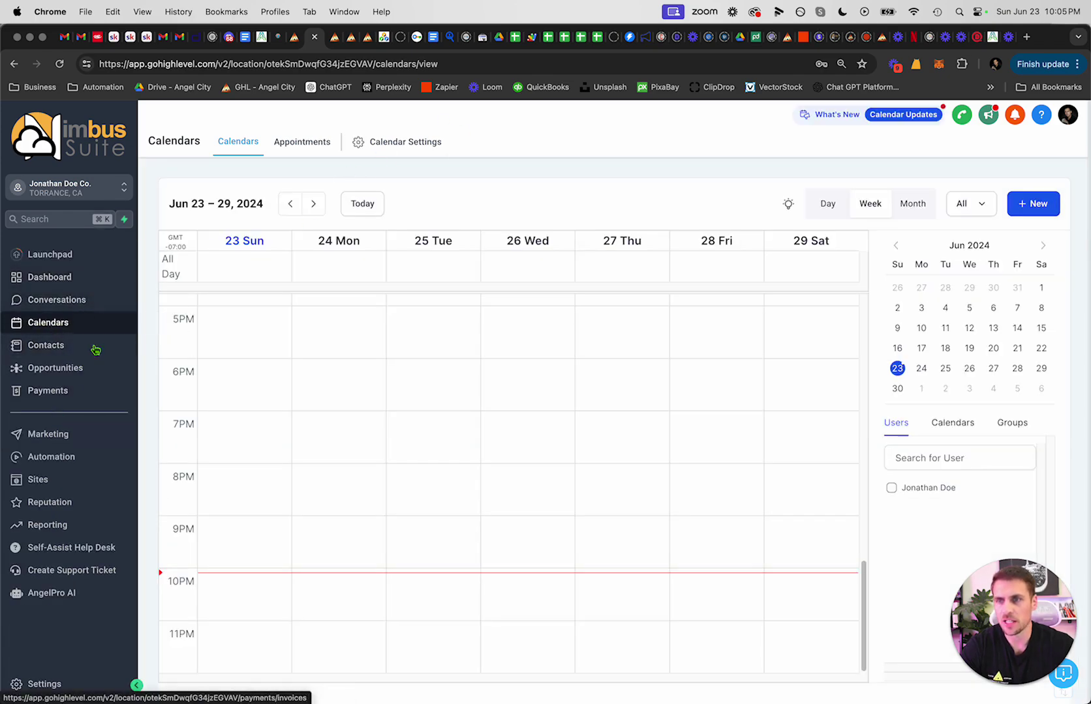
pyautogui.click(41, 684)
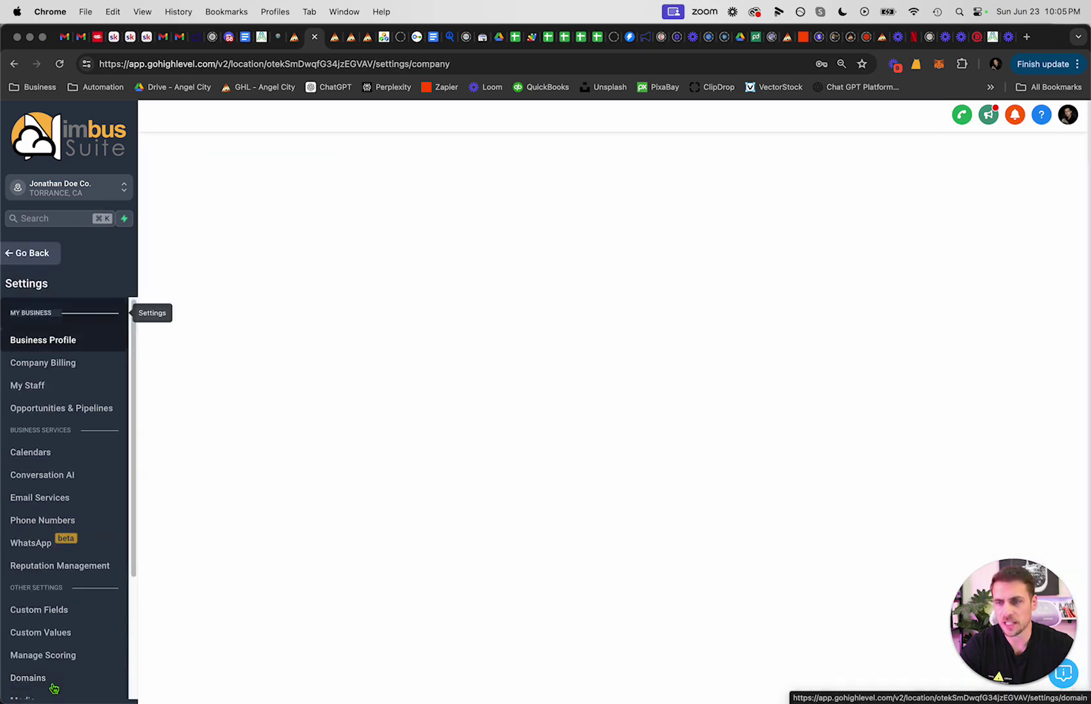
pyautogui.scroll(-5, 53, 366)
pyautogui.scroll(5, 26, 391)
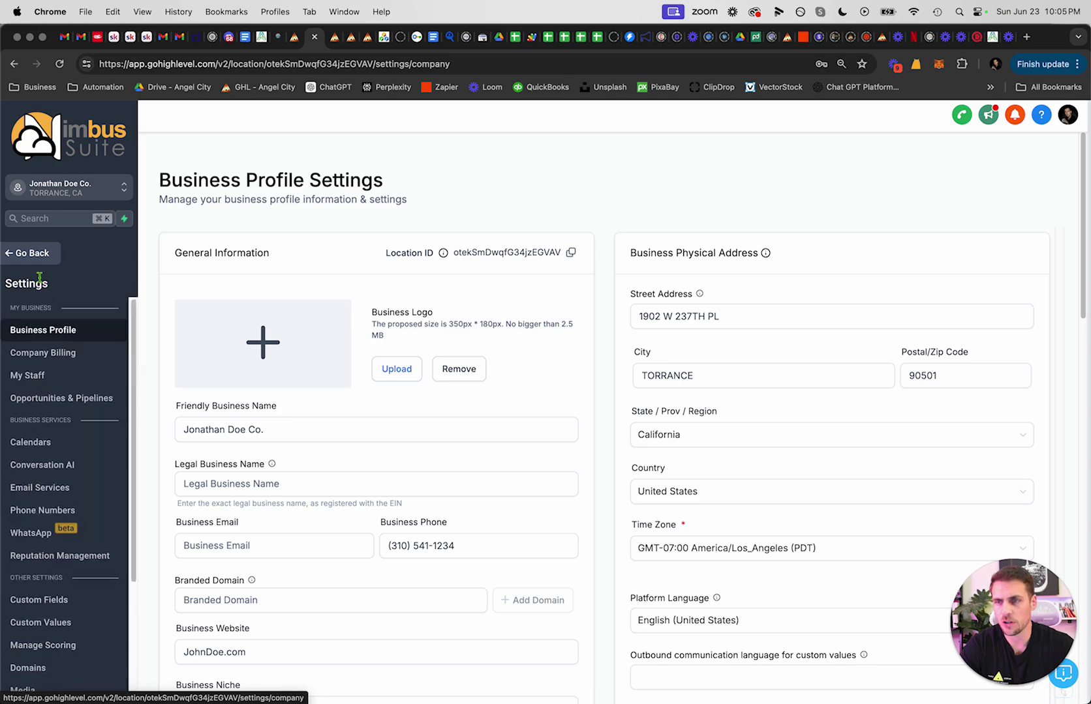
# Step: Return to the main calendar view and open the calendar settings from there
pyautogui.click(31, 255)
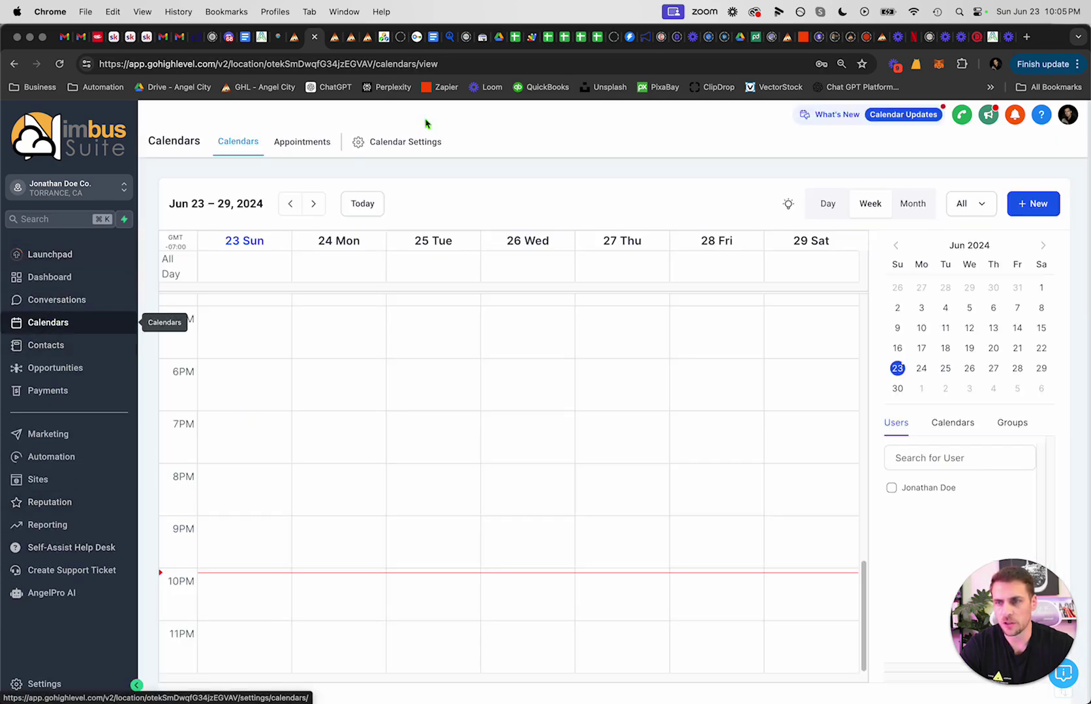
pyautogui.click(416, 144)
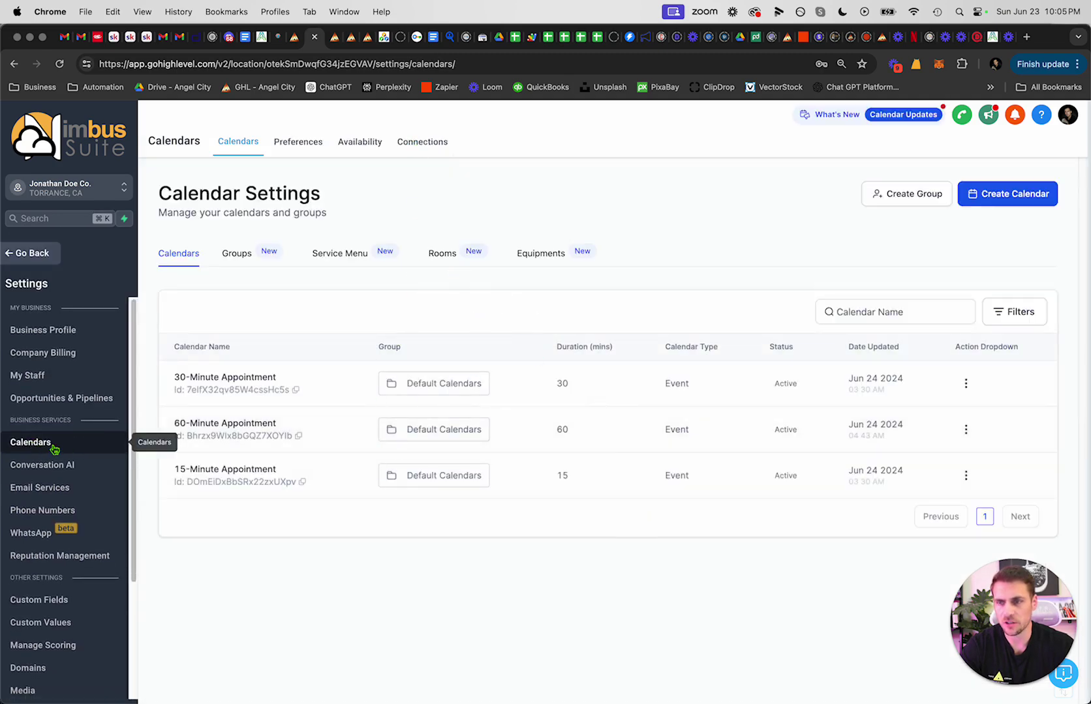
pyautogui.moveTo(6, 284); pyautogui.dragTo(51, 295)
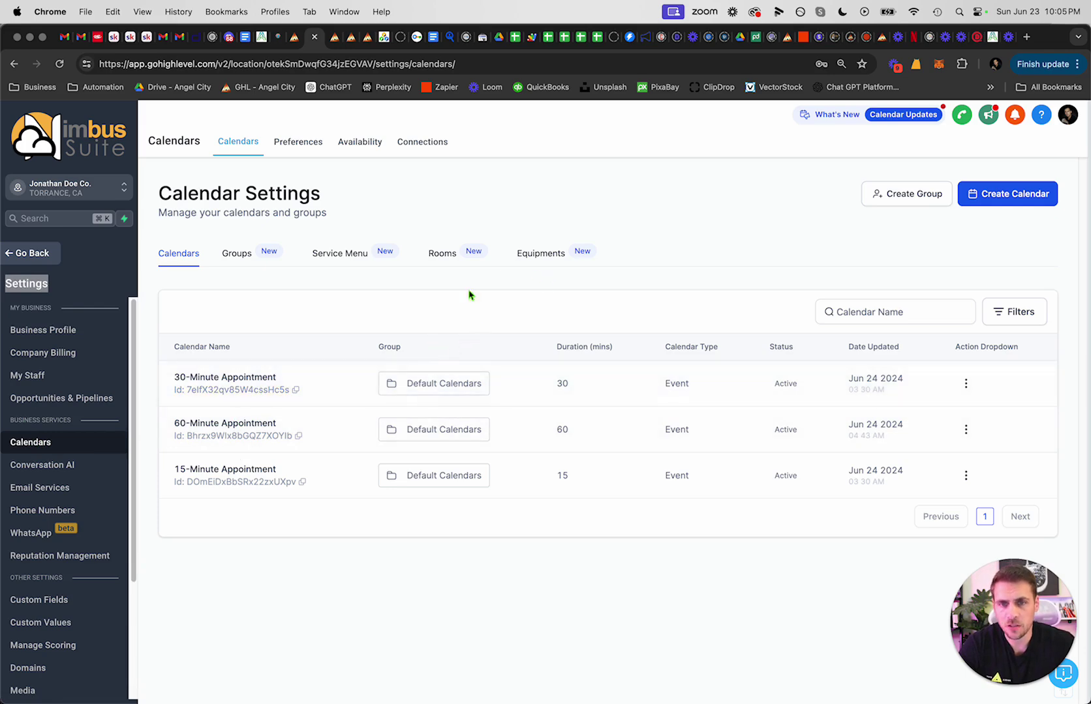
# Step: Open the 30-Minute Appointment calendar for editing and check which external calendars can be linked in its connections
pyautogui.click(966, 384)
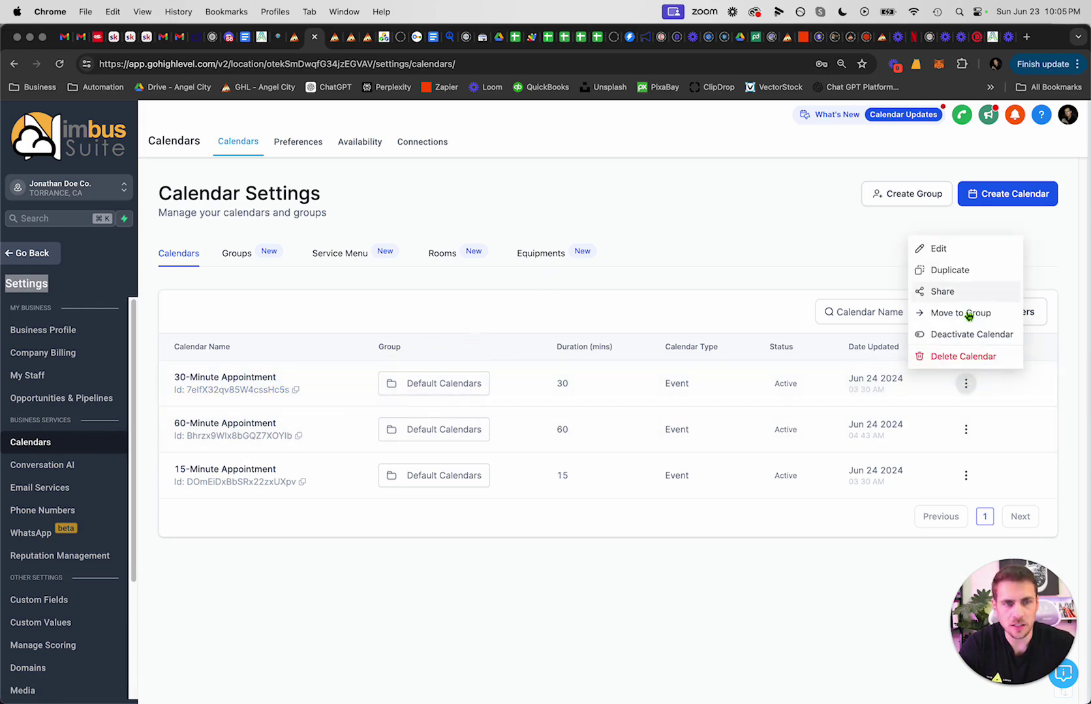
pyautogui.click(949, 248)
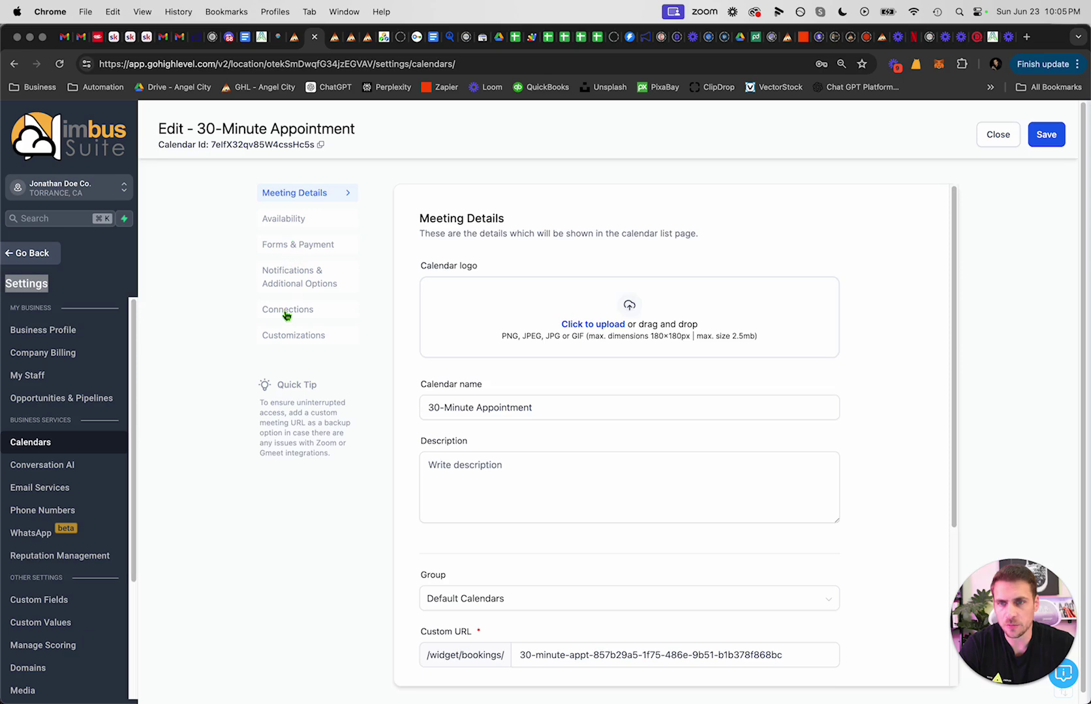
pyautogui.click(287, 312)
pyautogui.click(509, 298)
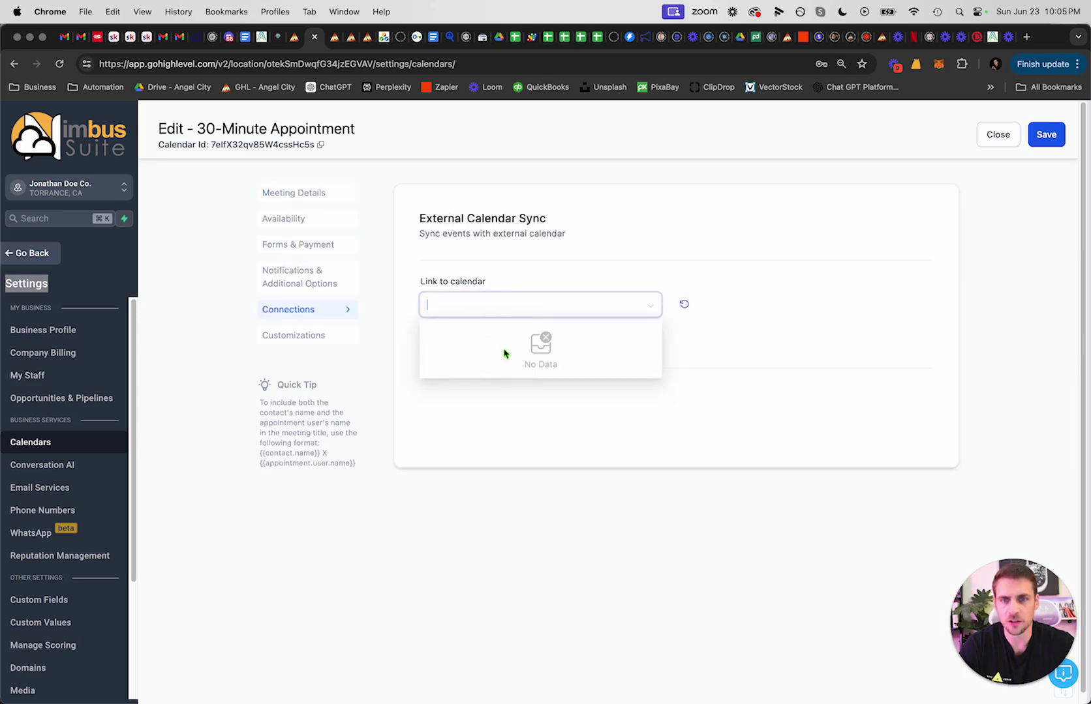
pyautogui.click(505, 292)
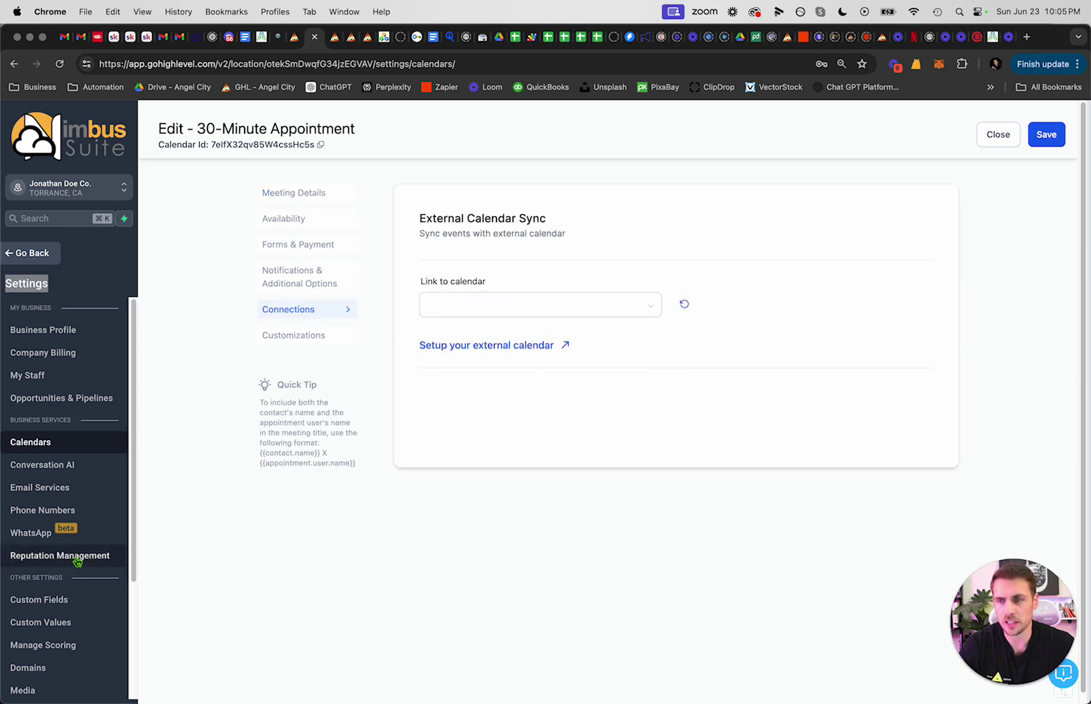
# Step: Revisit the settings' Integrations page, then leave the settings and view the Contacts smart list
pyautogui.scroll(-5, 50, 574)
pyautogui.click(33, 575)
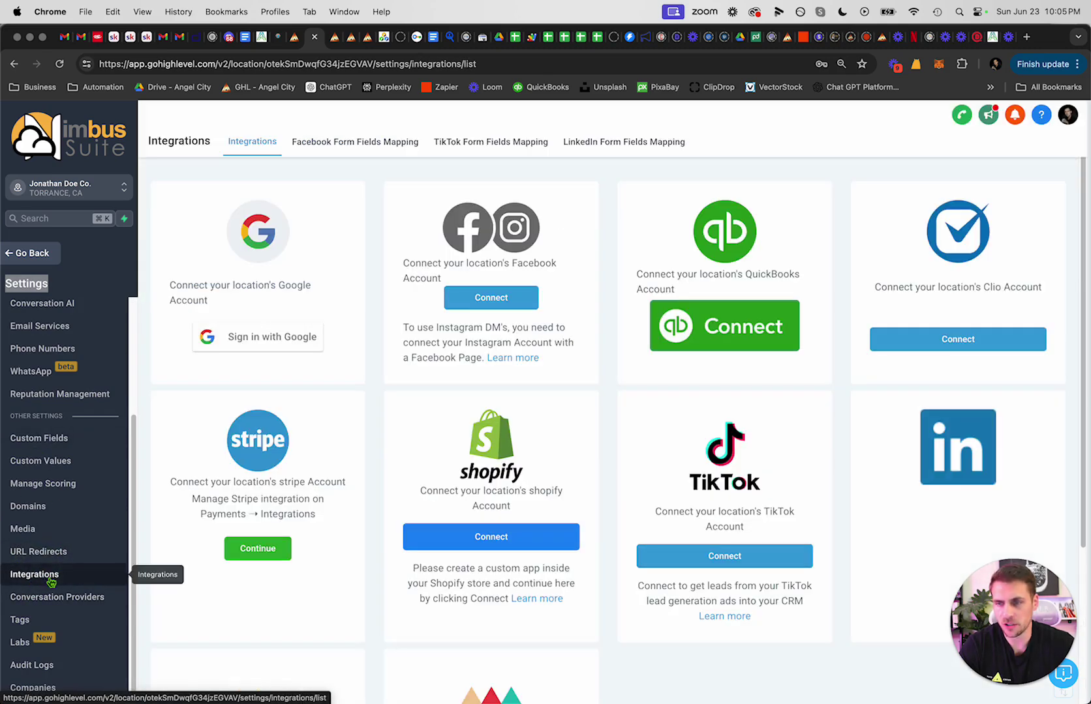
pyautogui.click(31, 254)
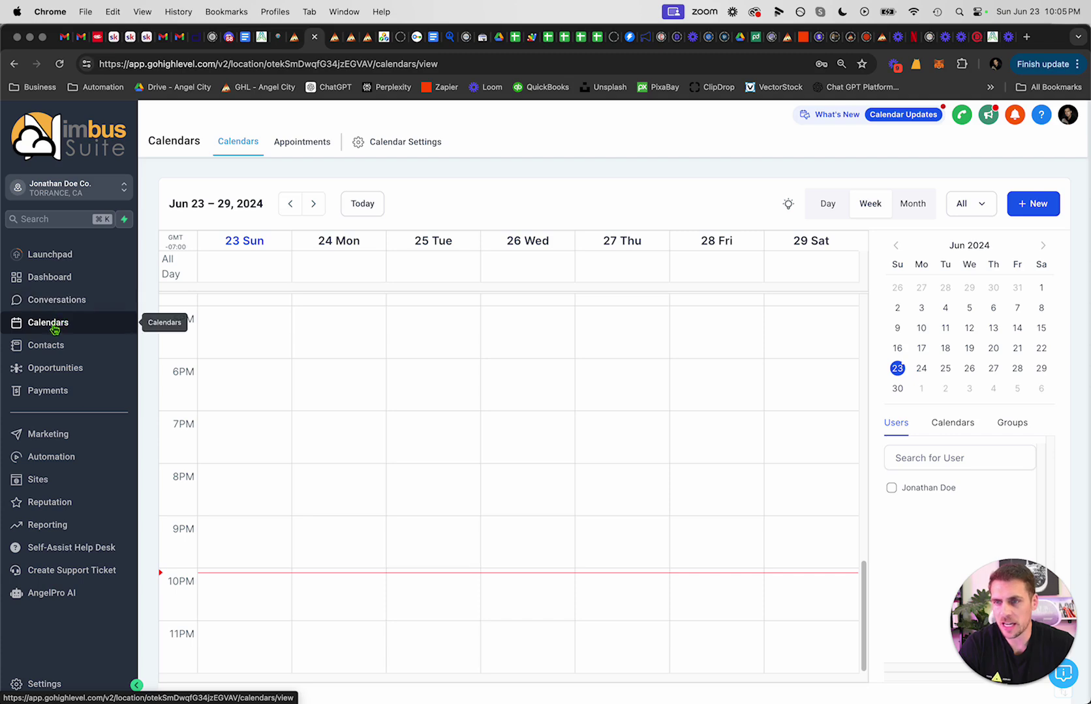
pyautogui.click(55, 345)
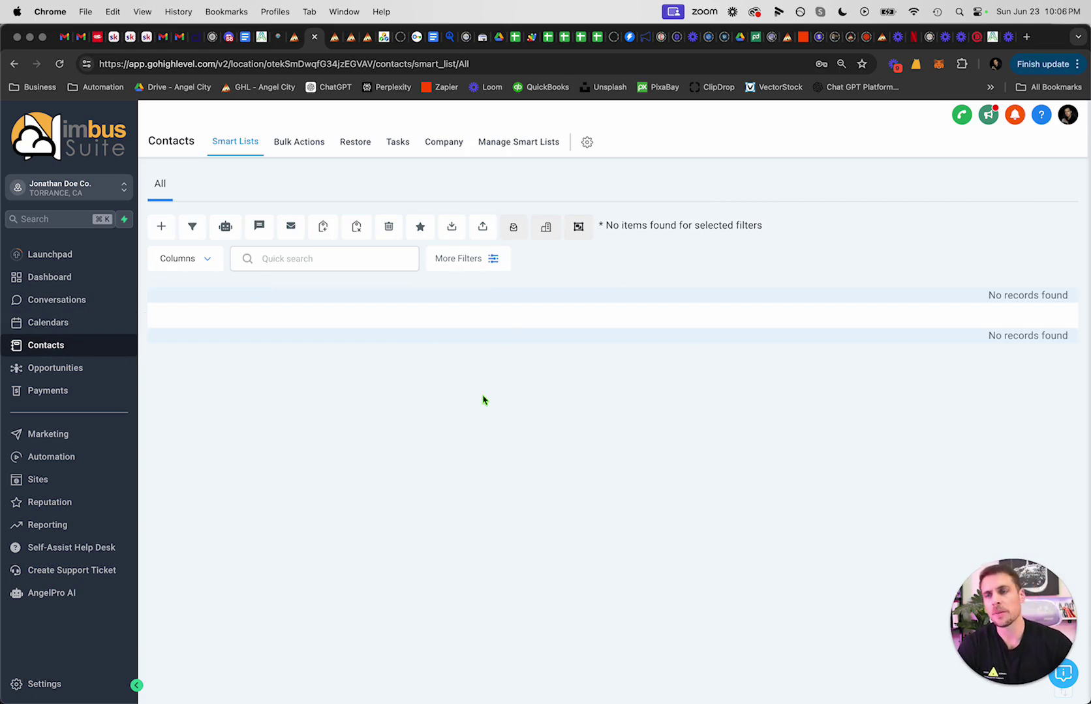
# Step: Compare the stages of the Customer Journey and Support Ticket pipelines on the Opportunities board, ending on Customer Journey
pyautogui.click(91, 369)
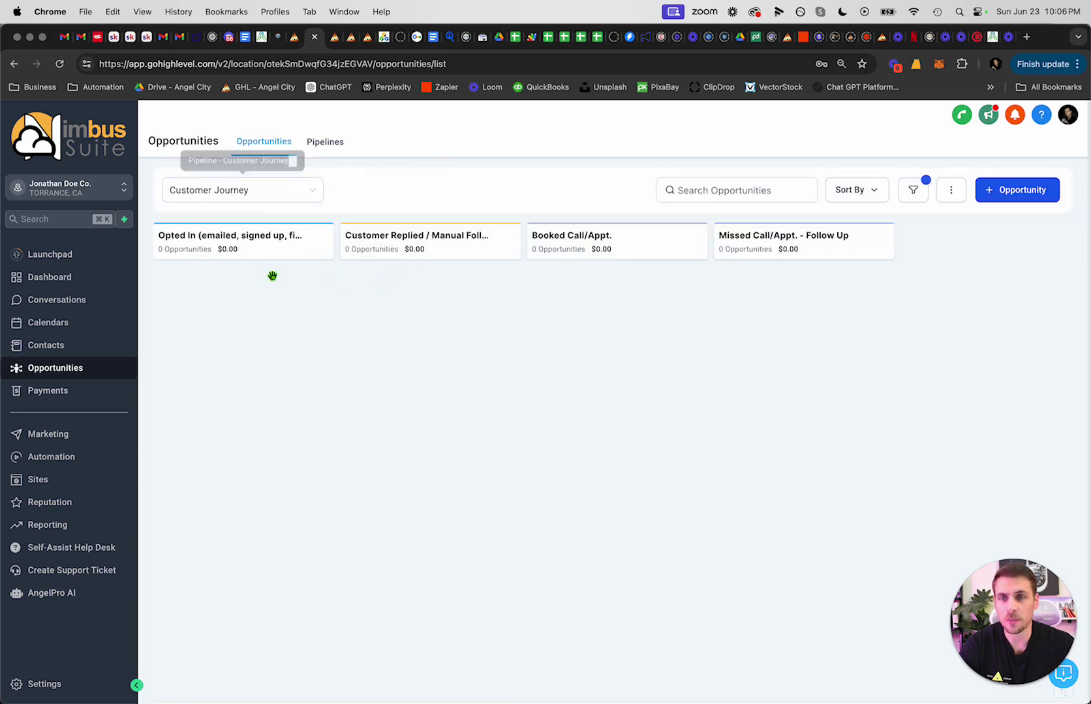
pyautogui.click(254, 190)
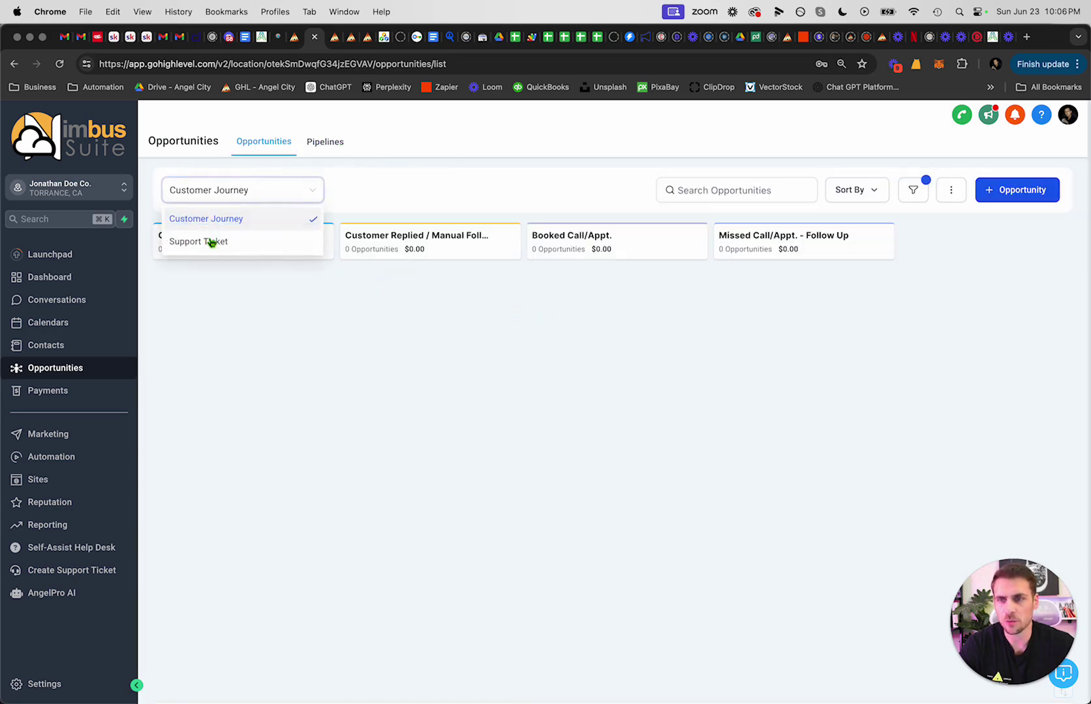
pyautogui.click(212, 241)
pyautogui.click(267, 190)
pyautogui.click(212, 221)
pyautogui.click(254, 199)
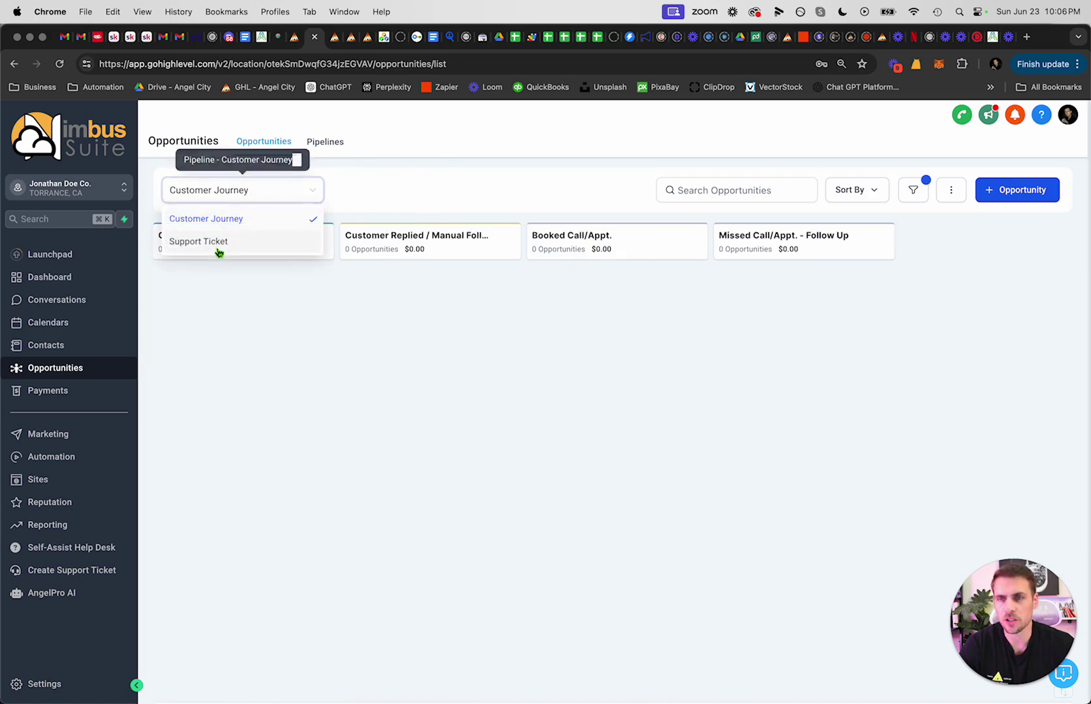
pyautogui.click(220, 243)
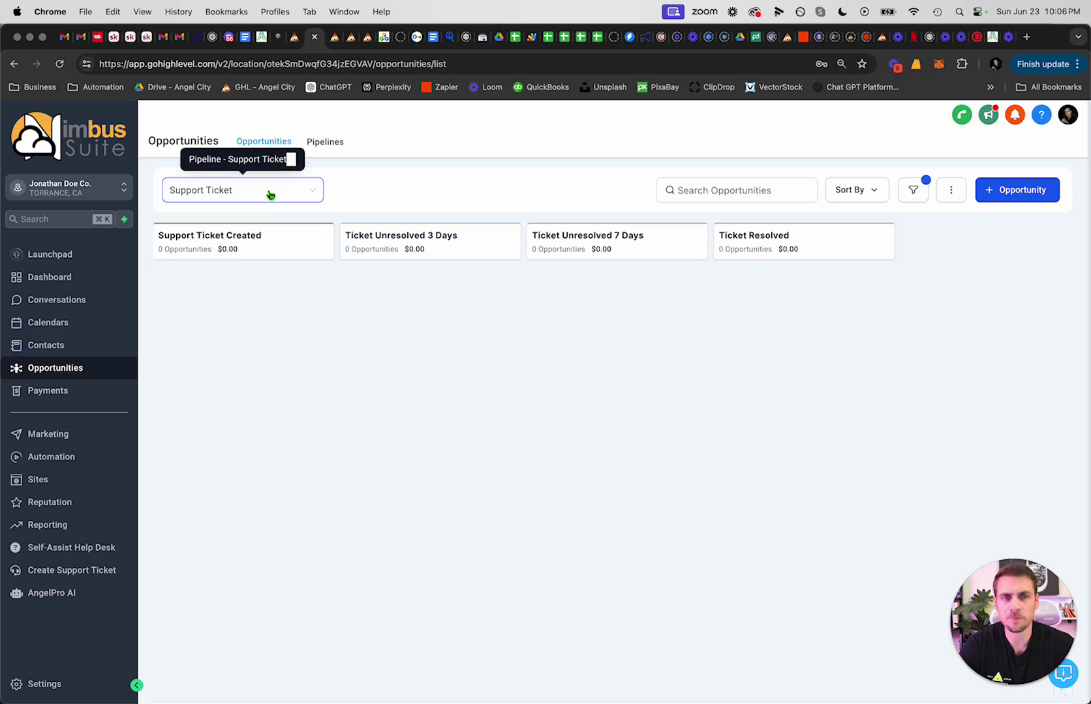
pyautogui.click(270, 193)
pyautogui.click(213, 225)
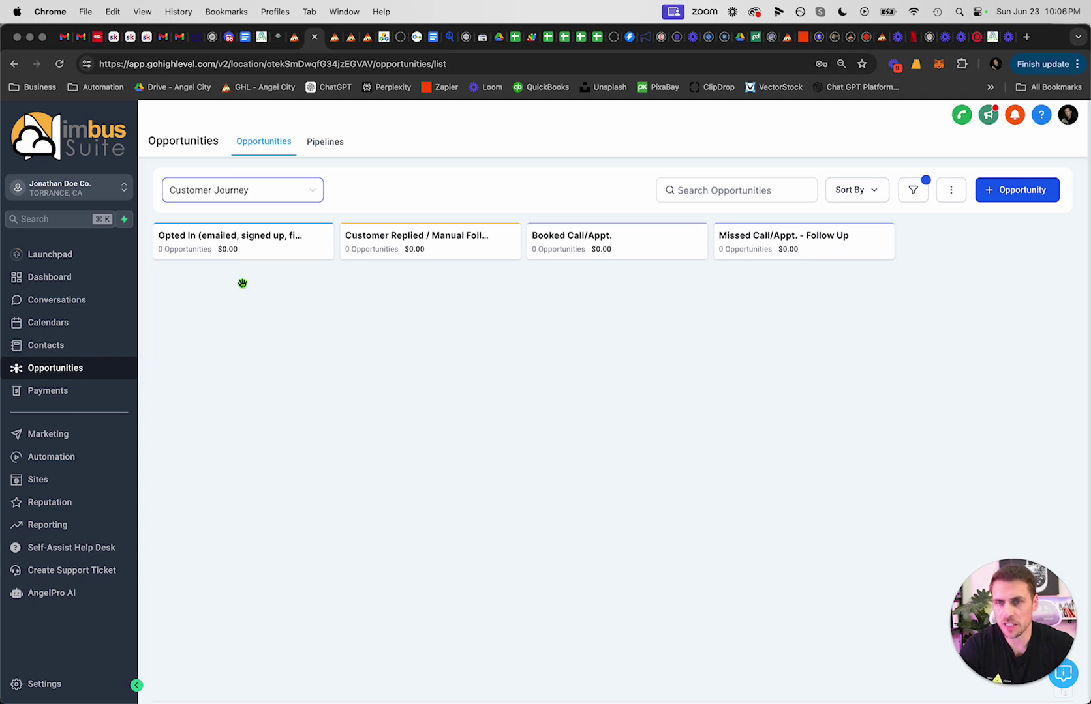
pyautogui.click(429, 250)
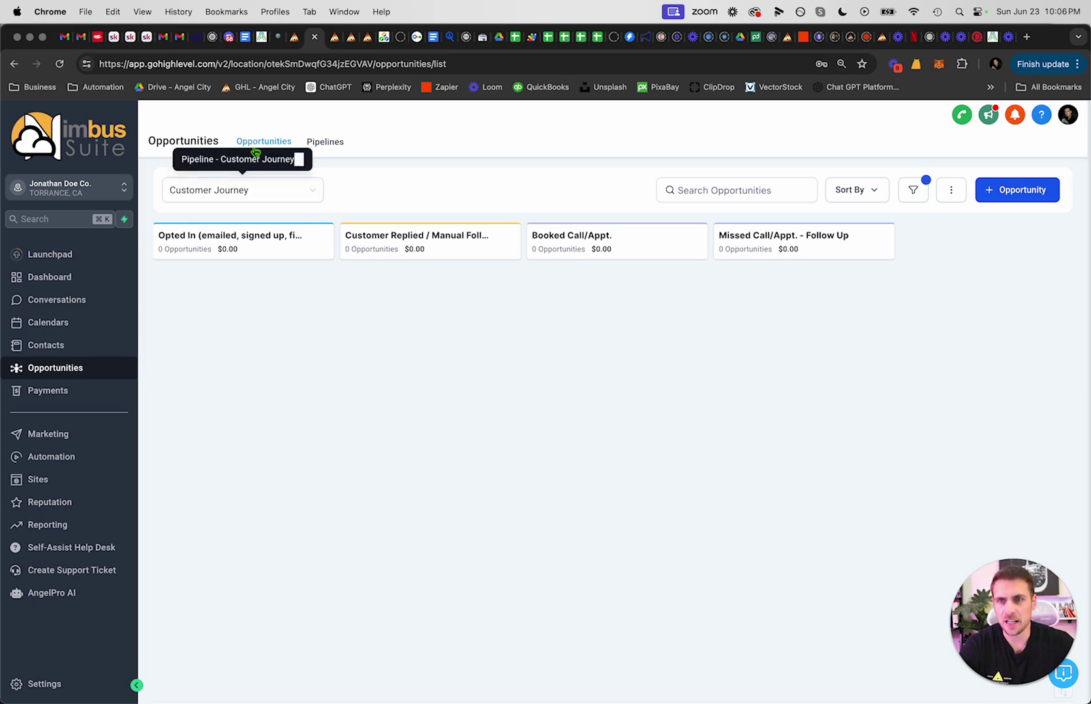
# Step: Open the Customer Journey pipeline for editing, review its stages and save it without changes
pyautogui.click(326, 145)
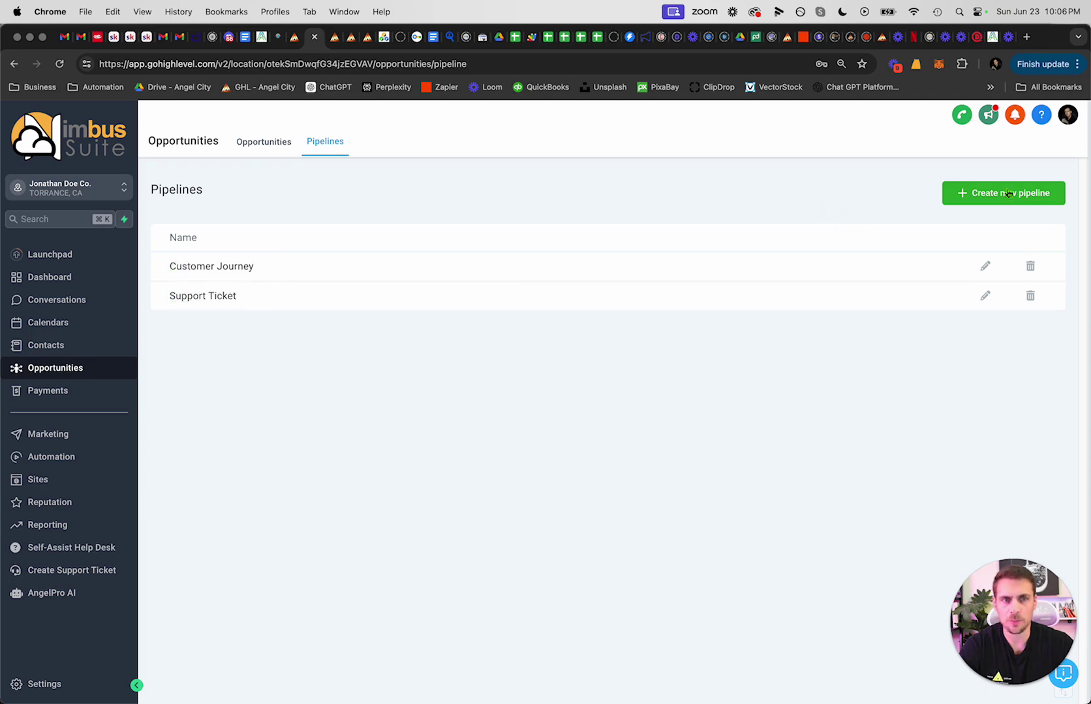
pyautogui.click(987, 268)
pyautogui.moveTo(405, 257); pyautogui.dragTo(703, 507)
pyautogui.click(705, 497)
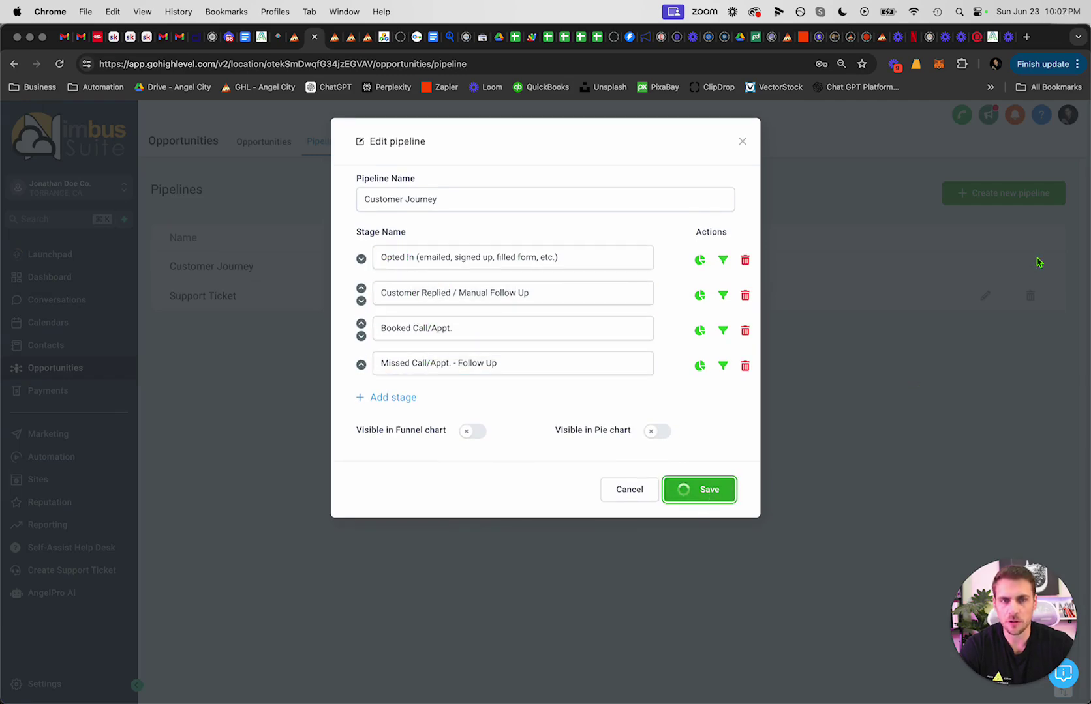
# Step: Inspect the form for adding a pipeline, close it without saving and return to the opportunities board
pyautogui.click(1002, 196)
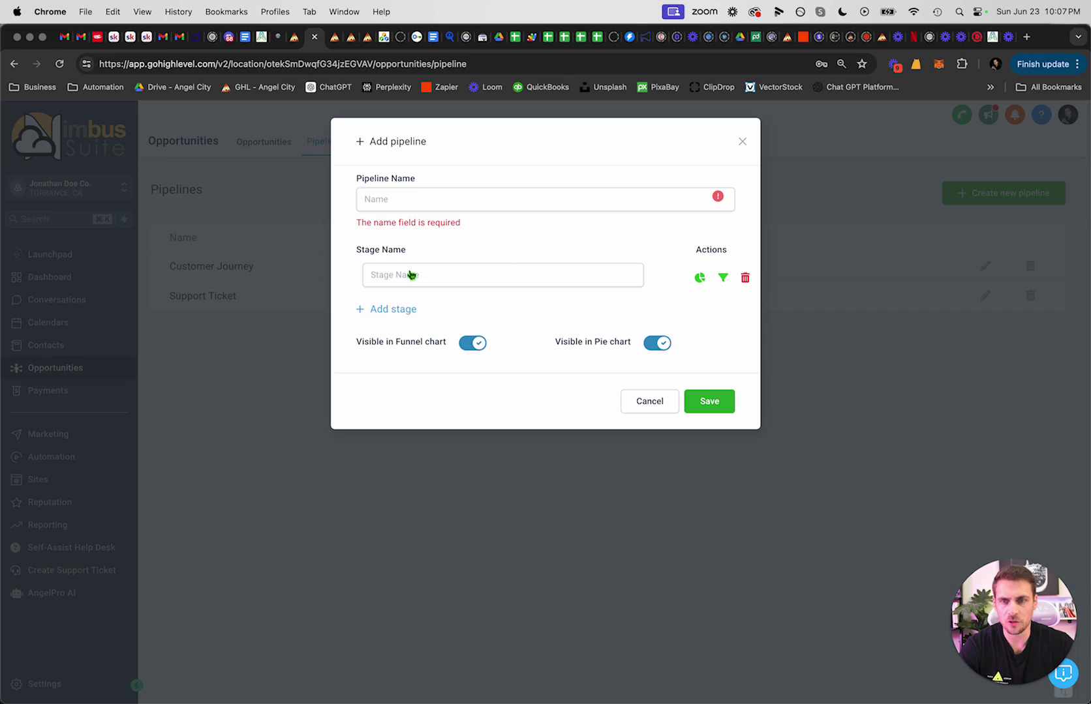
pyautogui.click(743, 144)
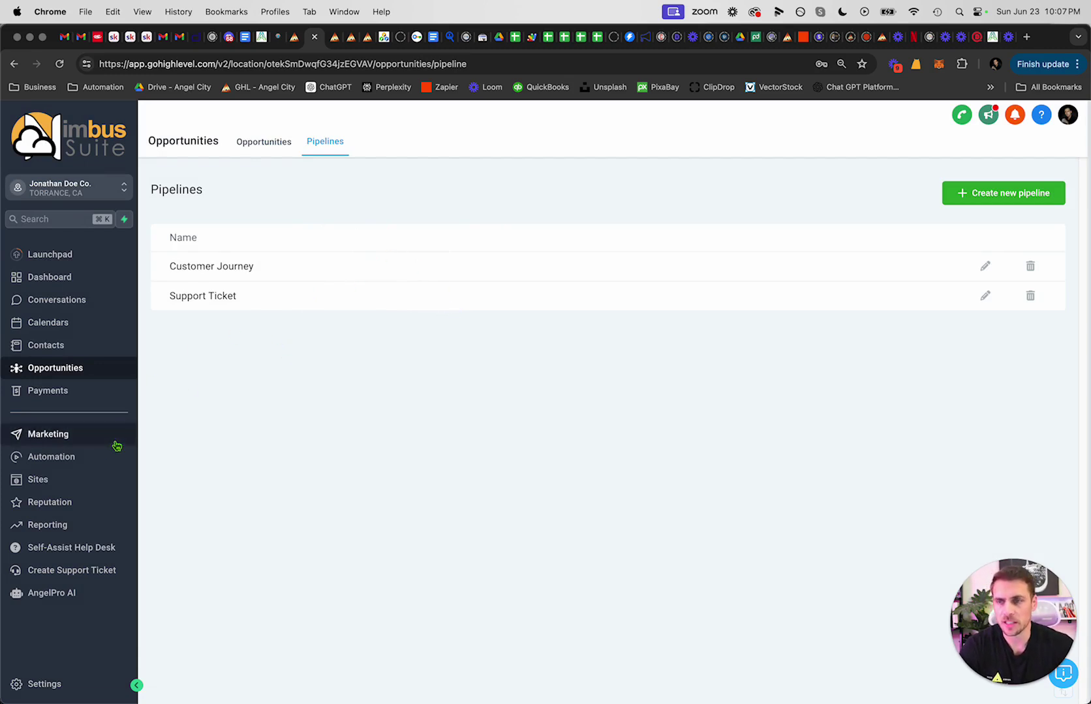
pyautogui.click(267, 145)
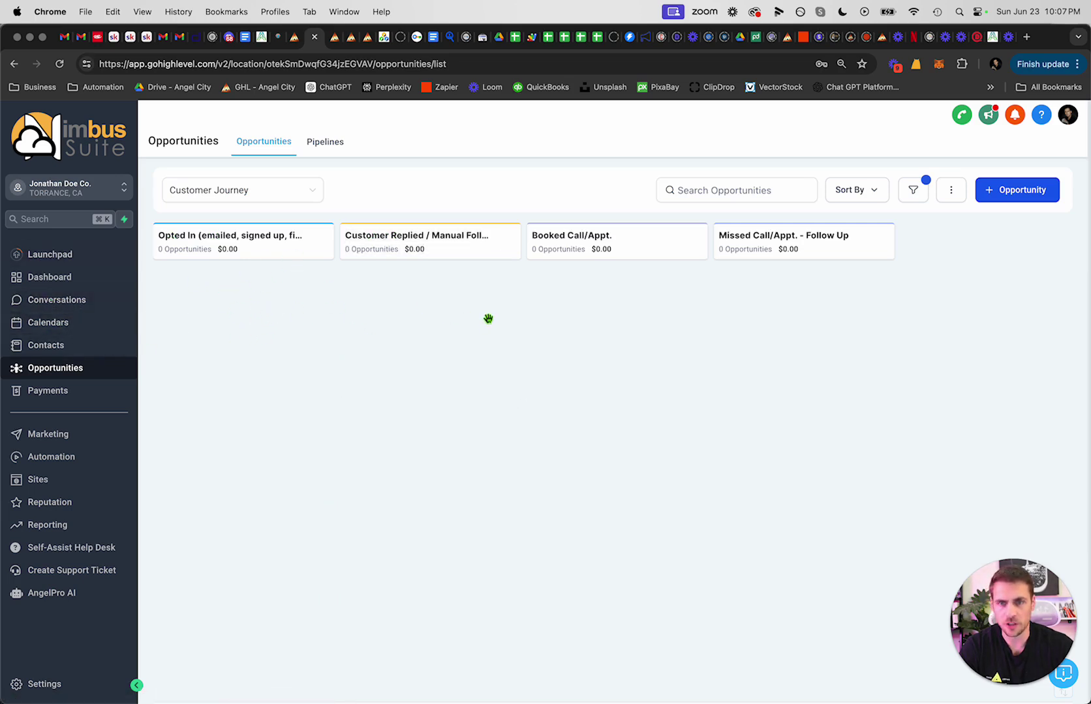
# Step: Look through the invoices, transactions, subscriptions and payment links in the Payments area
pyautogui.click(46, 396)
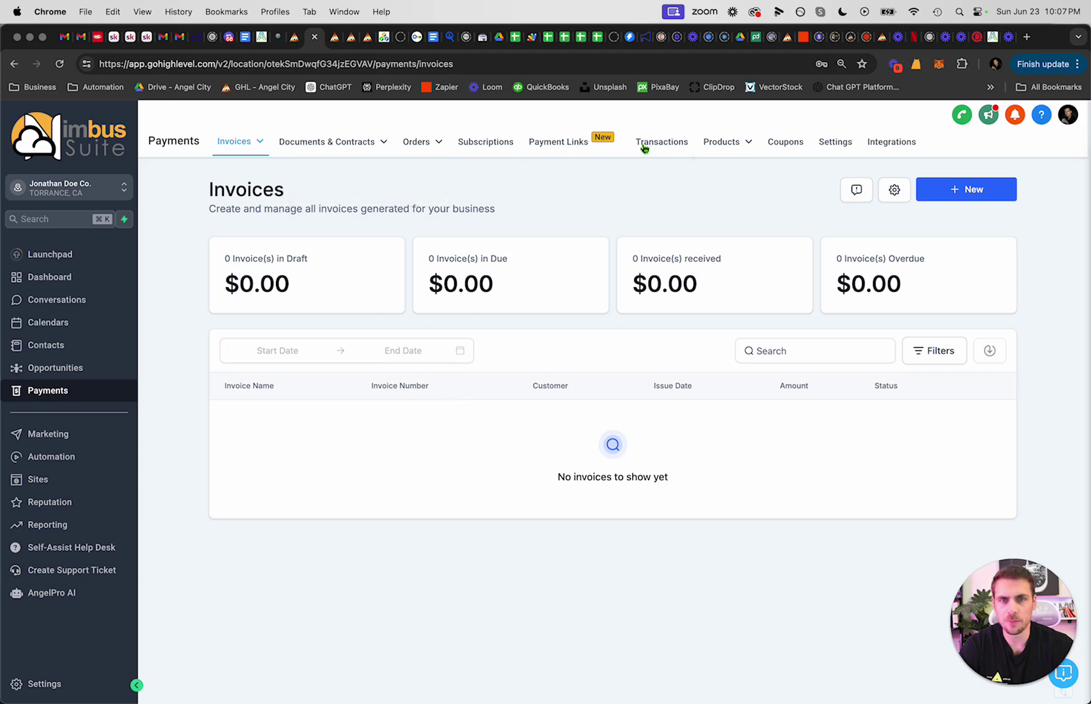
pyautogui.moveTo(732, 143)
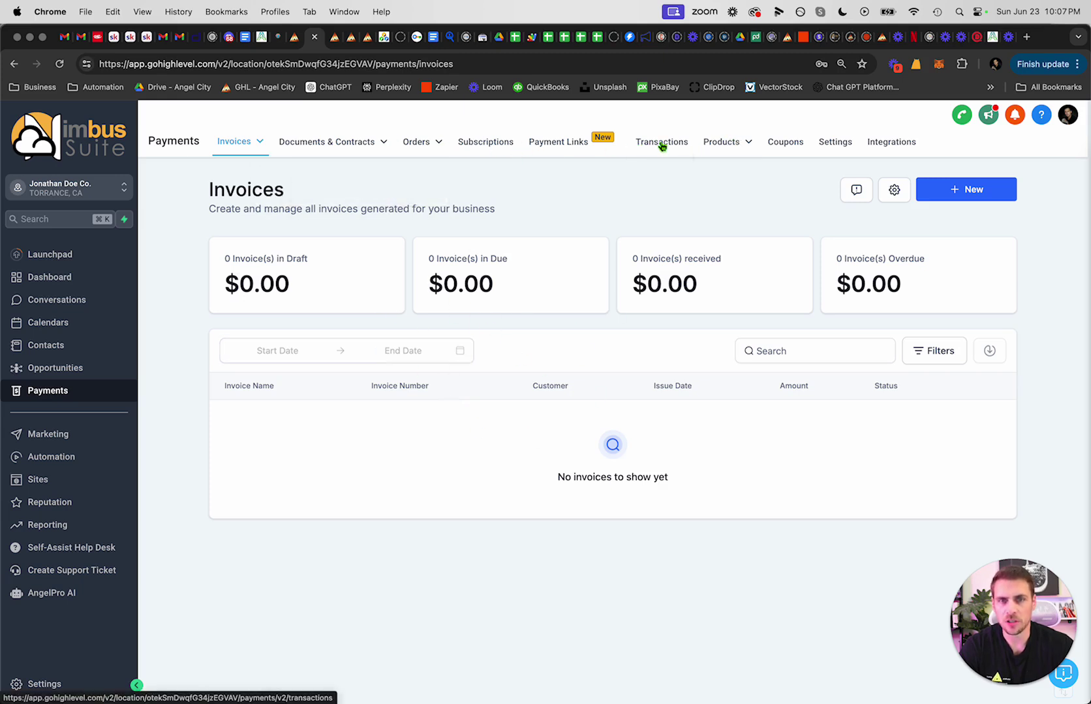
pyautogui.click(661, 145)
pyautogui.click(496, 146)
pyautogui.moveTo(437, 147)
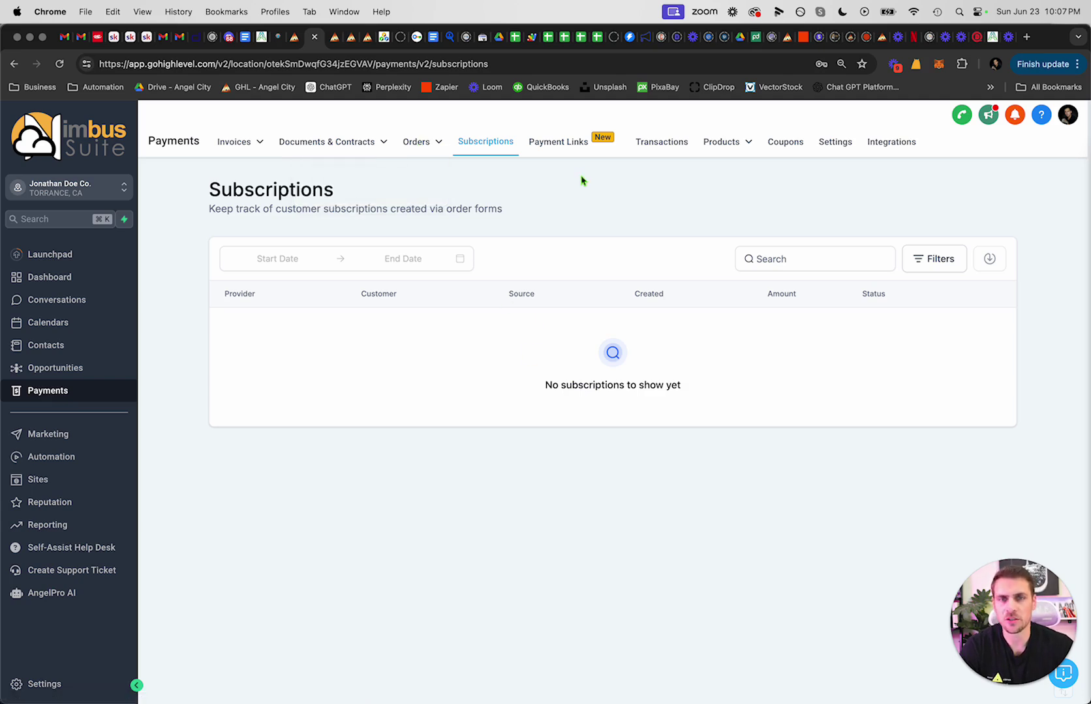
pyautogui.click(569, 150)
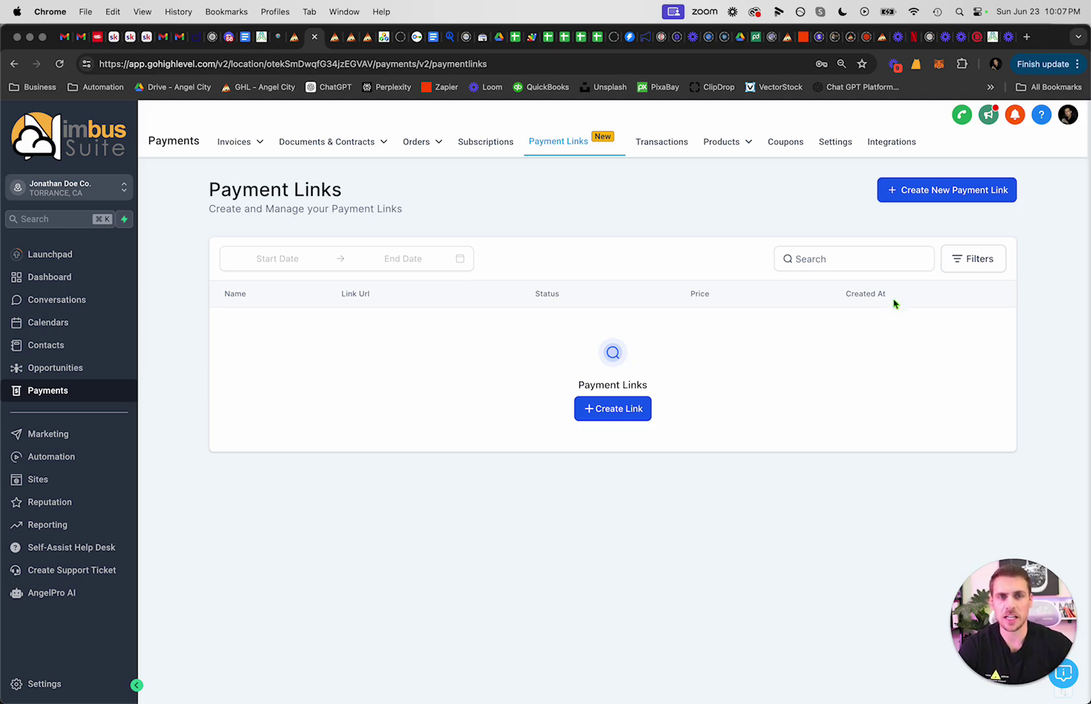
# Step: View the payment coupons and review the receipt options in the payment settings
pyautogui.click(784, 143)
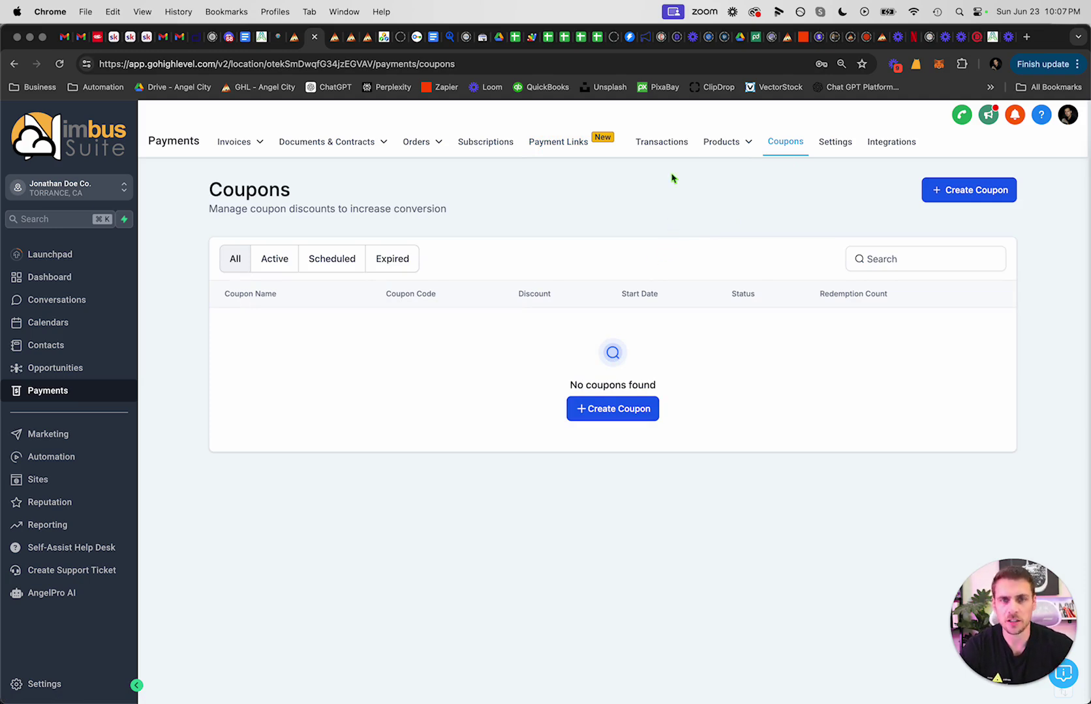
pyautogui.click(837, 143)
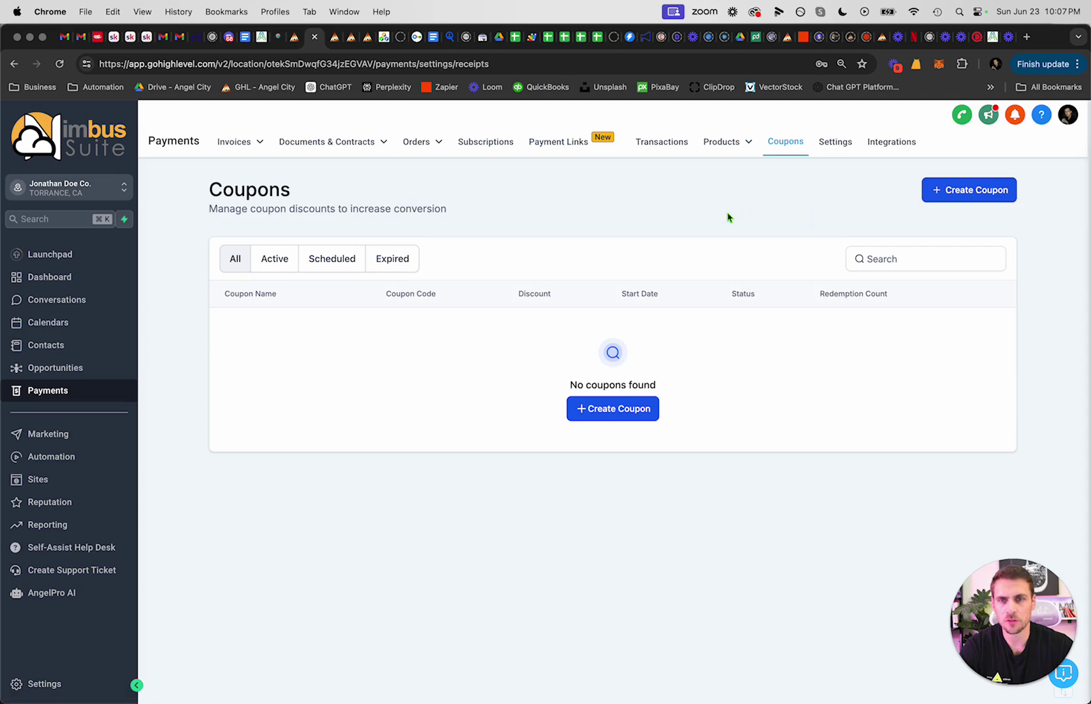
pyautogui.scroll(-3, 427, 234)
pyautogui.scroll(3, 427, 234)
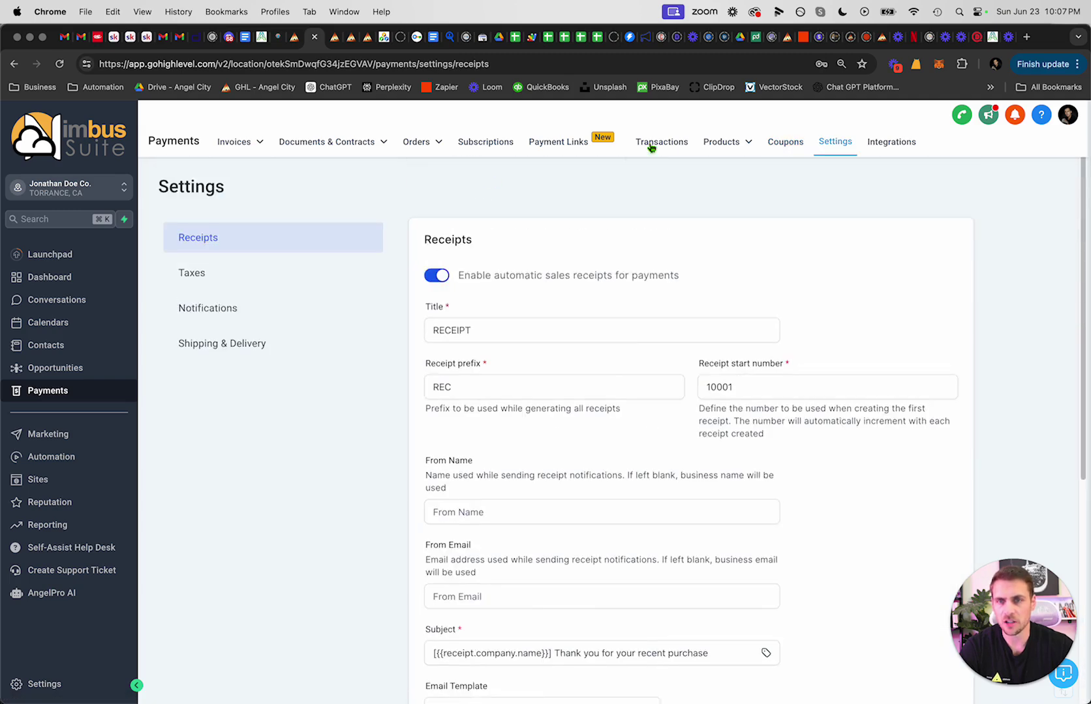
# Step: Look through the products, all documents and contracts, and the invoices in the Payments area
pyautogui.moveTo(724, 142)
pyautogui.click(683, 167)
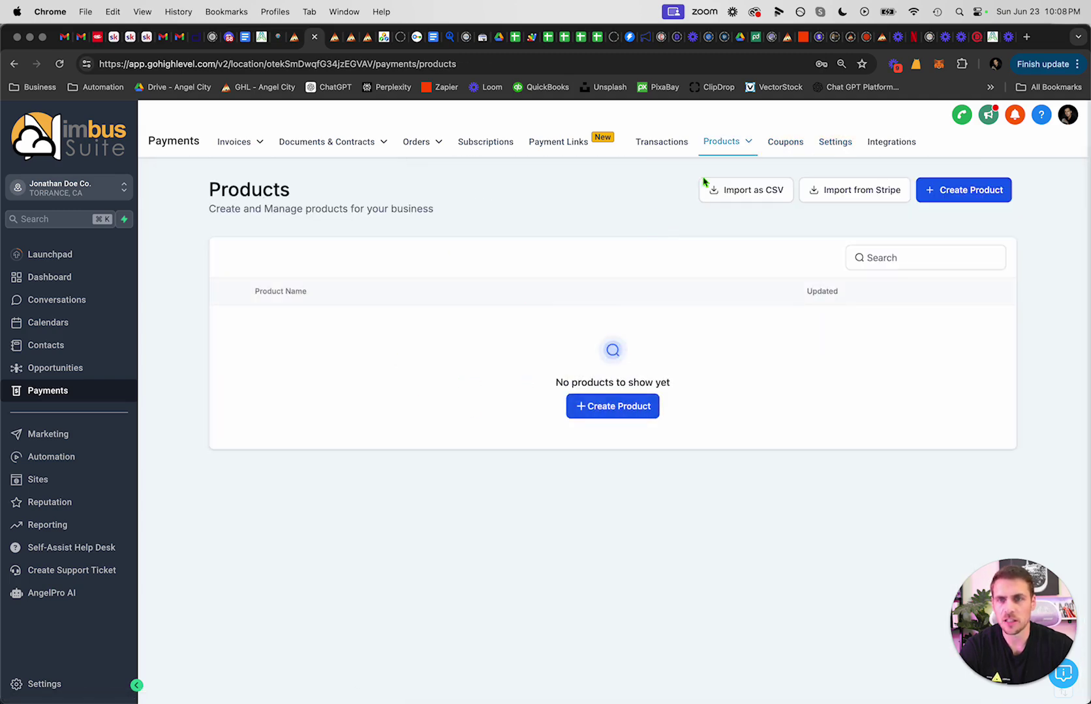
pyautogui.moveTo(328, 149)
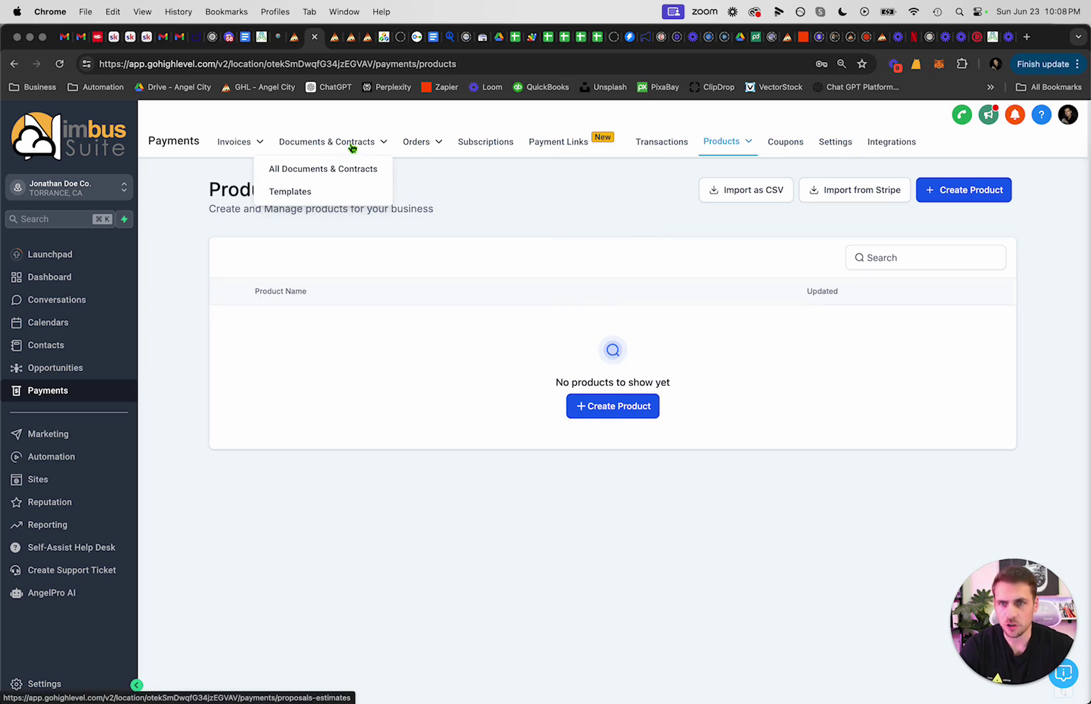
pyautogui.click(355, 175)
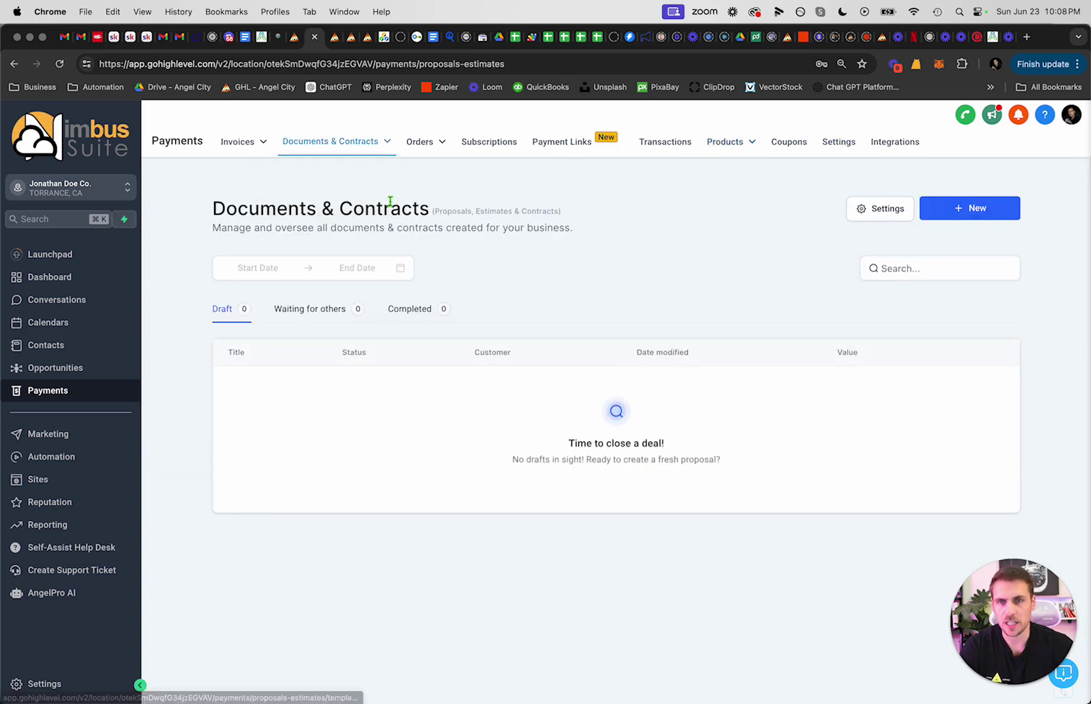
pyautogui.click(243, 147)
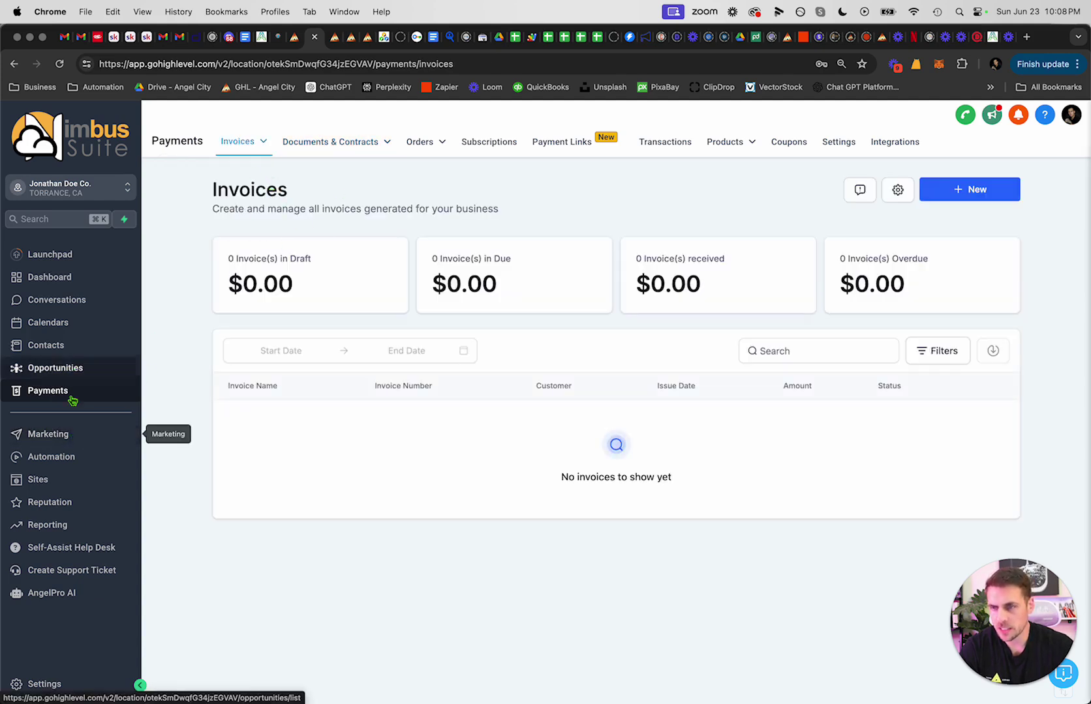
# Step: Go to the automation workflows and look over the ones in the Appointments folder
pyautogui.click(68, 461)
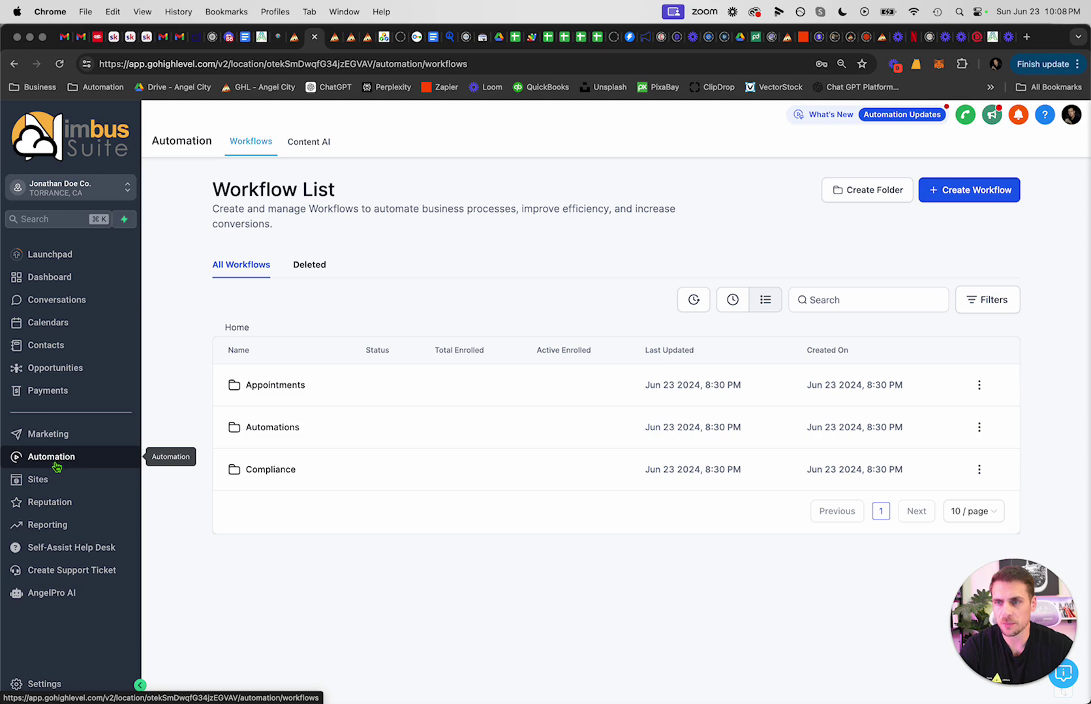
pyautogui.click(277, 386)
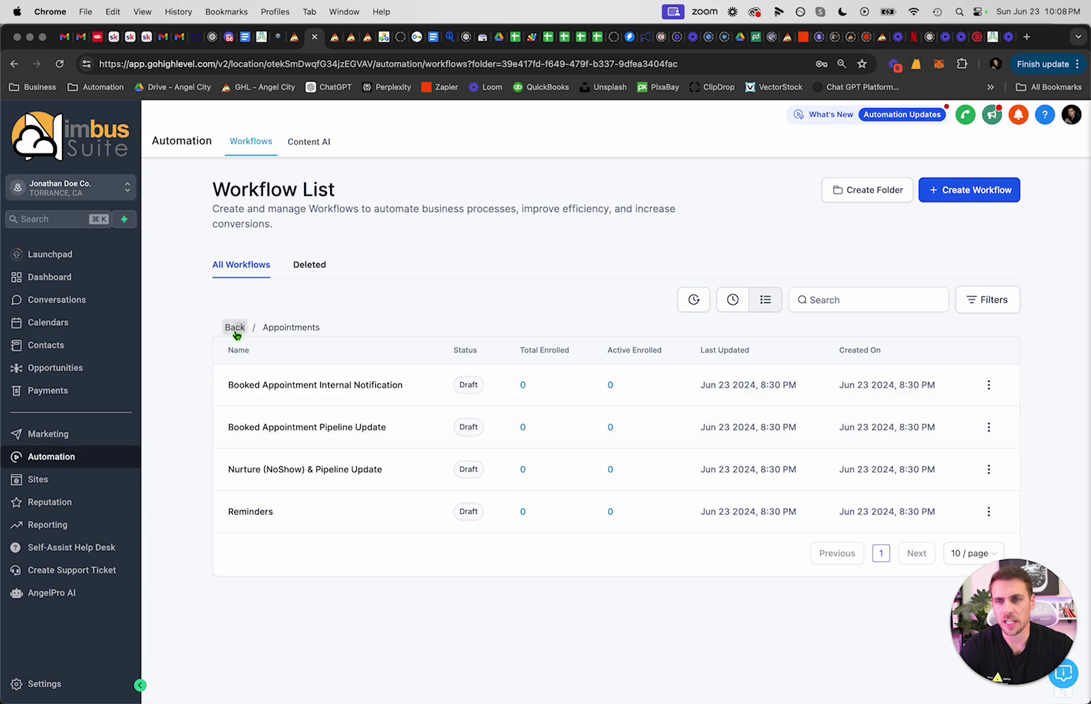
pyautogui.click(234, 329)
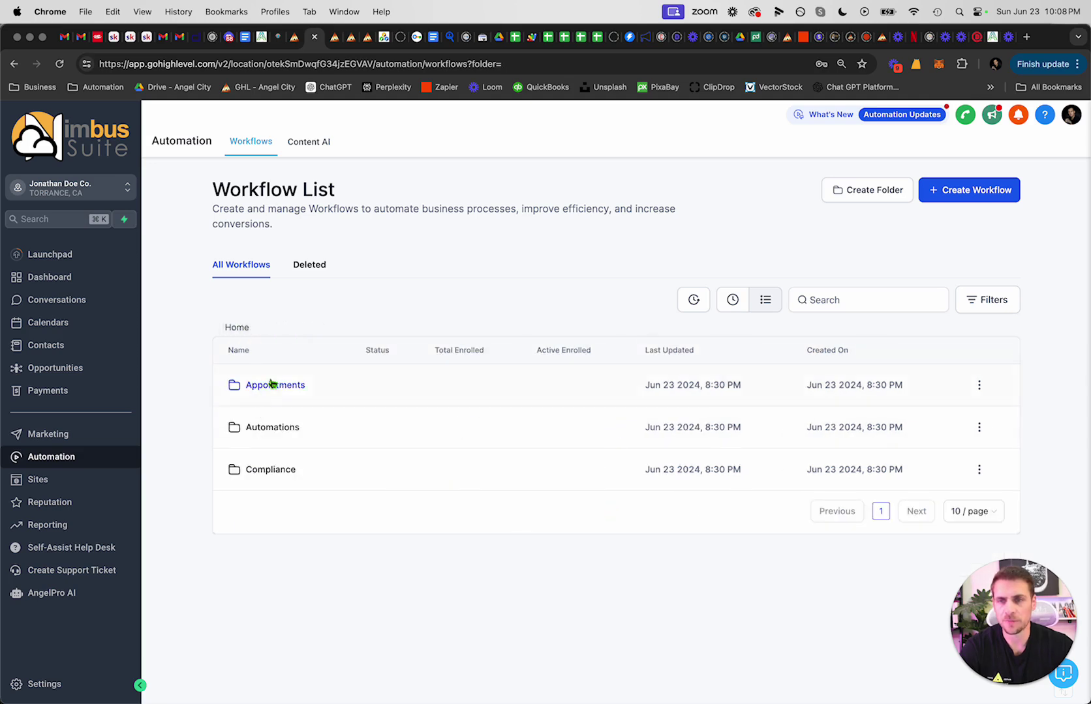
pyautogui.click(267, 386)
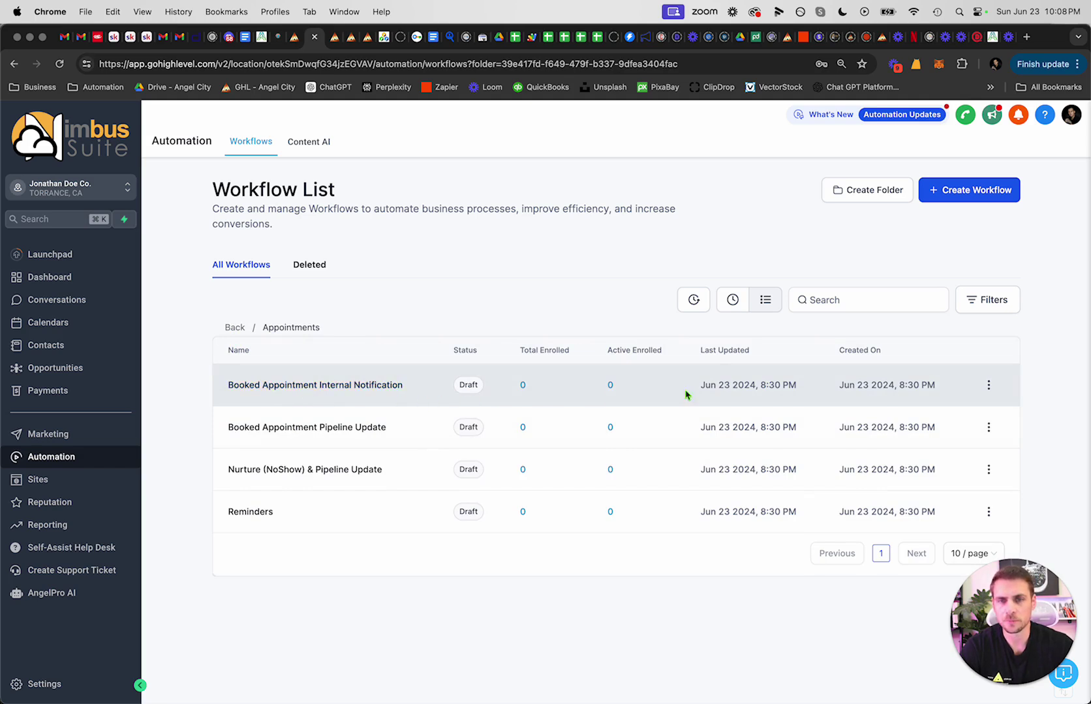
pyautogui.moveTo(224, 385); pyautogui.dragTo(1024, 525)
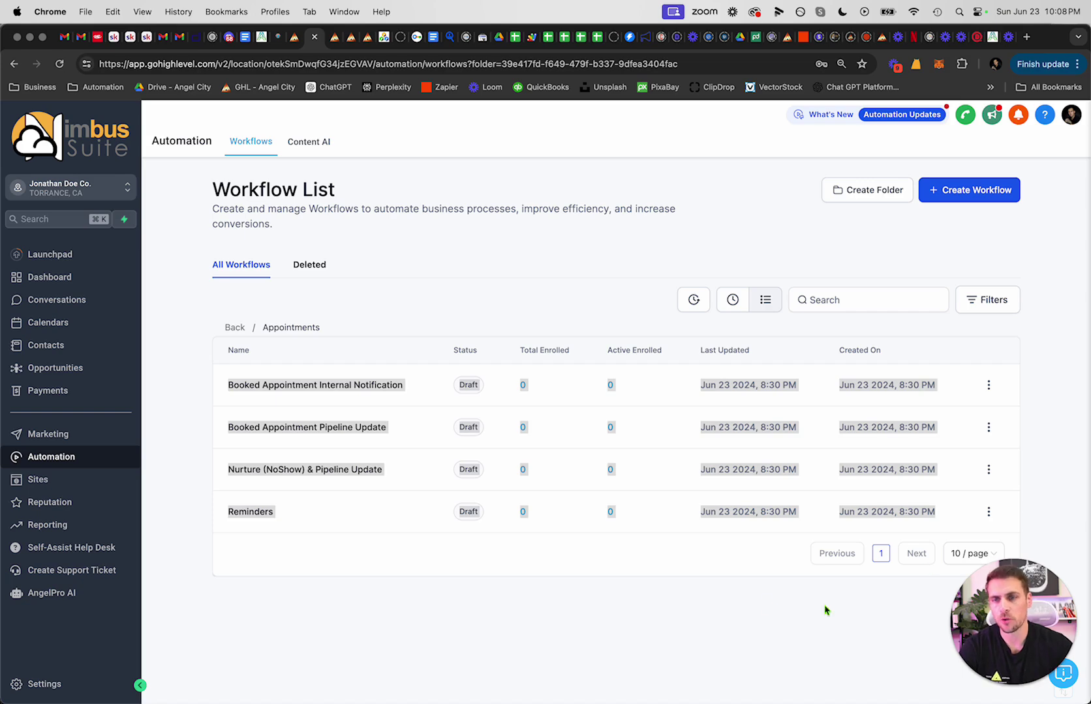
pyautogui.click(369, 549)
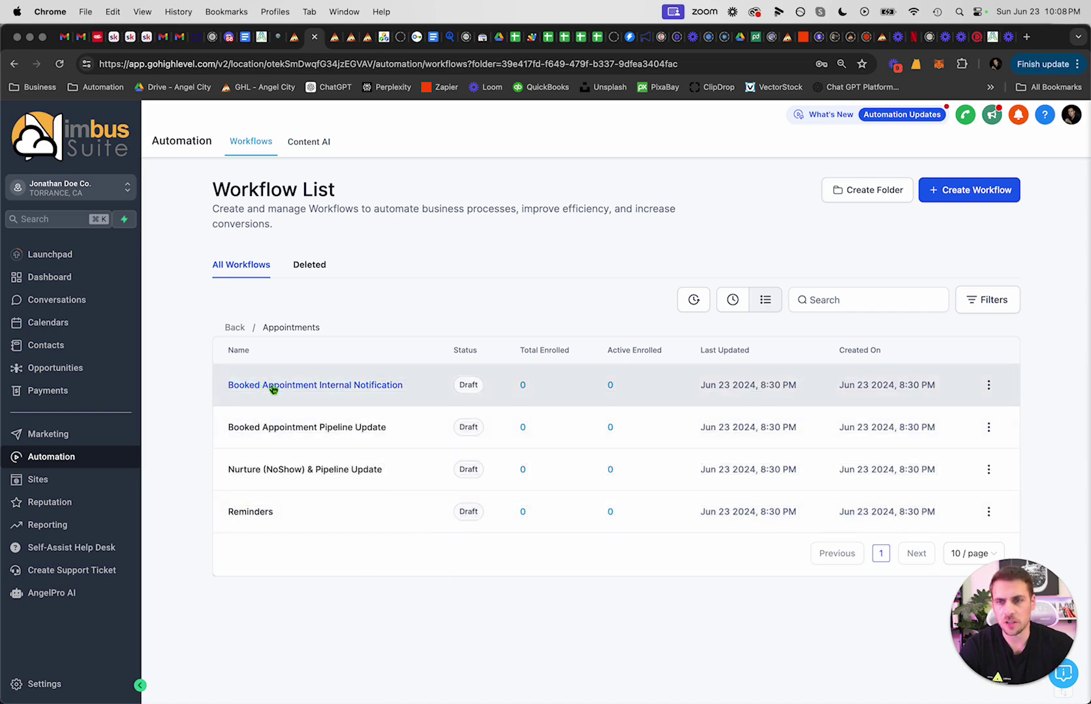
# Step: Open the Booked Appointment Internal Notification workflow and review its trigger, branches and actions
pyautogui.click(345, 386)
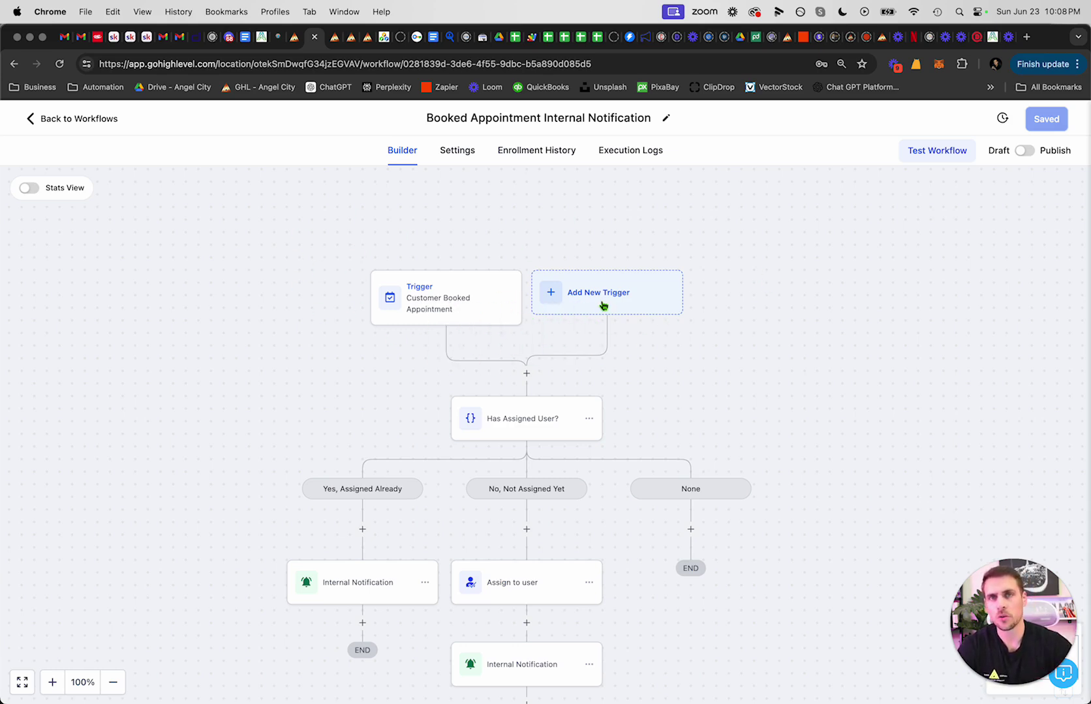
pyautogui.scroll(-2, 303, 264)
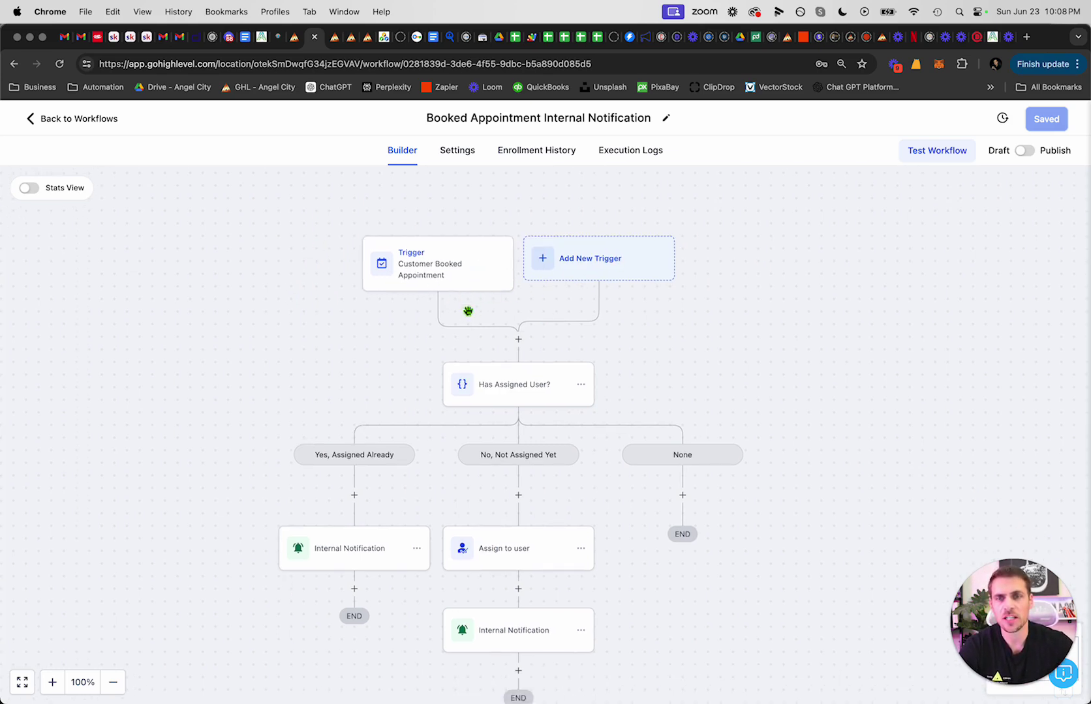
pyautogui.scroll(-2, 243, 410)
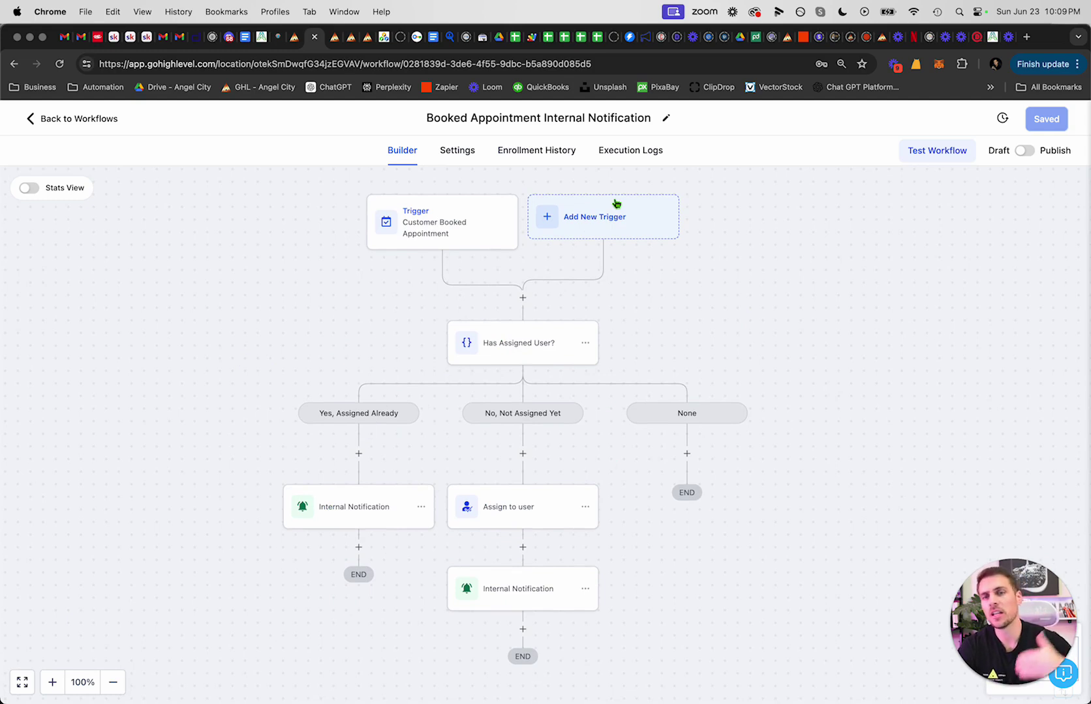
pyautogui.scroll(-2, 377, 316)
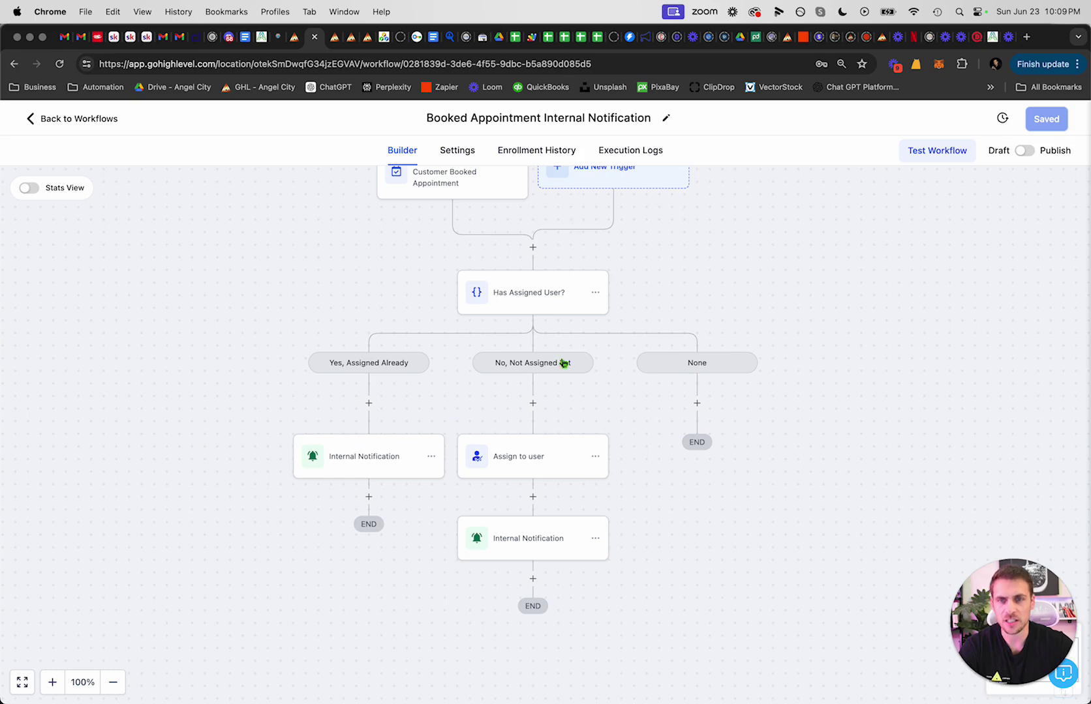
pyautogui.hscroll(4, 565, 262)
# Step: Open the Has Assigned User? condition and review its action name and branches
pyautogui.click(393, 268)
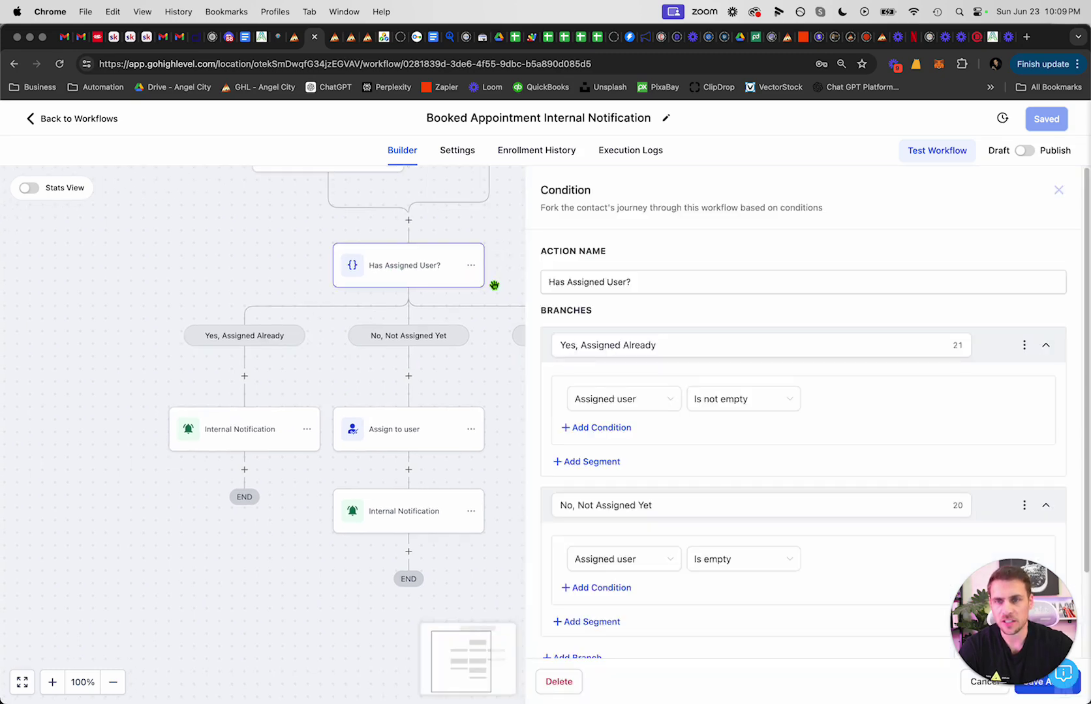
pyautogui.scroll(-3, 628, 535)
pyautogui.scroll(3, 688, 459)
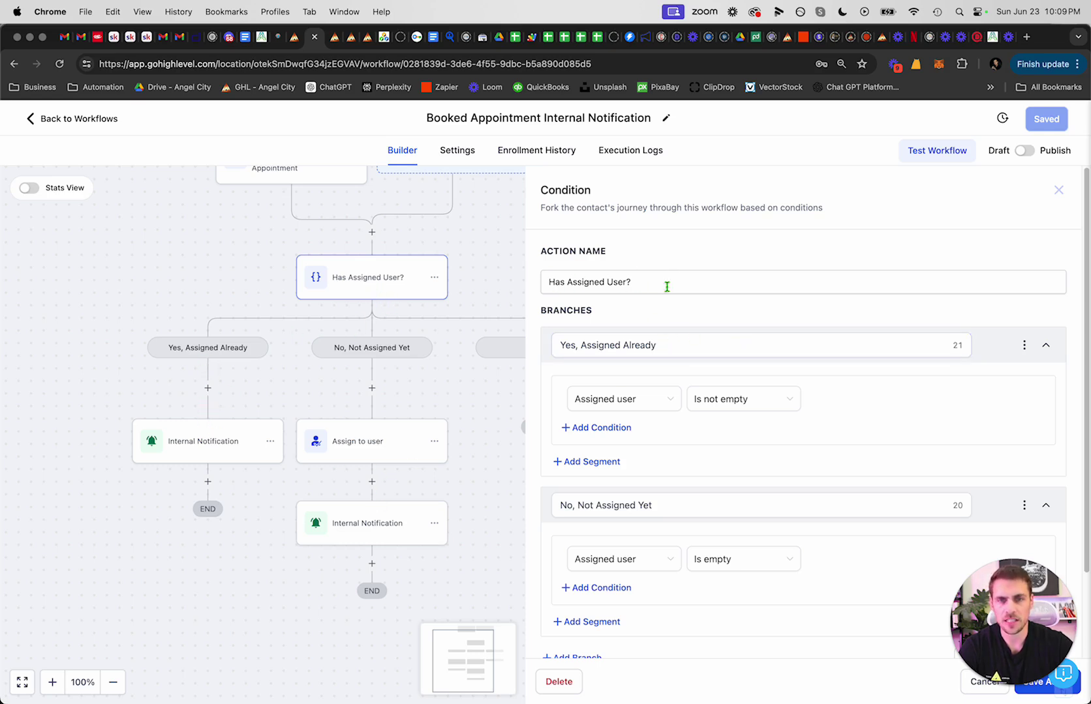
pyautogui.moveTo(486, 261); pyautogui.dragTo(504, 316)
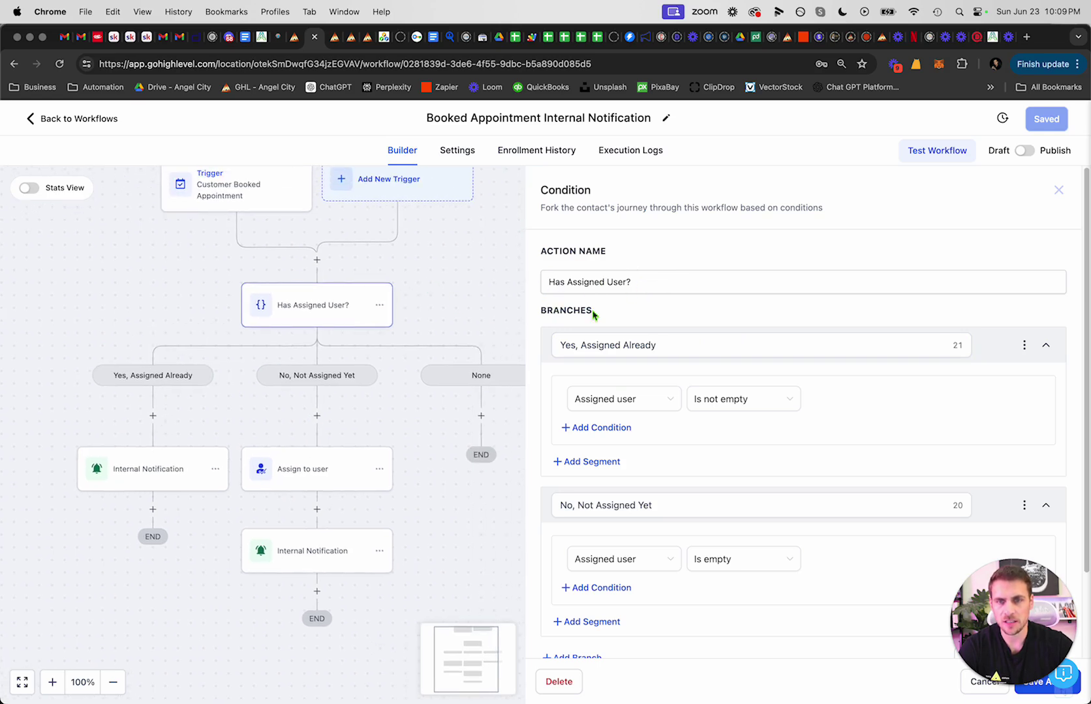
pyautogui.moveTo(682, 280); pyautogui.dragTo(505, 285)
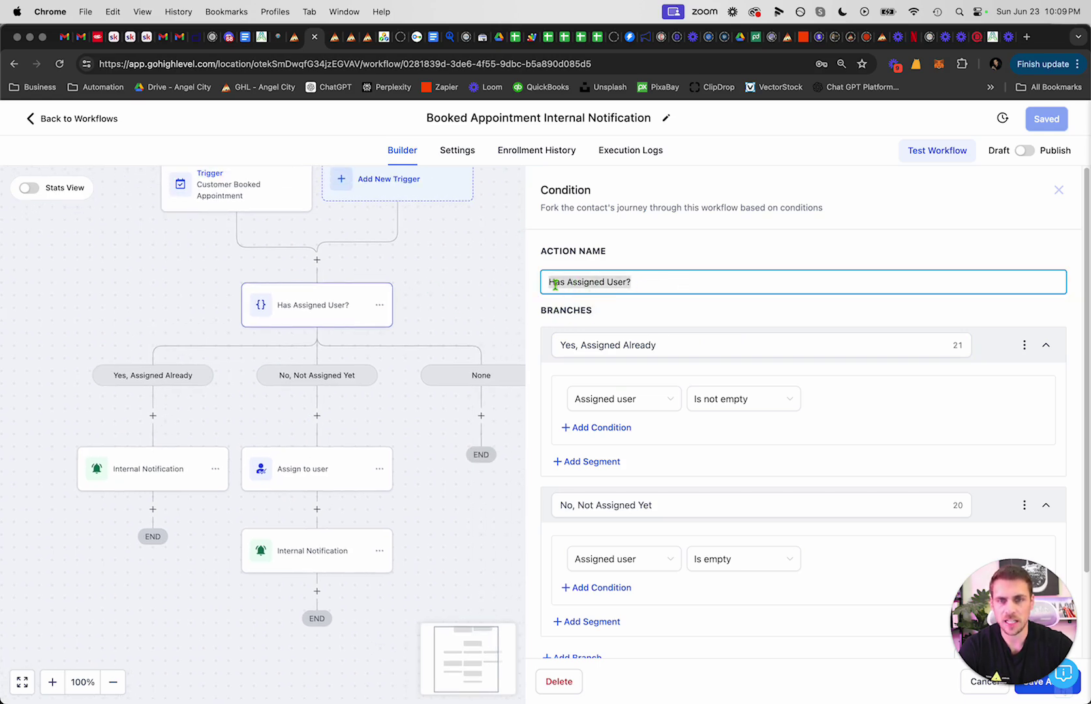
pyautogui.click(629, 282)
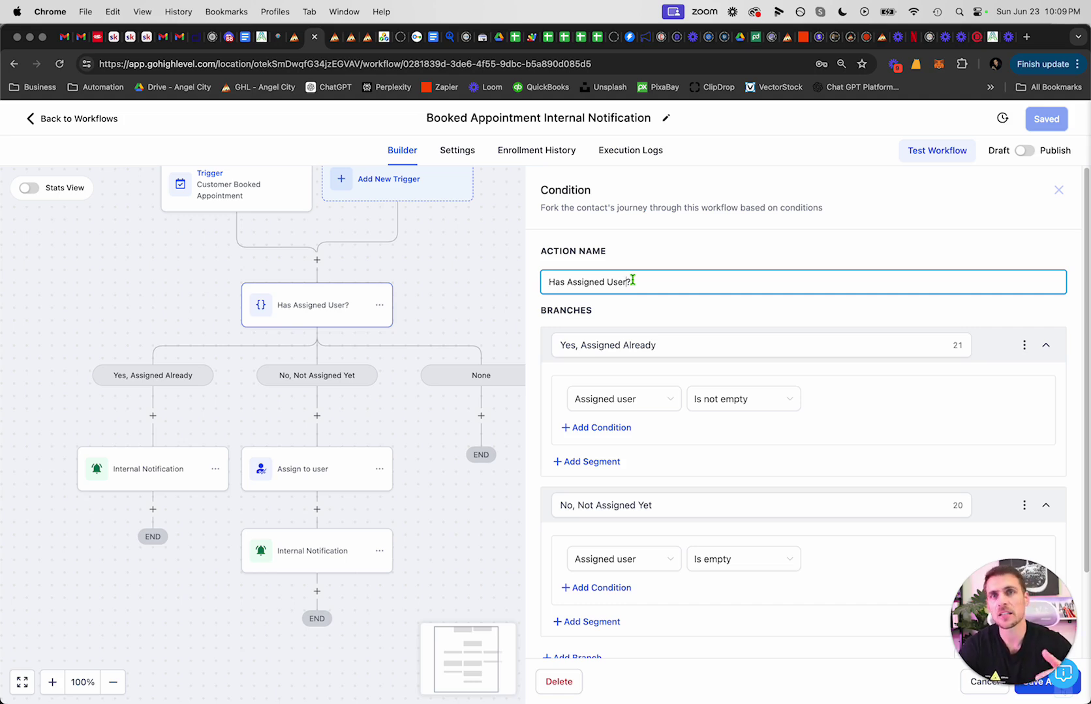
# Step: Examine the condition's "Yes, Assigned Already" branch and its field choices, keeping Assigned user as the field
pyautogui.moveTo(430, 300); pyautogui.dragTo(389, 330)
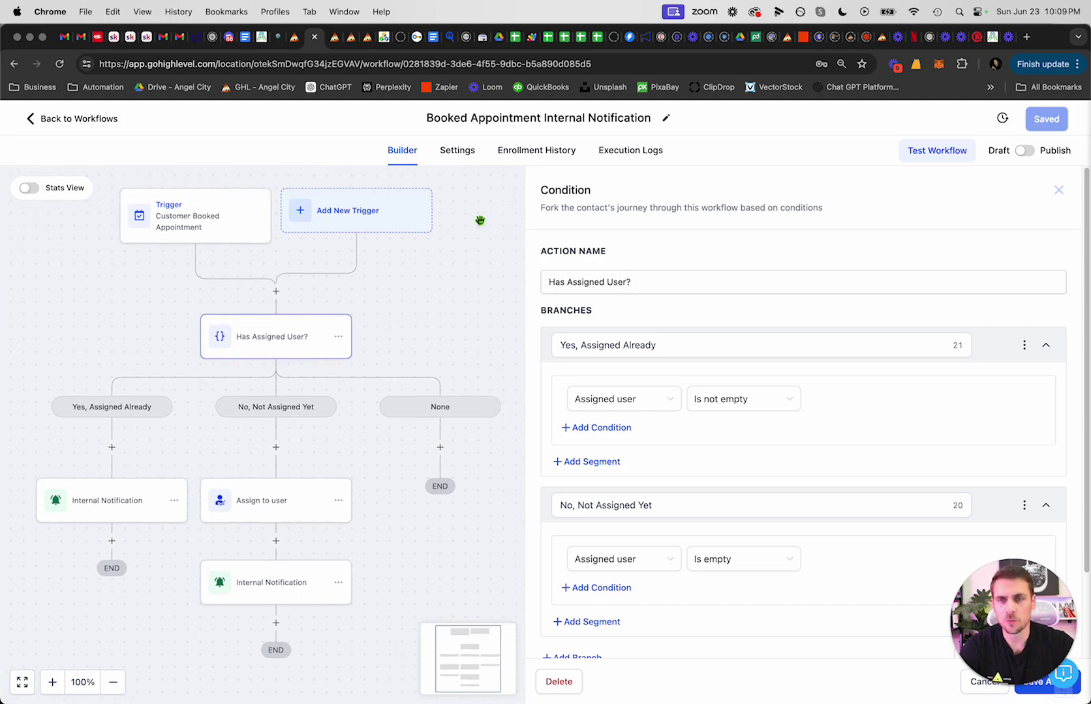
pyautogui.scroll(-2, 405, 355)
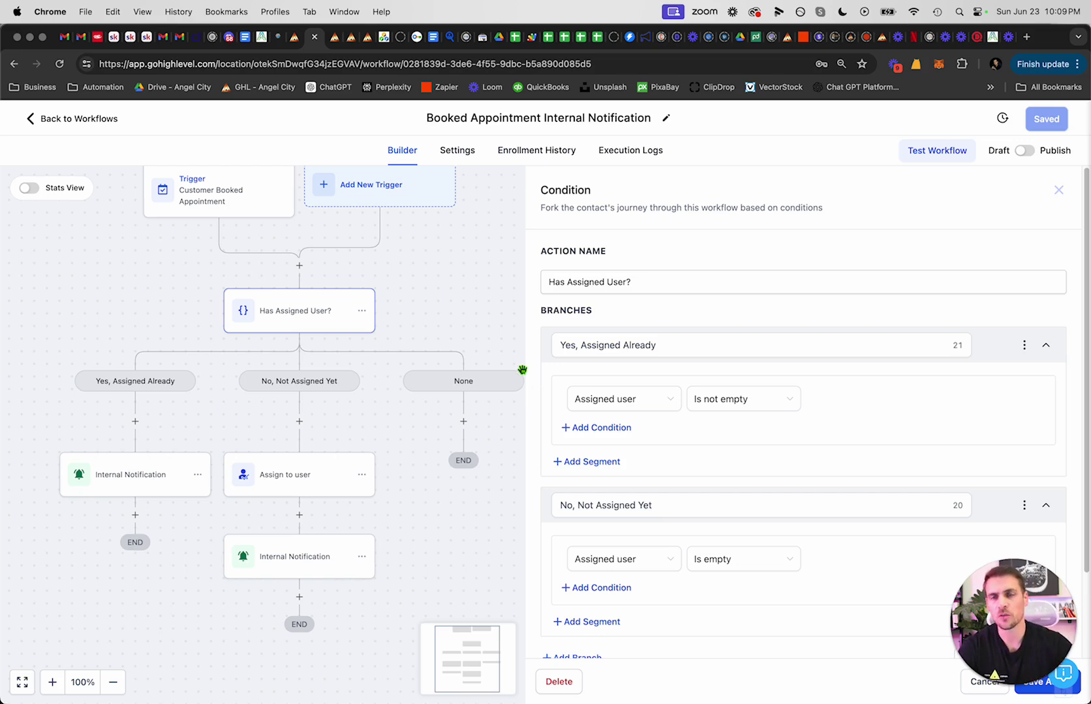
pyautogui.hscroll(-2, 457, 315)
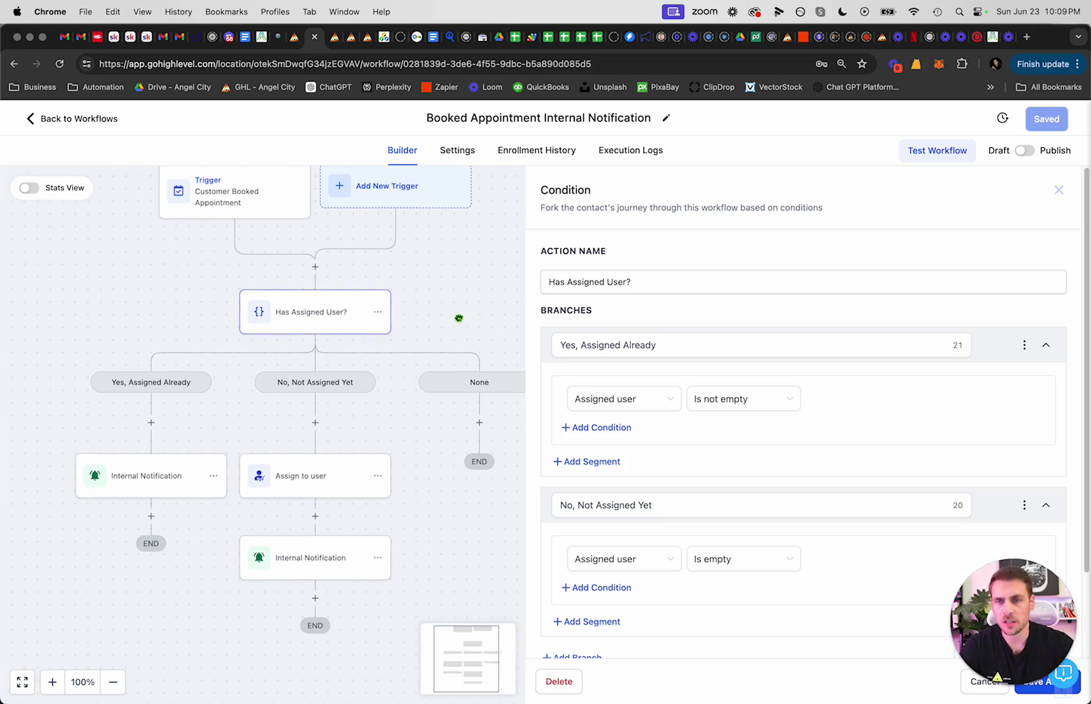
pyautogui.scroll(-1, 459, 319)
pyautogui.moveTo(680, 346); pyautogui.dragTo(525, 335)
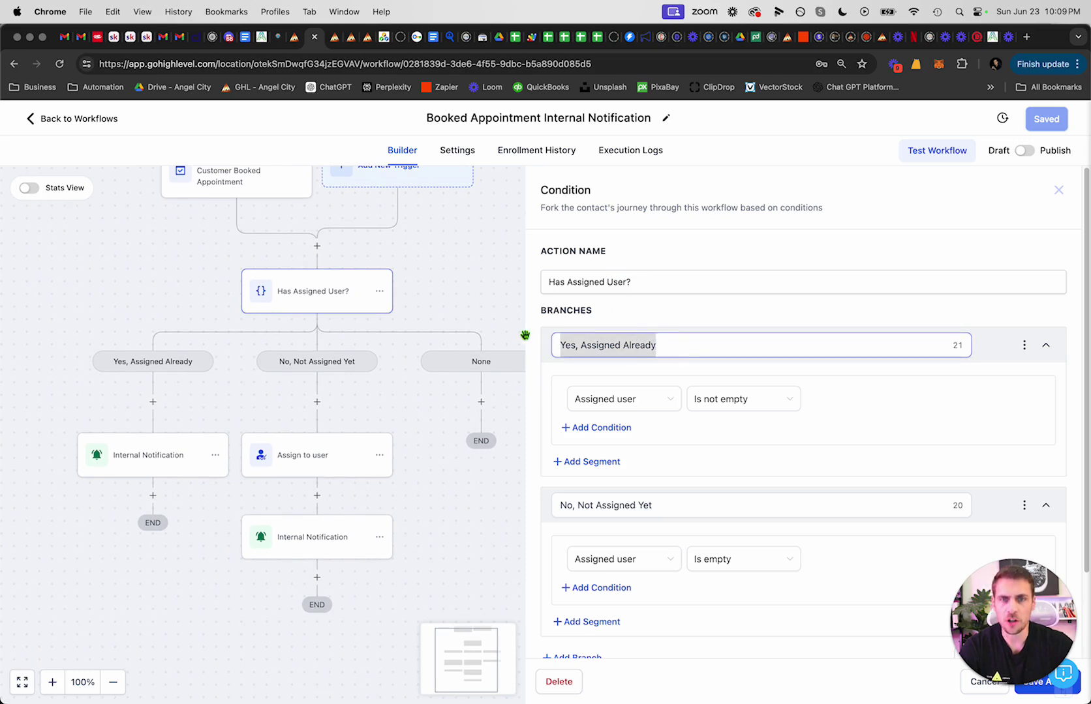
pyautogui.click(642, 402)
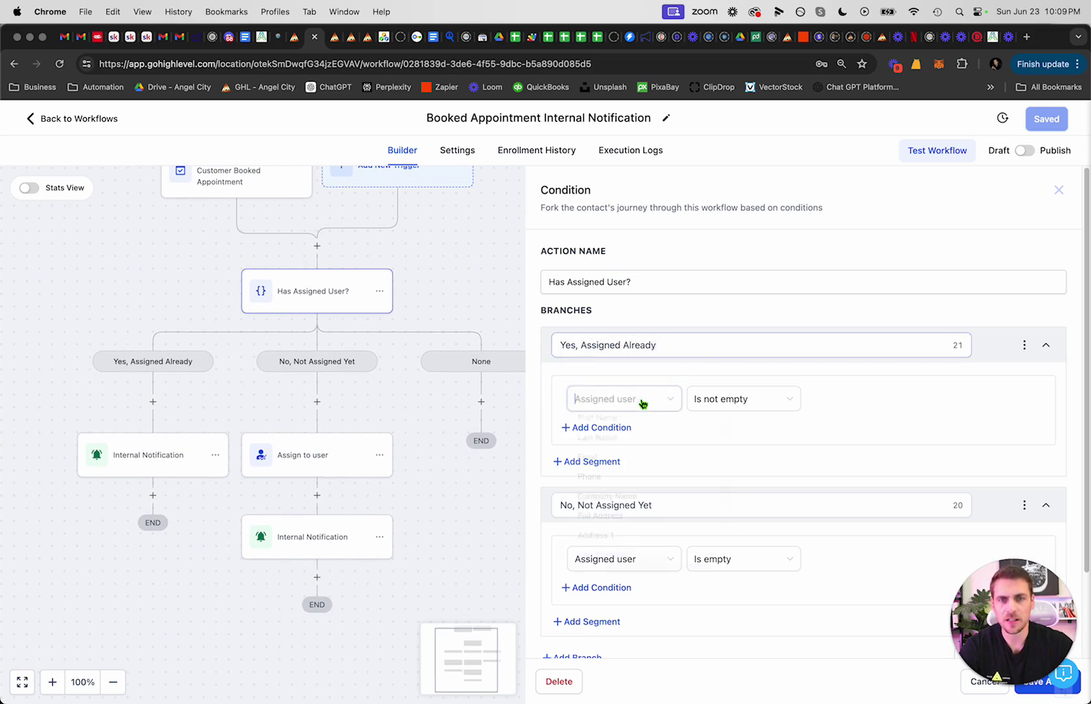
pyautogui.click(608, 567)
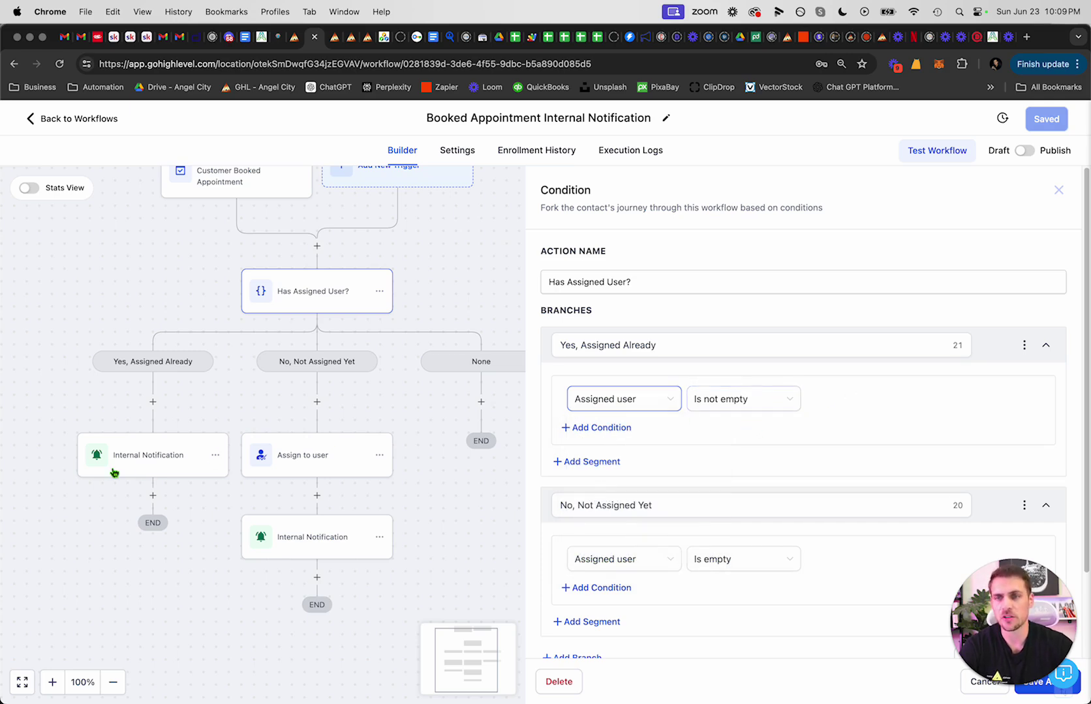
# Step: Open the Internal Notification action under "Yes, Assigned Already" and review its email settings and message
pyautogui.click(142, 458)
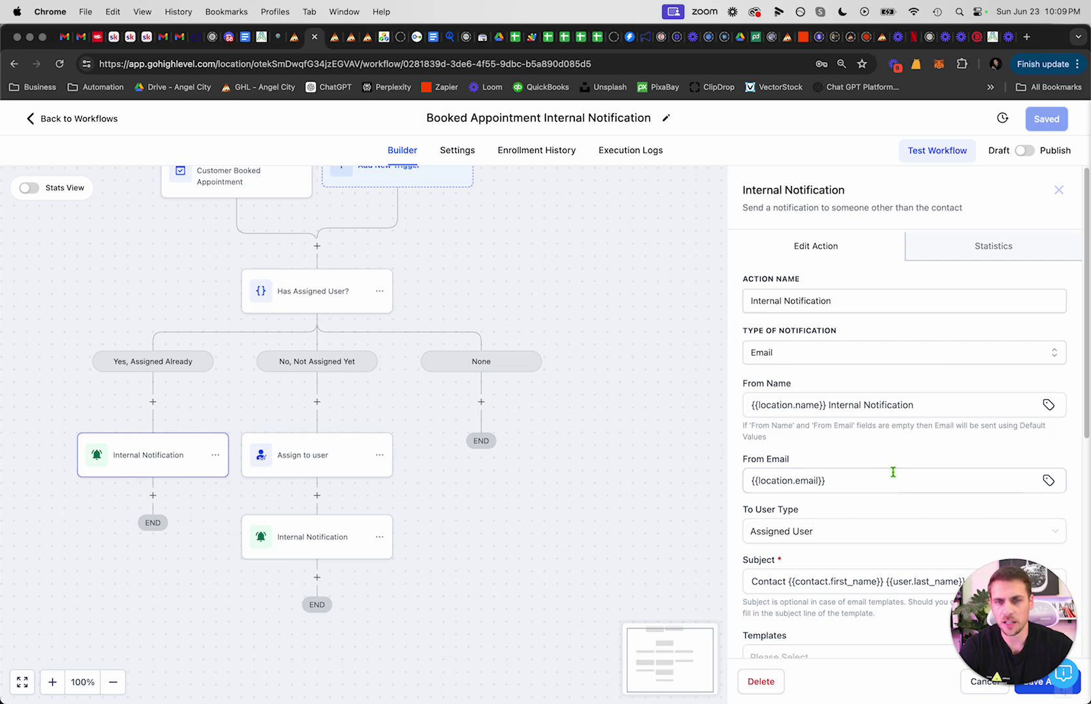
pyautogui.scroll(-6, 887, 468)
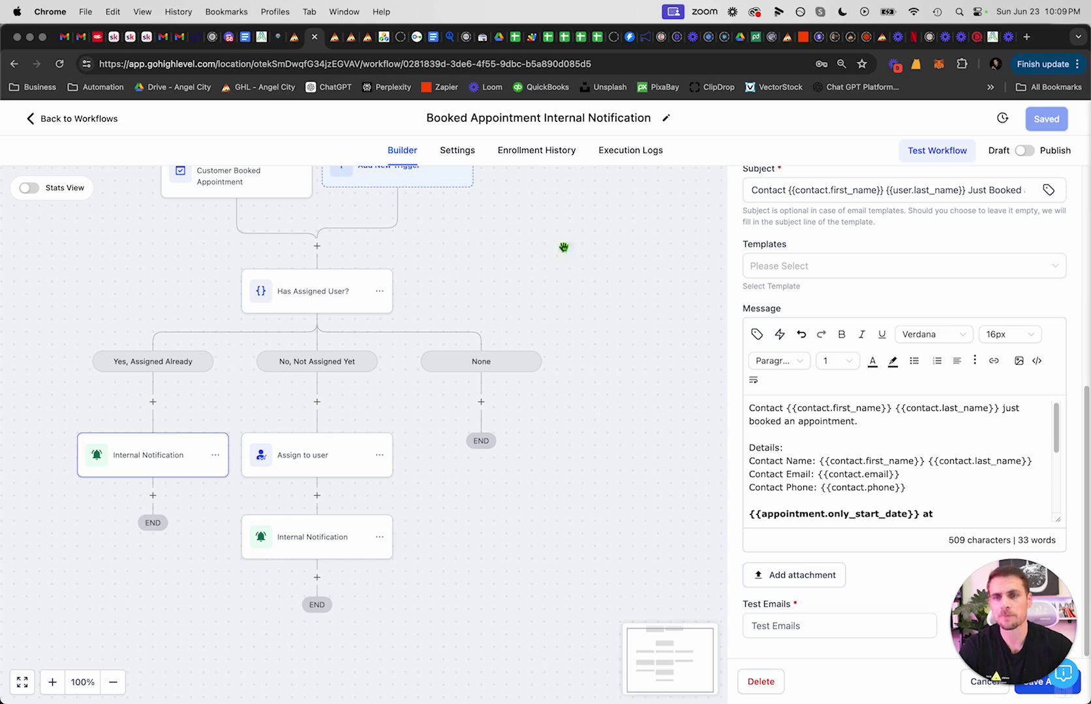
pyautogui.scroll(2, 418, 281)
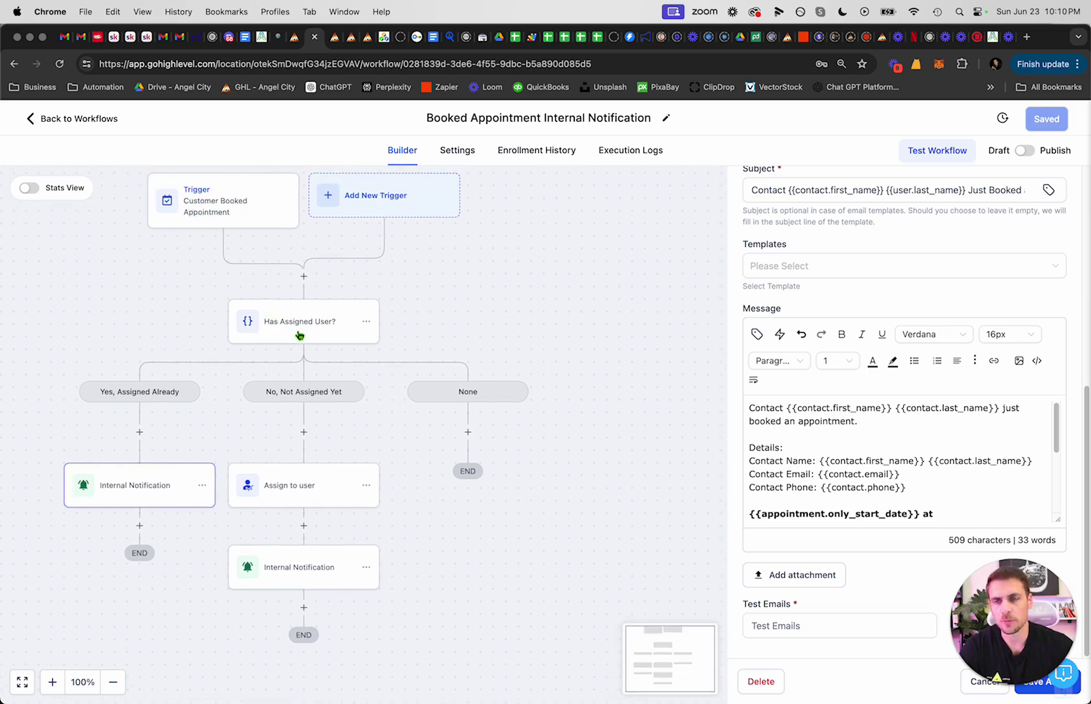
# Step: Reopen the Has Assigned User? condition and examine the "No, Not Assigned Yet" branch, keeping Assigned user as its field
pyautogui.scroll(-2, 438, 334)
pyautogui.click(292, 302)
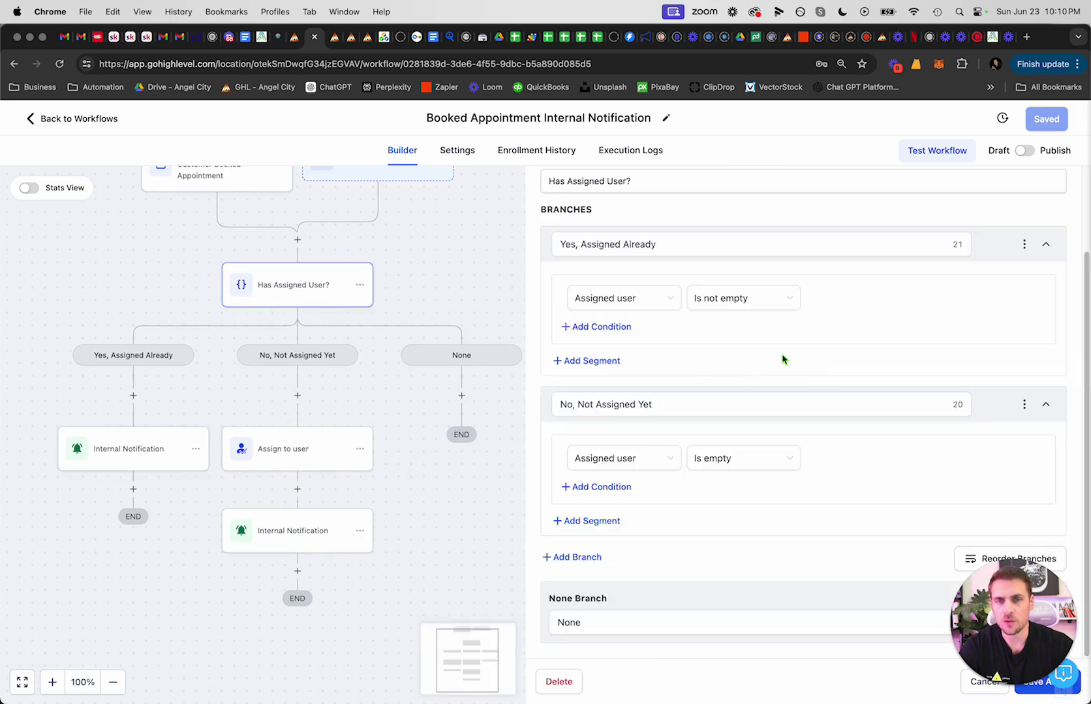
pyautogui.moveTo(561, 405); pyautogui.dragTo(678, 404)
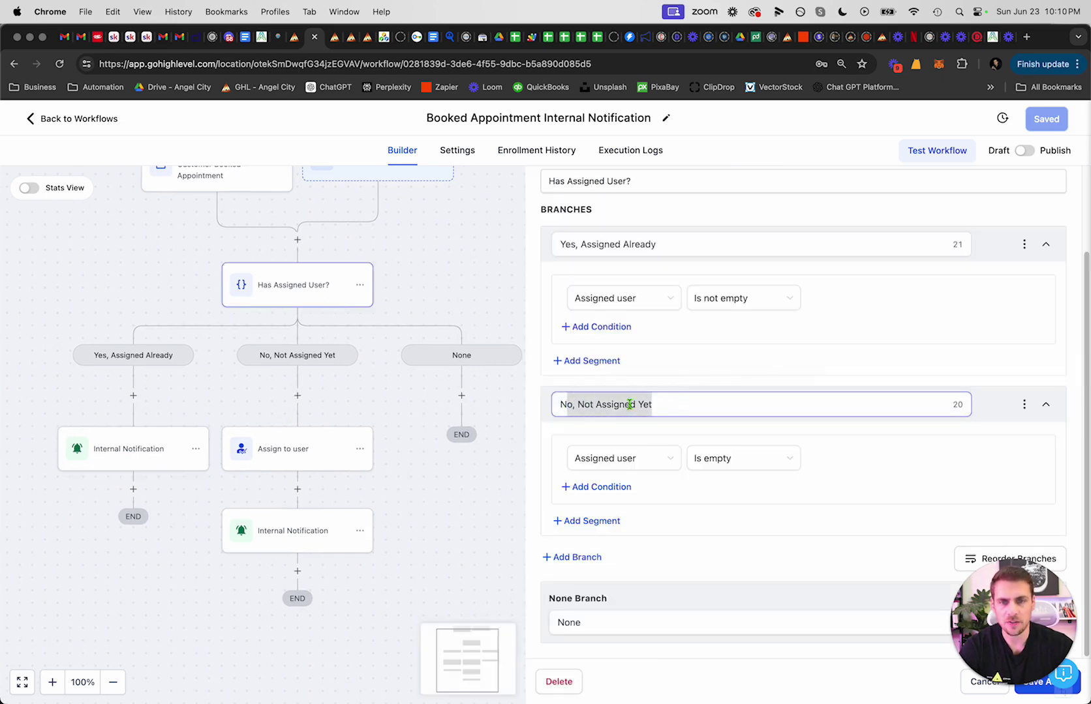
pyautogui.click(620, 460)
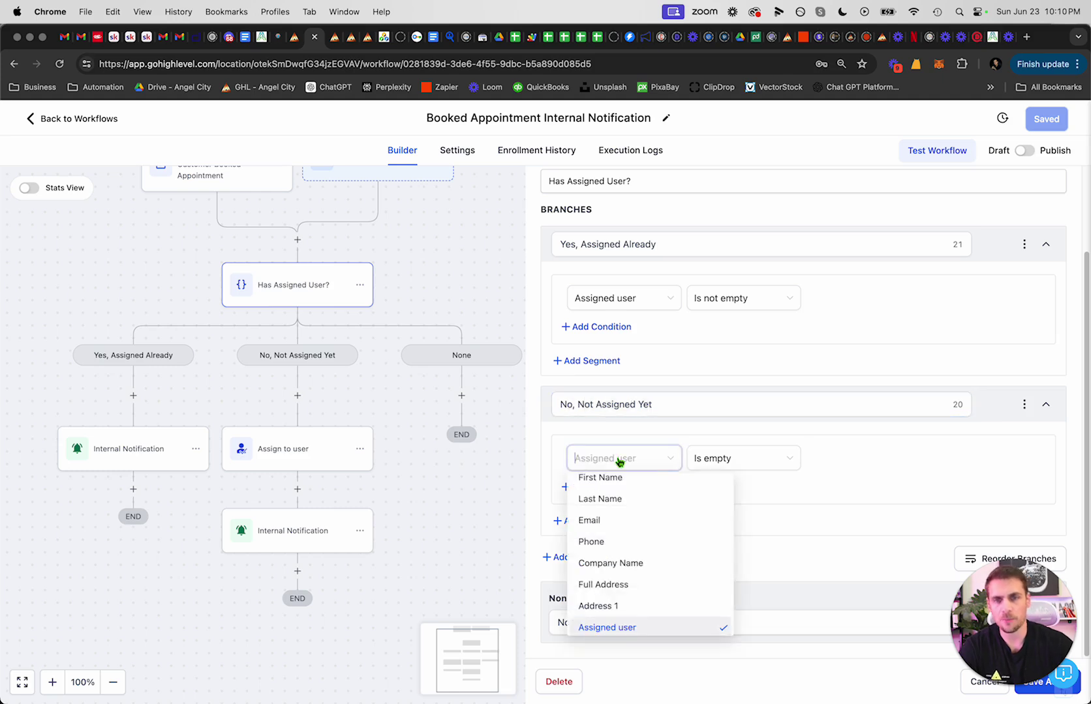
pyautogui.click(614, 627)
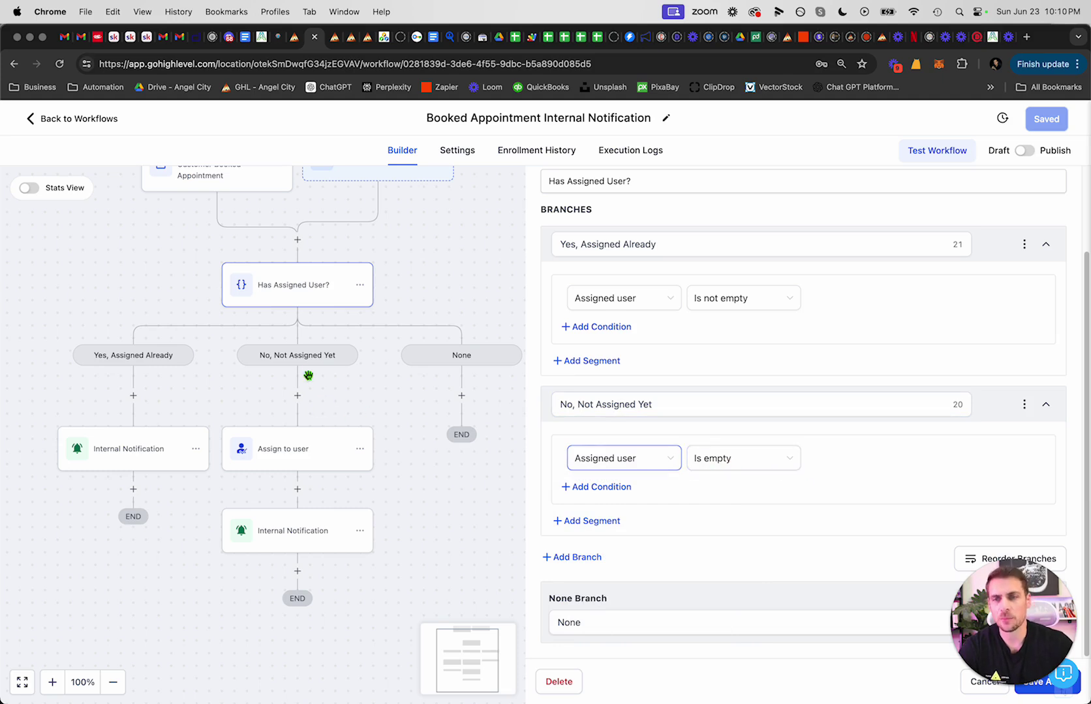
# Step: Open the Assign to user action and show the users available for assignment without selecting one
pyautogui.click(293, 459)
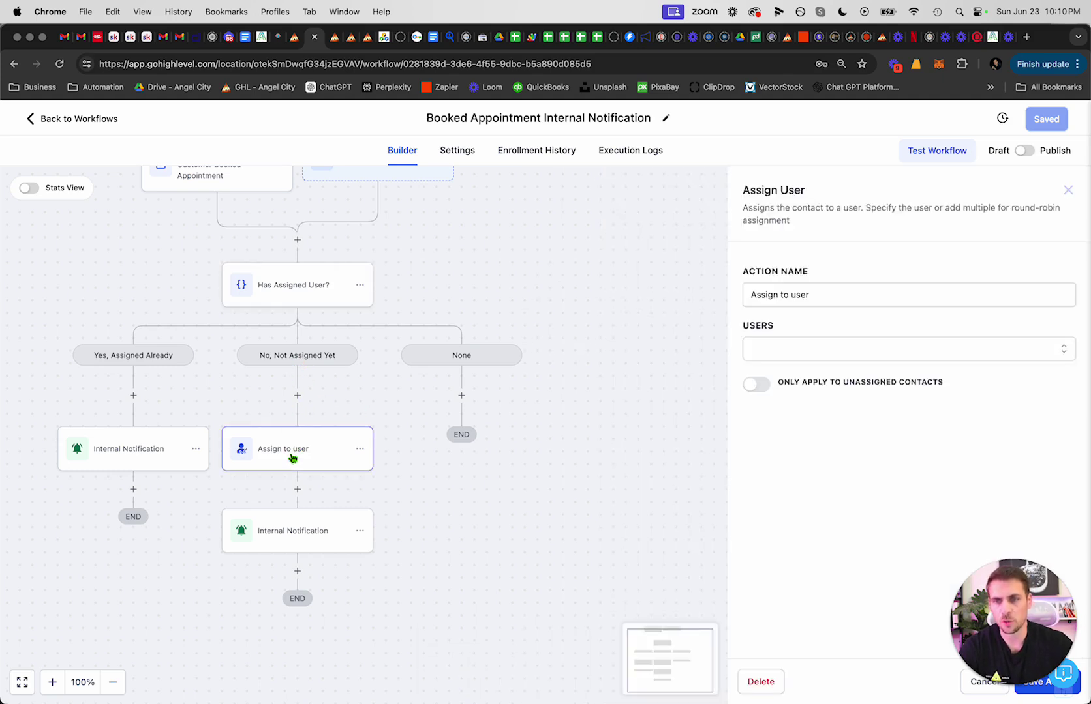
pyautogui.click(847, 354)
pyautogui.click(856, 324)
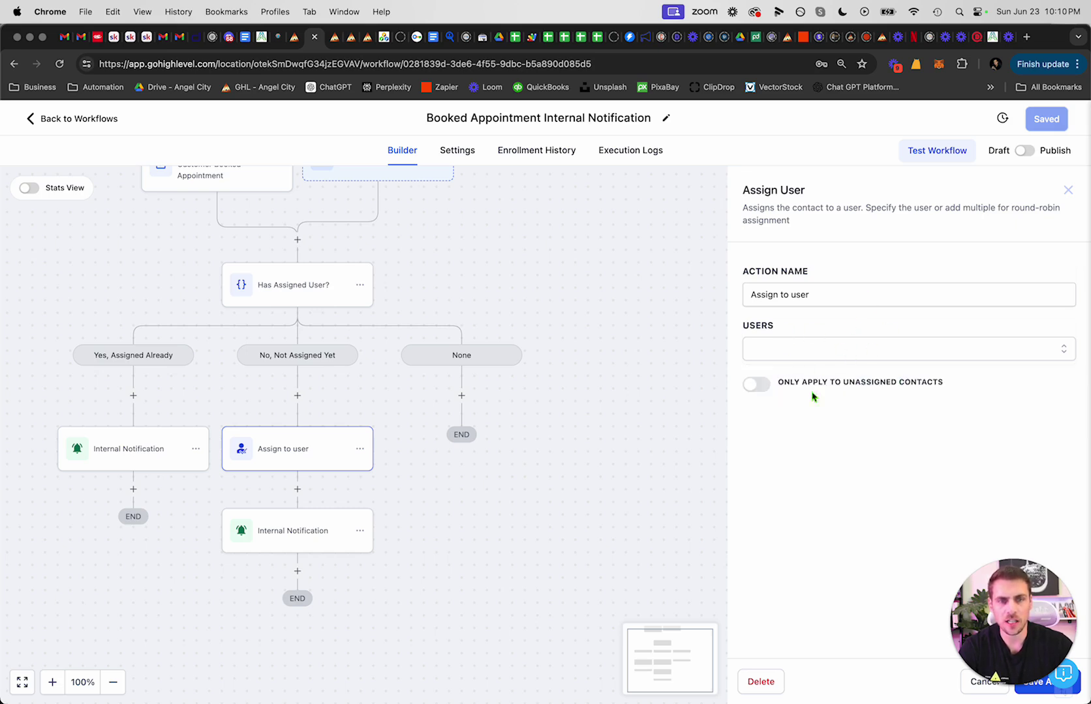
pyautogui.click(832, 353)
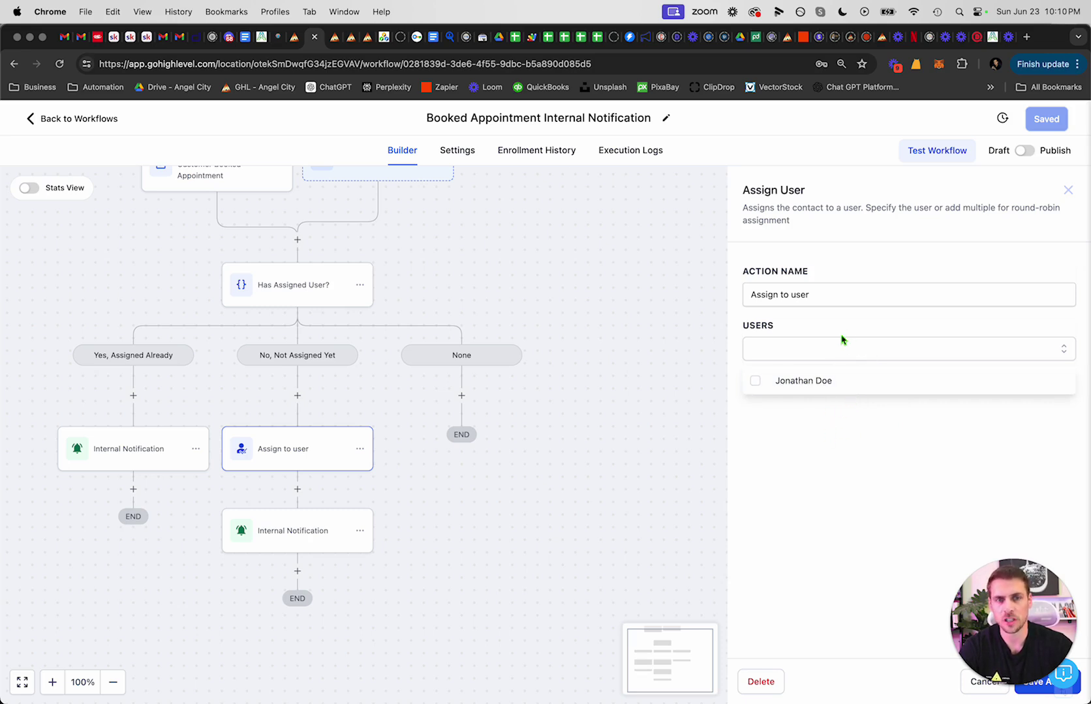
# Step: Try selecting the listed user in the Assign to user action and clear the selection again
pyautogui.click(786, 384)
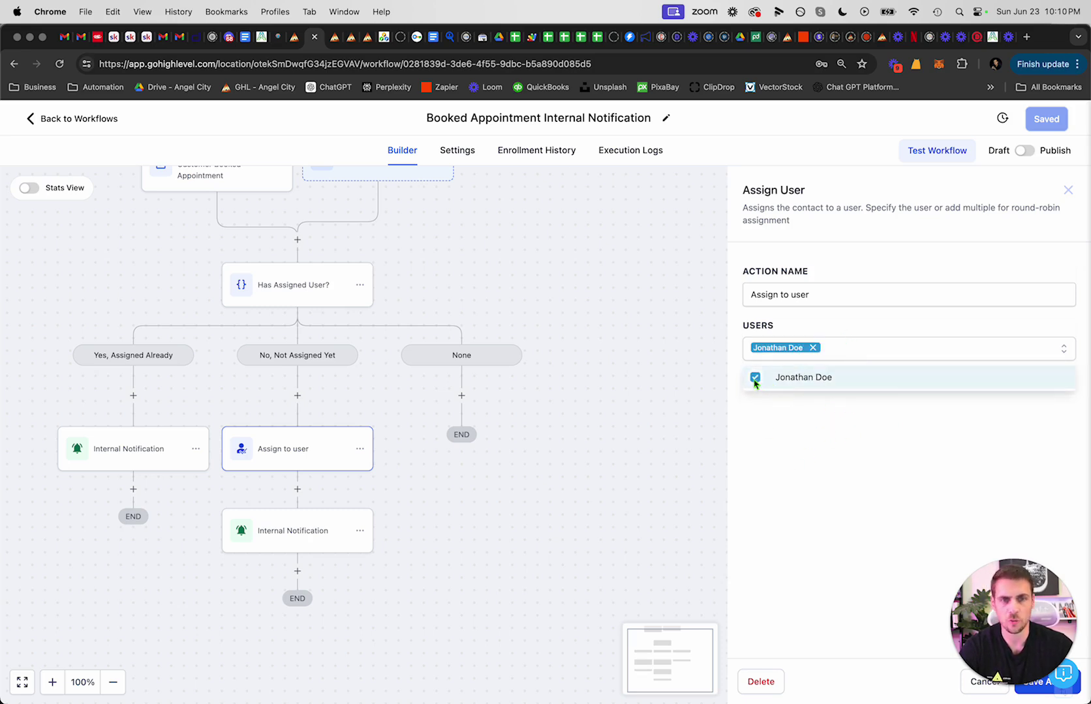
pyautogui.click(756, 381)
pyautogui.click(829, 313)
# Step: Review the email settings and message of the Internal Notification below Assign to user and return to the workflow list
pyautogui.click(302, 543)
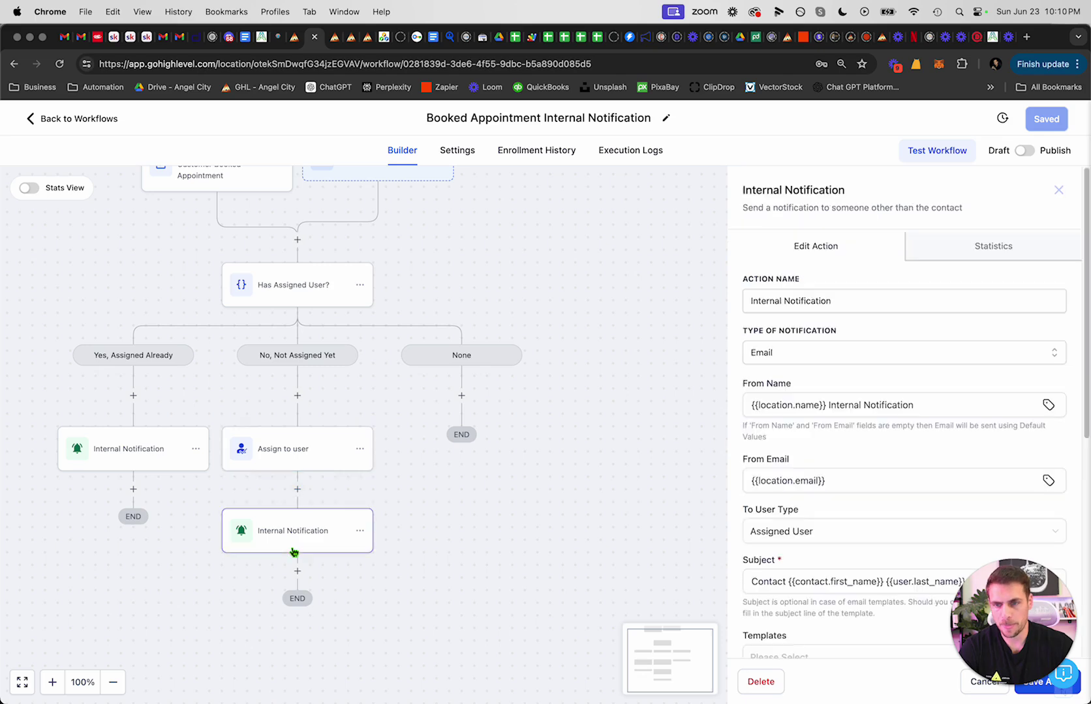
pyautogui.scroll(-6, 875, 443)
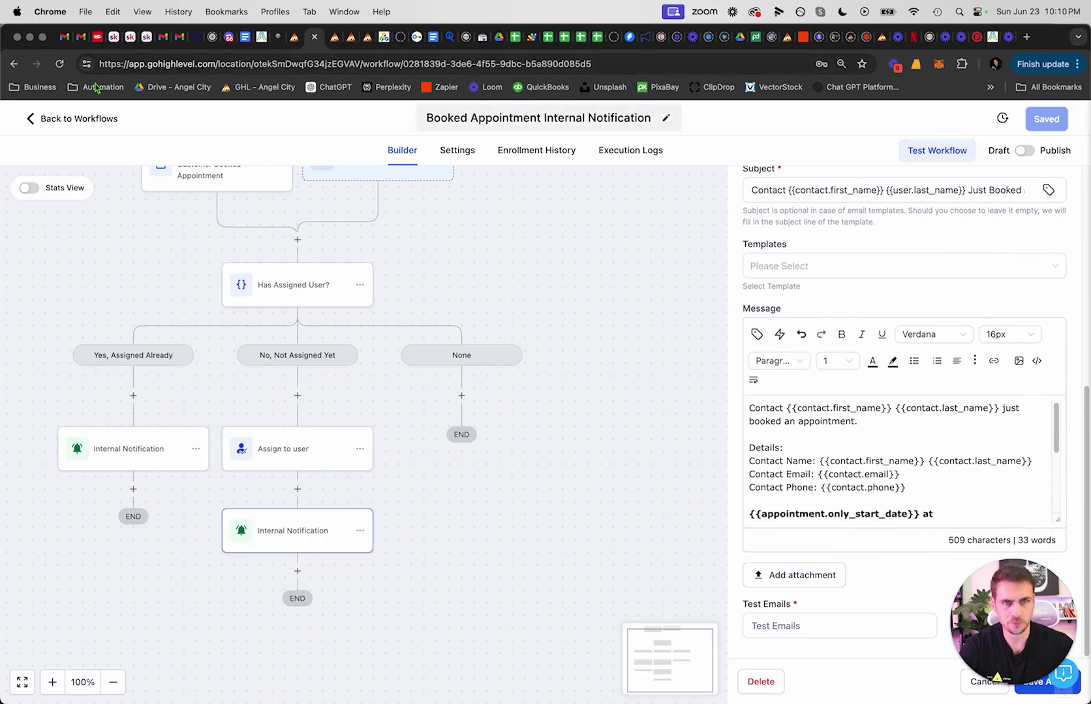
pyautogui.click(85, 118)
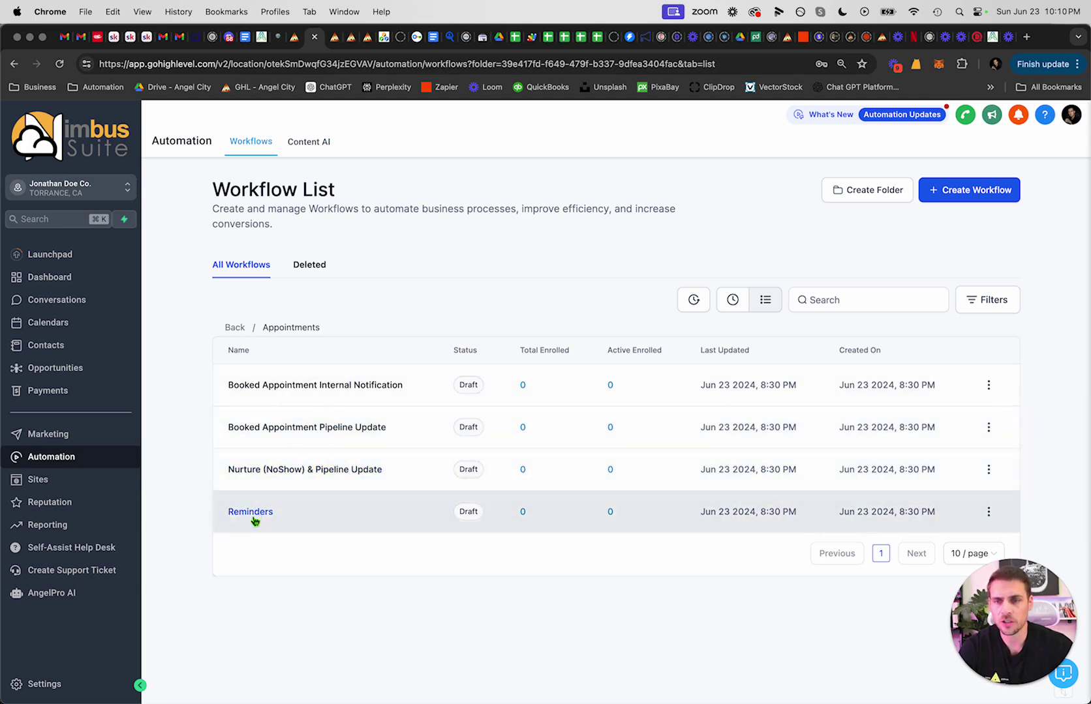
# Step: Open the Reminders workflow and examine its sequence from the Appt Confirmed trigger through the confirmation email and 24 hour reminder
pyautogui.click(254, 519)
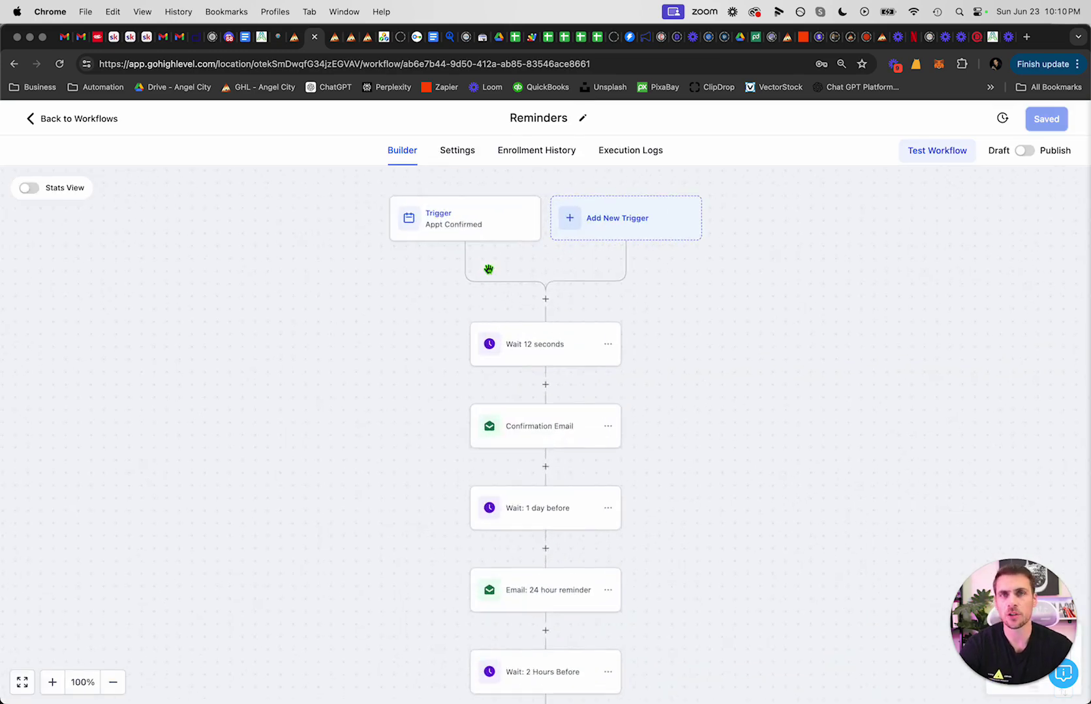
pyautogui.moveTo(399, 457); pyautogui.dragTo(398, 403)
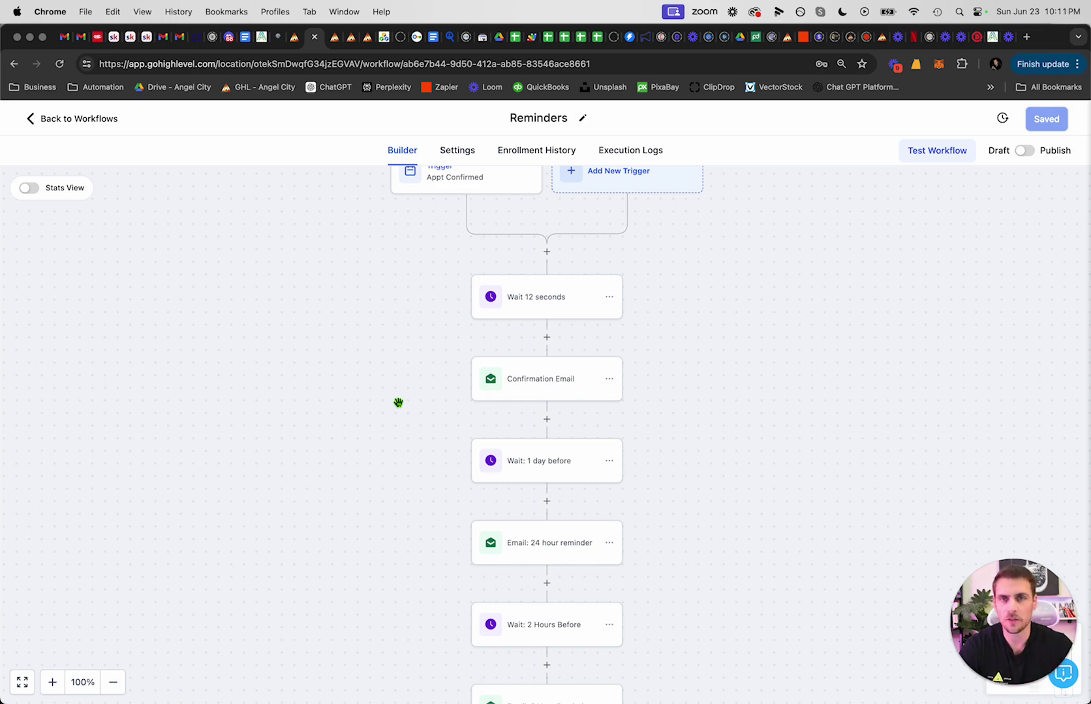
pyautogui.moveTo(324, 457); pyautogui.dragTo(339, 326)
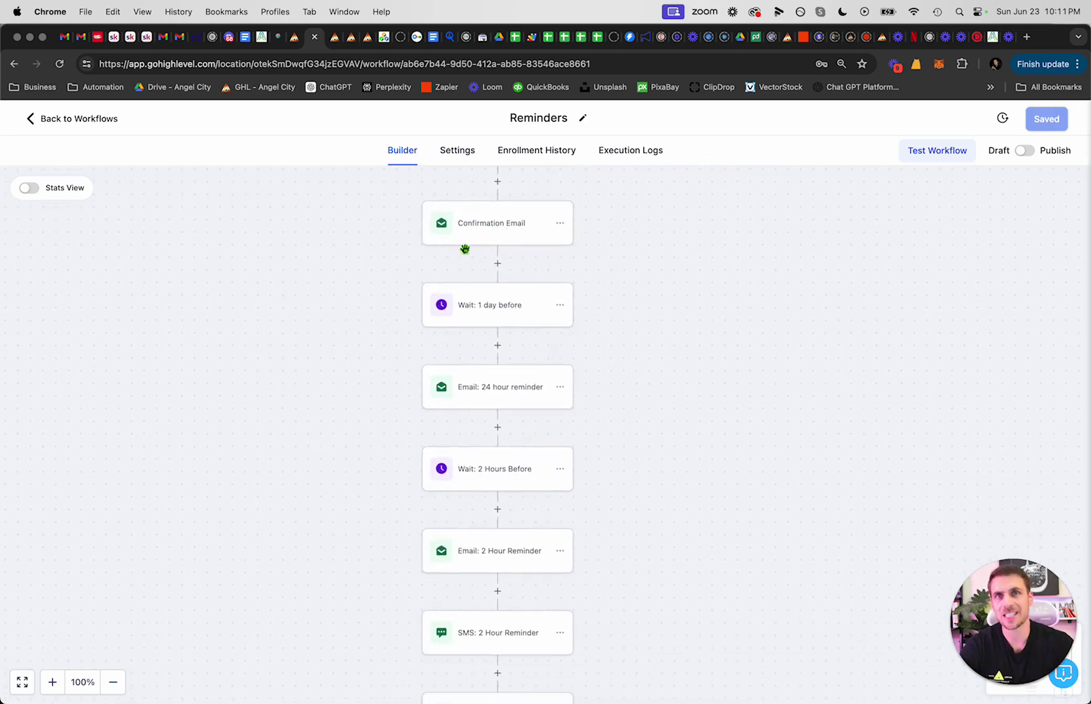
pyautogui.scroll(3, 377, 277)
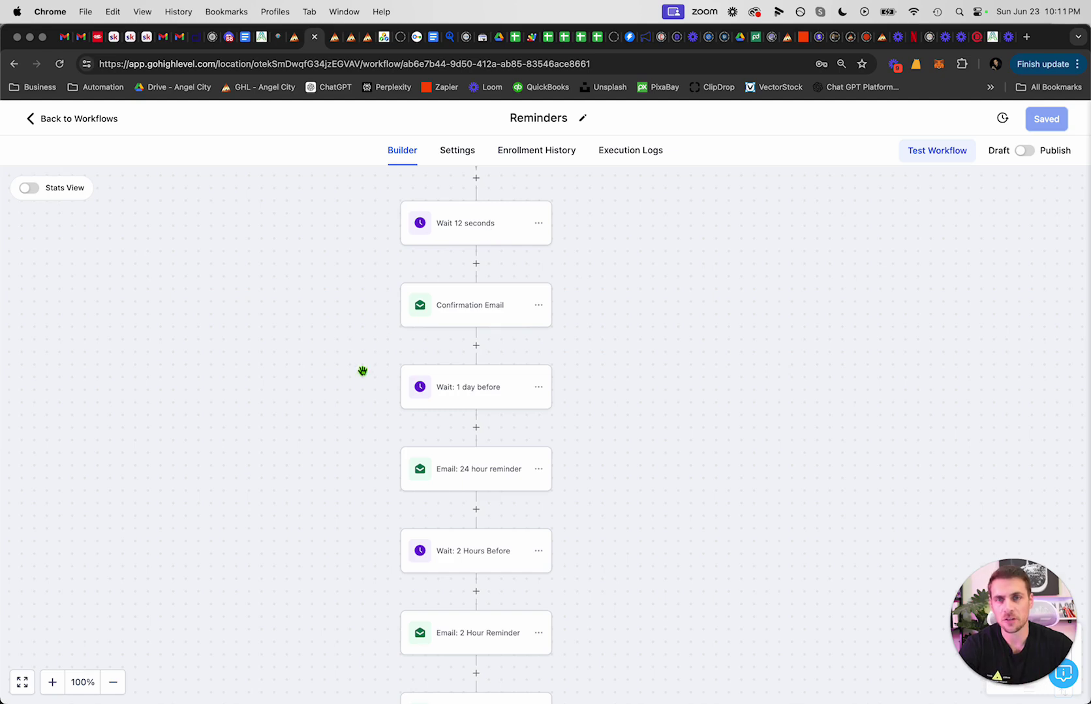
pyautogui.scroll(-2, 360, 366)
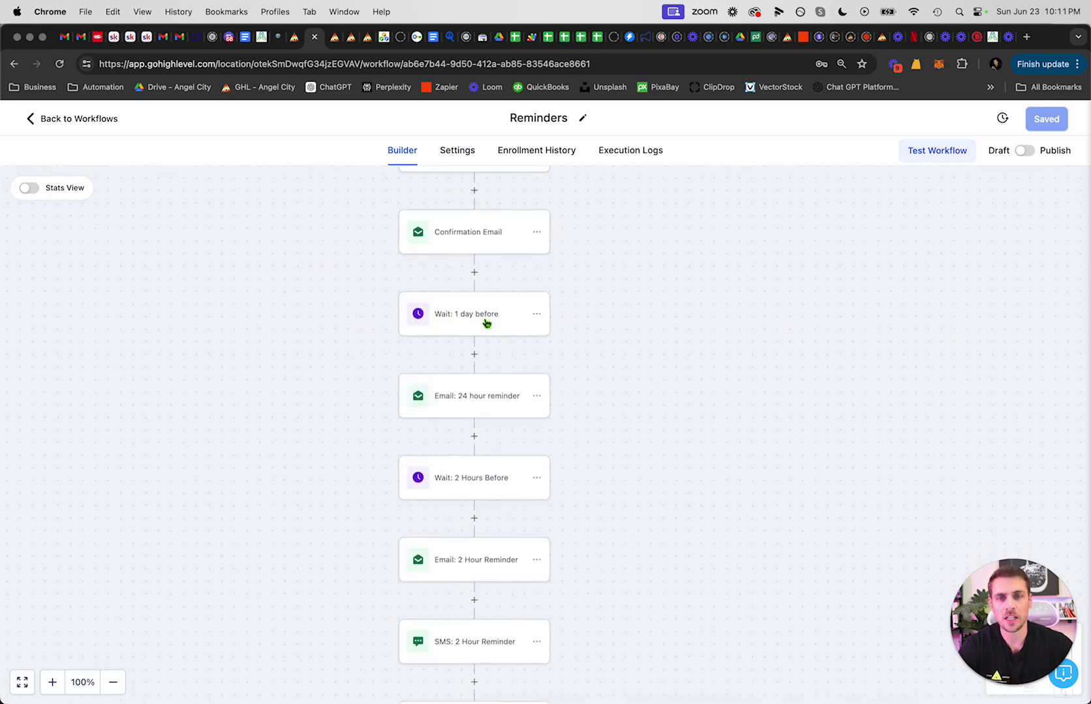
pyautogui.scroll(-2, 340, 320)
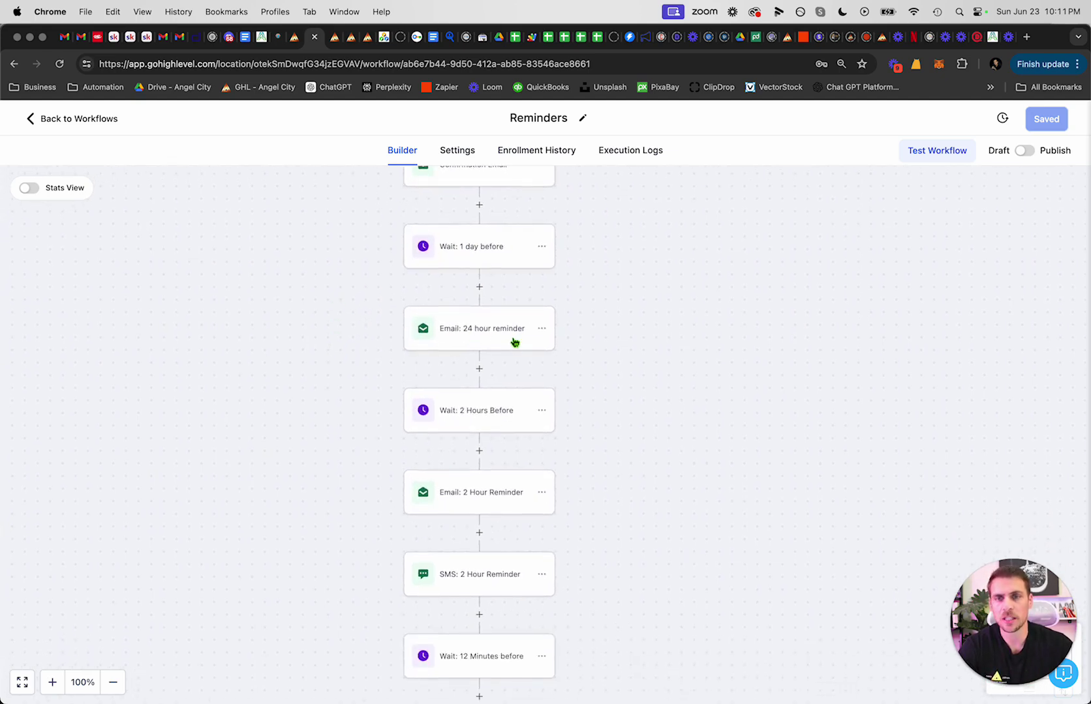
# Step: Examine the 2 hour and 12 minute waits, emails and SMS reminders through the end of the Reminders workflow
pyautogui.scroll(-3, 309, 382)
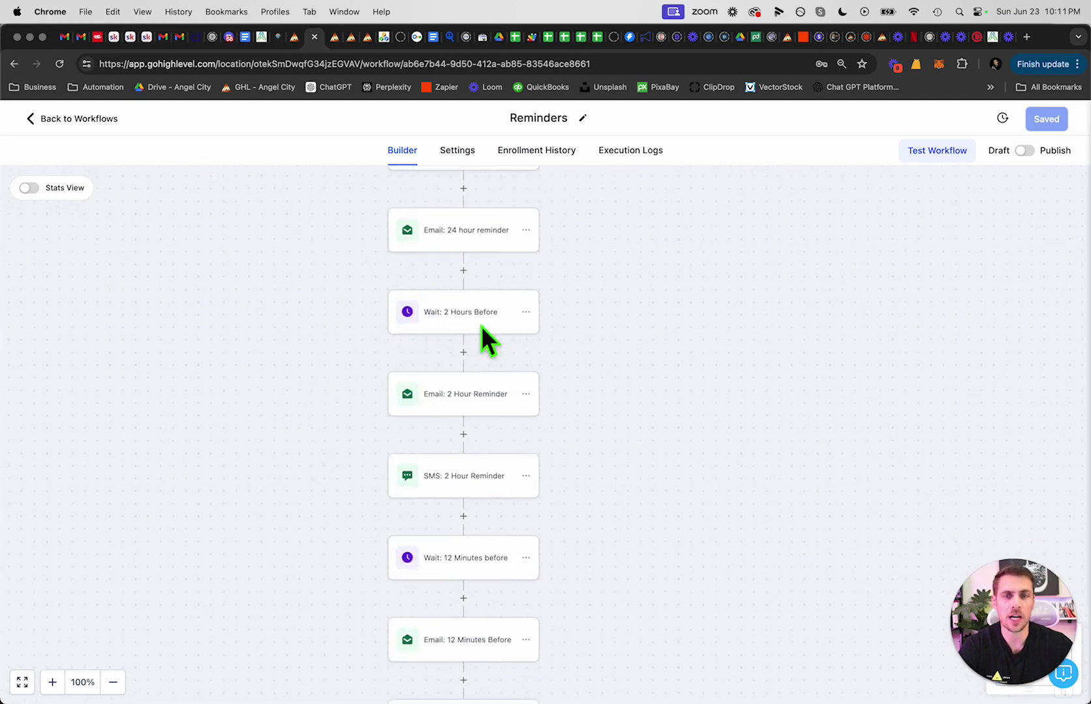
pyautogui.scroll(-2, 345, 355)
pyautogui.scroll(-1, 345, 355)
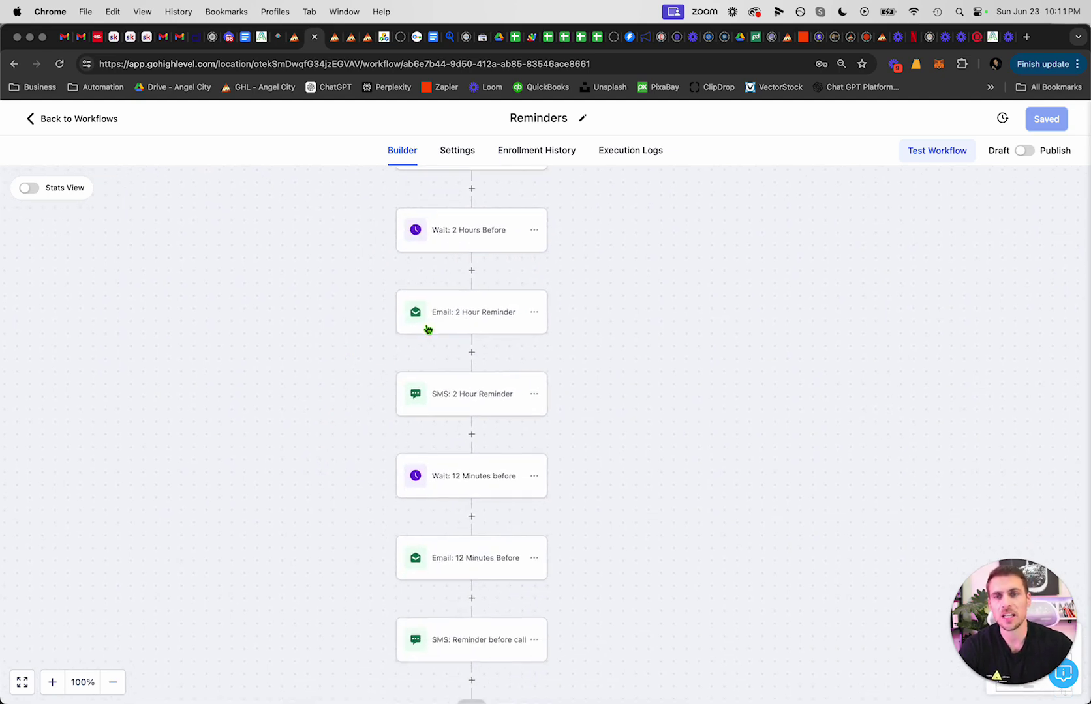
pyautogui.scroll(-4, 330, 455)
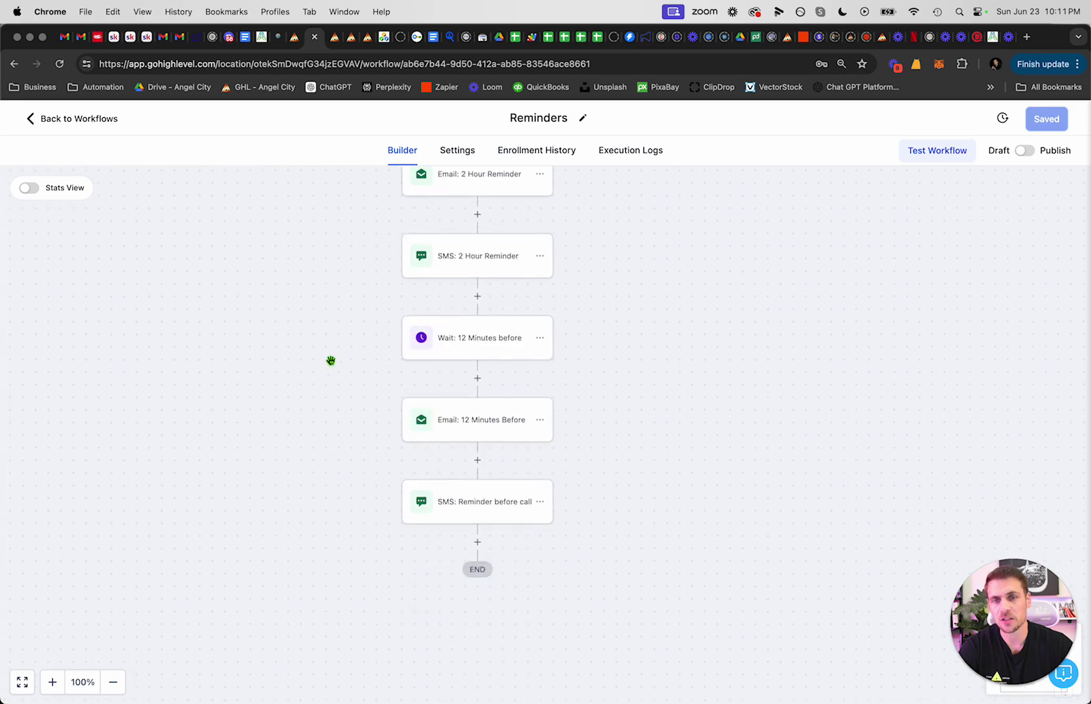
pyautogui.scroll(-1, 331, 410)
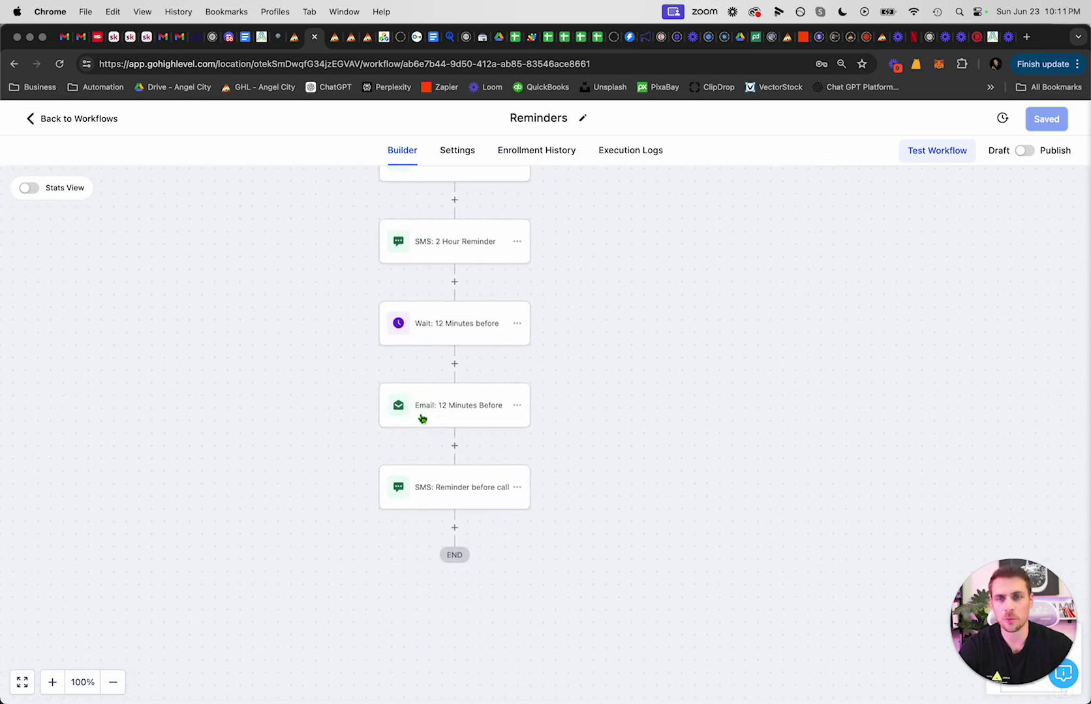
pyautogui.moveTo(330, 364); pyautogui.dragTo(313, 416)
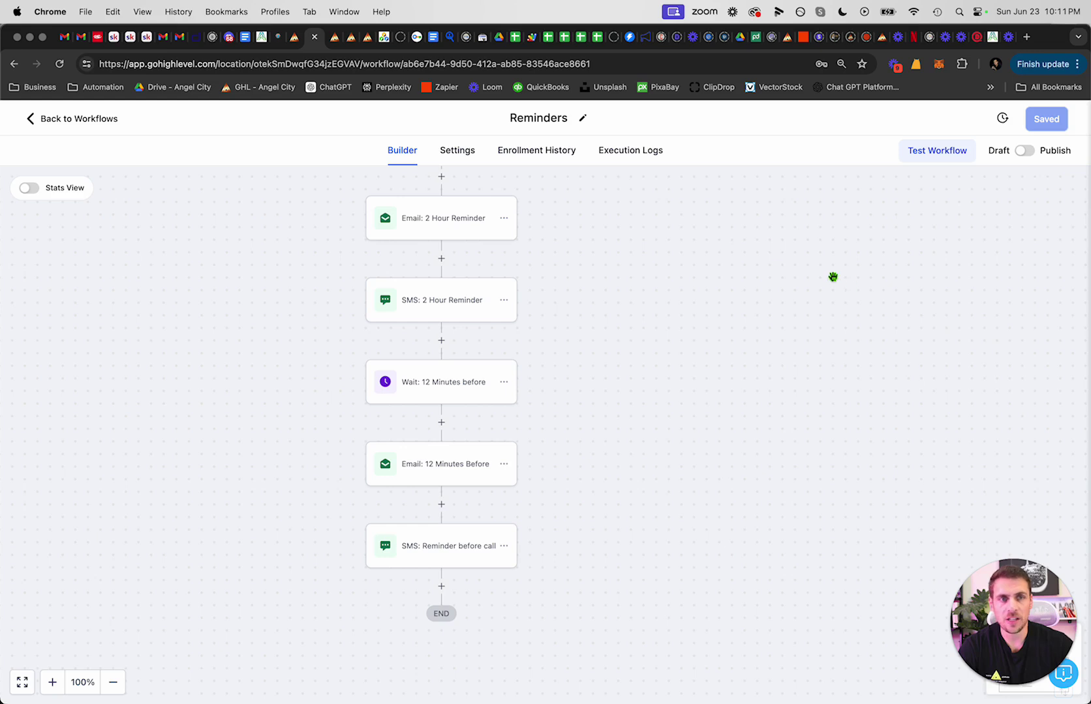
pyautogui.scroll(2, 646, 303)
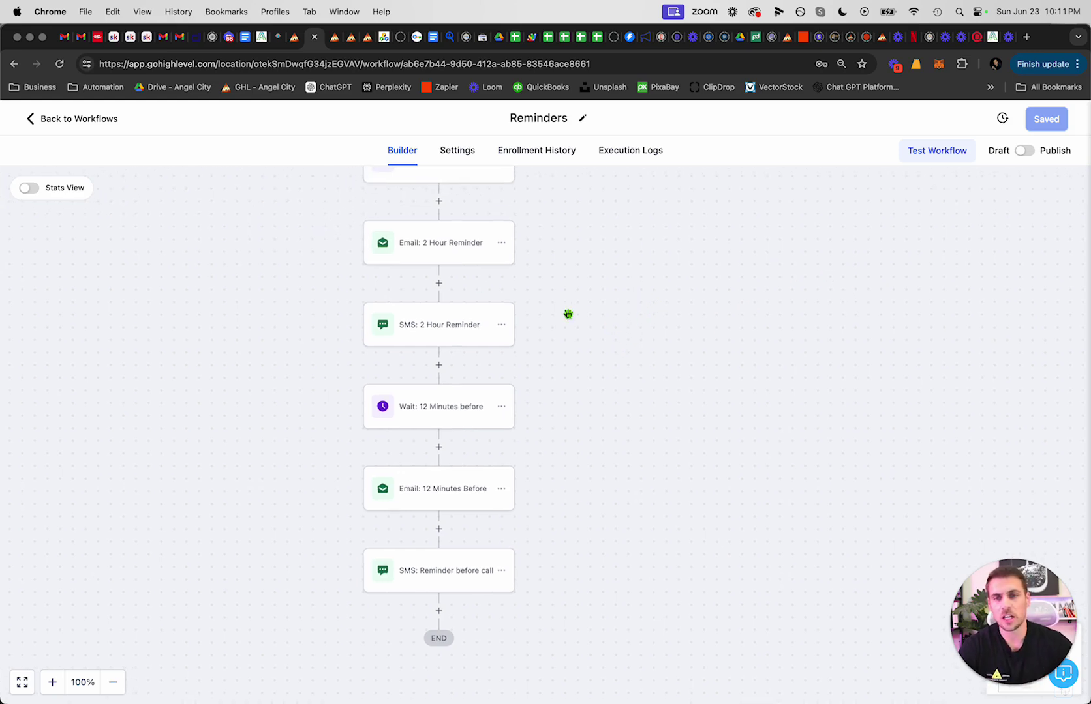
# Step: Start adding an action between the 2 hour email and SMS reminders and examine the available Contact and Communication actions
pyautogui.click(439, 285)
pyautogui.scroll(-5, 793, 357)
pyautogui.scroll(8, 809, 326)
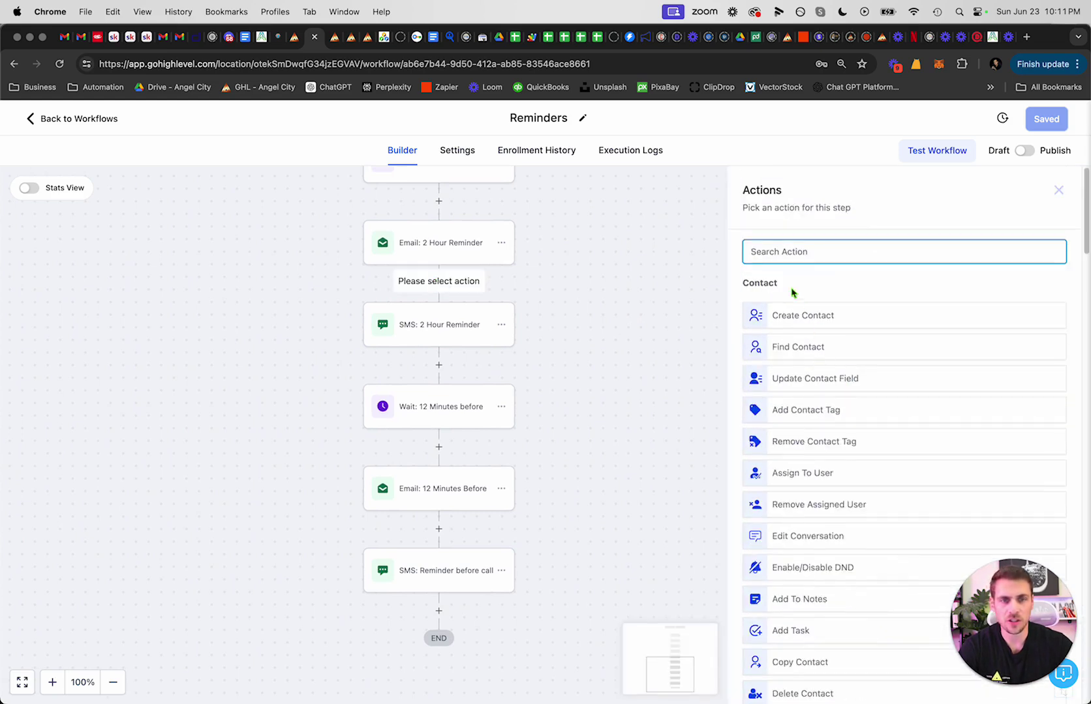
pyautogui.moveTo(744, 283); pyautogui.dragTo(786, 285)
pyautogui.click(809, 291)
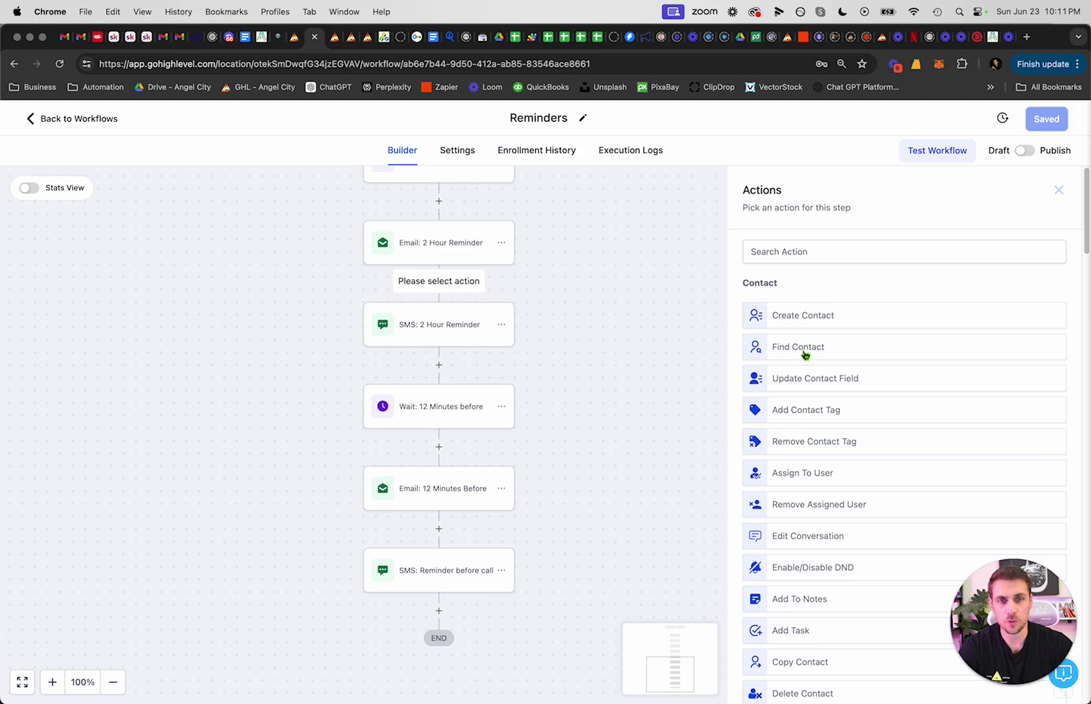
pyautogui.scroll(-7, 802, 362)
pyautogui.moveTo(744, 348); pyautogui.dragTo(827, 358)
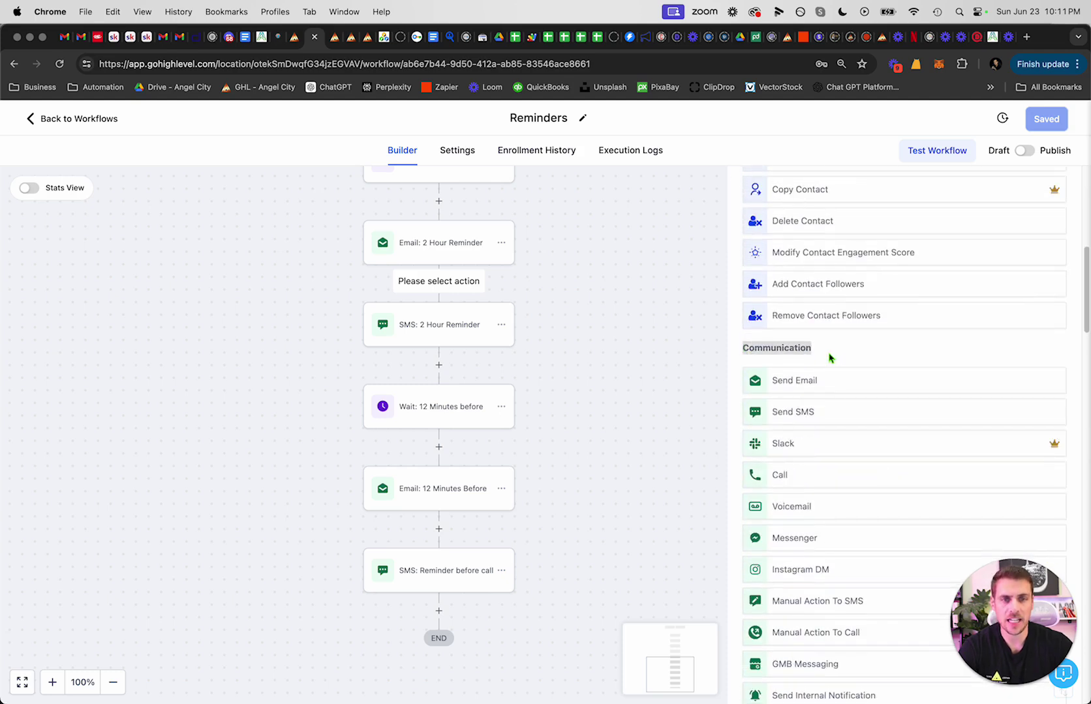
pyautogui.scroll(-2, 838, 349)
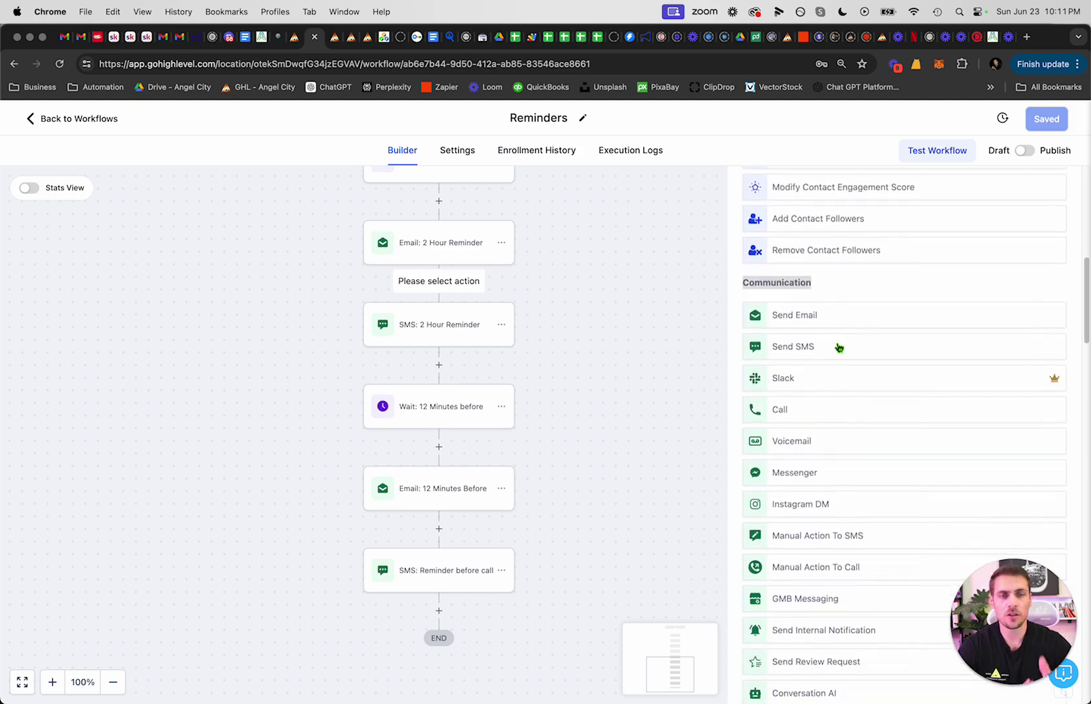
pyautogui.scroll(-4, 838, 348)
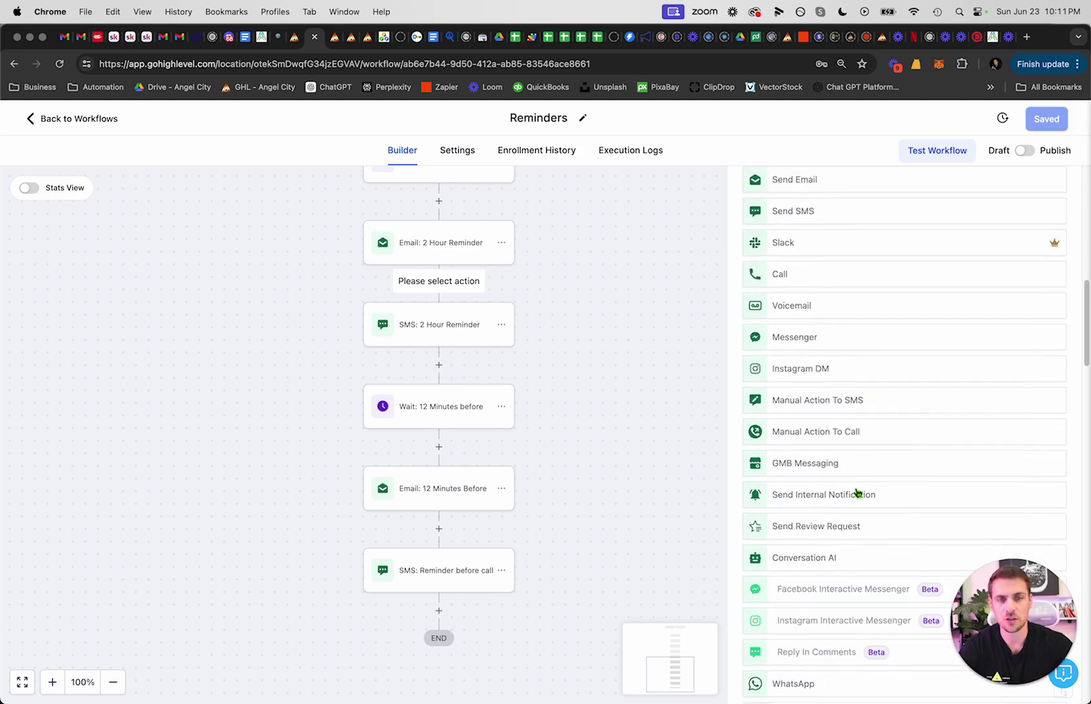
# Step: Examine the Send Data and Internal Tools actions available for the workflow
pyautogui.scroll(-10, 858, 495)
pyautogui.moveTo(744, 399); pyautogui.dragTo(801, 403)
pyautogui.scroll(-3, 810, 385)
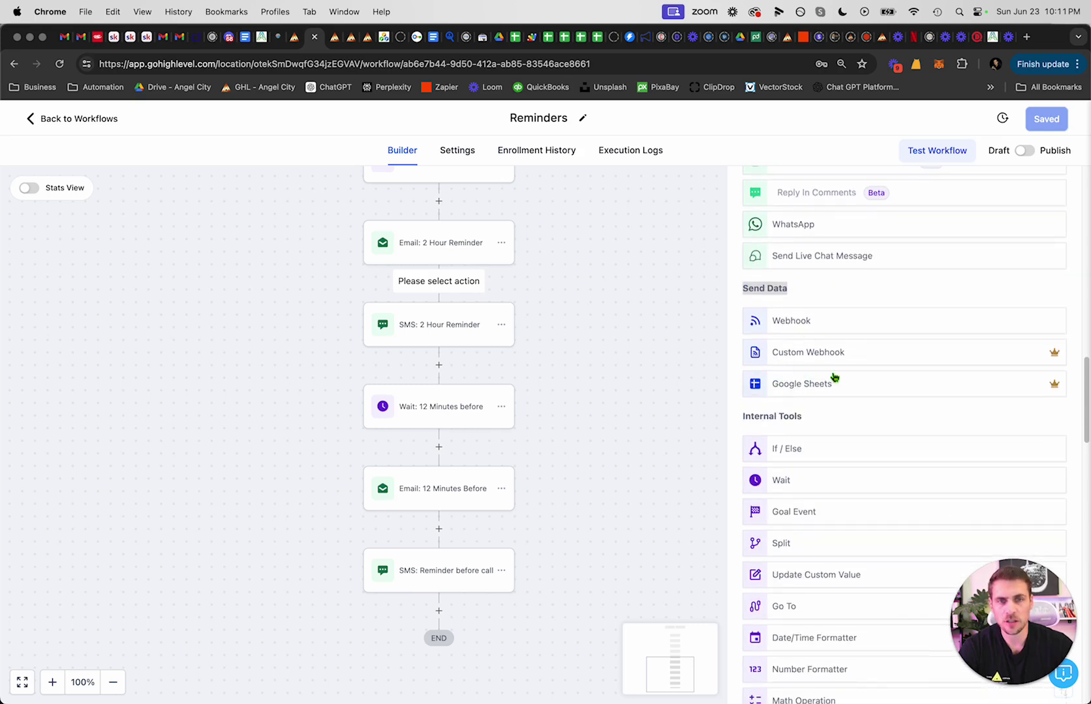
pyautogui.scroll(-1, 838, 385)
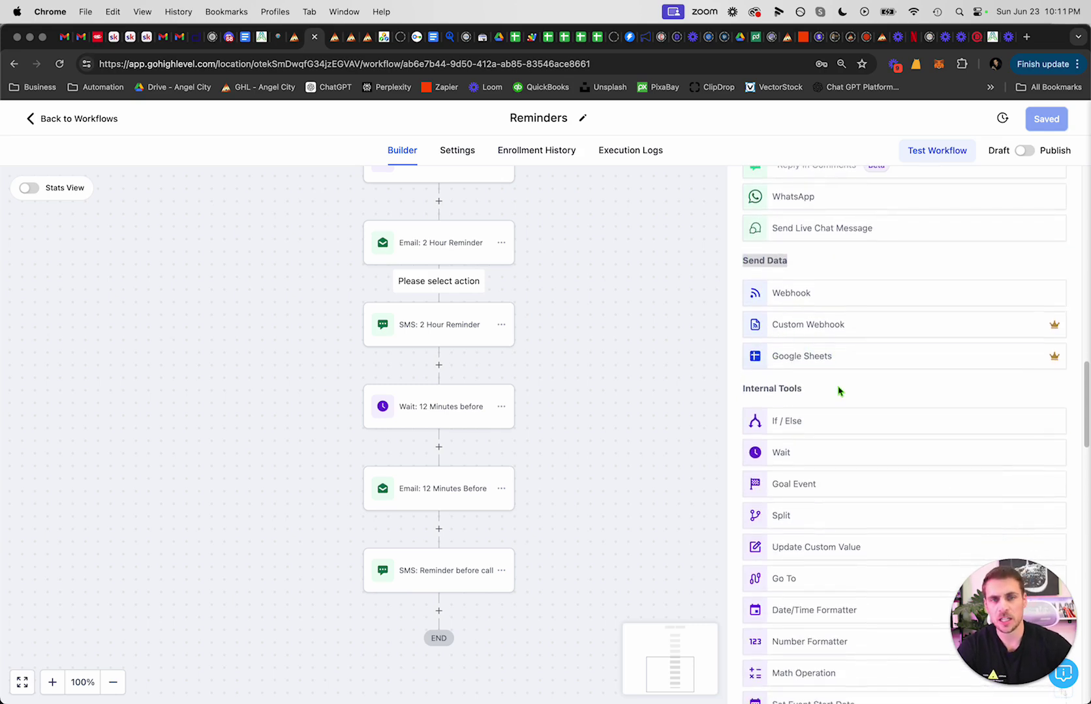
pyautogui.scroll(-2, 898, 375)
pyautogui.moveTo(809, 346); pyautogui.dragTo(732, 347)
pyautogui.scroll(-3, 858, 334)
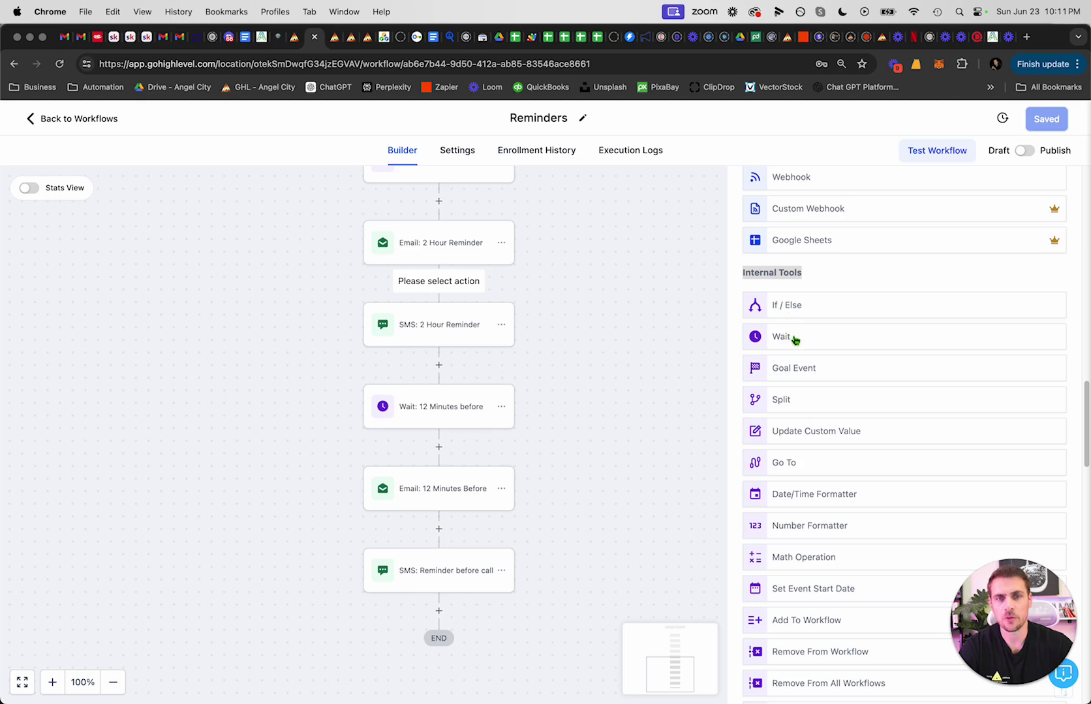
pyautogui.scroll(-7, 856, 361)
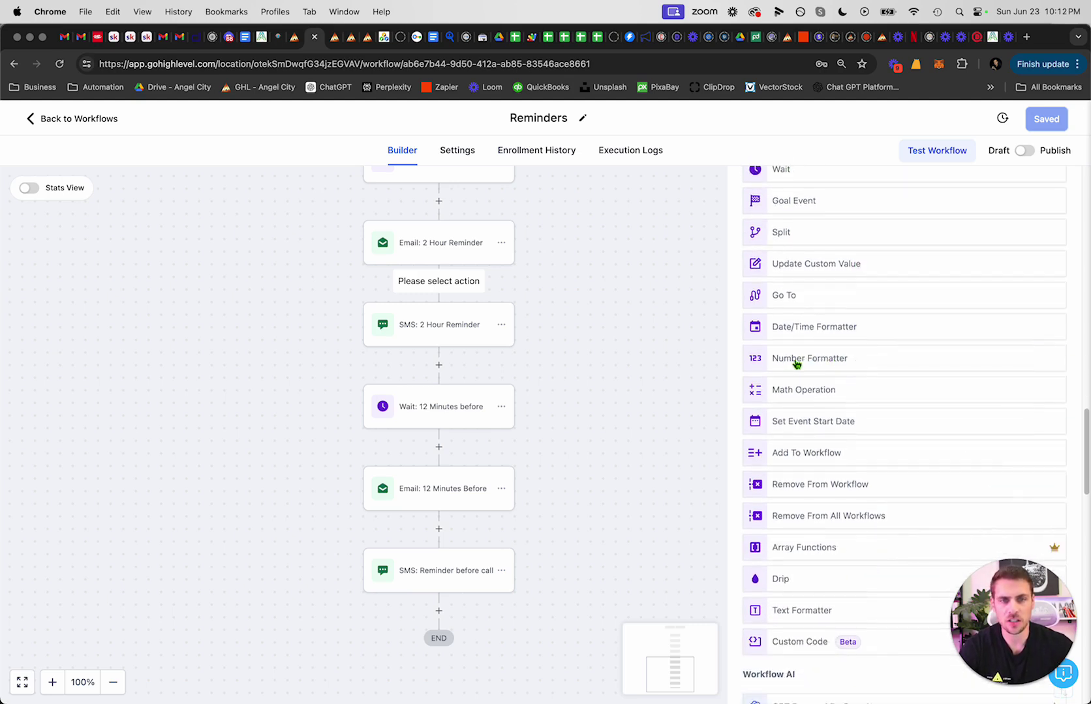
pyautogui.scroll(-1, 809, 363)
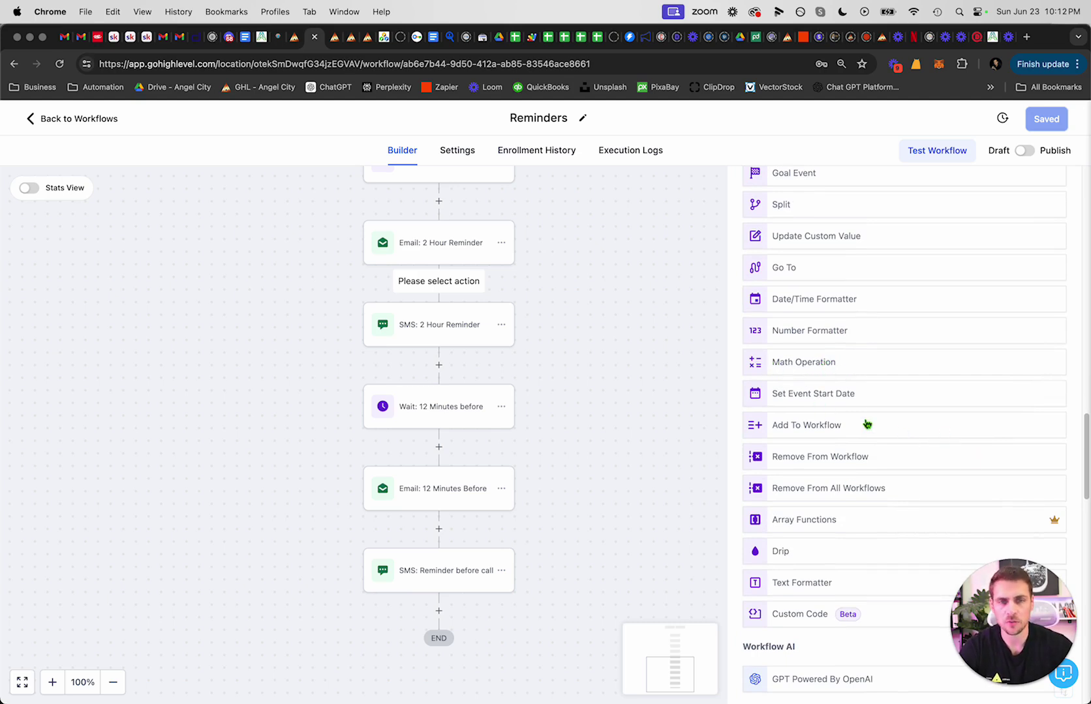
# Step: Look through the remaining action categories, including Workflow AI, Eliza and Appointments, and close the list without adding an action
pyautogui.scroll(-4, 862, 407)
pyautogui.scroll(-1, 862, 412)
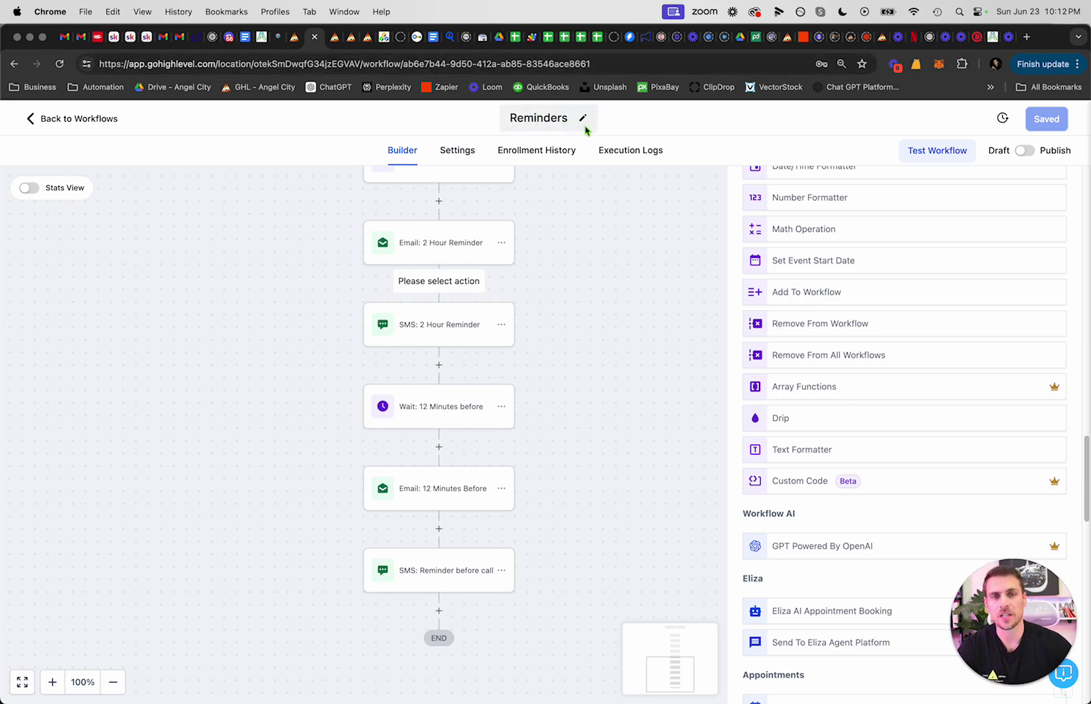
pyautogui.scroll(-12, 922, 385)
pyautogui.scroll(-5, 848, 430)
pyautogui.scroll(20, 841, 532)
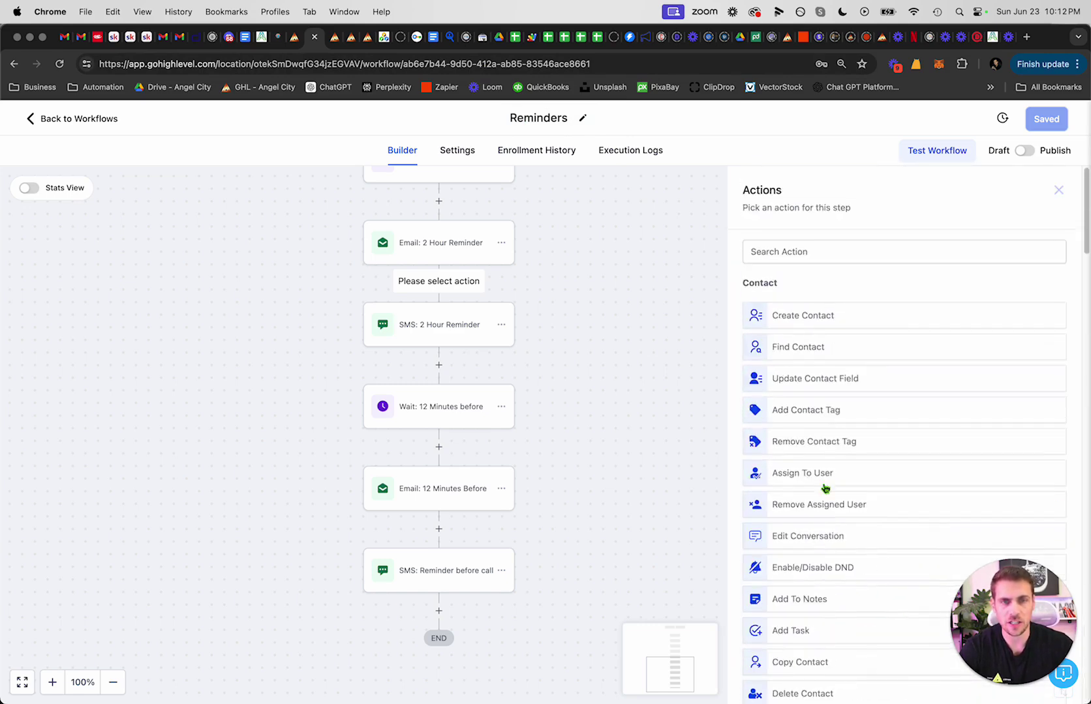
pyautogui.moveTo(617, 265); pyautogui.dragTo(665, 362)
pyautogui.click(633, 344)
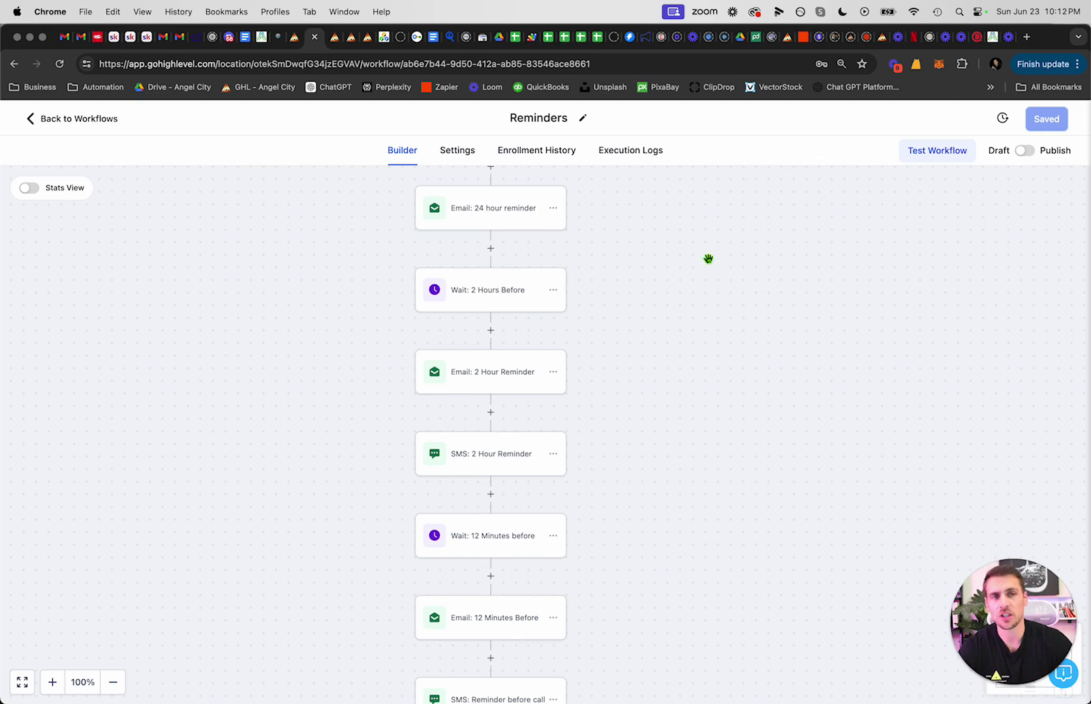
# Step: Publish and save the Reminders workflow, and return to the workflow list
pyautogui.click(1023, 151)
pyautogui.click(1046, 119)
pyautogui.click(76, 119)
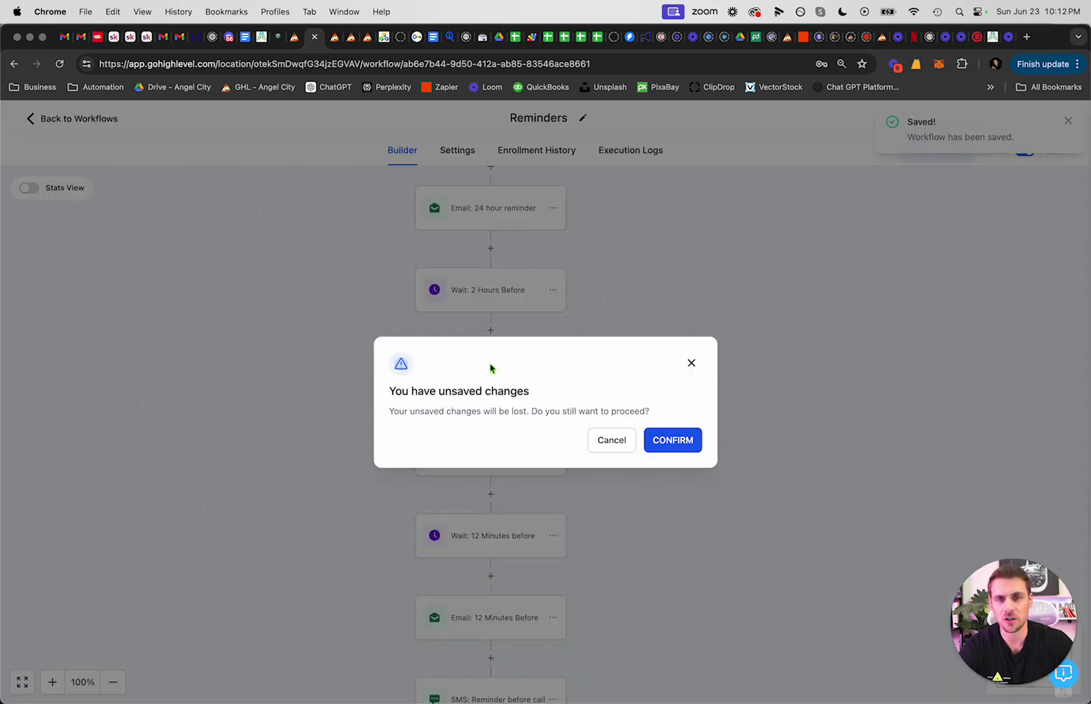
pyautogui.click(659, 446)
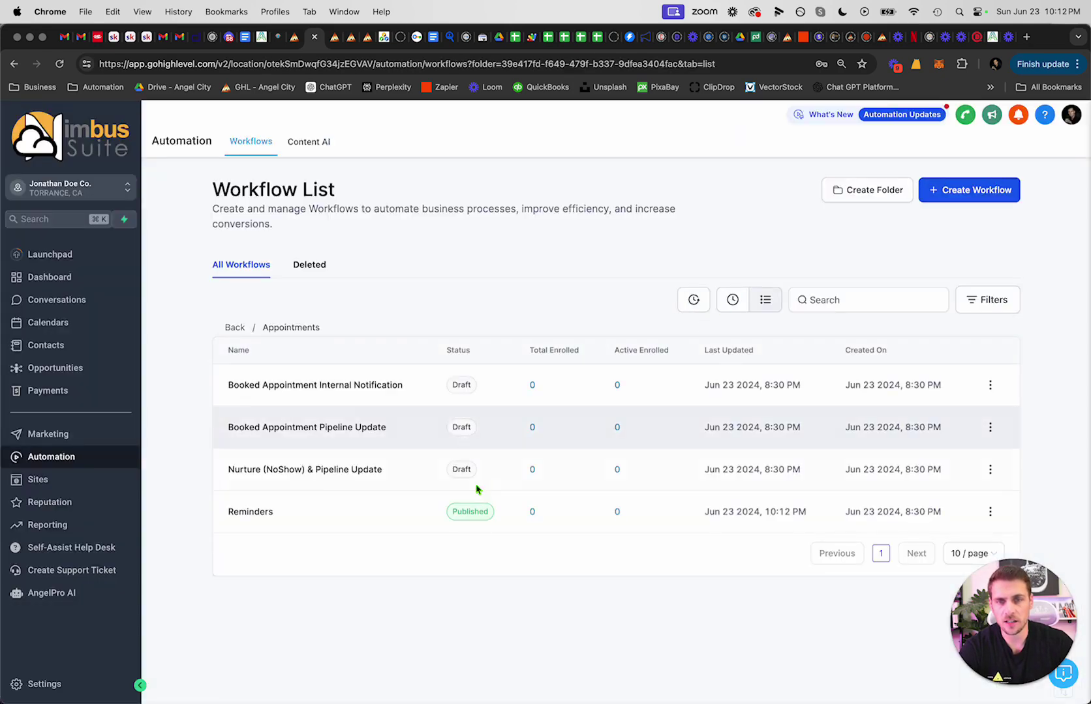
# Step: Set the Reminders workflow to draft from the Appointments workflow list
pyautogui.click(494, 518)
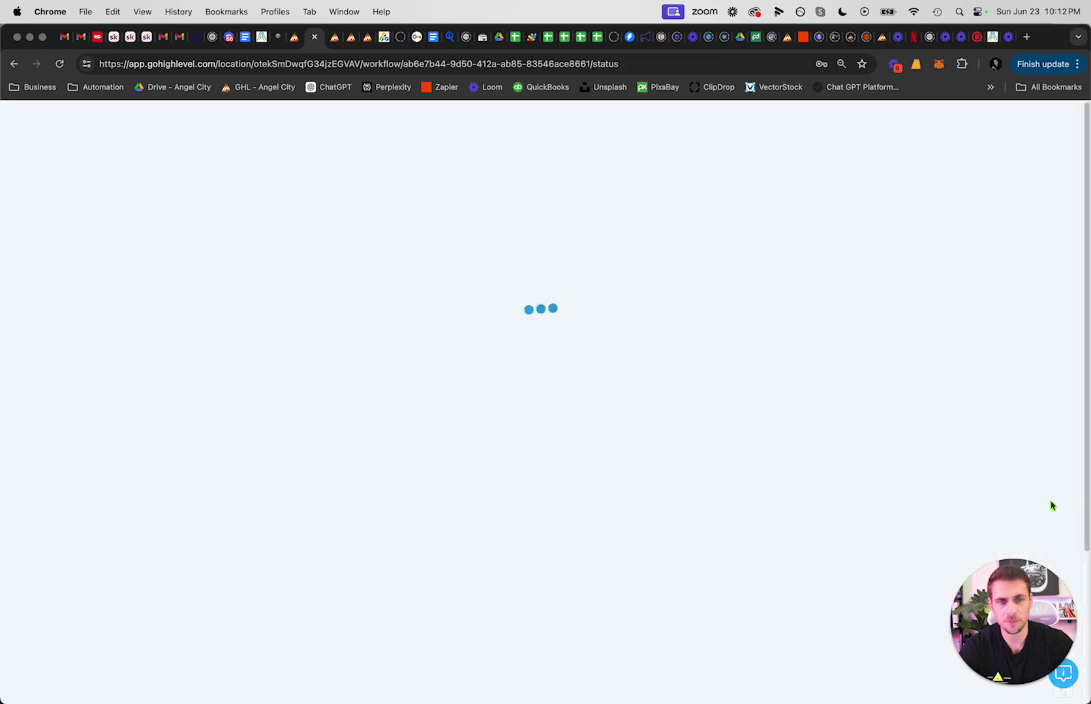
pyautogui.click(73, 119)
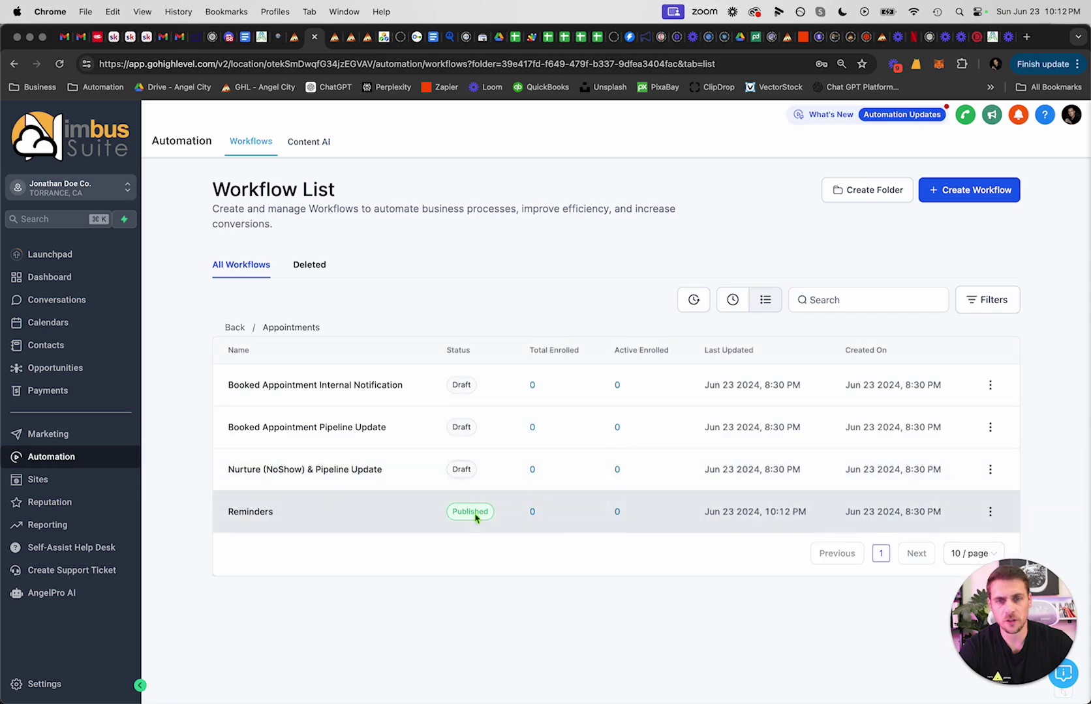
pyautogui.click(990, 512)
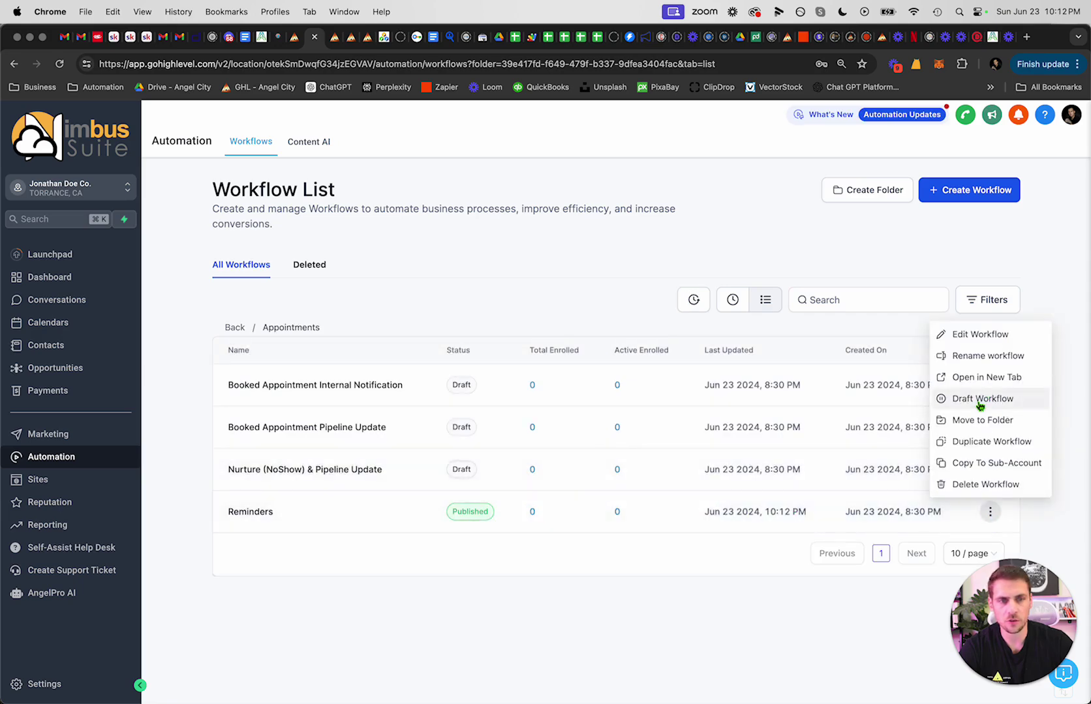
pyautogui.click(986, 398)
pyautogui.click(749, 474)
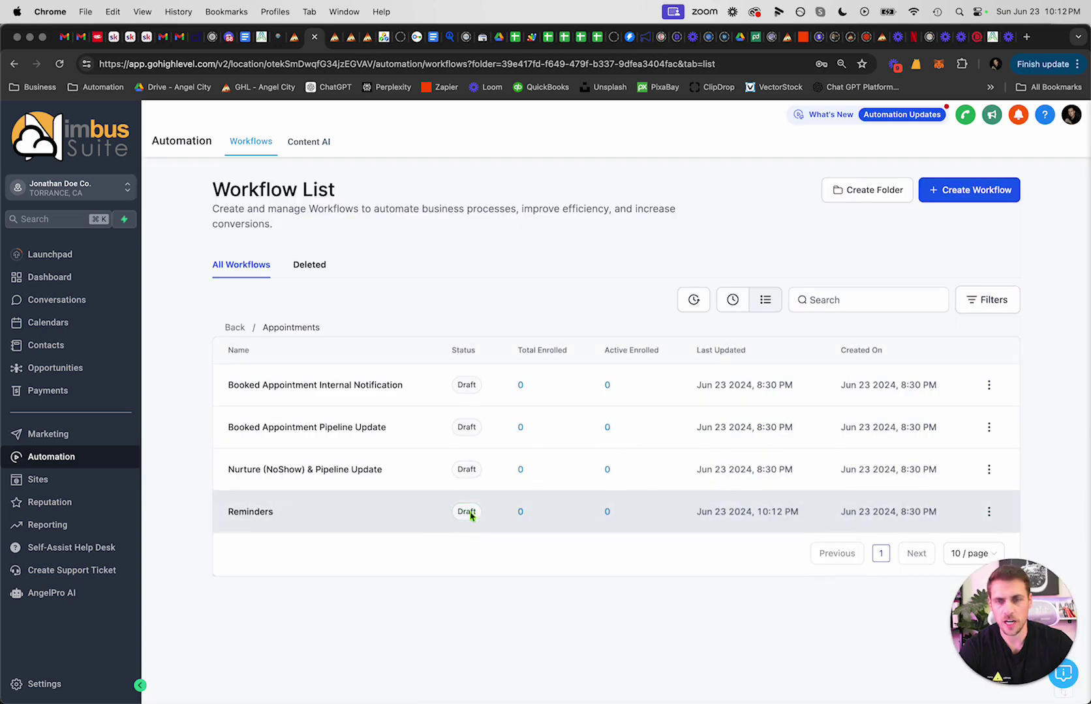
# Step: Publish the Reminders workflow from the Appointments workflow list and set it back to draft
pyautogui.click(989, 512)
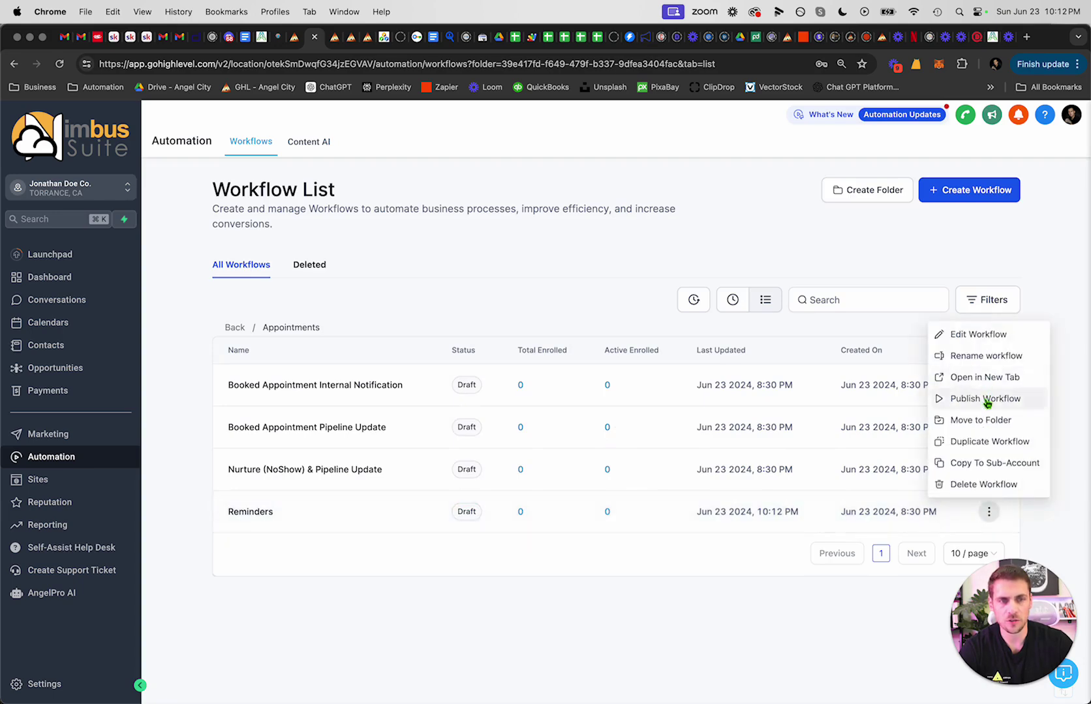
pyautogui.click(971, 401)
pyautogui.click(750, 476)
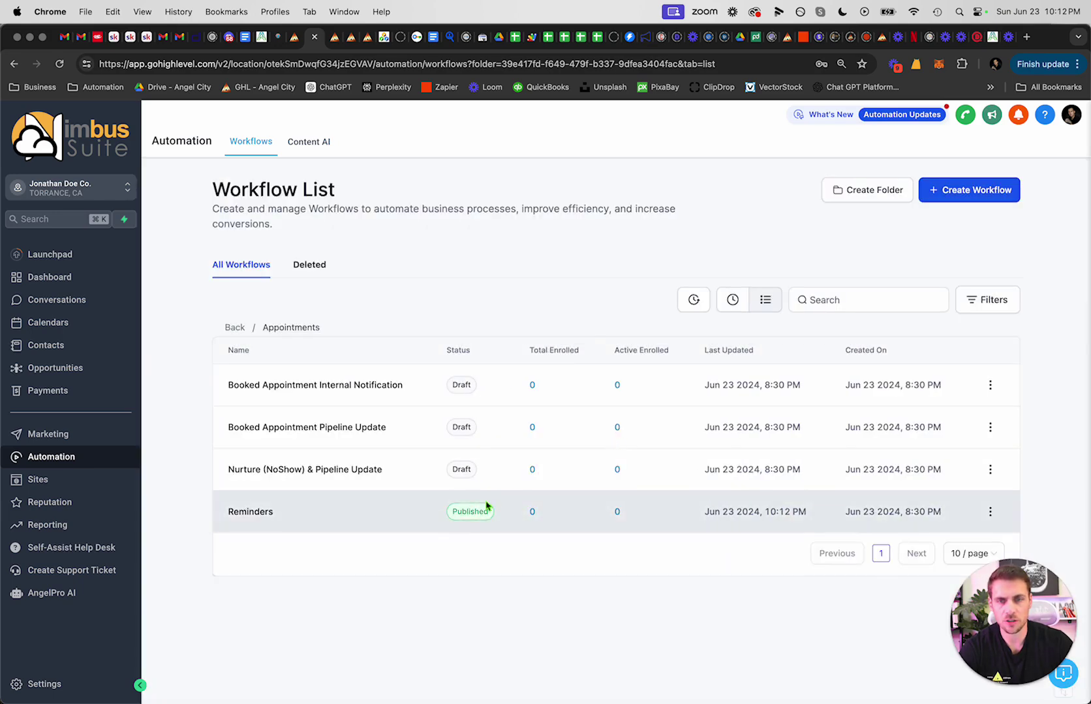
pyautogui.click(989, 512)
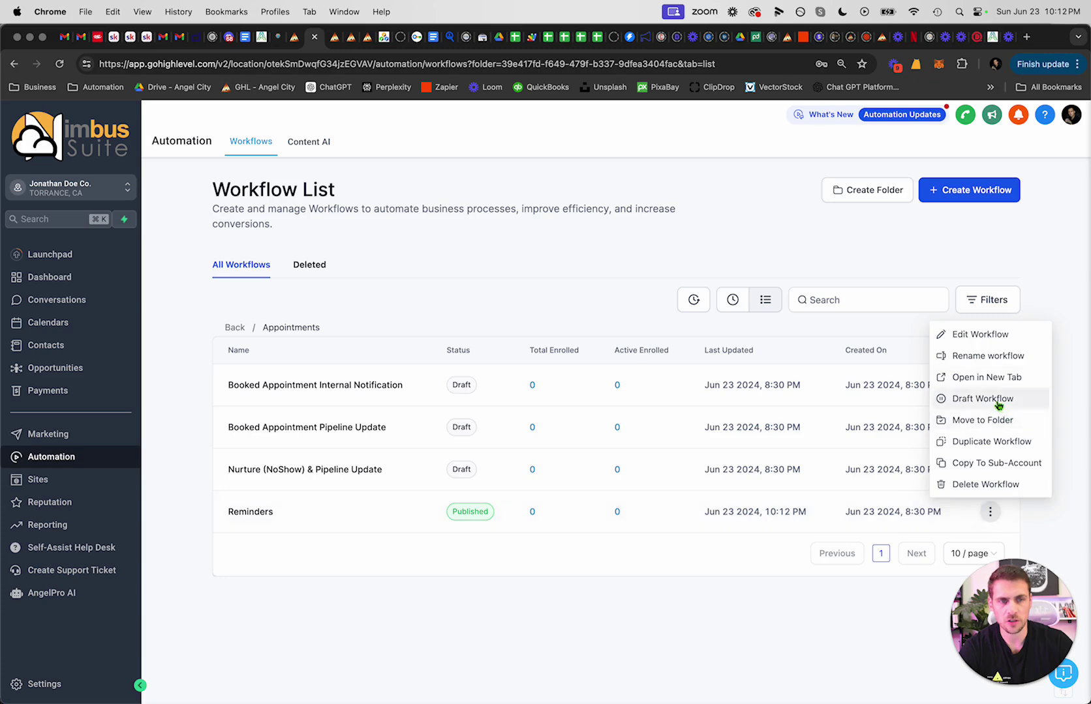
pyautogui.click(959, 397)
pyautogui.click(761, 465)
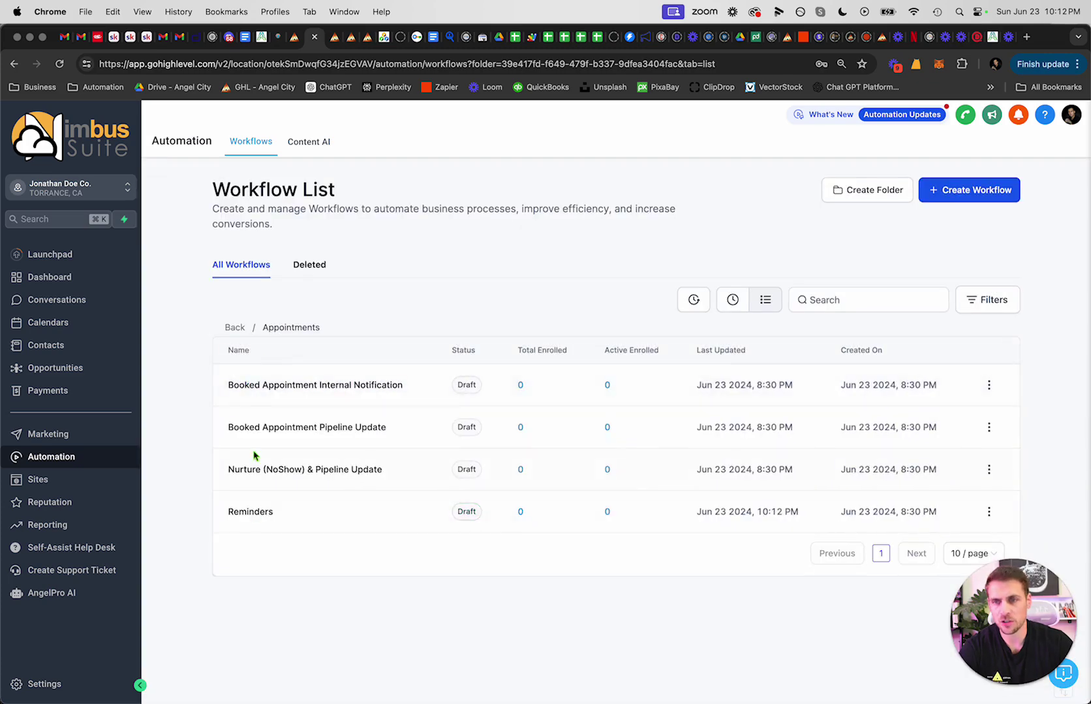
# Step: Look through the workflows in the Automations and Compliance folders and return to the top-level folder list
pyautogui.click(235, 328)
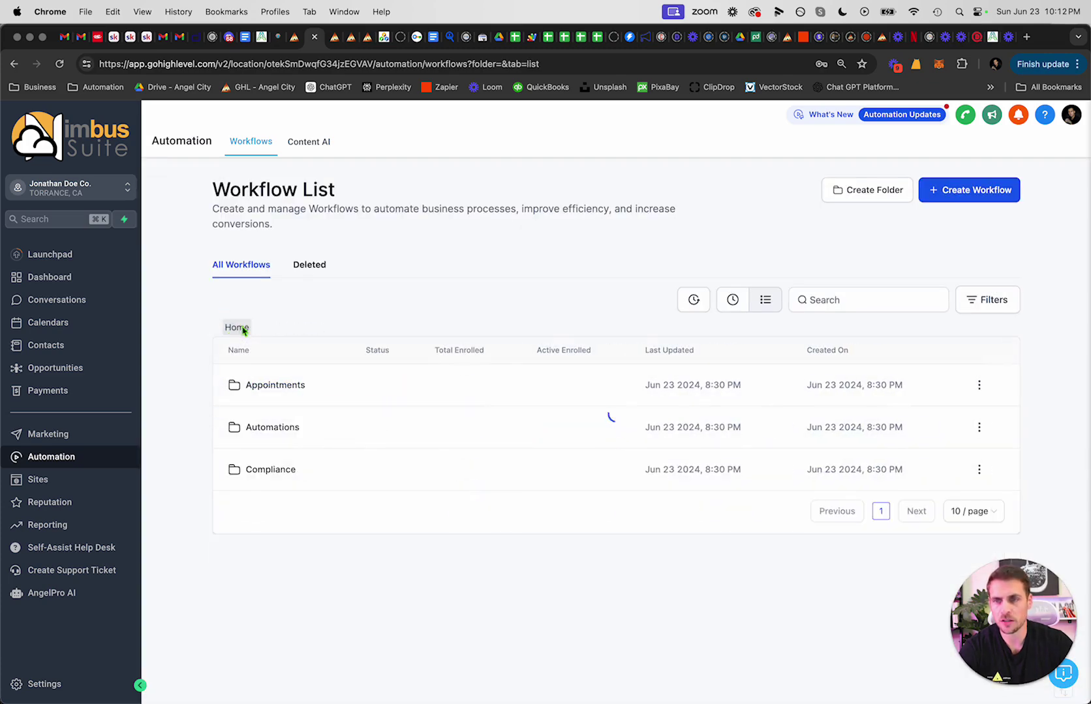
pyautogui.click(279, 429)
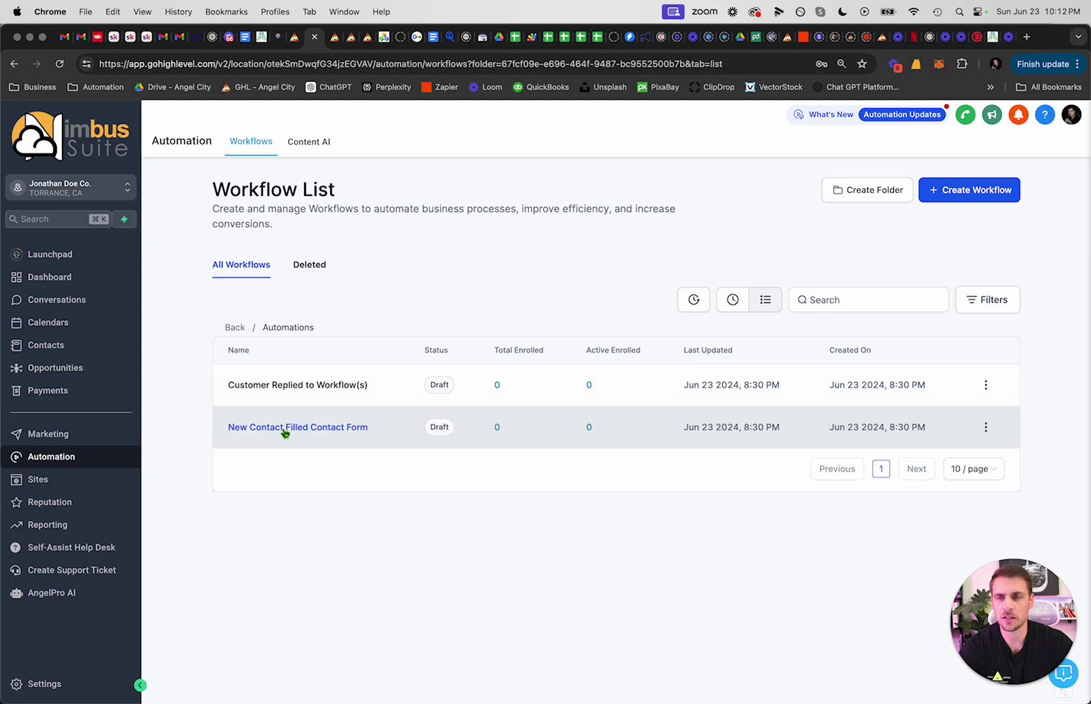
pyautogui.click(235, 328)
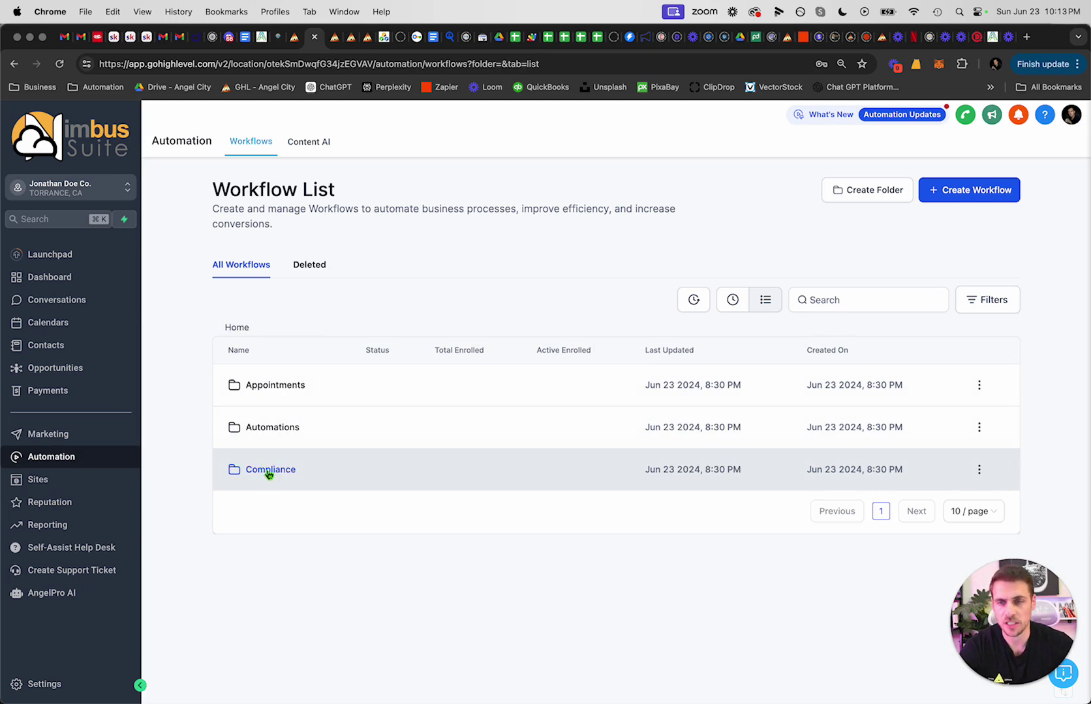
pyautogui.click(269, 471)
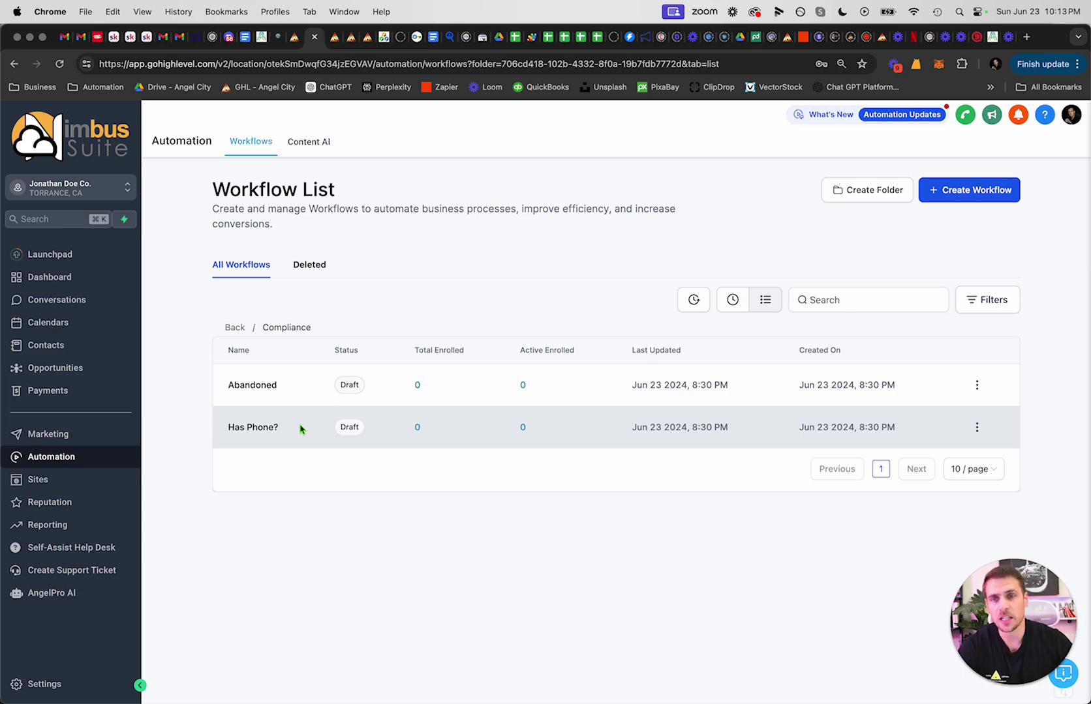
pyautogui.moveTo(286, 385); pyautogui.dragTo(225, 387)
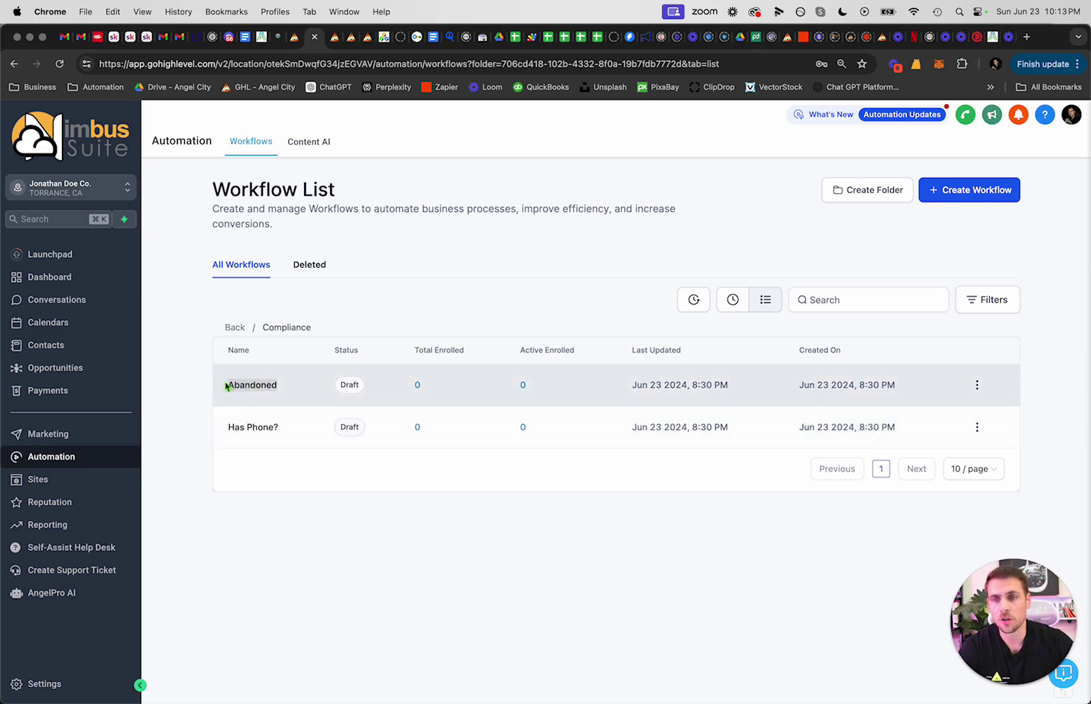
pyautogui.click(313, 389)
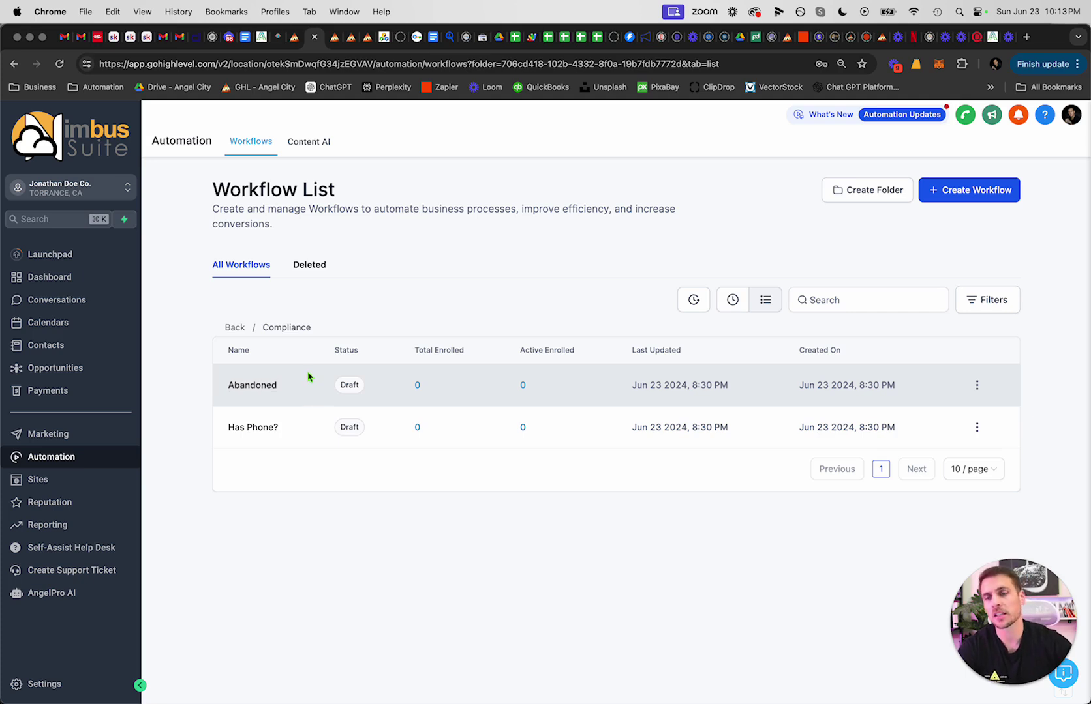
pyautogui.moveTo(300, 429); pyautogui.dragTo(221, 429)
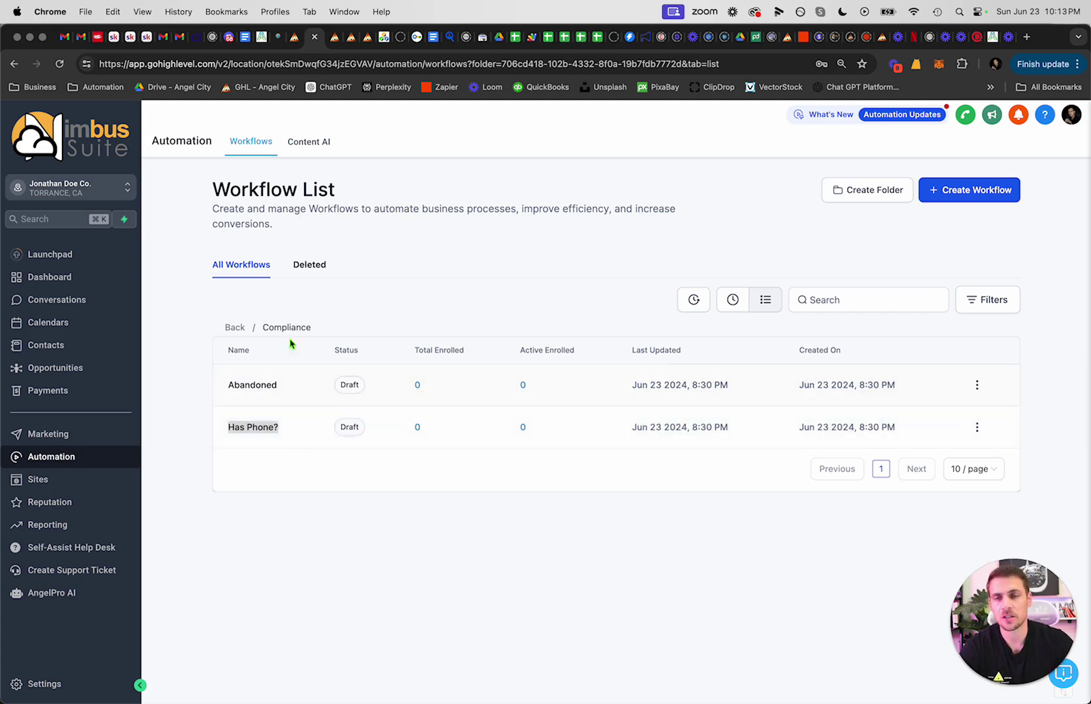
pyautogui.click(237, 328)
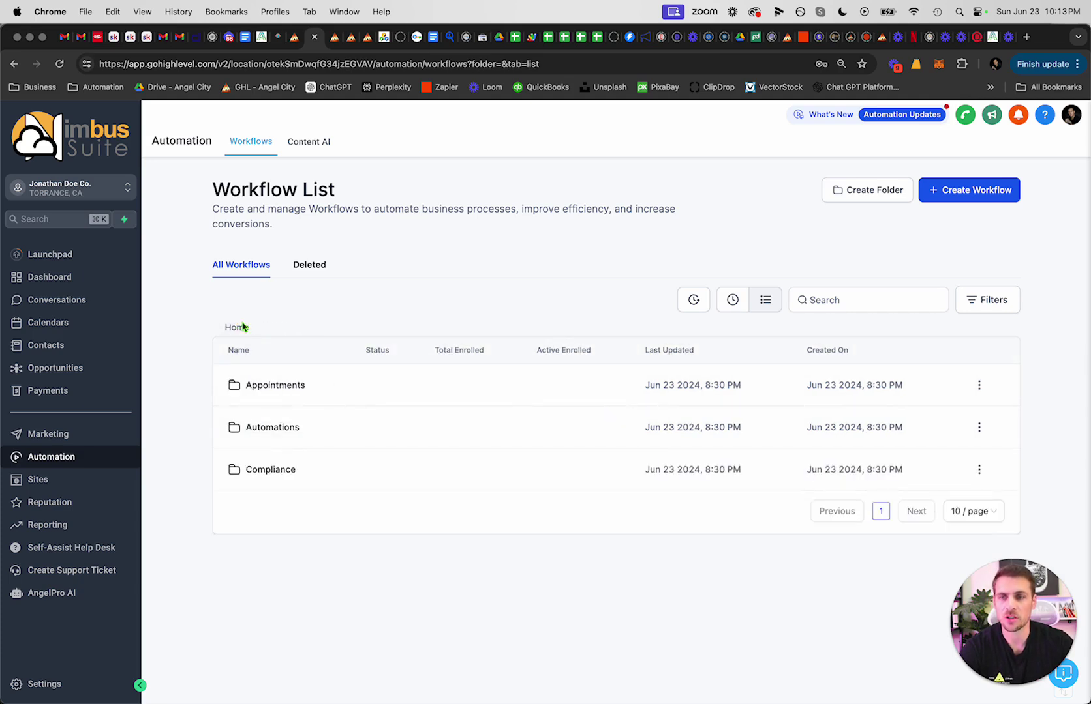
# Step: Go to the Sites area and open the Contact Us form in the form builder
pyautogui.click(44, 482)
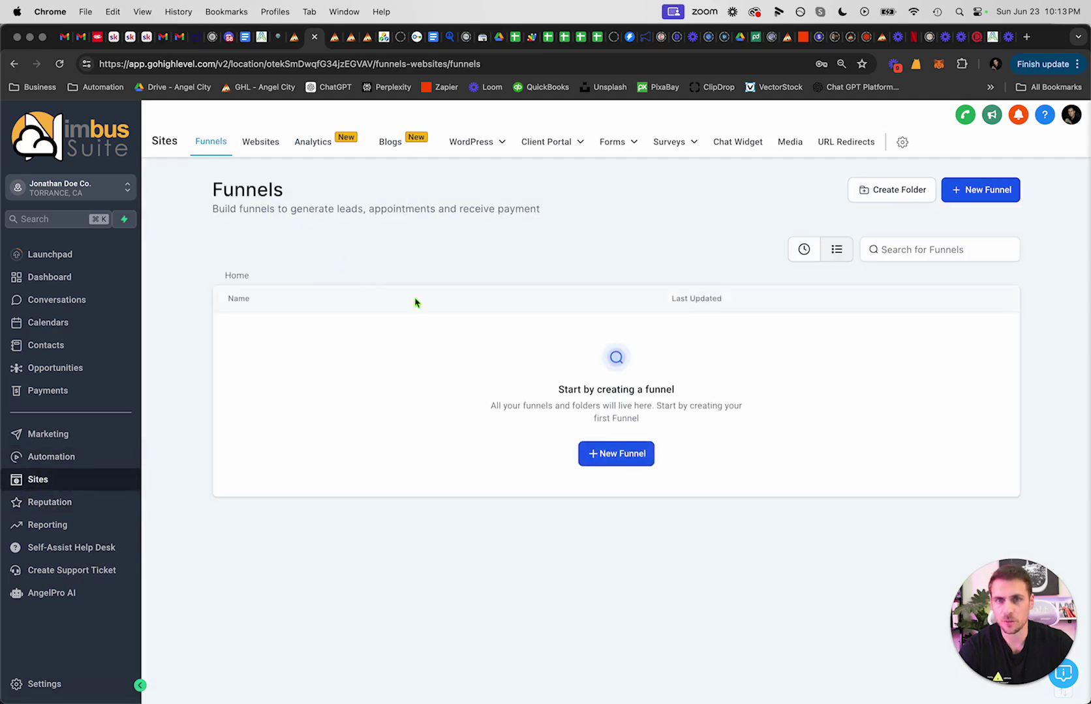
pyautogui.moveTo(611, 145)
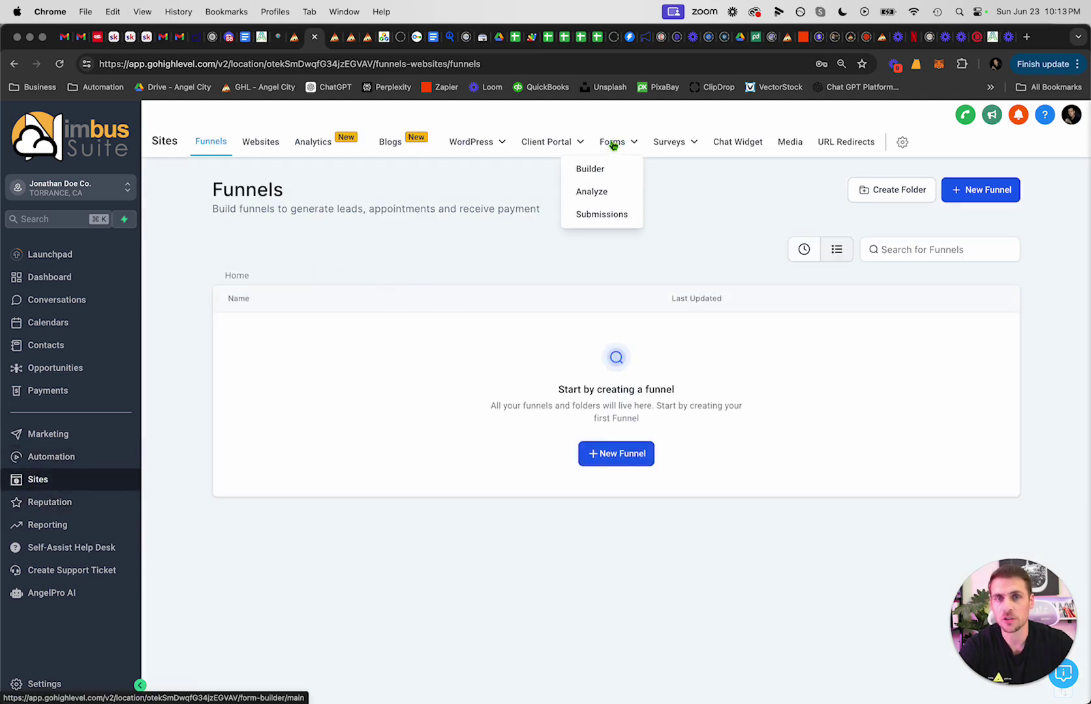
pyautogui.click(600, 168)
pyautogui.click(243, 347)
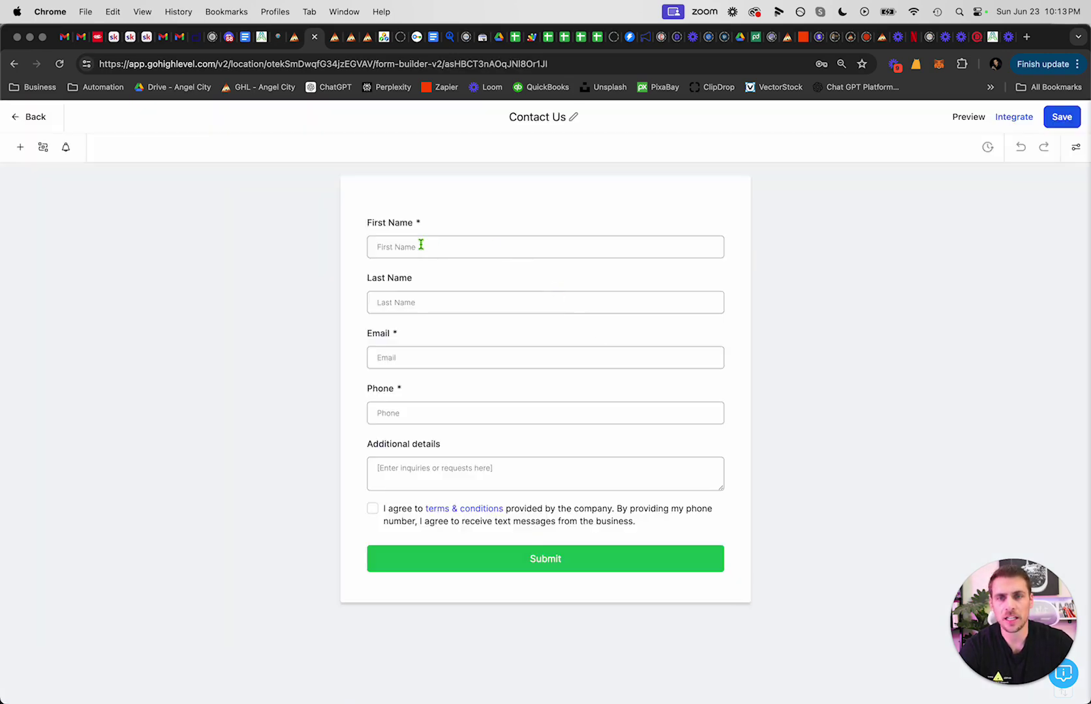
# Step: Look at the settings of the Contact Us form's name, email, phone and additional details fields
pyautogui.click(406, 246)
pyautogui.click(406, 304)
pyautogui.click(402, 359)
pyautogui.click(403, 414)
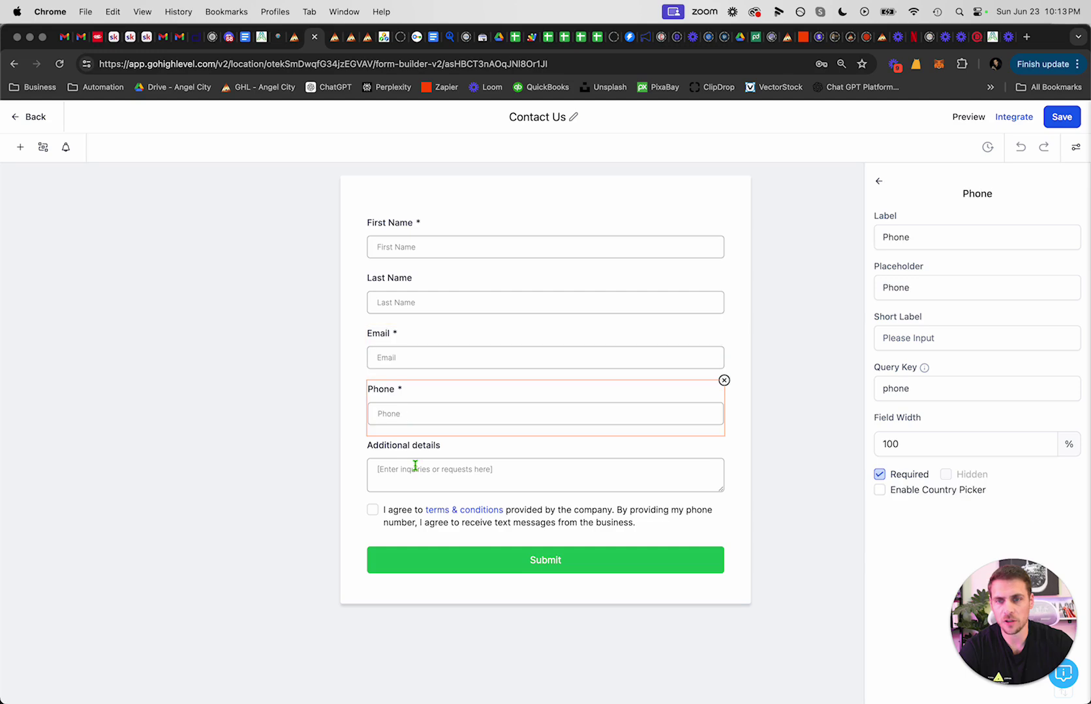
pyautogui.click(571, 462)
pyautogui.click(401, 243)
pyautogui.click(403, 302)
# Step: Turn the First Name field's Required option off and back on
pyautogui.click(409, 227)
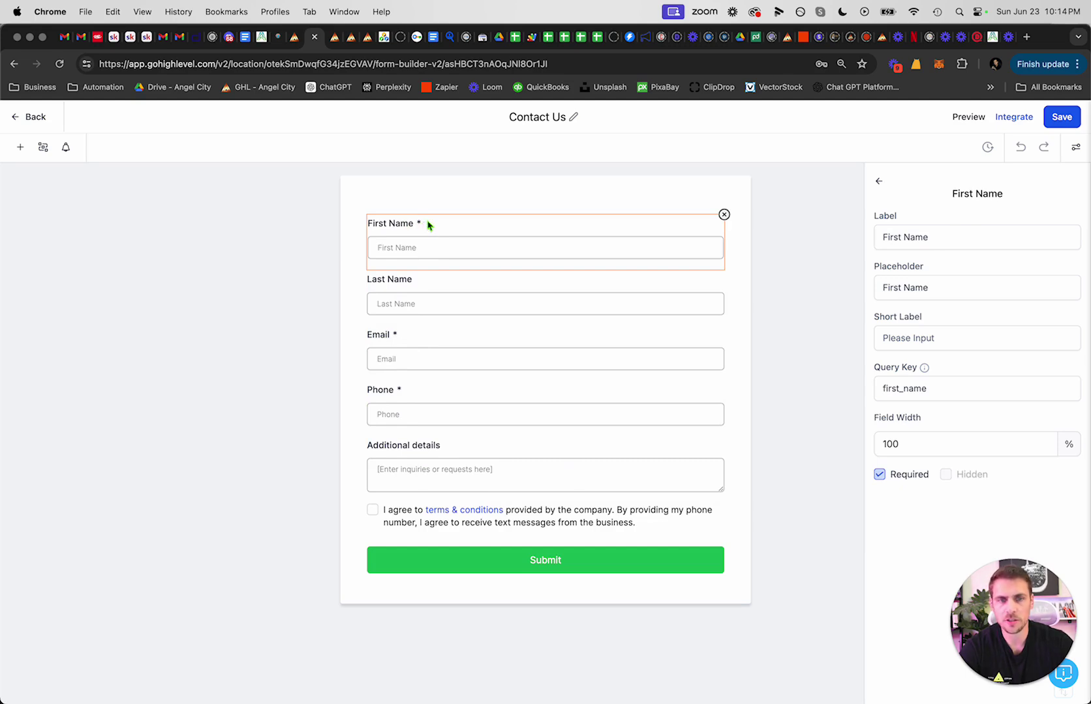
pyautogui.click(885, 479)
pyautogui.click(882, 480)
pyautogui.click(883, 481)
pyautogui.click(885, 481)
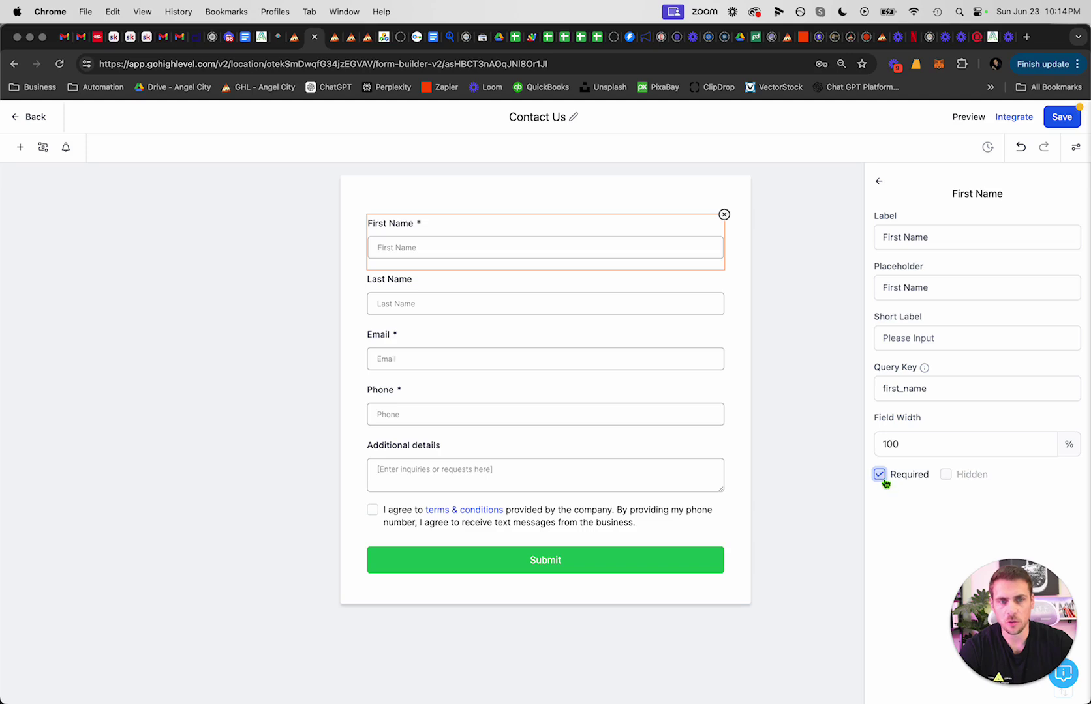
# Step: Turn the Last Name field's Hidden option on and back off
pyautogui.click(373, 299)
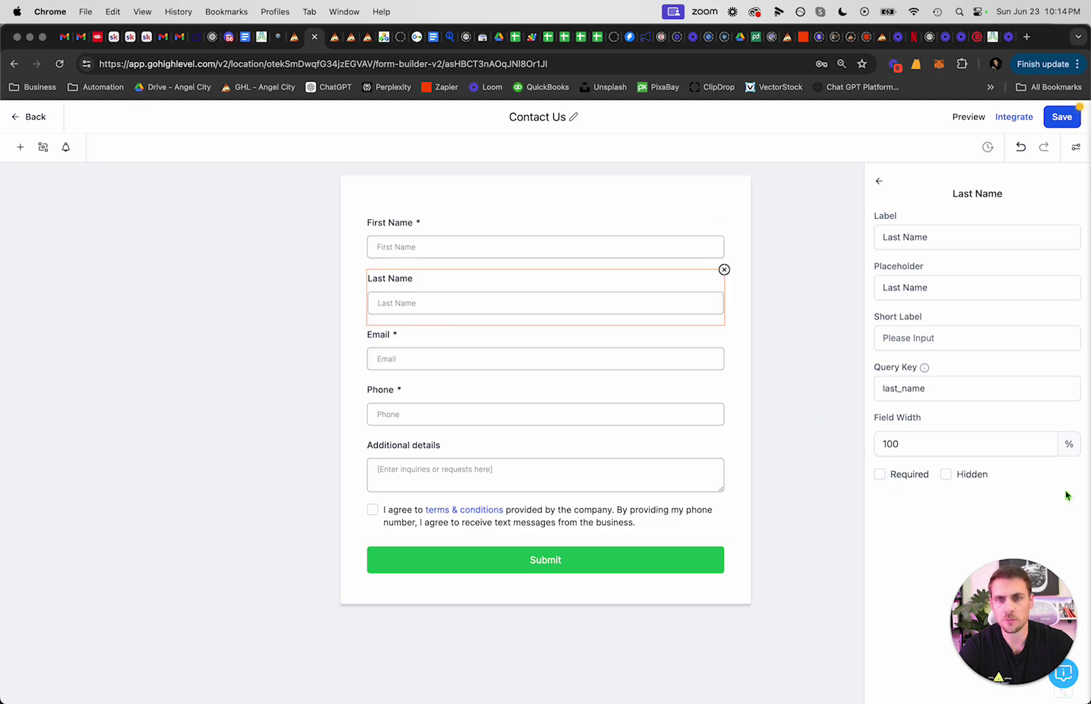
pyautogui.click(946, 476)
pyautogui.click(946, 477)
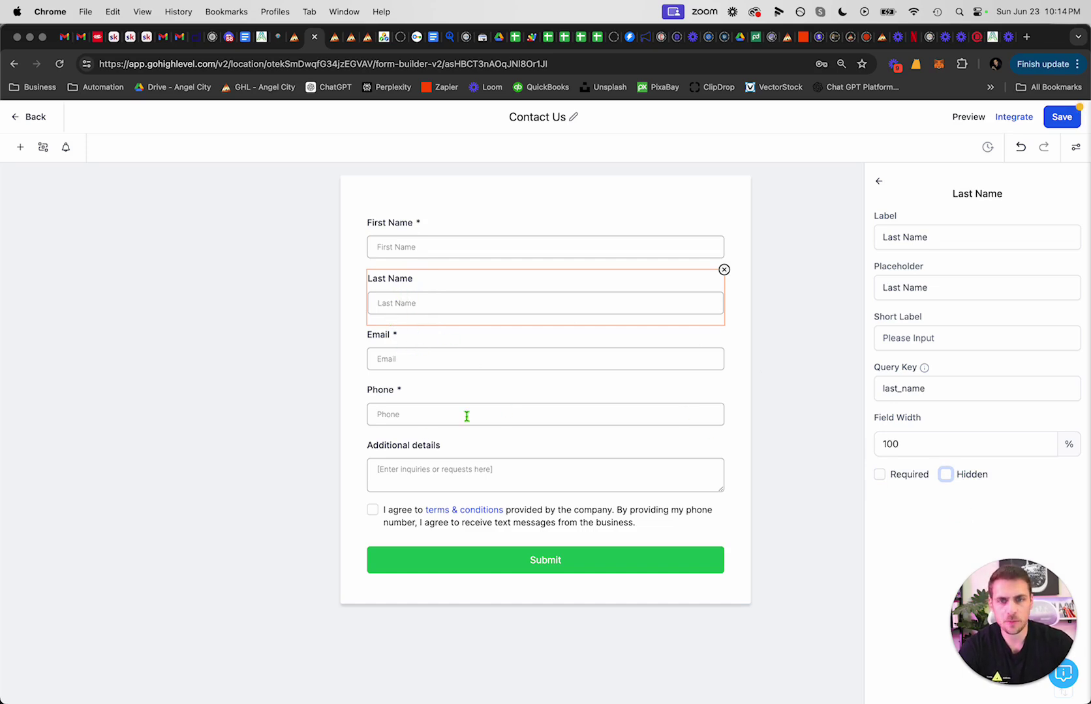
# Step: Try the Phone field without Required and with Enable Country Picker, and restore both options
pyautogui.click(446, 411)
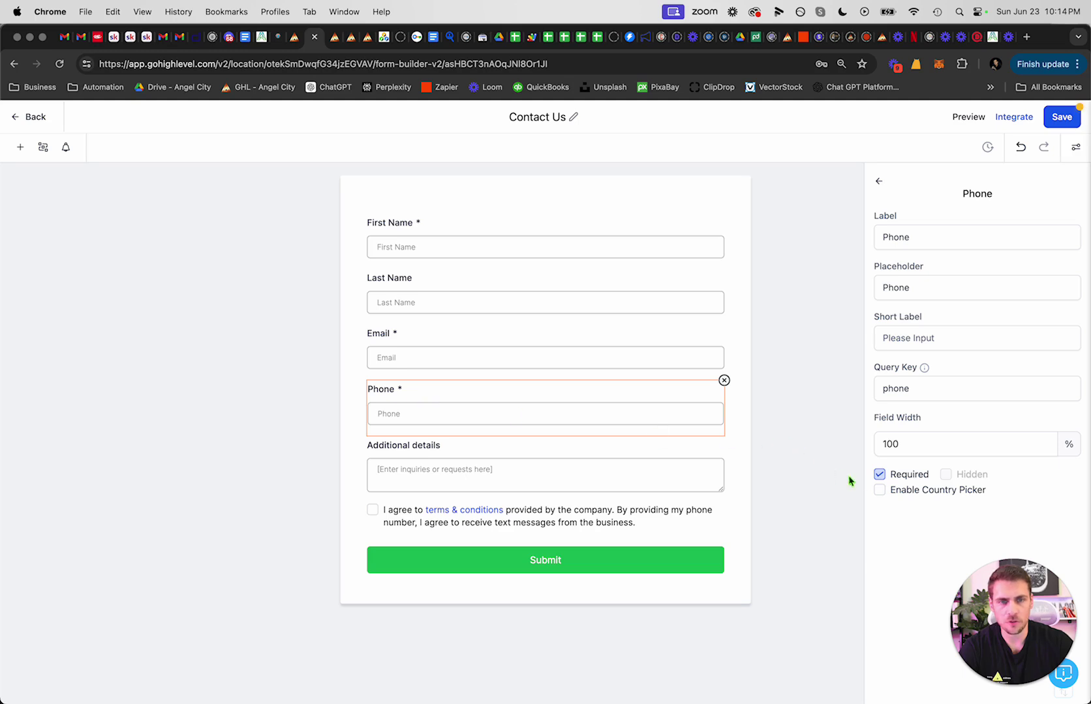
pyautogui.click(880, 475)
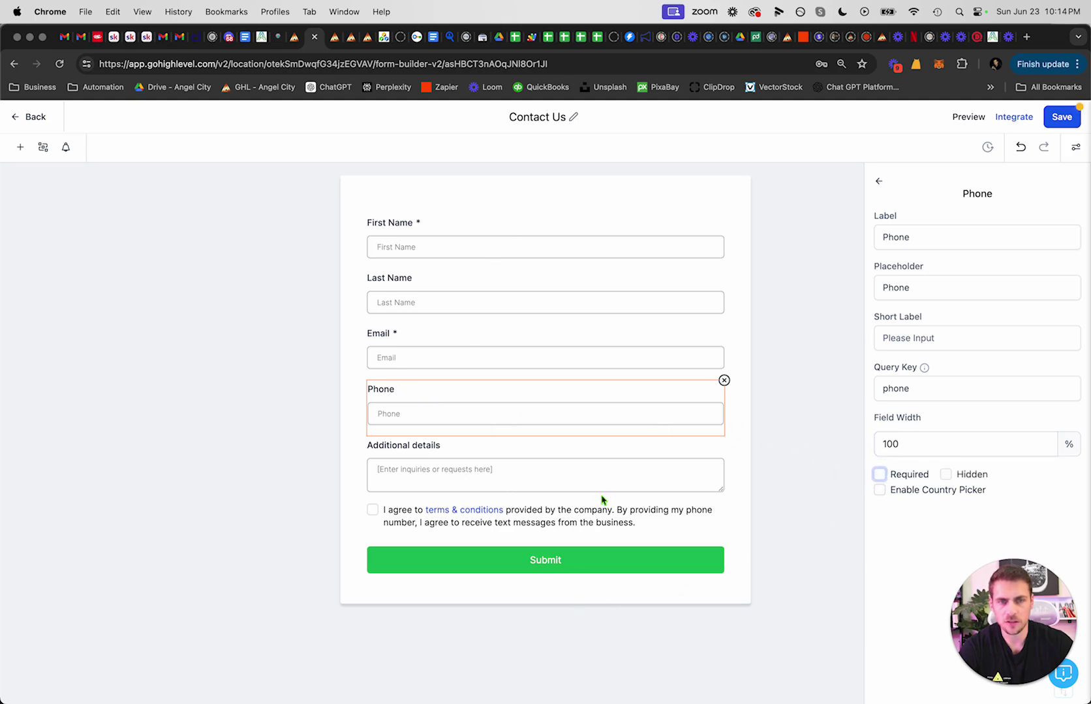
pyautogui.click(880, 490)
pyautogui.click(880, 474)
pyautogui.click(880, 491)
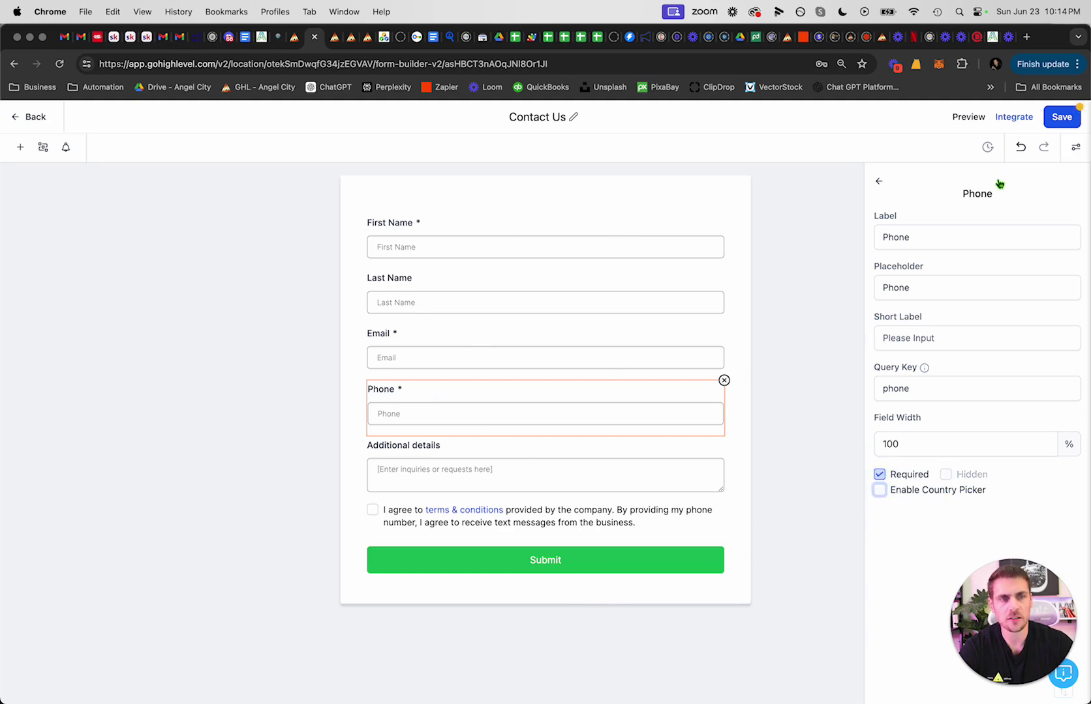
# Step: Save the Contact Us form and return to the forms list
pyautogui.click(1053, 124)
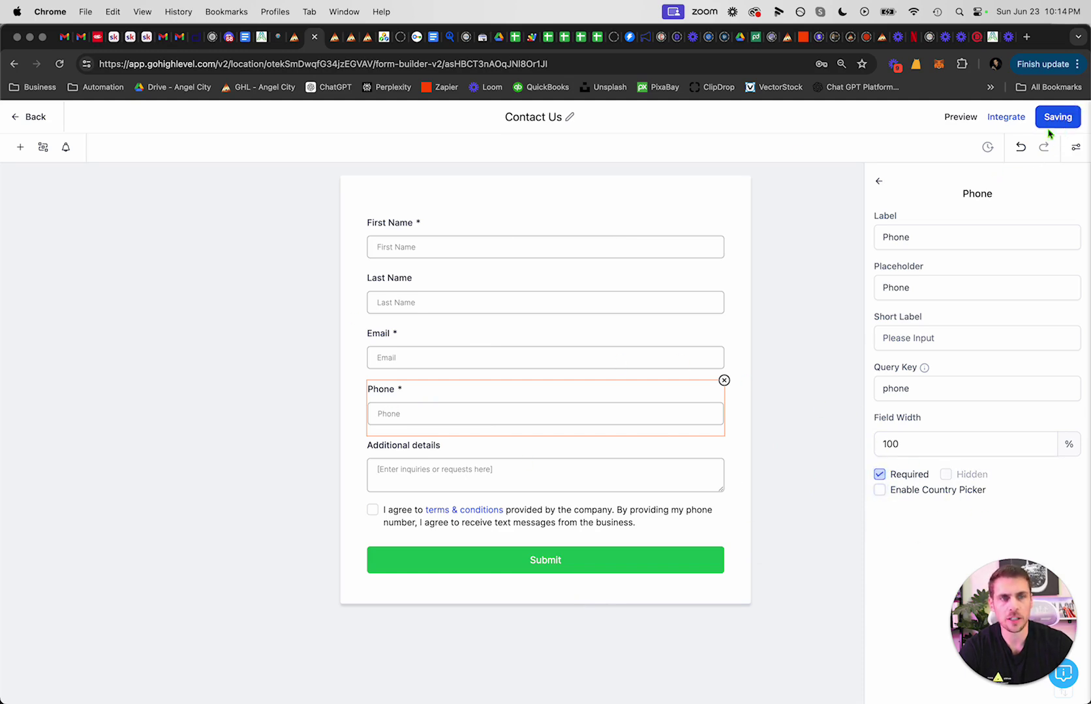
pyautogui.click(32, 117)
pyautogui.moveTo(672, 144)
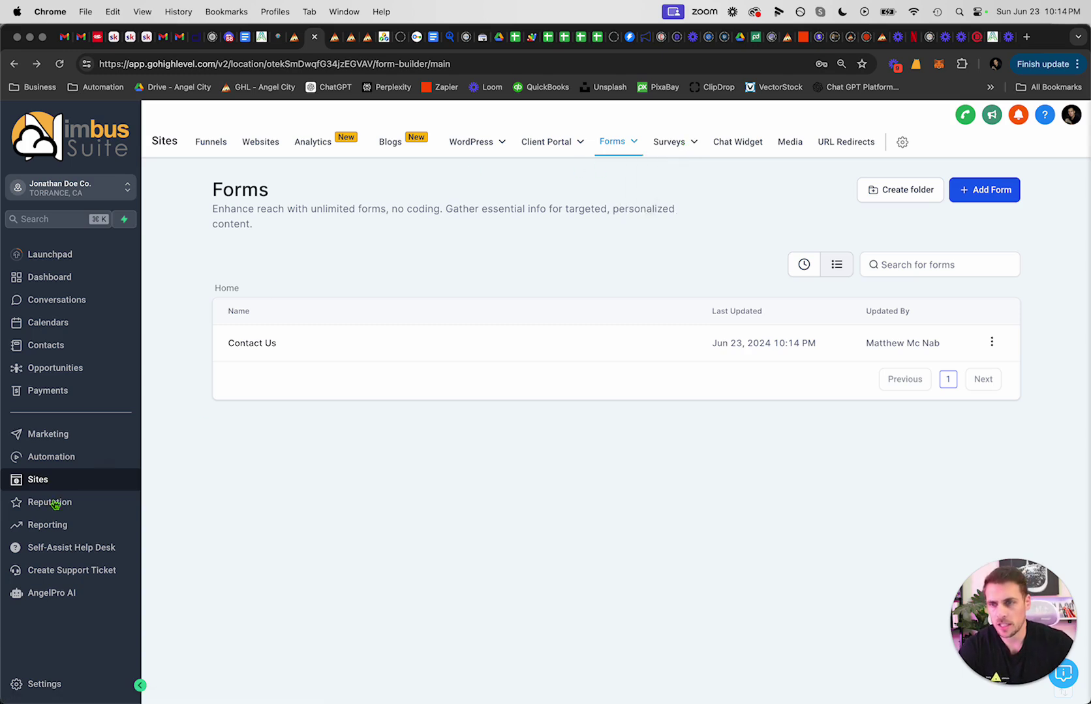
# Step: Open the Self-Assist Help Desk and ask its AI assistant "How do I integrate my calendar into Nimbus?"
pyautogui.click(70, 550)
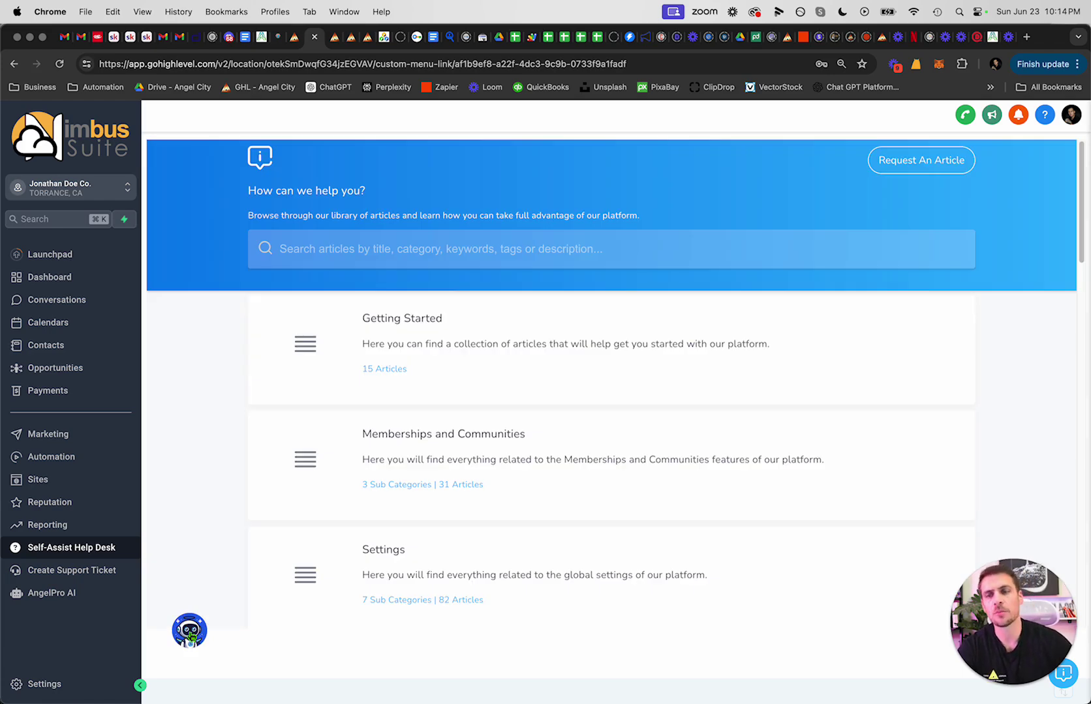
pyautogui.click(189, 634)
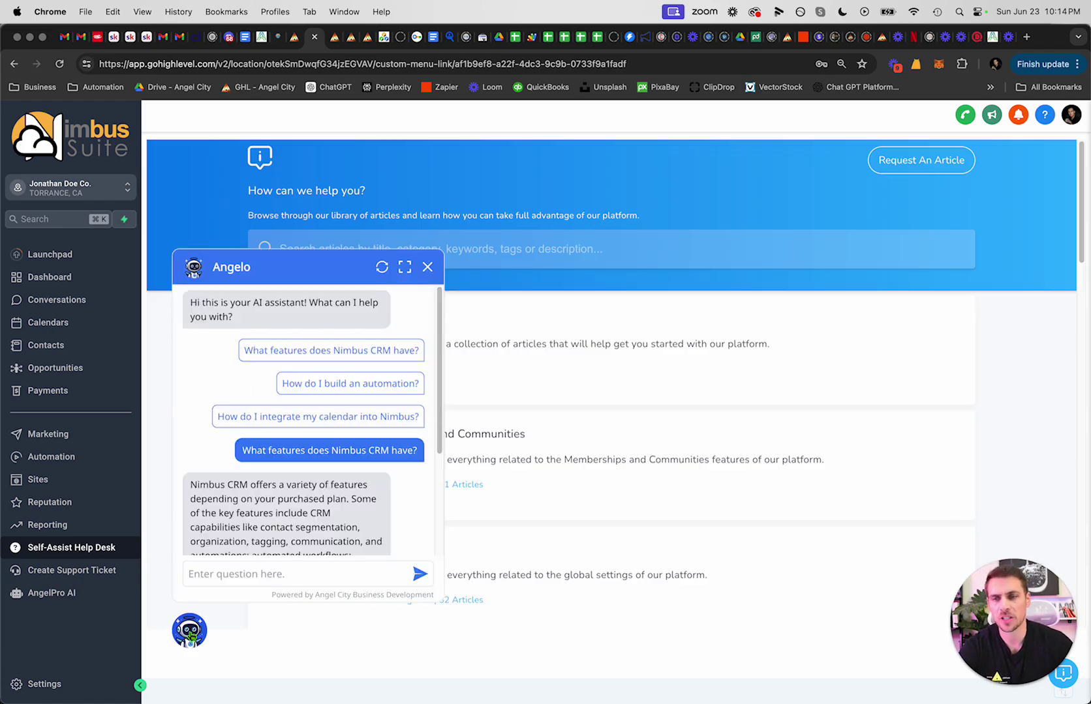
pyautogui.scroll(-3, 290, 482)
pyautogui.scroll(3, 277, 424)
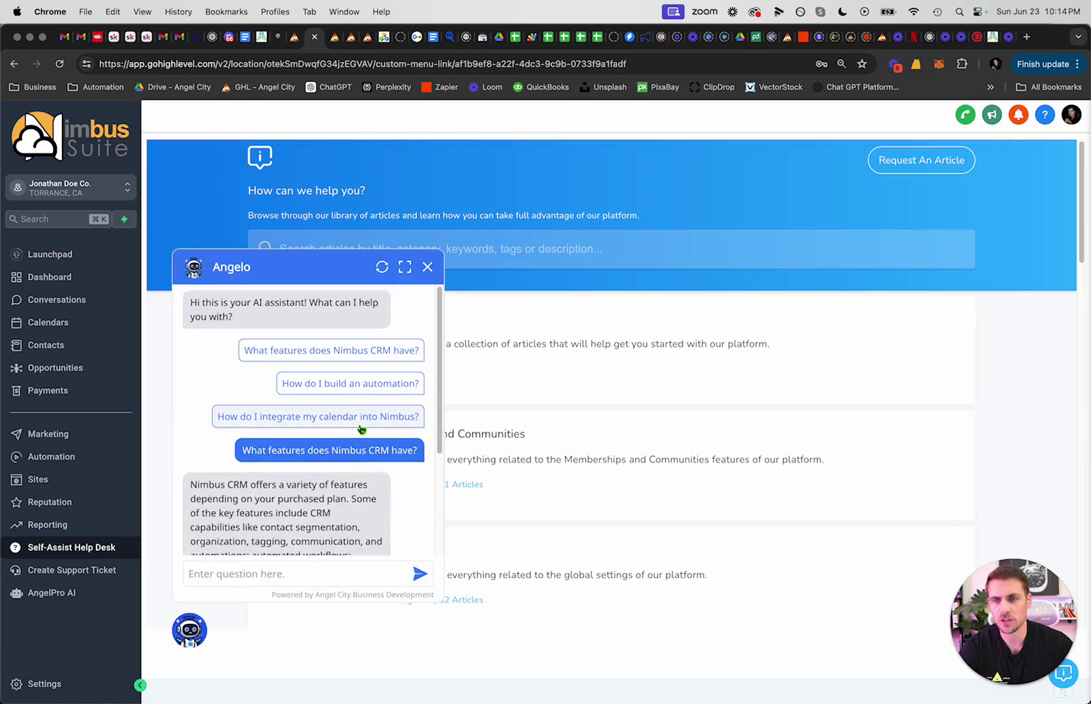
pyautogui.click(256, 417)
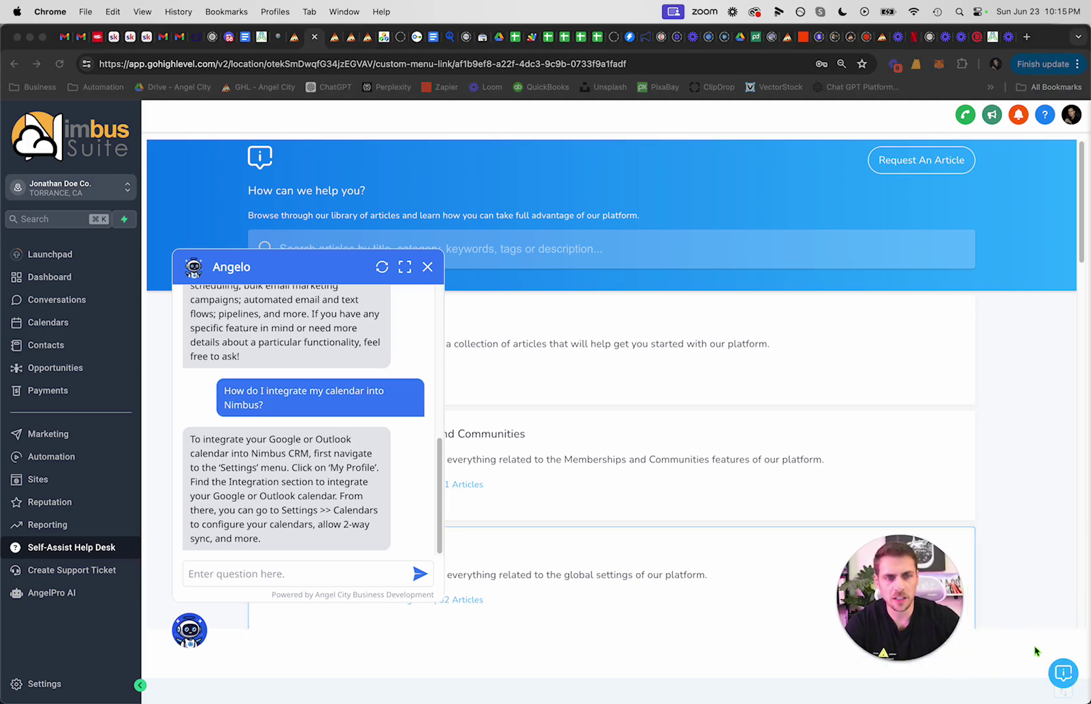
# Step: Open the support widget on the Automation page and examine its quick tour offer and help topics on the Sites page
pyautogui.click(1066, 679)
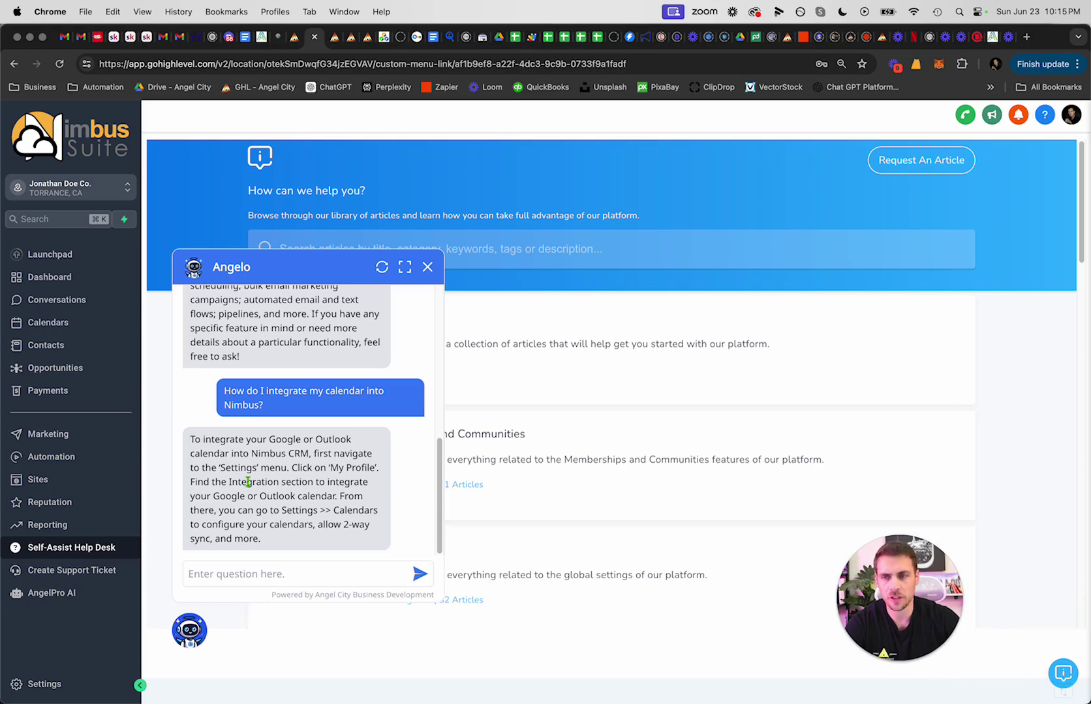
pyautogui.click(51, 457)
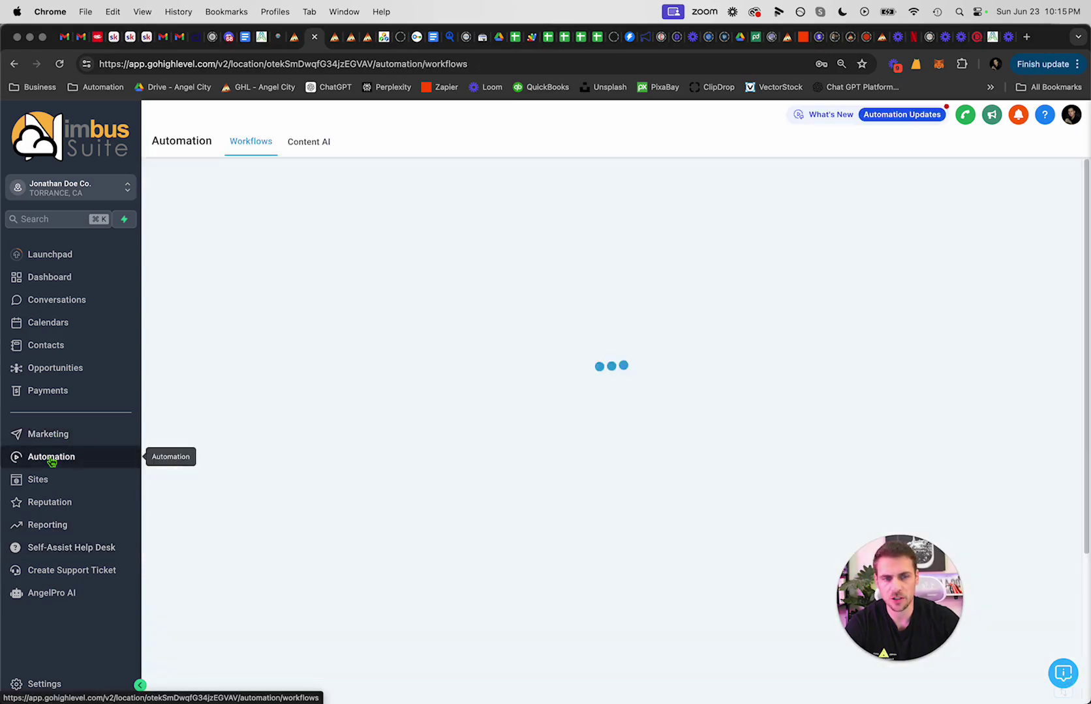
pyautogui.click(1064, 675)
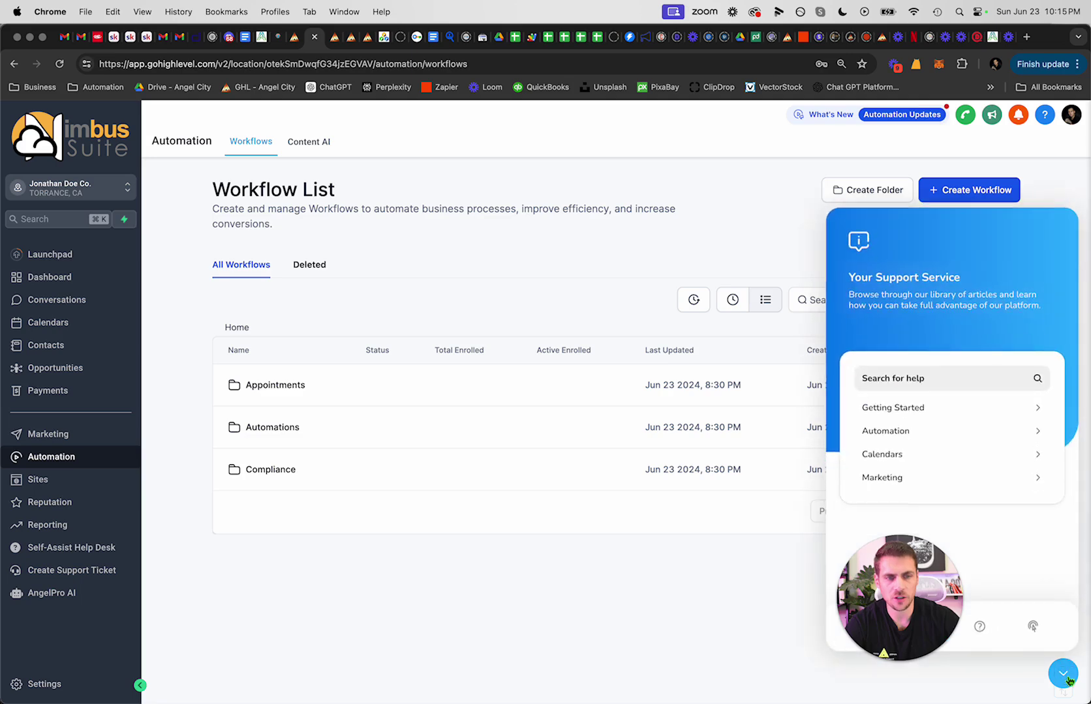
pyautogui.click(38, 479)
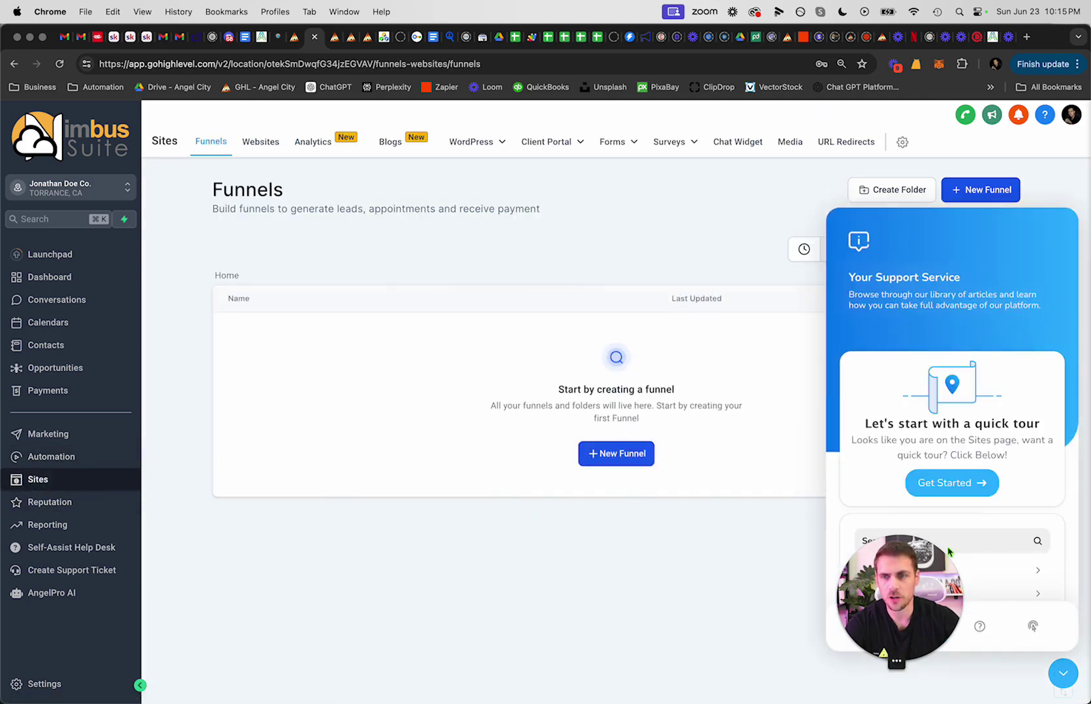
pyautogui.moveTo(882, 597); pyautogui.dragTo(537, 615)
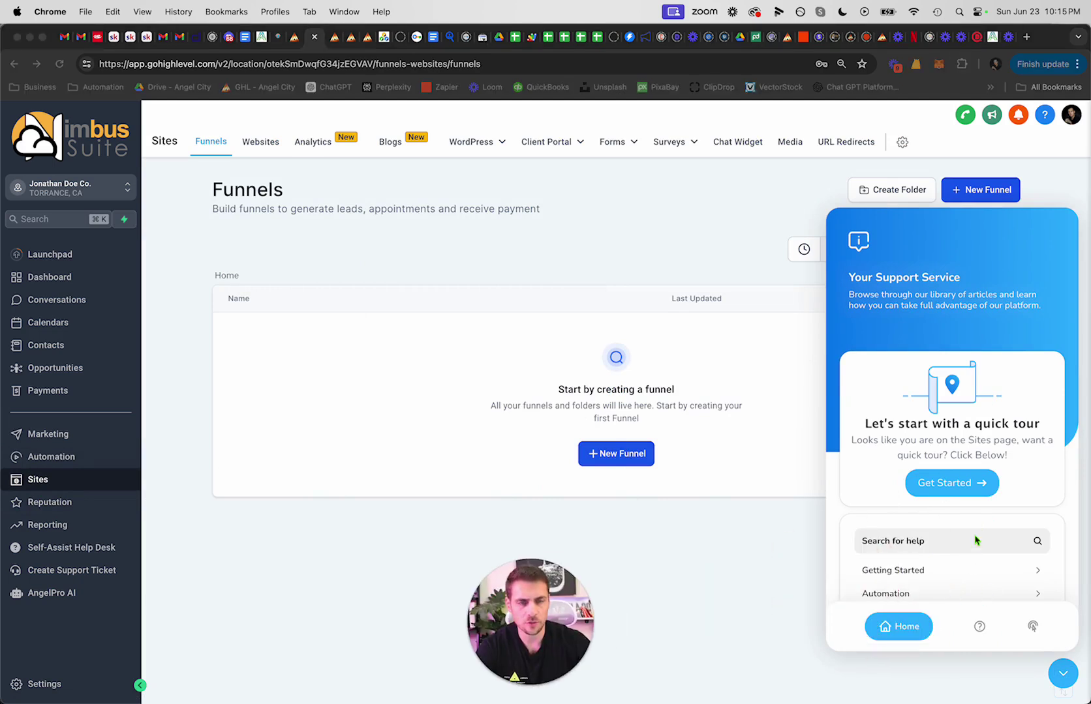
pyautogui.scroll(-2, 974, 543)
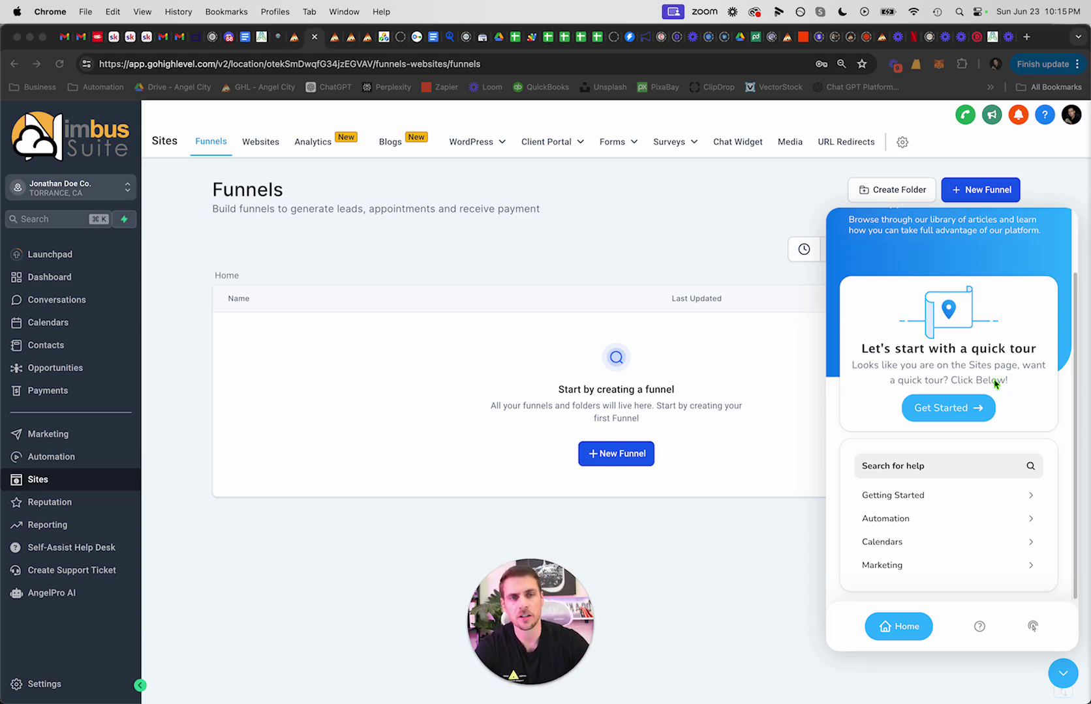
# Step: Close the support widget and ask the Self-Assist Help Desk's AI assistant "How do I build an automation?"
pyautogui.click(1063, 673)
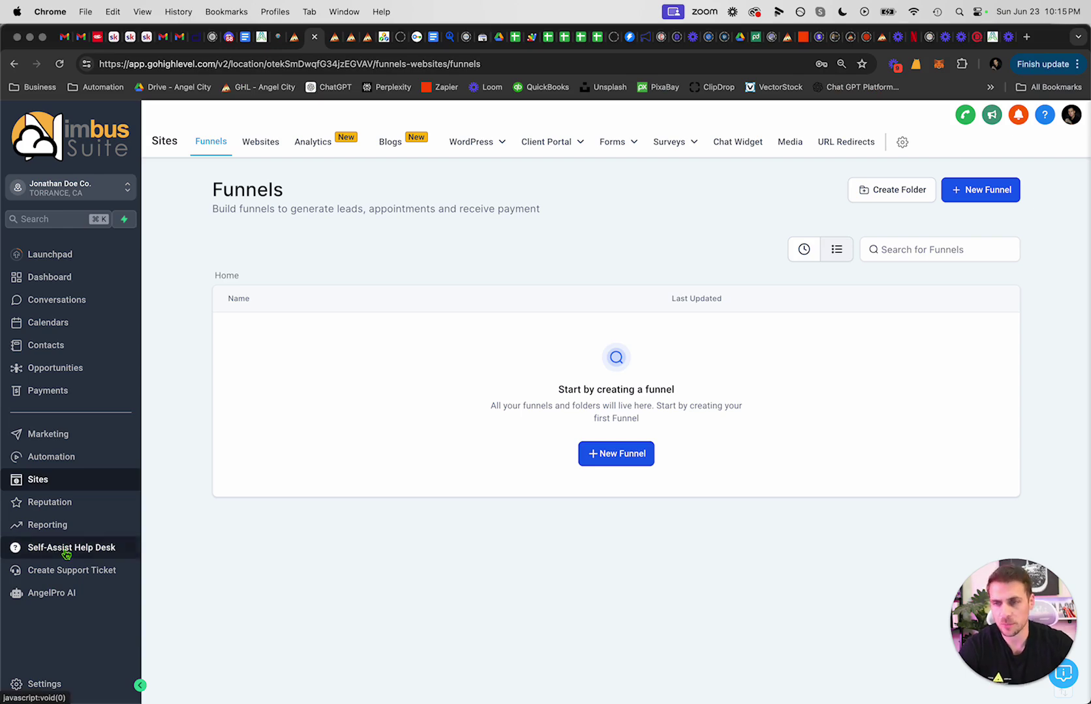
pyautogui.click(65, 553)
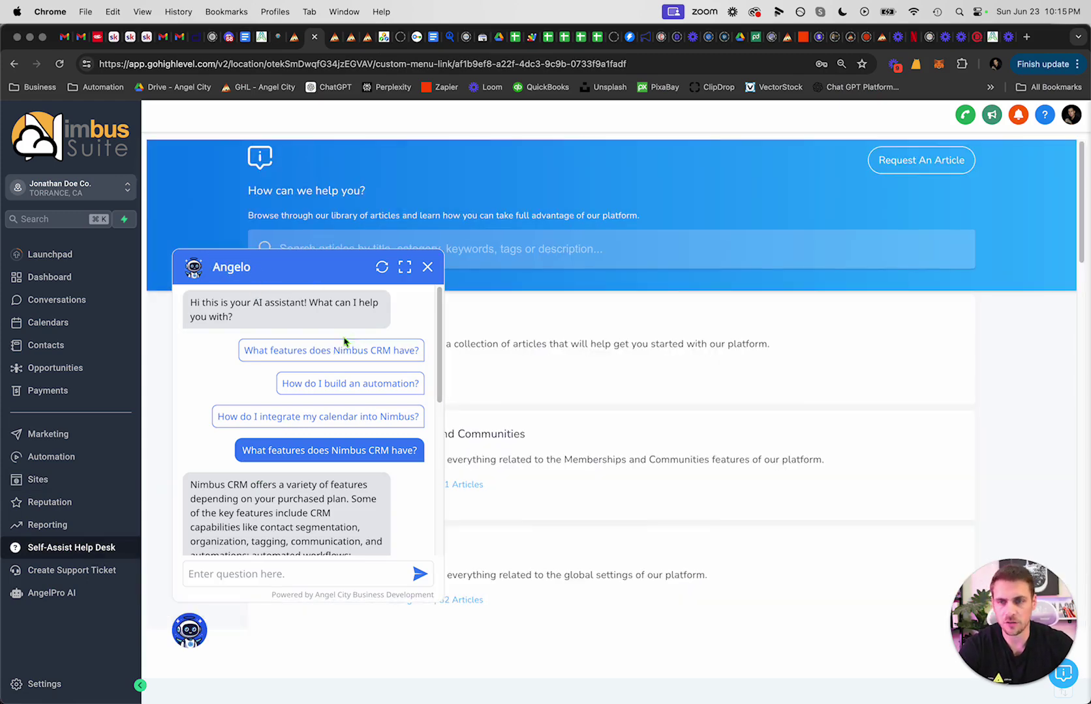
pyautogui.click(352, 383)
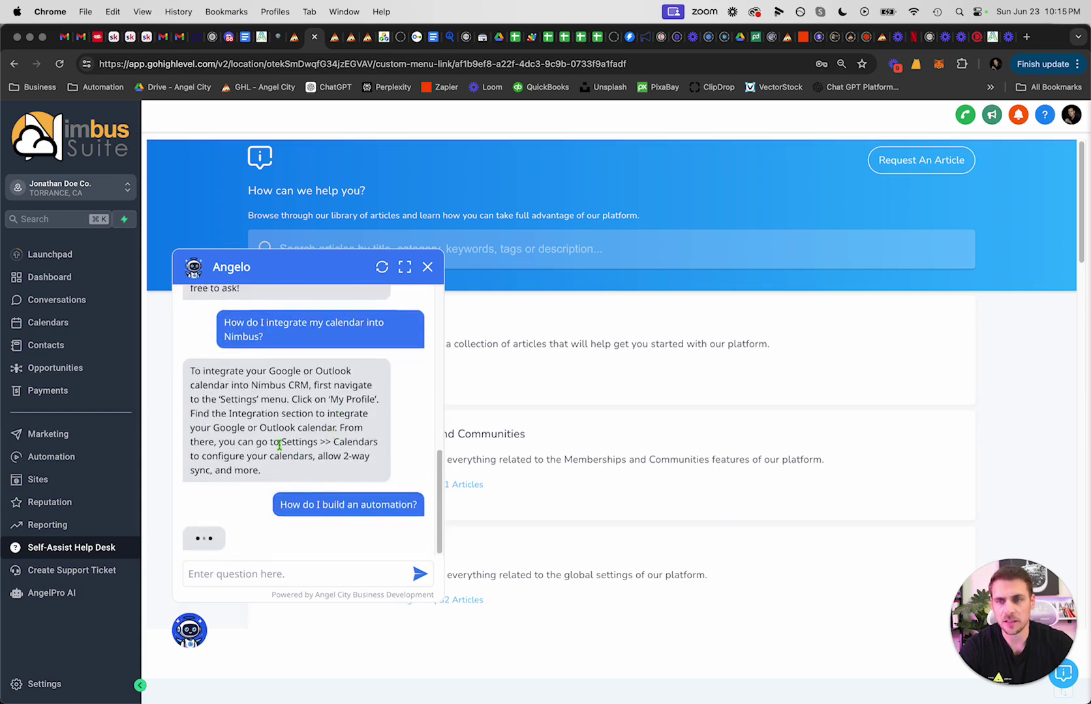
# Step: Visit the Automation page briefly, reopen the help desk assistant and read its steps for building an automation
pyautogui.click(51, 458)
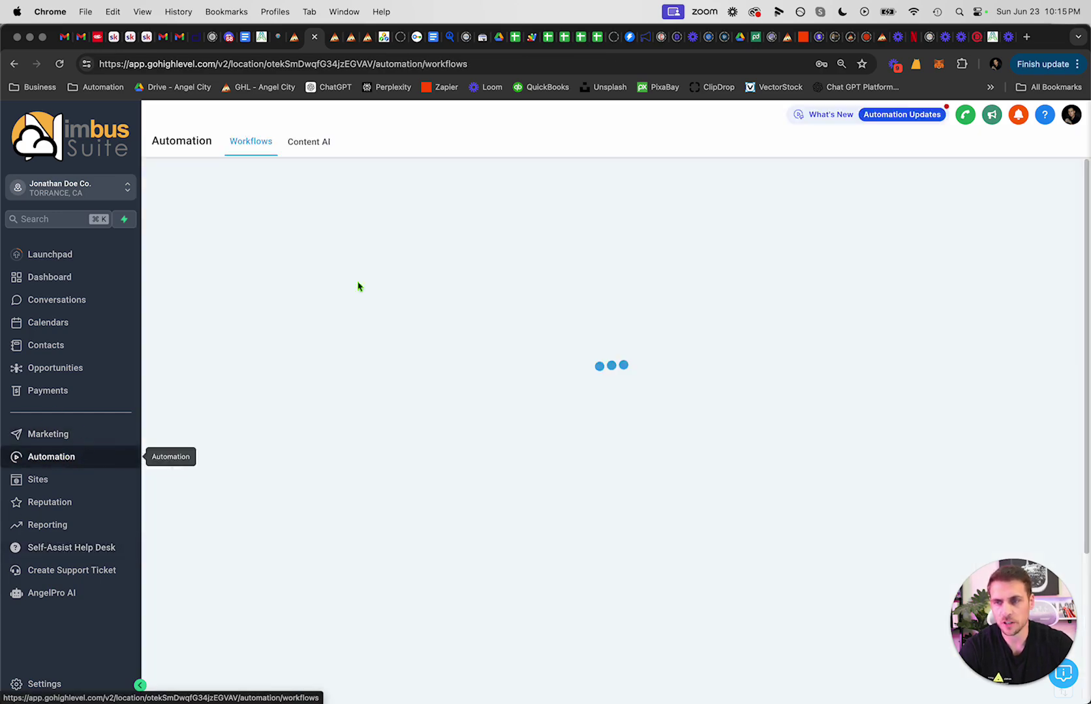
pyautogui.click(62, 550)
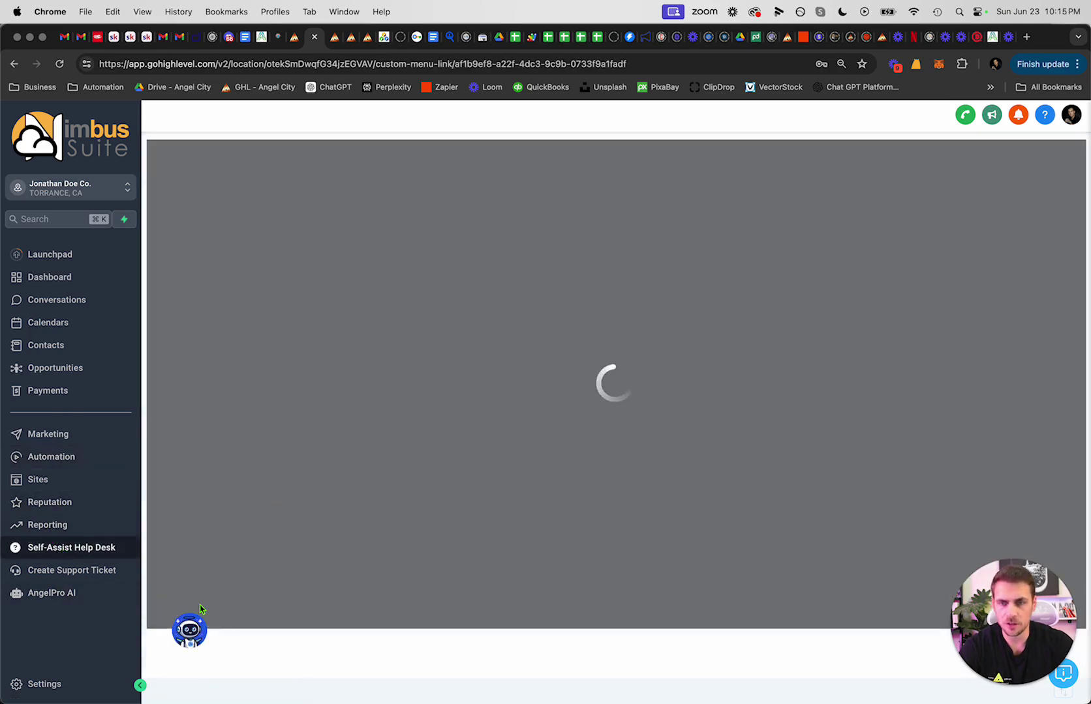
pyautogui.click(189, 630)
pyautogui.scroll(-5, 292, 497)
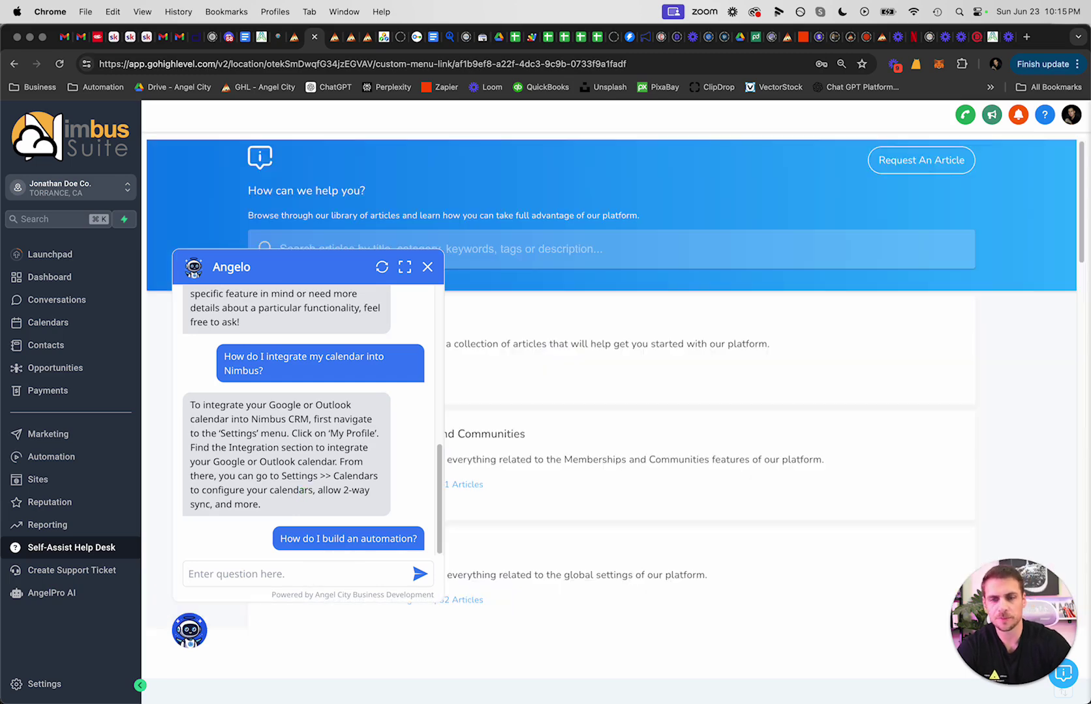
pyautogui.scroll(10, 292, 453)
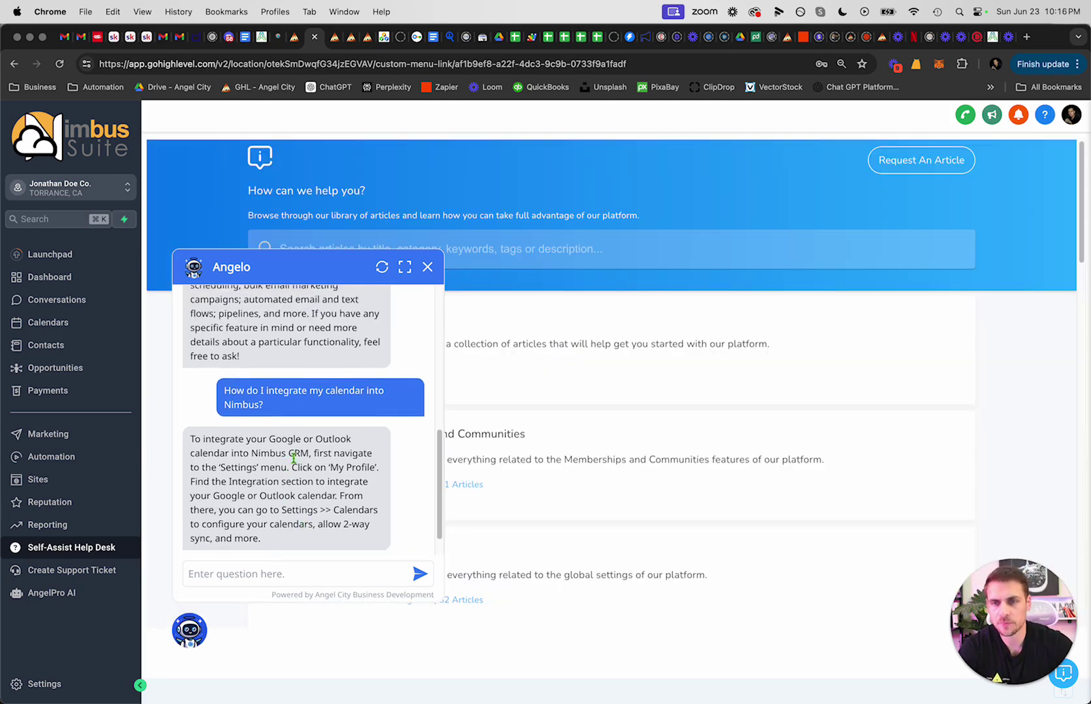
pyautogui.scroll(-5, 381, 457)
pyautogui.scroll(-2, 383, 469)
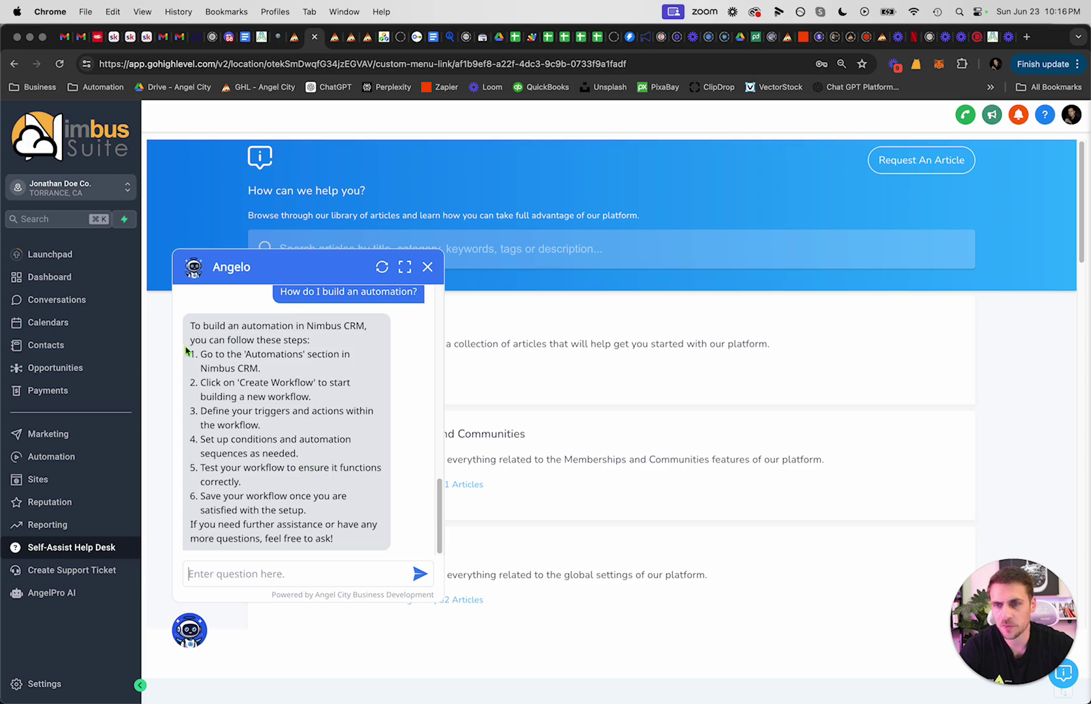
pyautogui.moveTo(194, 325); pyautogui.dragTo(344, 516)
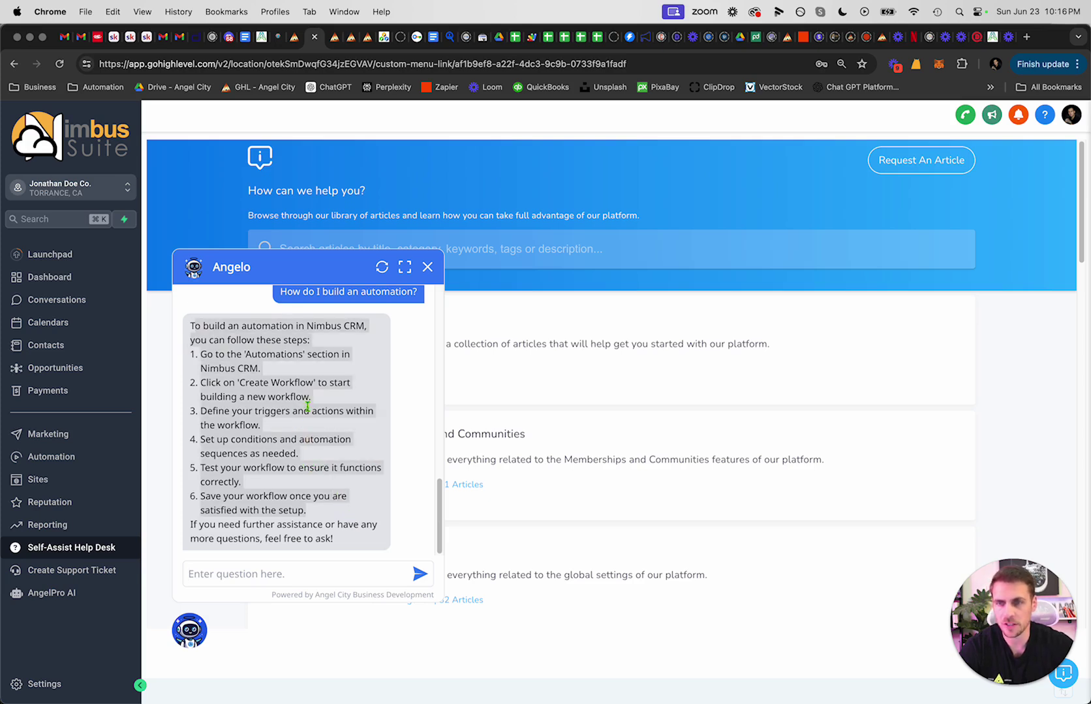
# Step: Open the Create Support Ticket form and examine its fields, including Full Name, without filling anything in
pyautogui.click(73, 571)
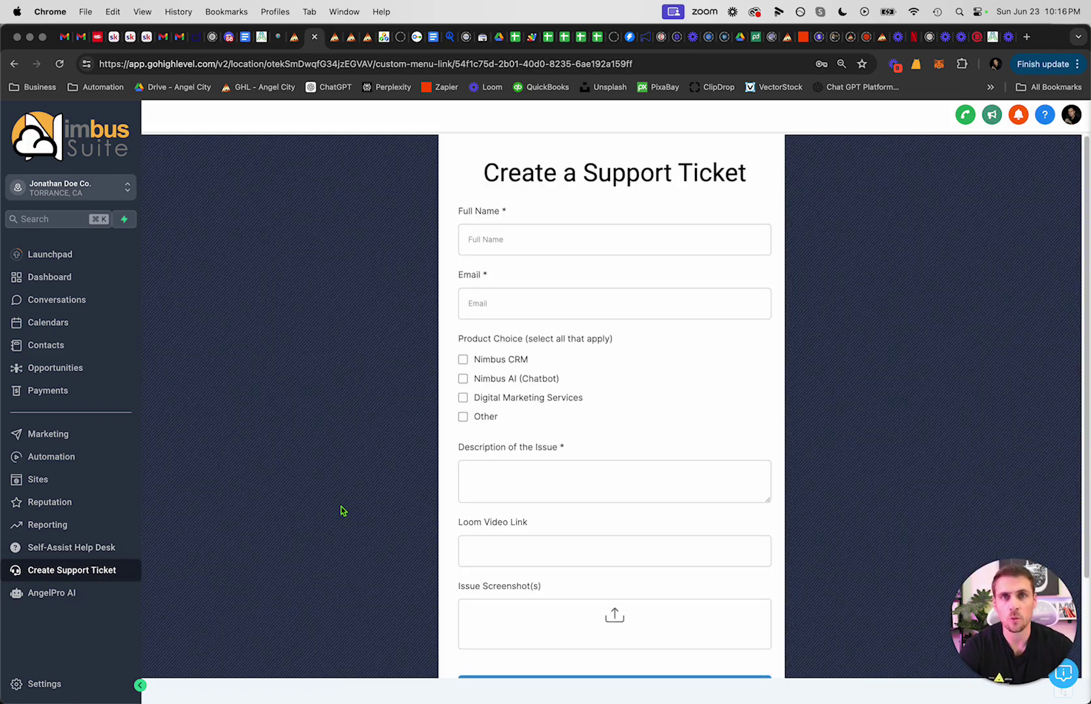
pyautogui.click(532, 235)
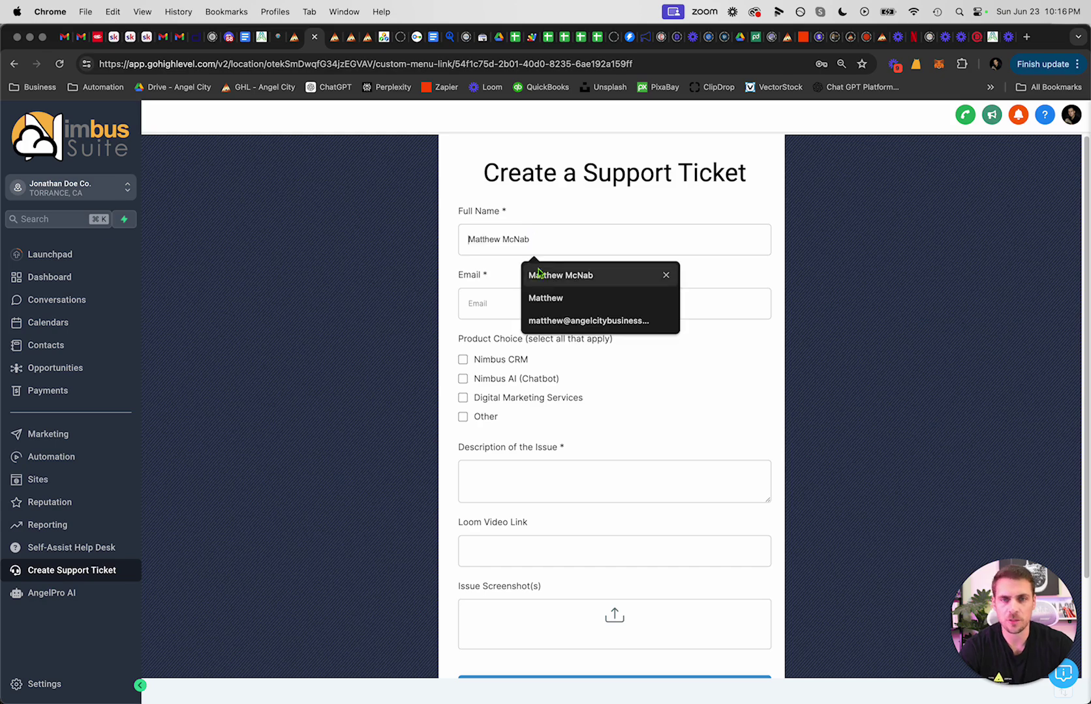
pyautogui.click(664, 394)
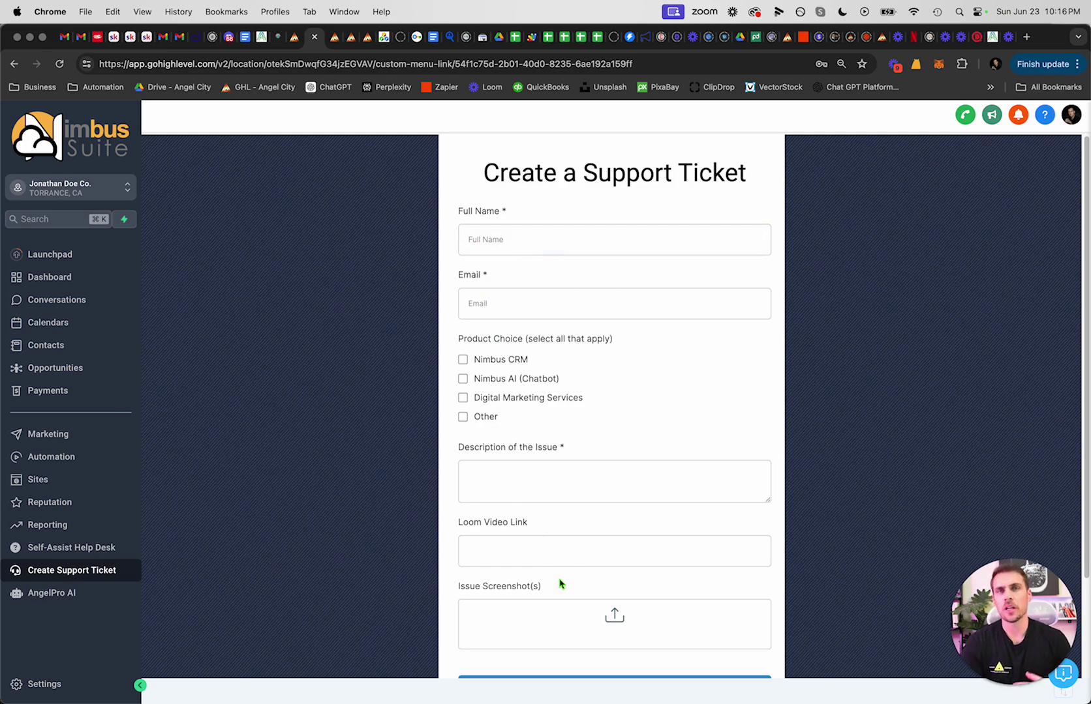
# Step: Switch to AngelPro AI, log in as the listed active user and examine the Bots Overview
pyautogui.click(60, 605)
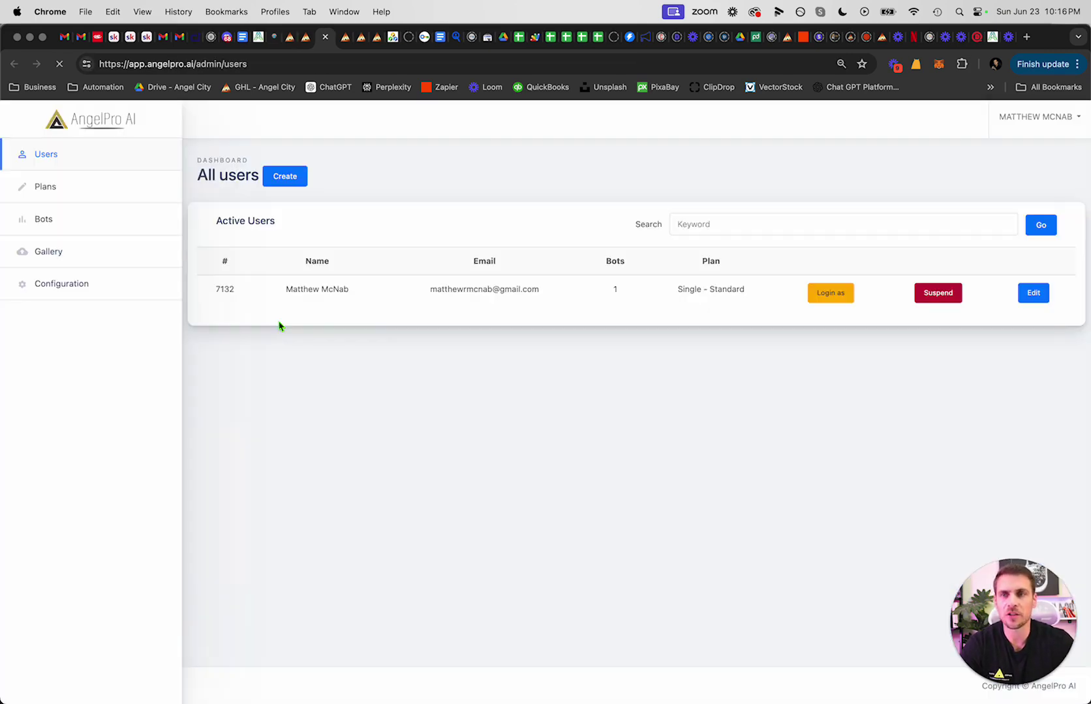
pyautogui.click(838, 296)
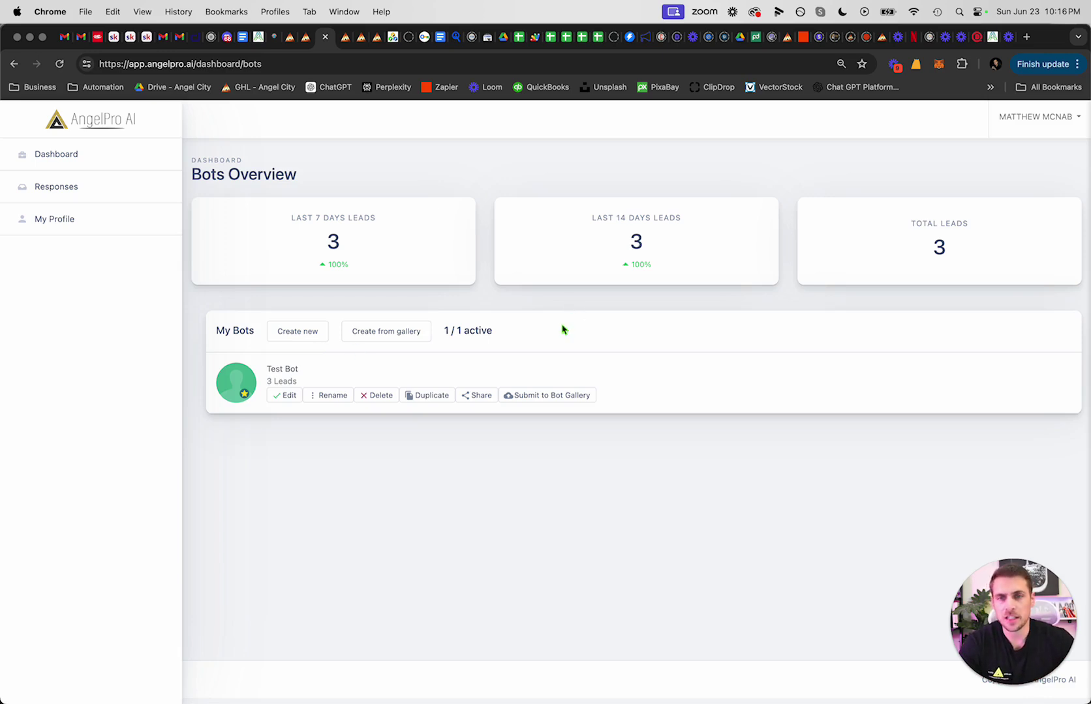
pyautogui.moveTo(360, 348); pyautogui.dragTo(193, 335)
pyautogui.click(611, 341)
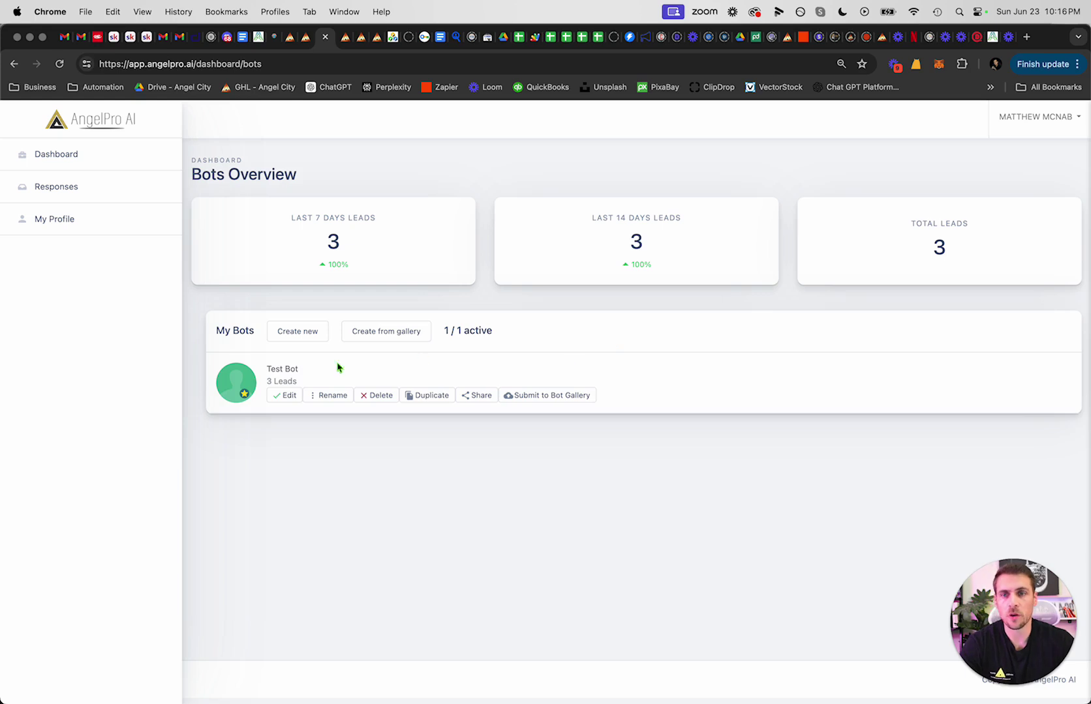
# Step: Open Test Bot for editing and examine its widget style settings, from position and messages to avatar and theme
pyautogui.click(265, 376)
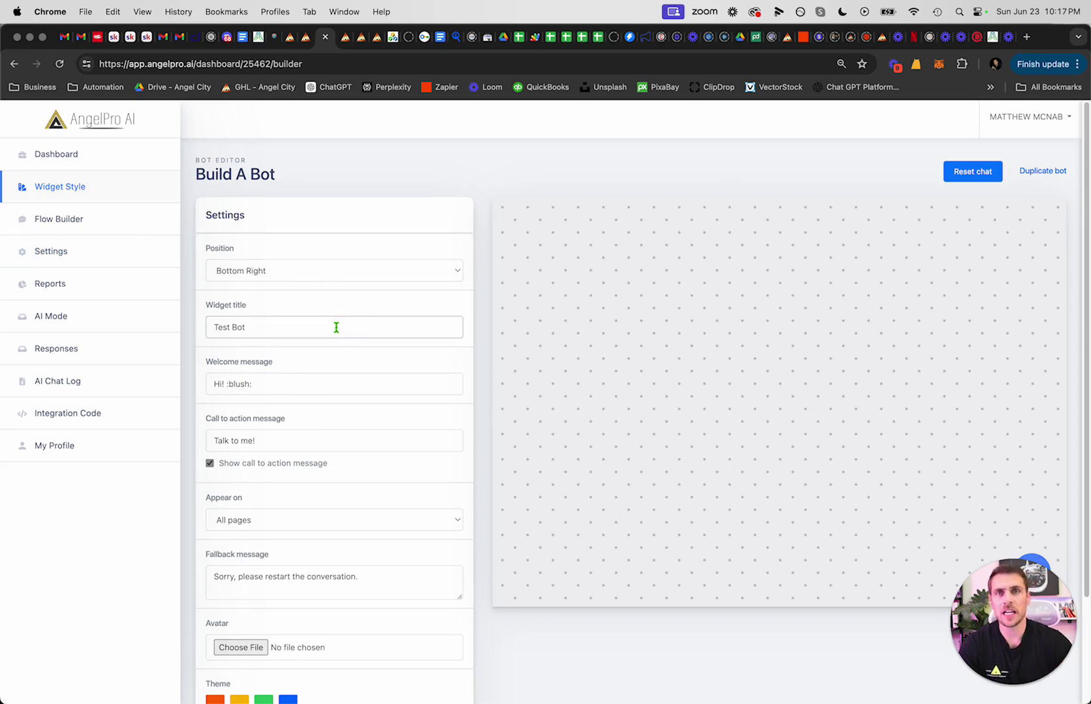
pyautogui.scroll(-4, 307, 323)
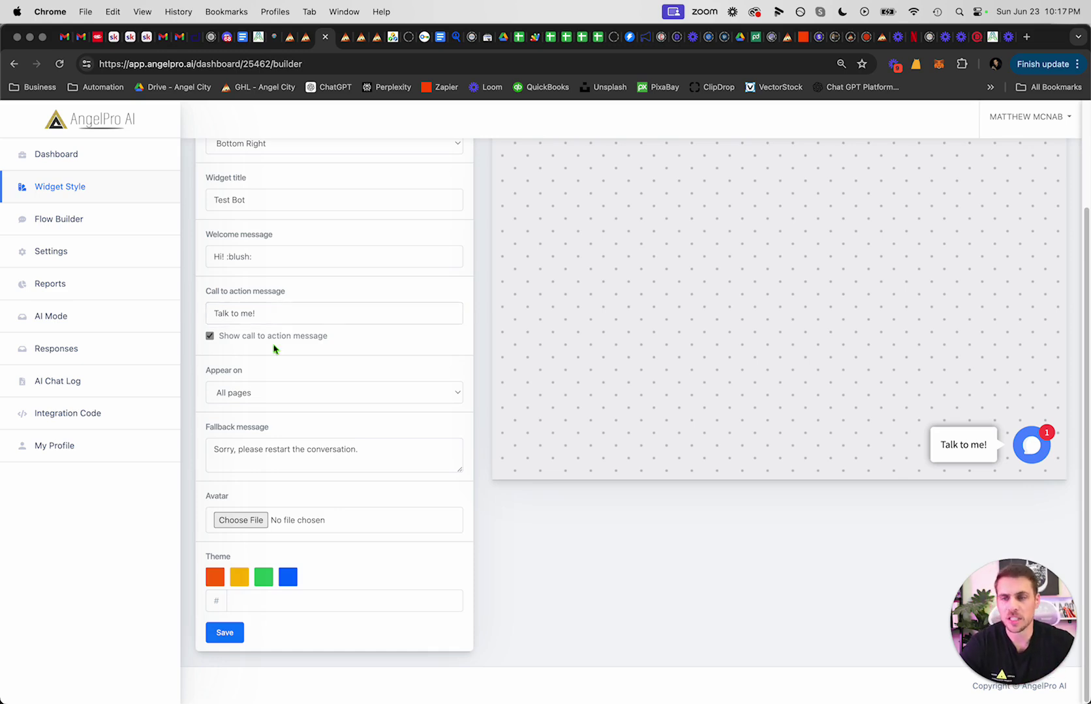
pyautogui.scroll(5, 321, 354)
pyautogui.scroll(-4, 369, 491)
pyautogui.scroll(-1, 369, 491)
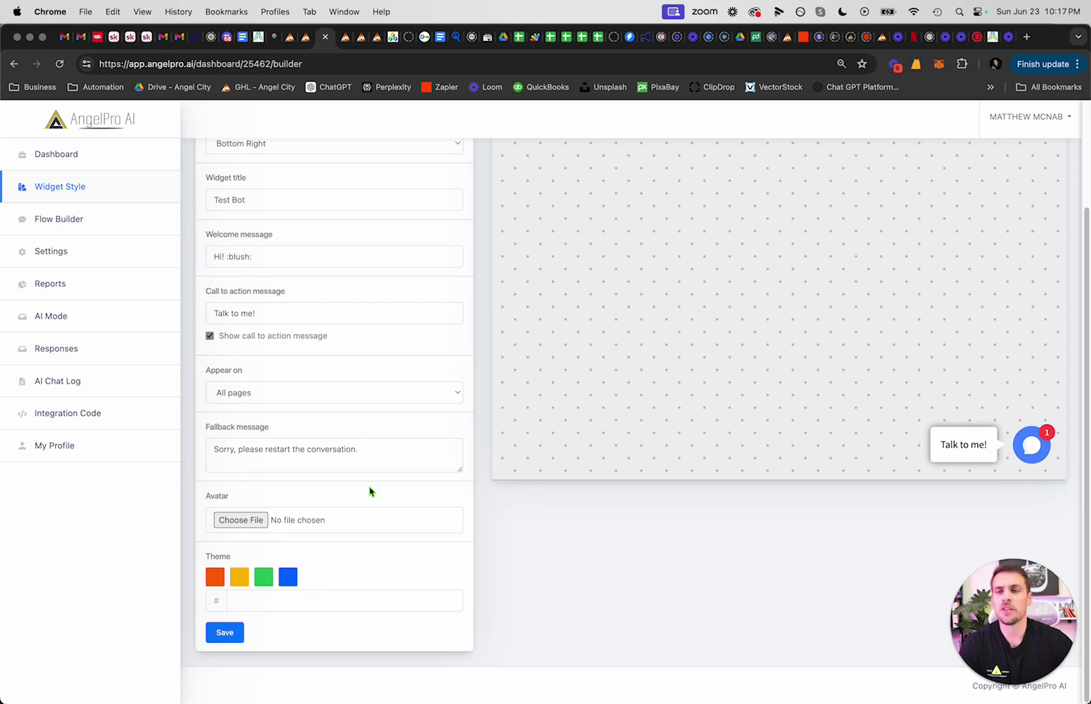
pyautogui.scroll(4, 370, 491)
# Step: Open Test Bot's Flow Builder, examine its multi-choice branches and return to the bot menu without saving
pyautogui.click(69, 232)
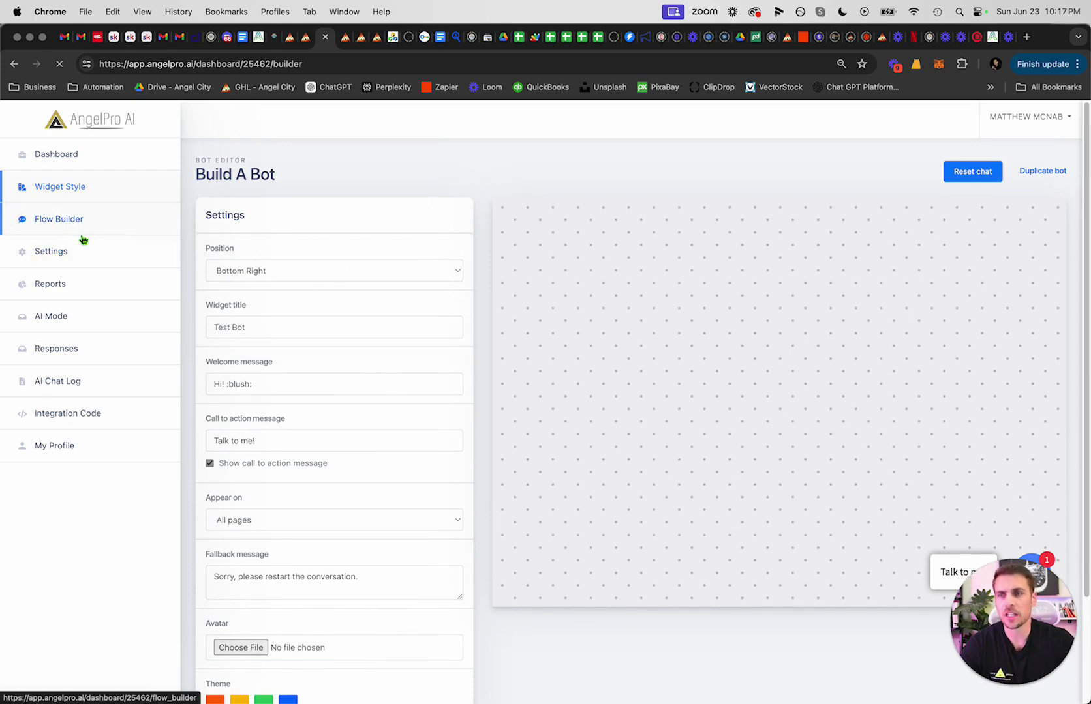
pyautogui.scroll(-5, 569, 370)
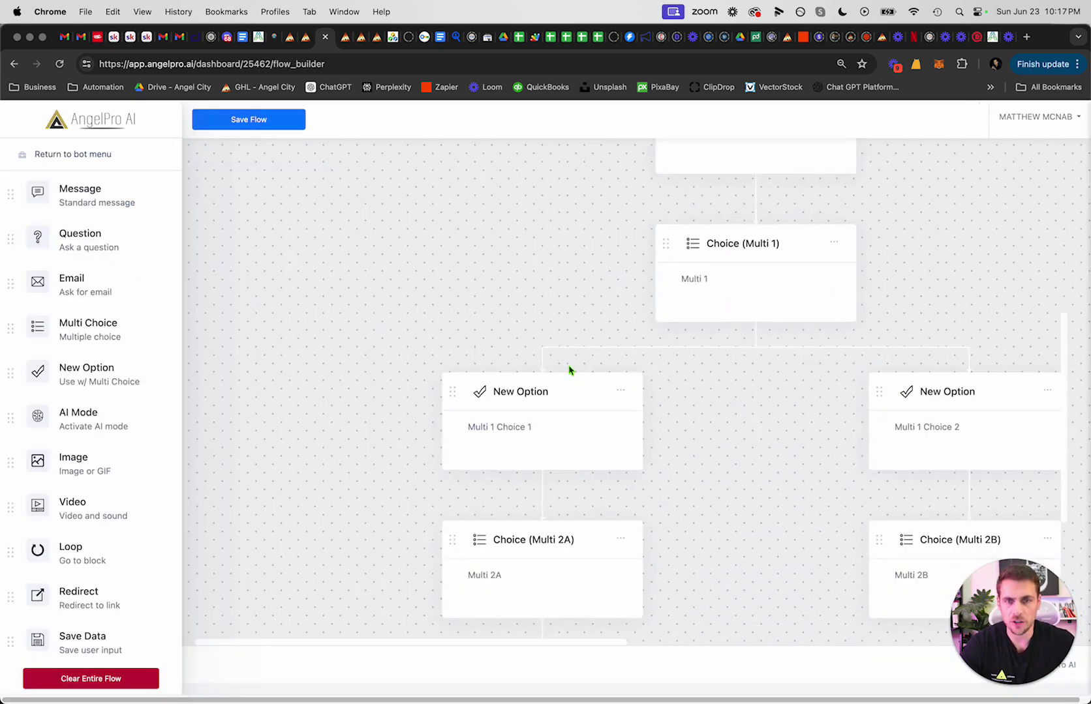
pyautogui.scroll(-5, 569, 370)
pyautogui.click(104, 175)
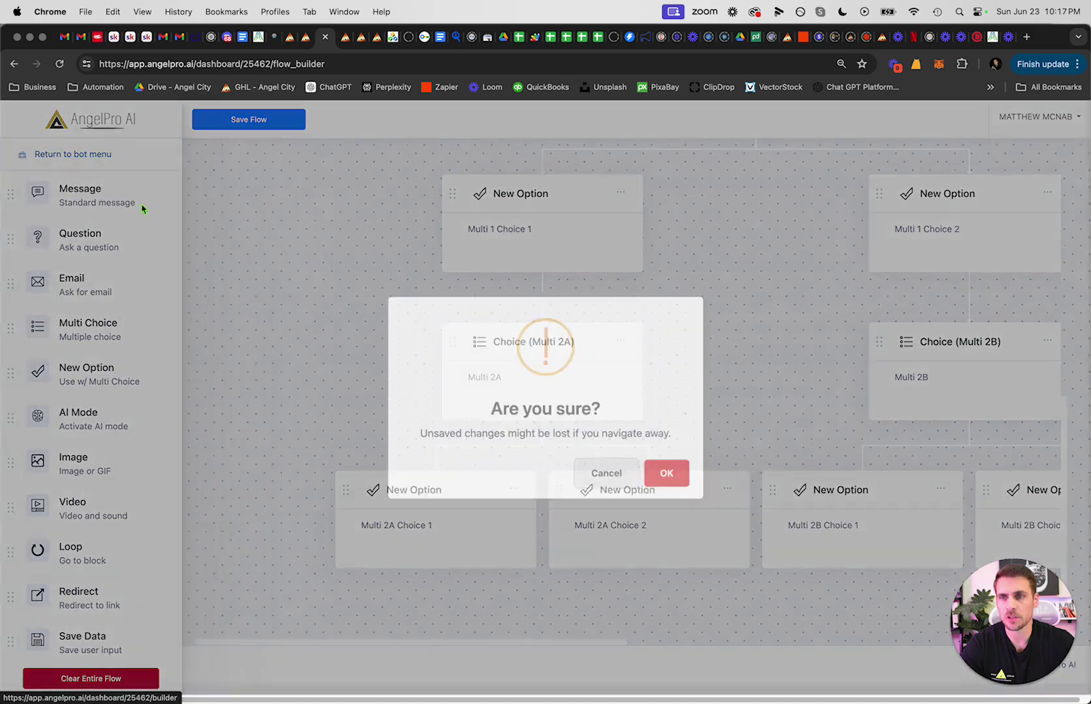
pyautogui.click(660, 469)
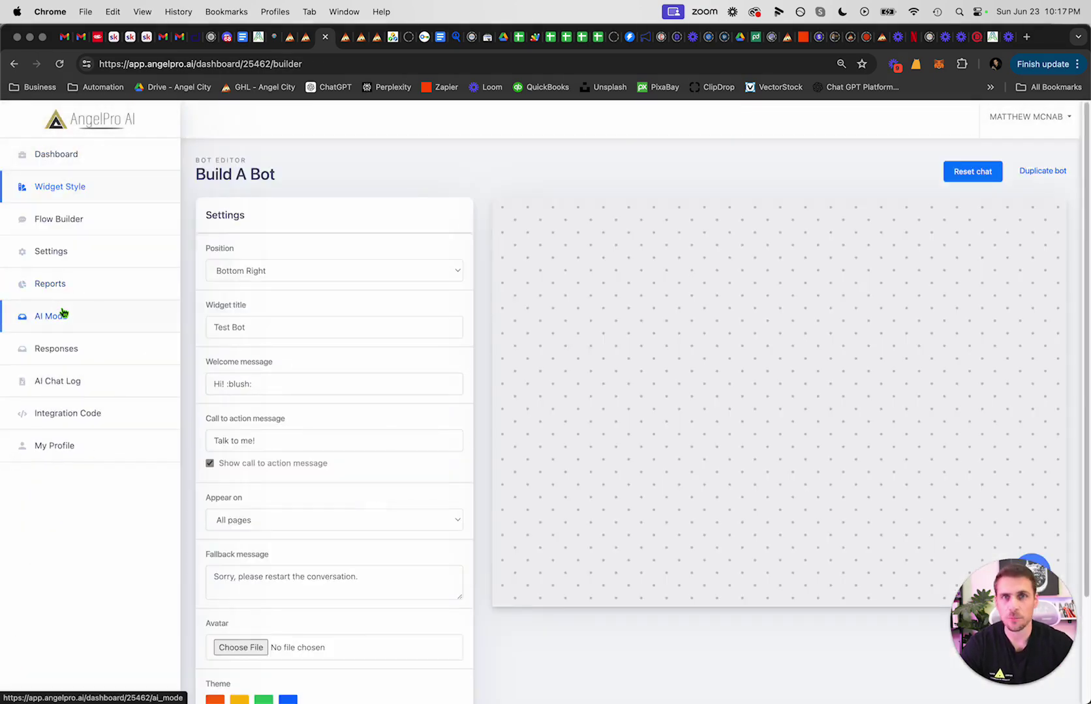
# Step: View Test Bot's Settings page, then close AngelPro AI and return to the GoHighLevel sub-account
pyautogui.click(62, 257)
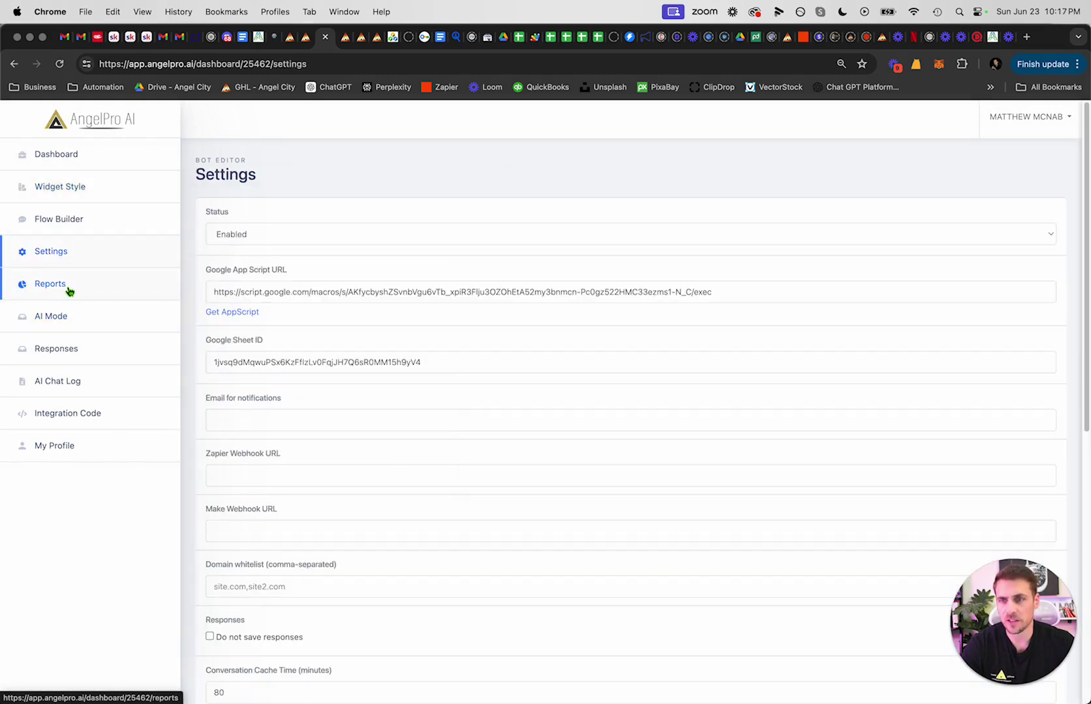
pyautogui.click(322, 38)
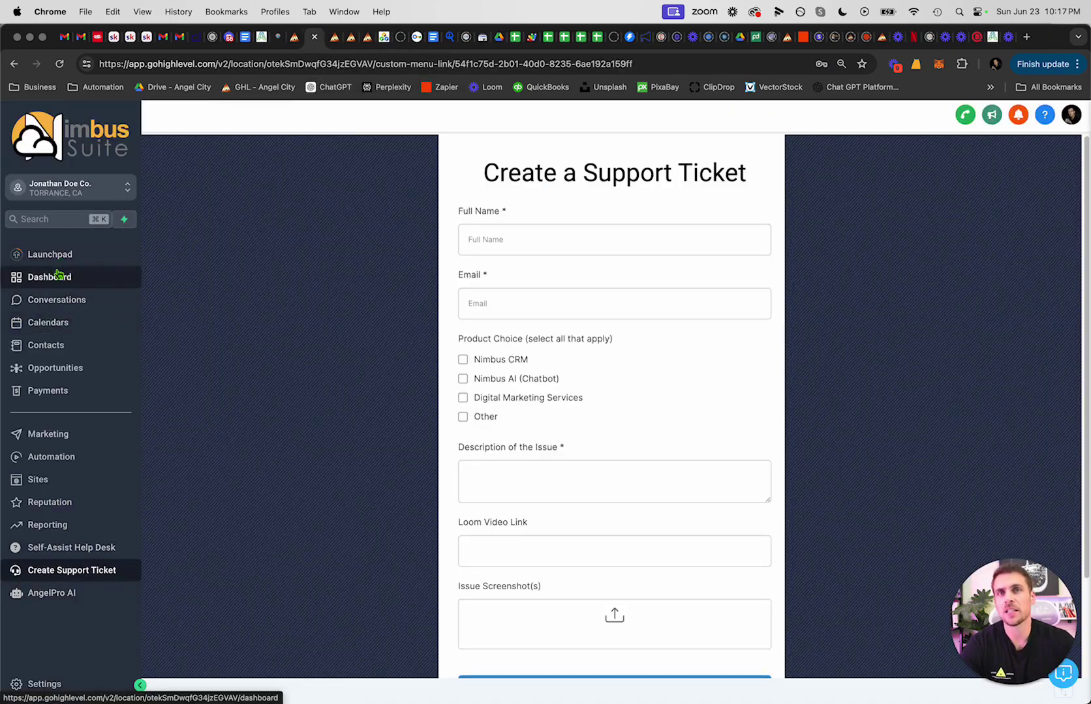
# Step: Open the sub-account's settings and examine the Business Profile's general information, physical address and authorized representative fields
pyautogui.click(52, 684)
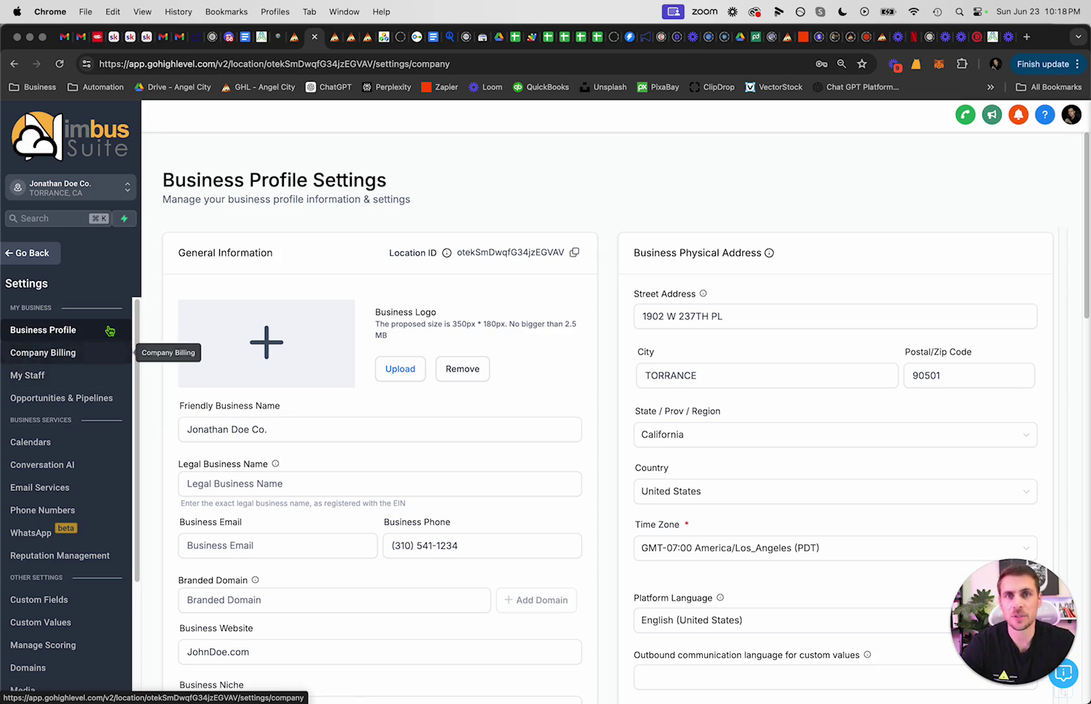
pyautogui.scroll(-2, 457, 346)
pyautogui.scroll(-14, 349, 388)
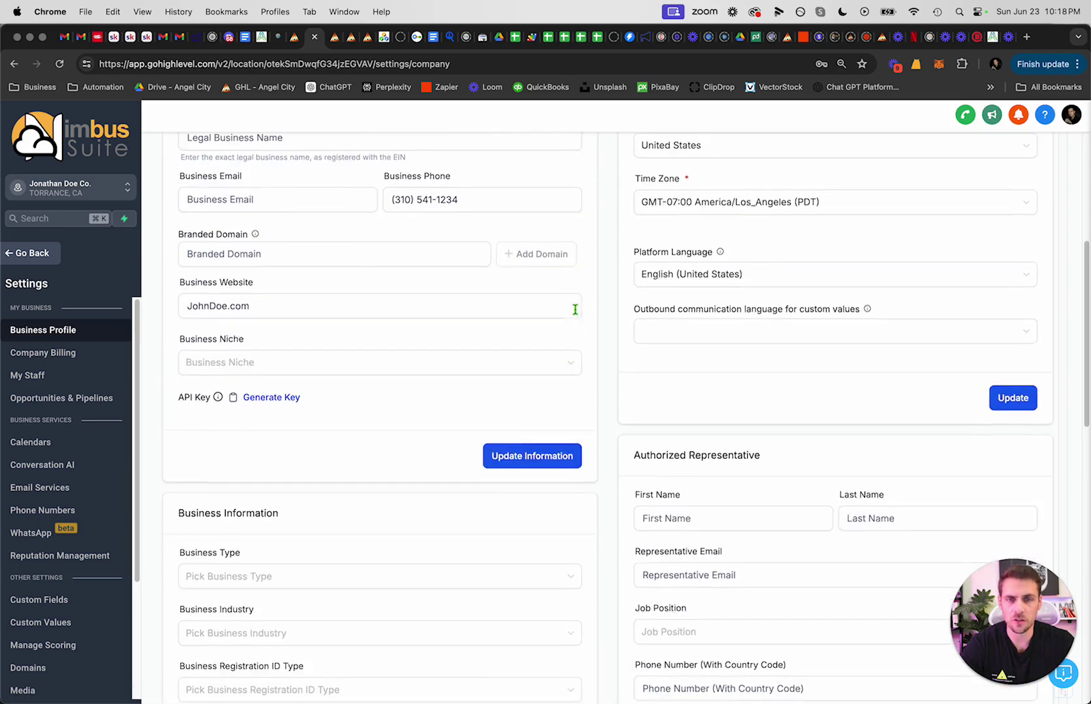
pyautogui.scroll(-2, 456, 327)
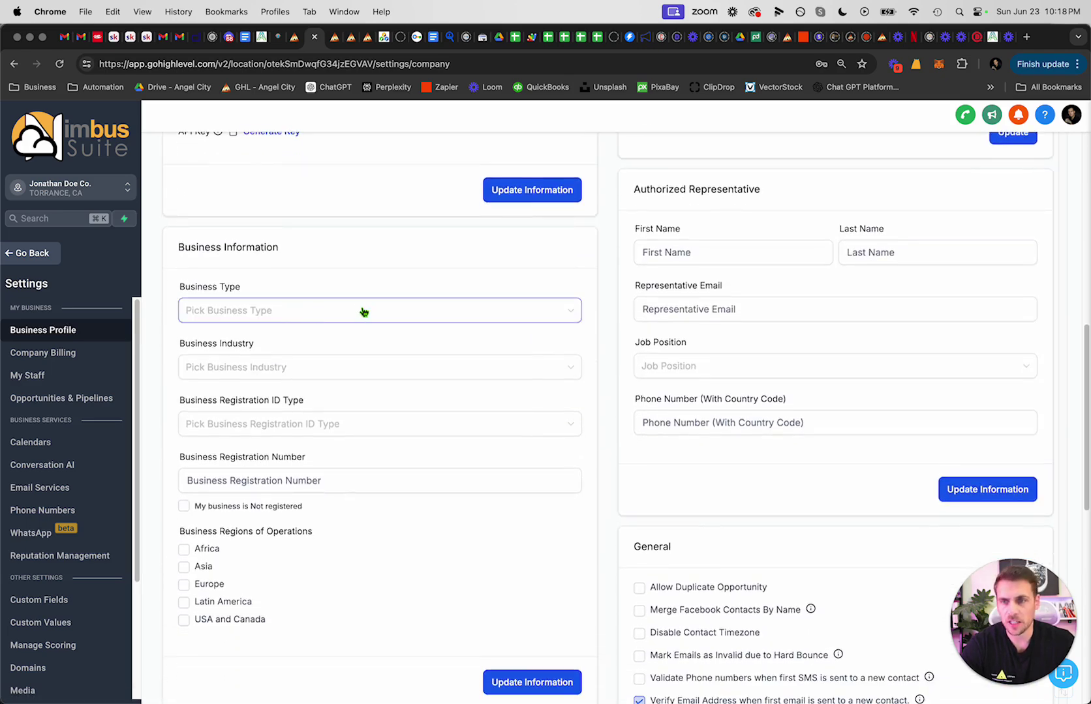
# Step: Examine the business type, industry, registration and regions of operations options under Business Information without choosing any
pyautogui.click(331, 314)
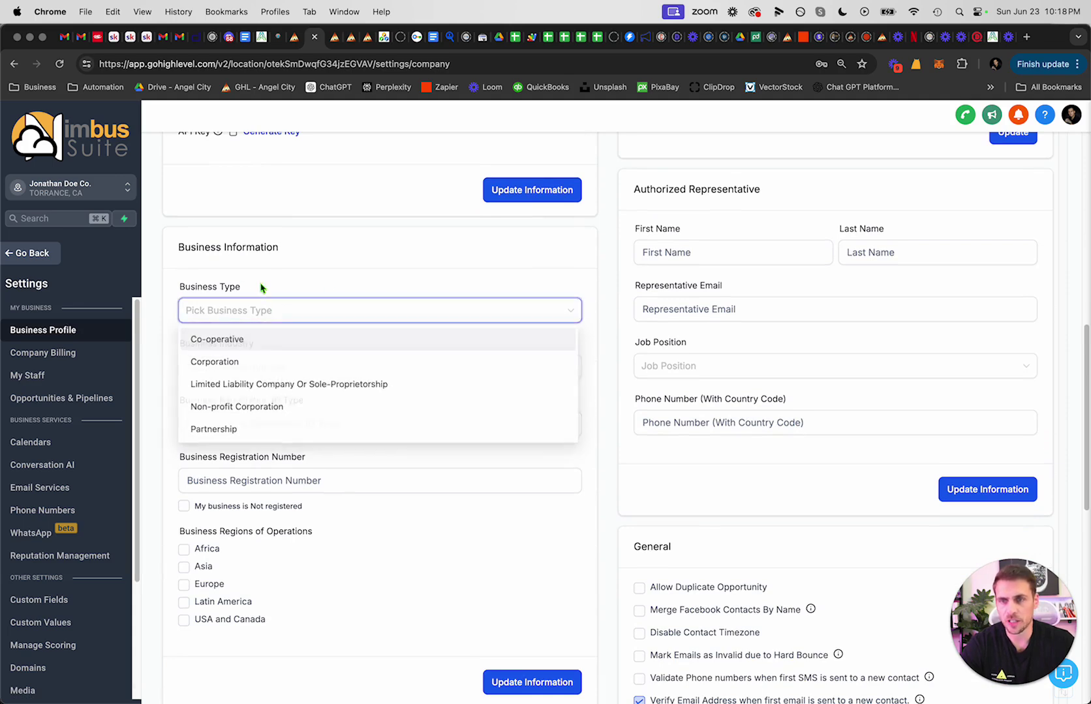
pyautogui.click(264, 289)
pyautogui.click(326, 368)
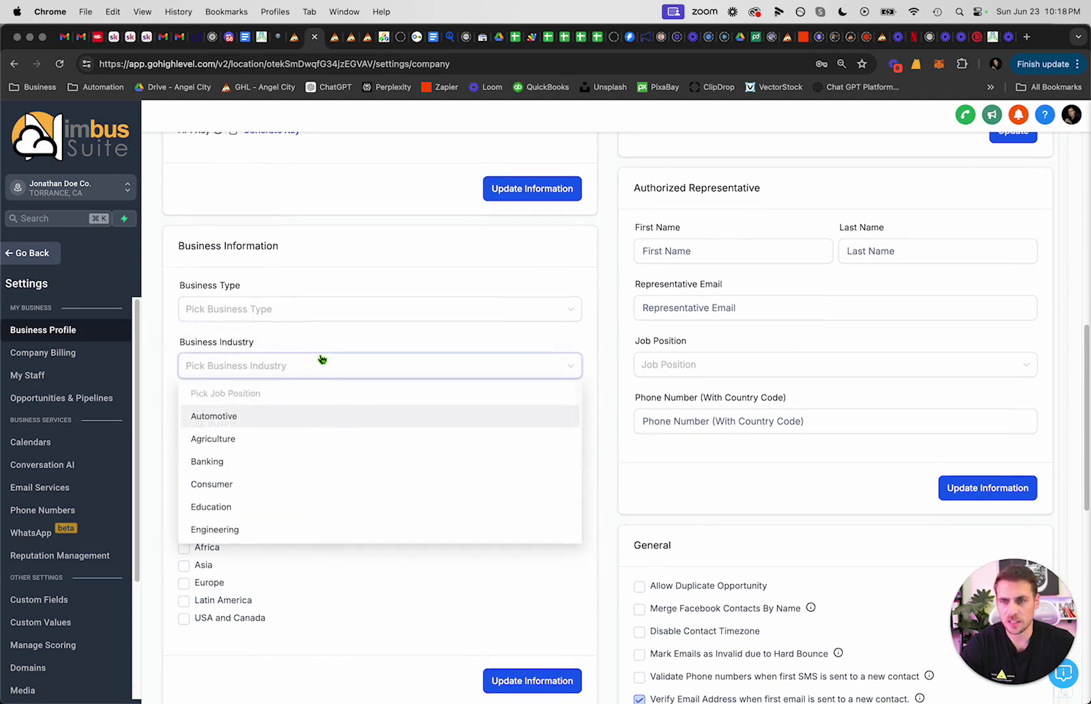
pyautogui.click(345, 327)
pyautogui.click(240, 490)
pyautogui.click(289, 477)
pyautogui.press('Escape')
pyautogui.click(365, 422)
pyautogui.scroll(-3, 406, 425)
pyautogui.scroll(-2, 470, 392)
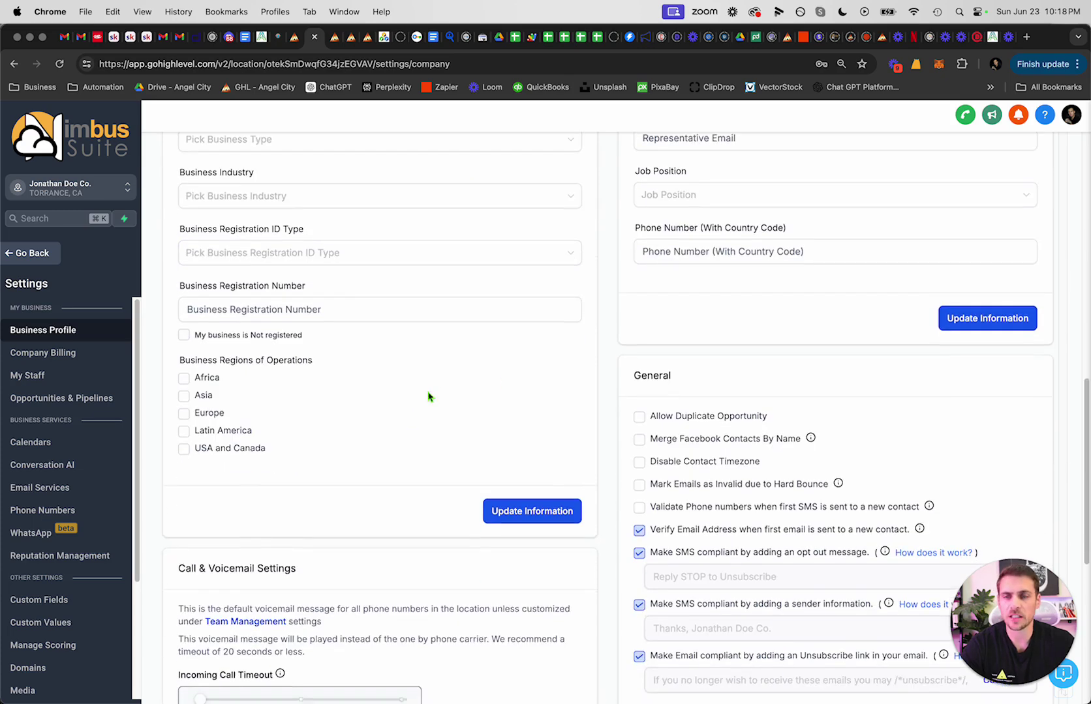
pyautogui.moveTo(179, 352); pyautogui.dragTo(238, 352)
pyautogui.click(238, 353)
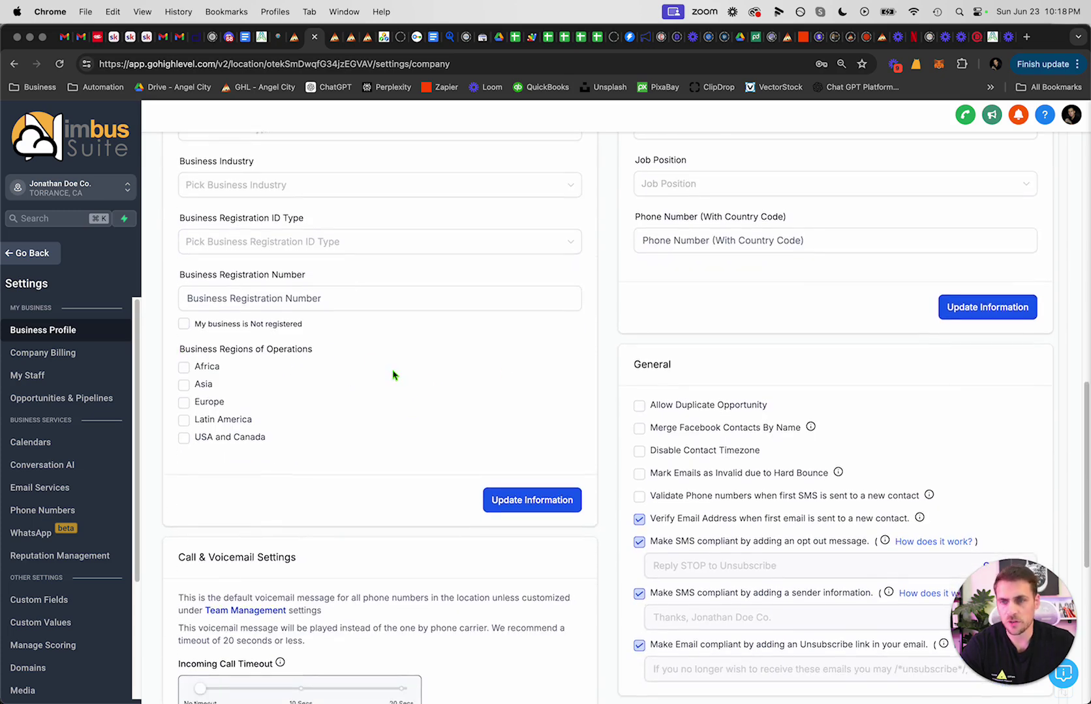
# Step: Examine the Call & Voicemail Settings, including the timeout and recording upload, and return to the Business Profile's general information
pyautogui.scroll(-3, 457, 385)
pyautogui.scroll(-2, 529, 406)
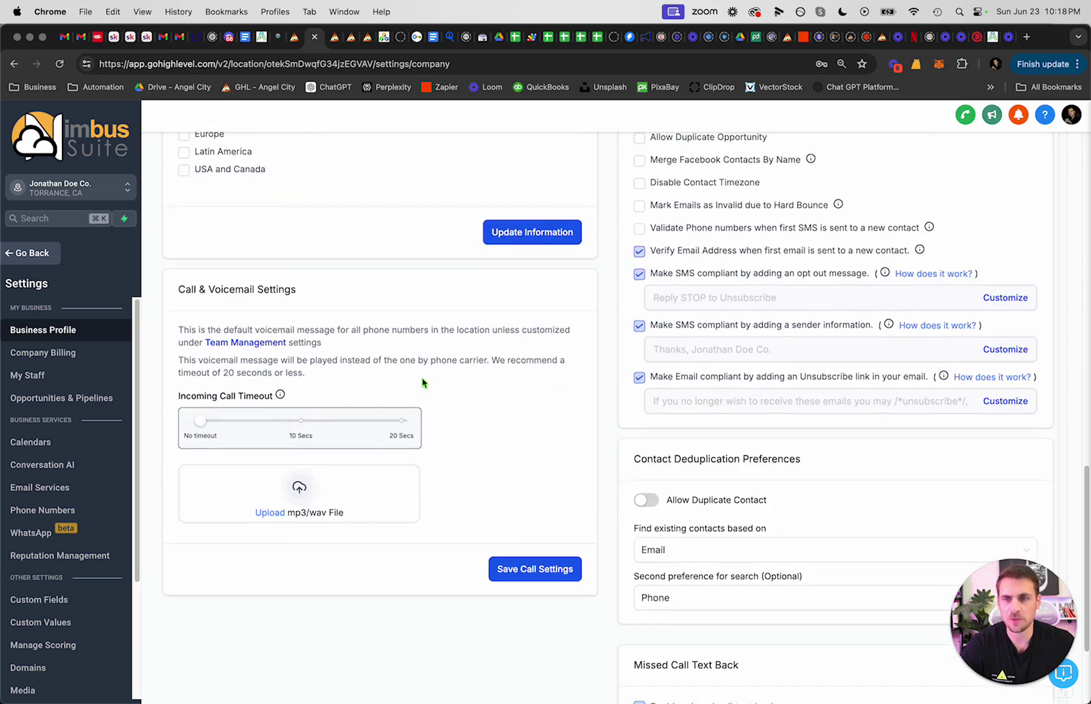
pyautogui.moveTo(177, 289); pyautogui.dragTo(302, 292)
pyautogui.click(301, 292)
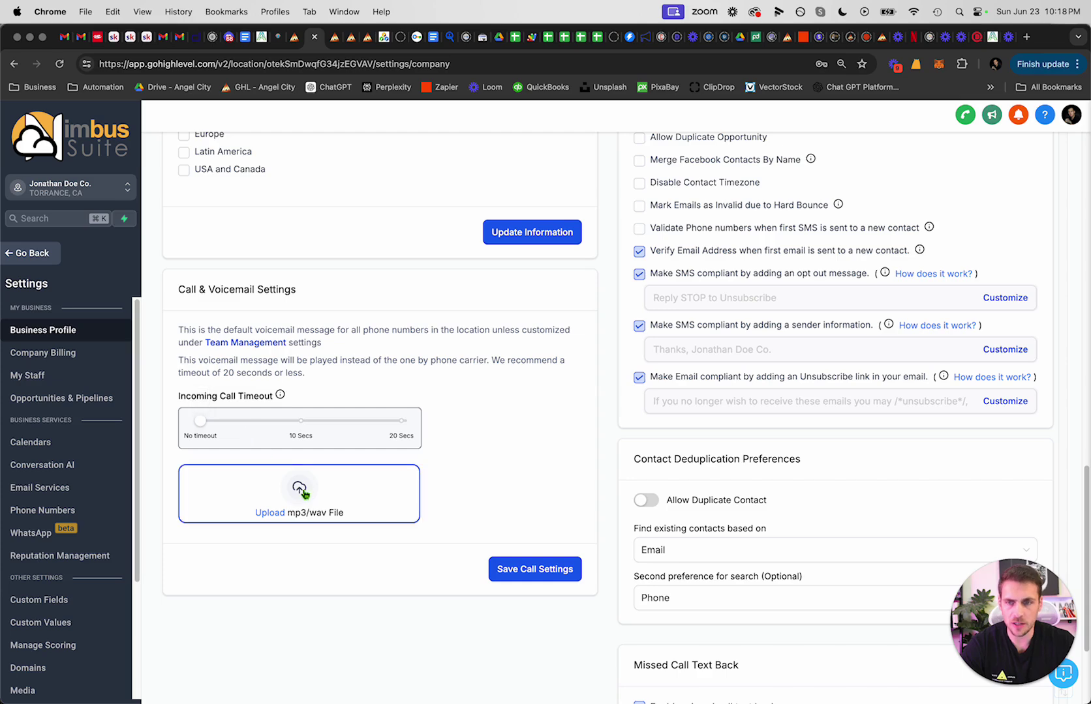
pyautogui.scroll(1, 402, 458)
pyautogui.scroll(6, 418, 457)
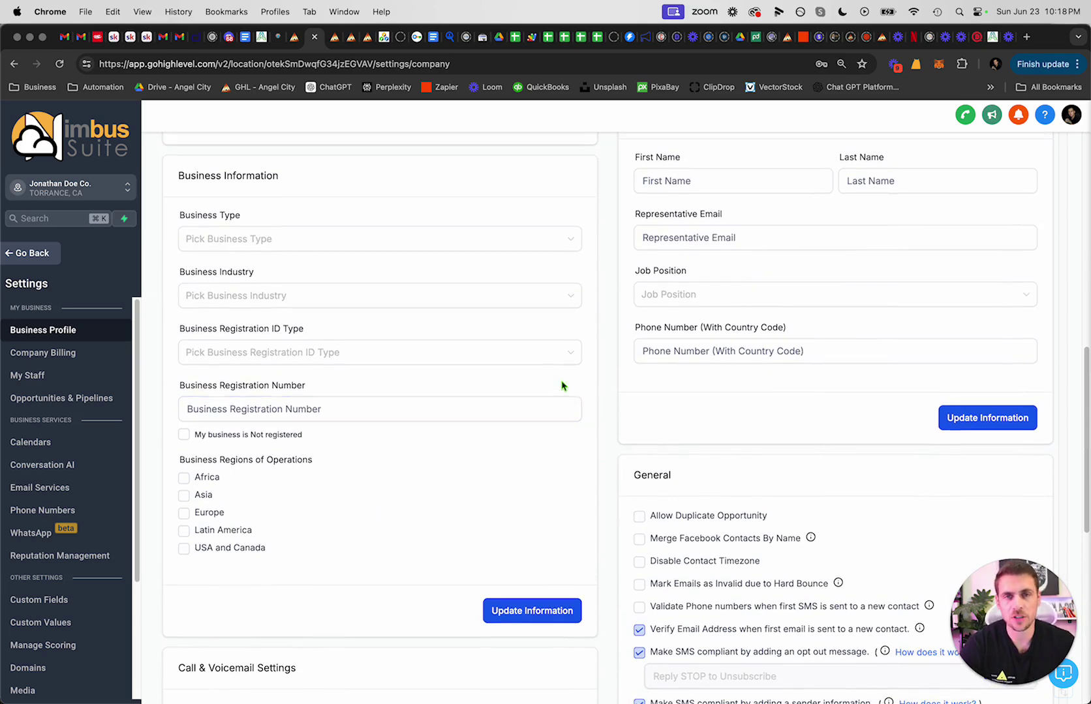
pyautogui.scroll(5, 707, 411)
pyautogui.scroll(6, 757, 417)
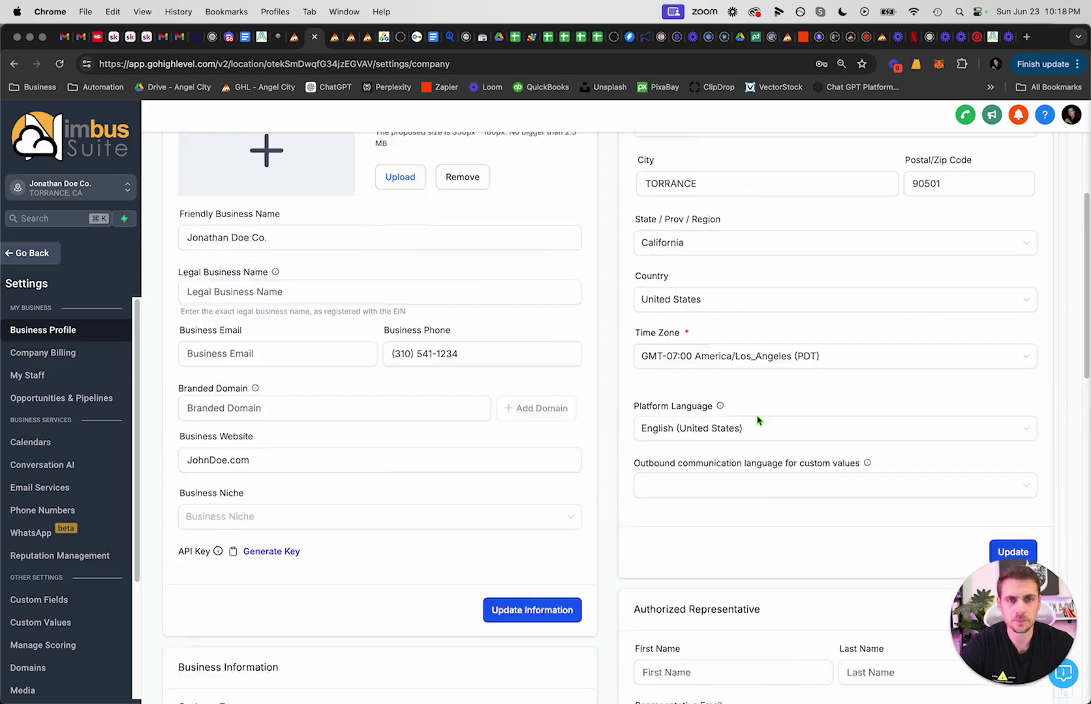
# Step: Examine the Business Profile's time zone, language and authorized representative fields, continuing down to the General options
pyautogui.scroll(-3, 724, 369)
pyautogui.scroll(3, 727, 326)
pyautogui.scroll(-10, 737, 306)
pyautogui.scroll(10, 718, 339)
pyautogui.scroll(-10, 708, 393)
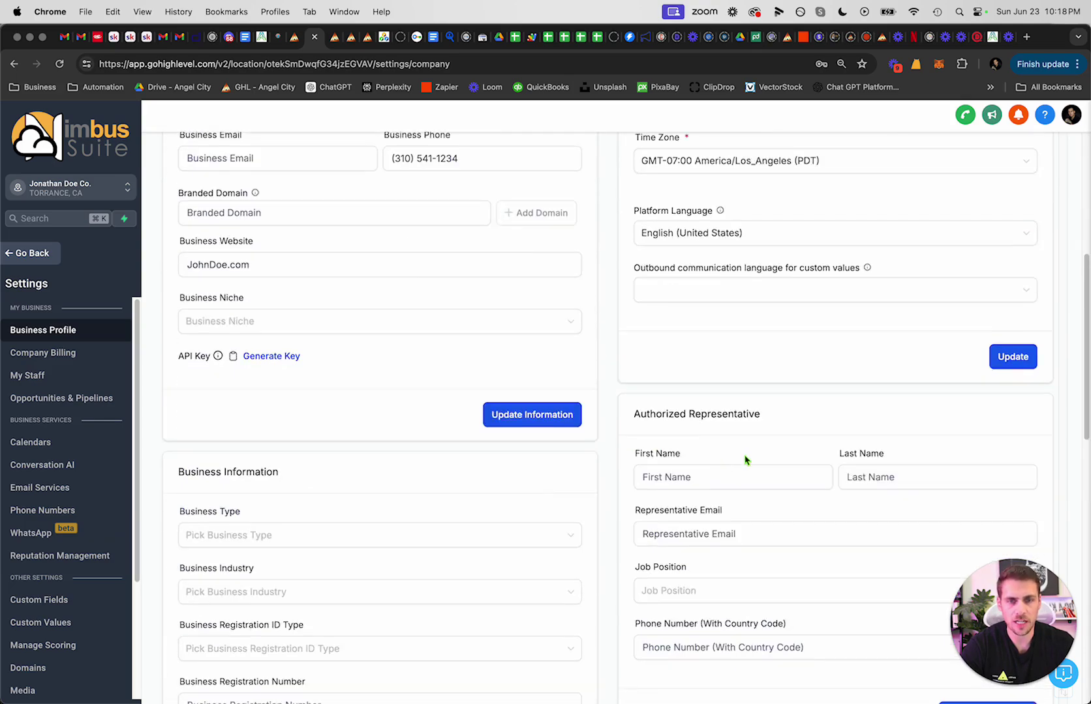
pyautogui.moveTo(633, 236); pyautogui.dragTo(774, 237)
pyautogui.click(776, 239)
pyautogui.scroll(-3, 786, 342)
pyautogui.scroll(-5, 784, 365)
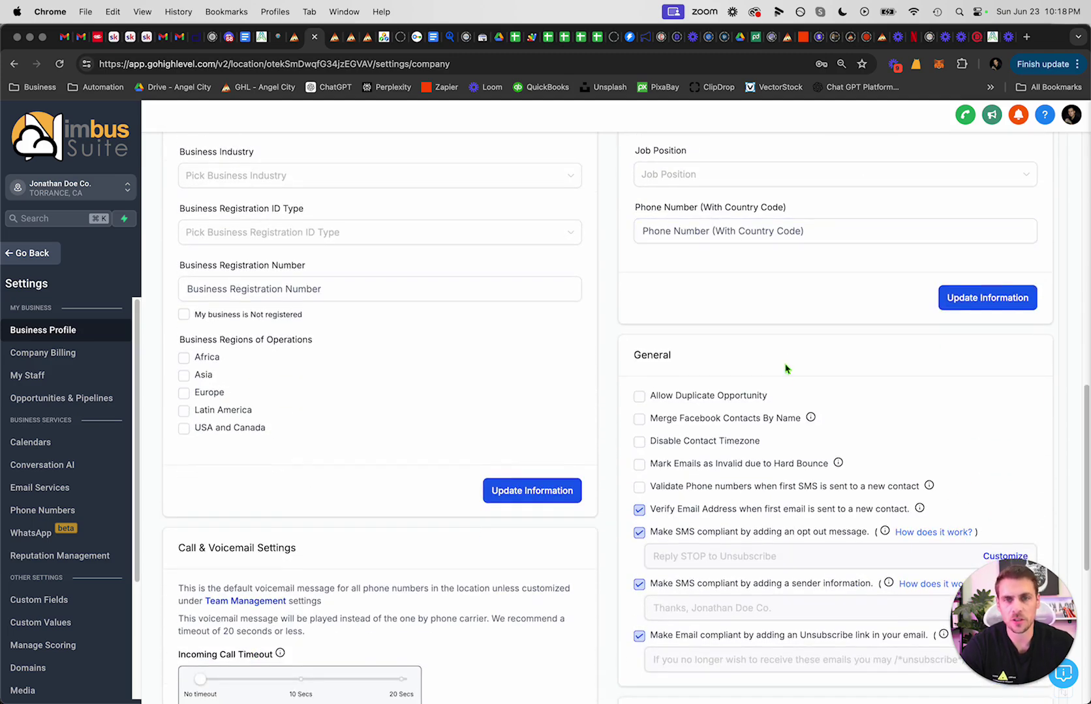
pyautogui.scroll(10, 786, 373)
pyautogui.scroll(-10, 786, 377)
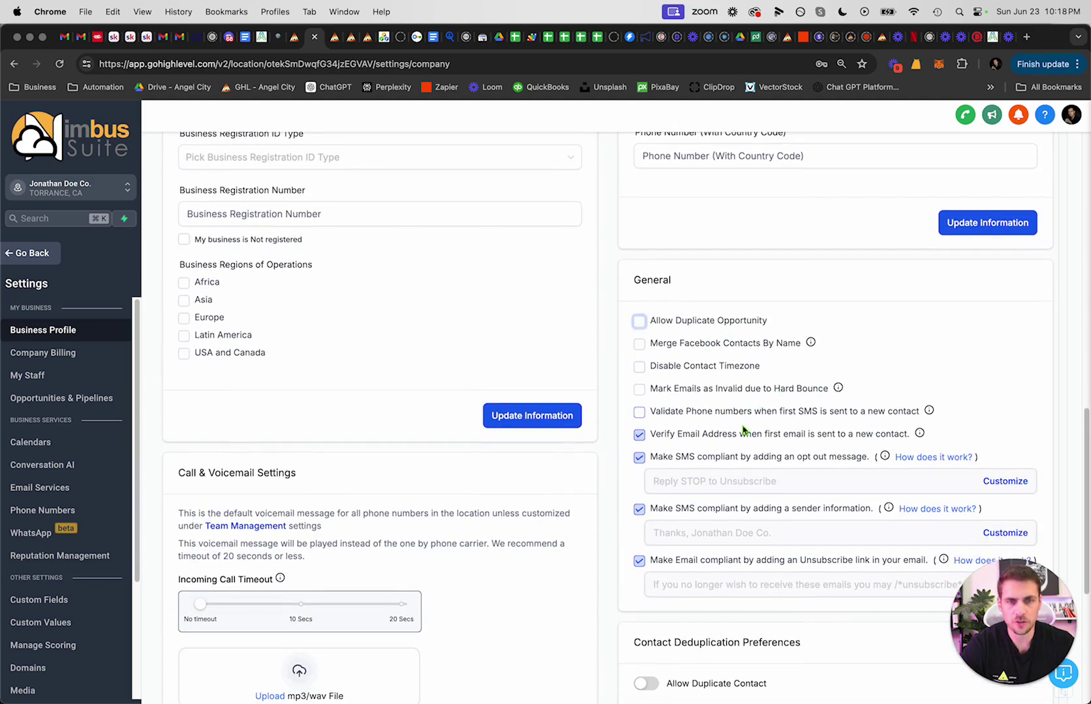
# Step: Tick the General option Mark Emails as Invalid due to Hard Bounce and untick it again
pyautogui.click(639, 390)
pyautogui.click(638, 390)
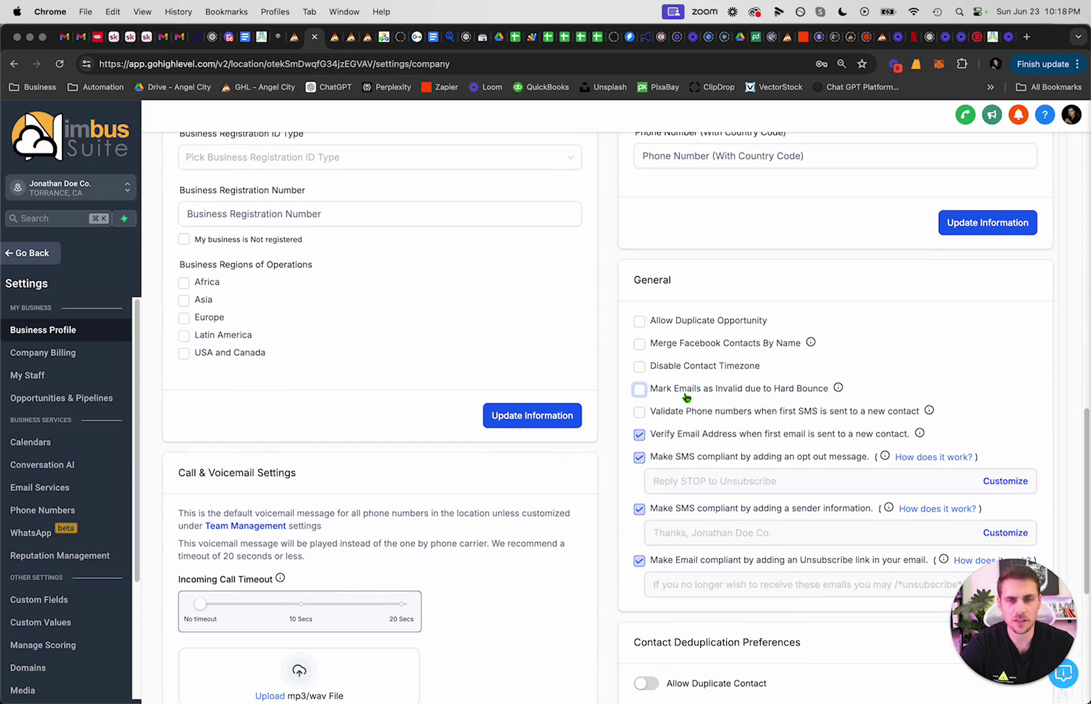
pyautogui.scroll(-1, 840, 382)
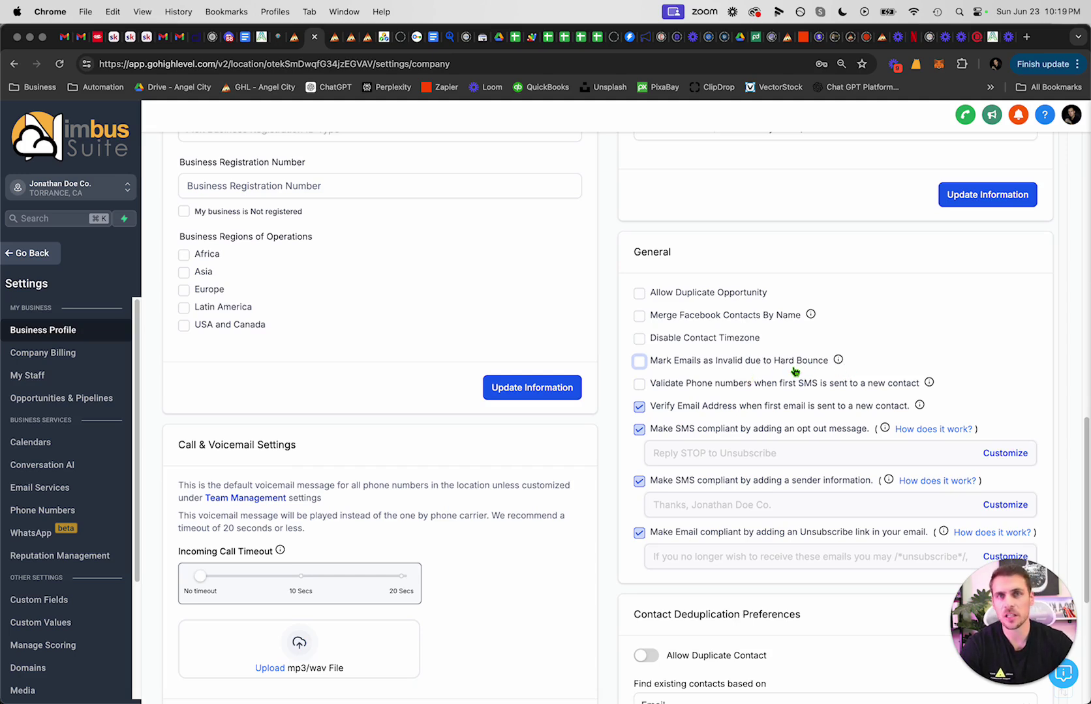
pyautogui.click(640, 364)
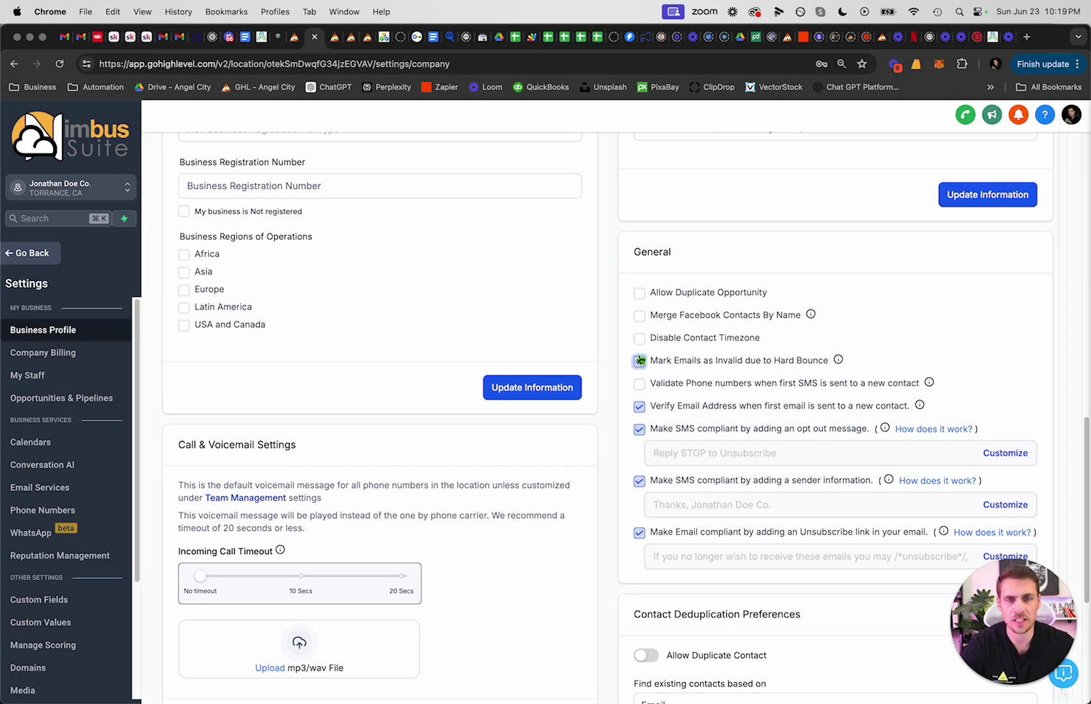
pyautogui.click(638, 363)
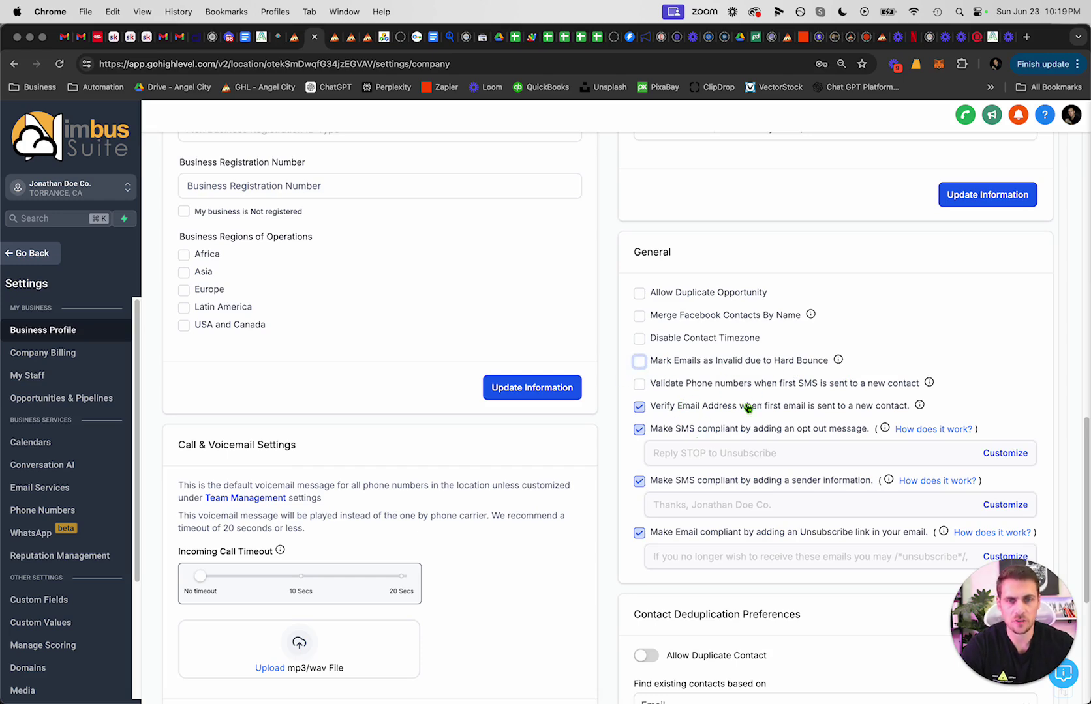
# Step: Switch missed call text back off and on again, and place the cursor in its message
pyautogui.scroll(-2, 744, 417)
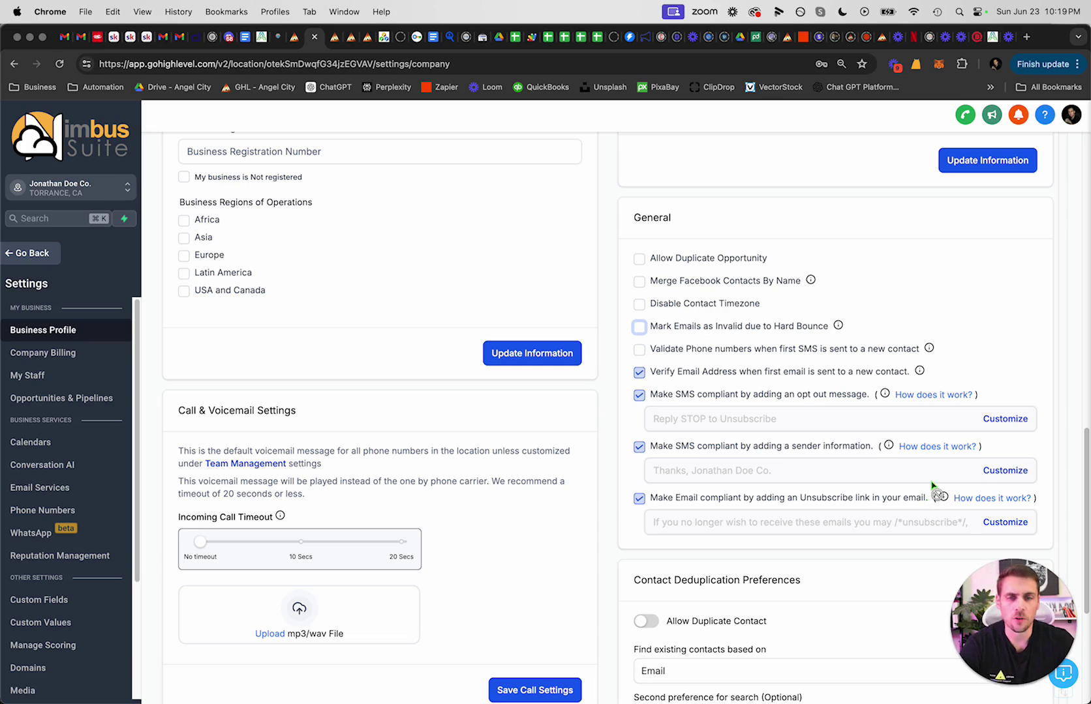
pyautogui.scroll(-3, 769, 427)
pyautogui.scroll(-4, 771, 430)
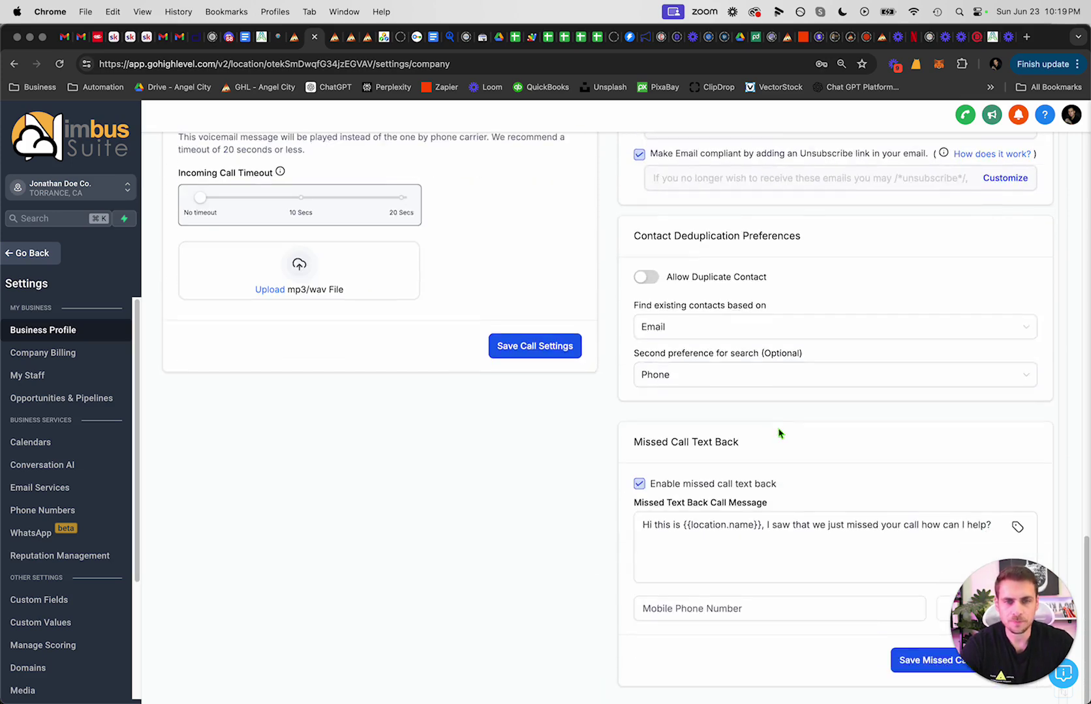
pyautogui.scroll(-1, 711, 516)
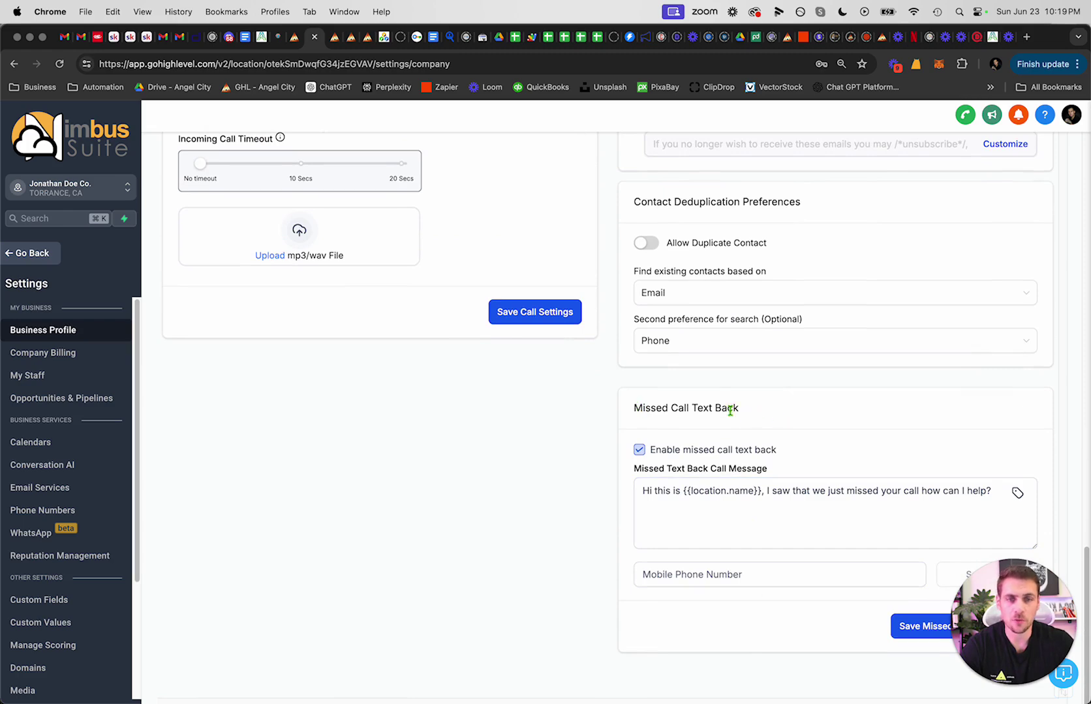
pyautogui.click(641, 451)
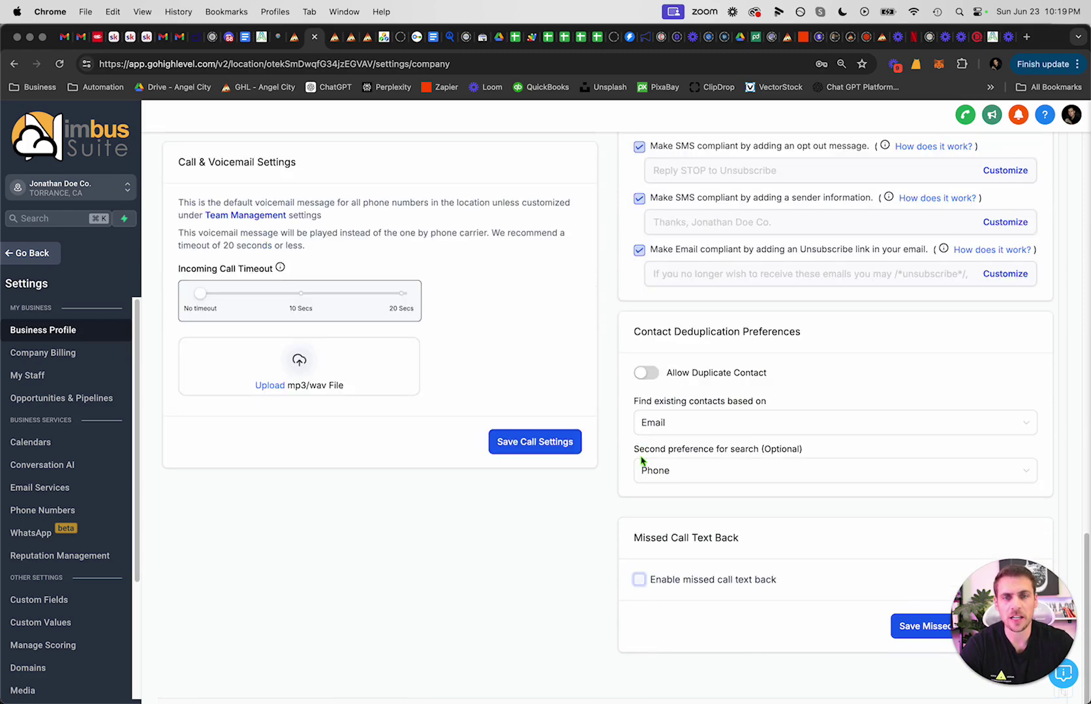
pyautogui.click(639, 579)
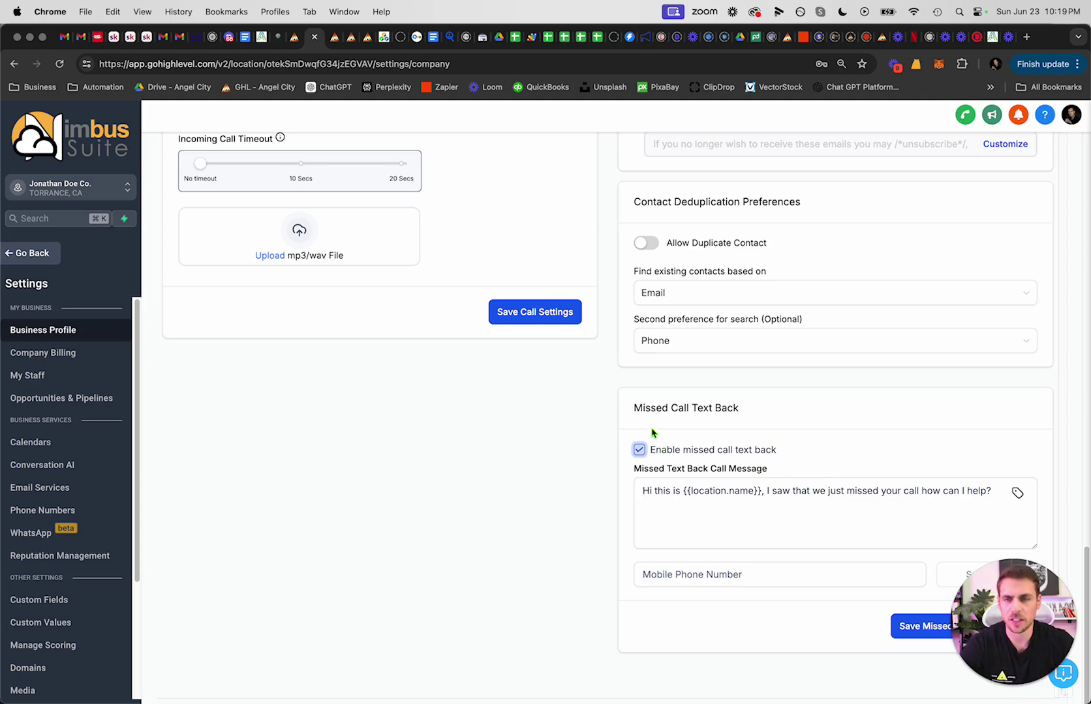
pyautogui.click(793, 501)
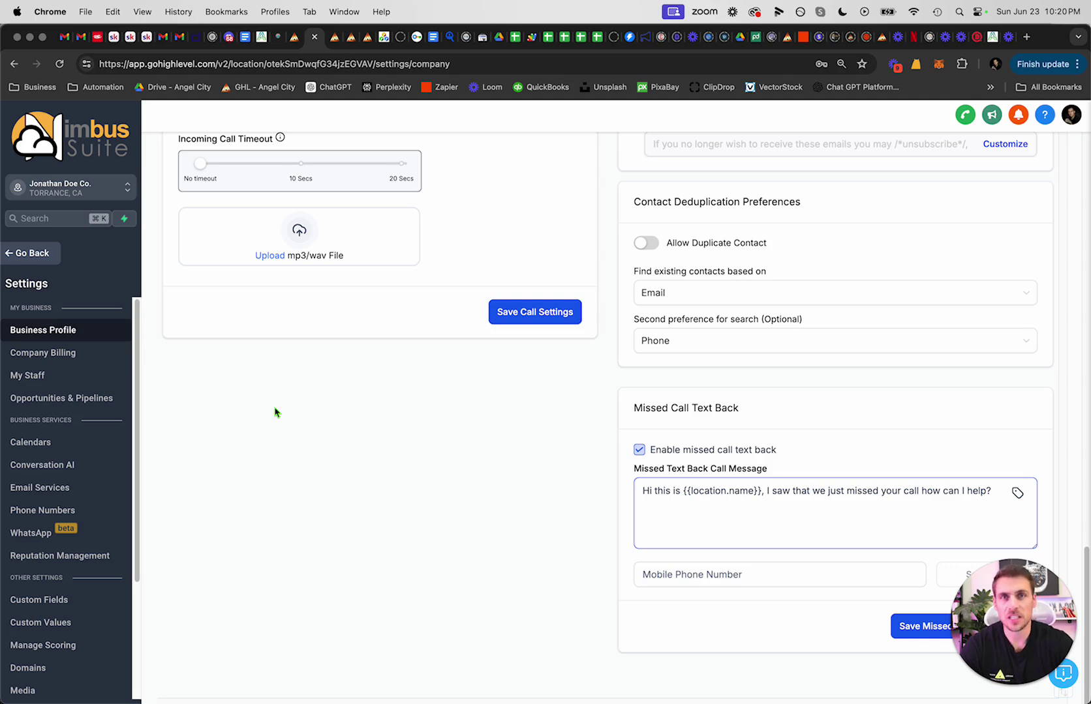
# Step: Leave the settings, open the Reminders workflow in the Appointments automation folder and review its wait, email and SMS actions
pyautogui.click(29, 254)
pyautogui.click(62, 461)
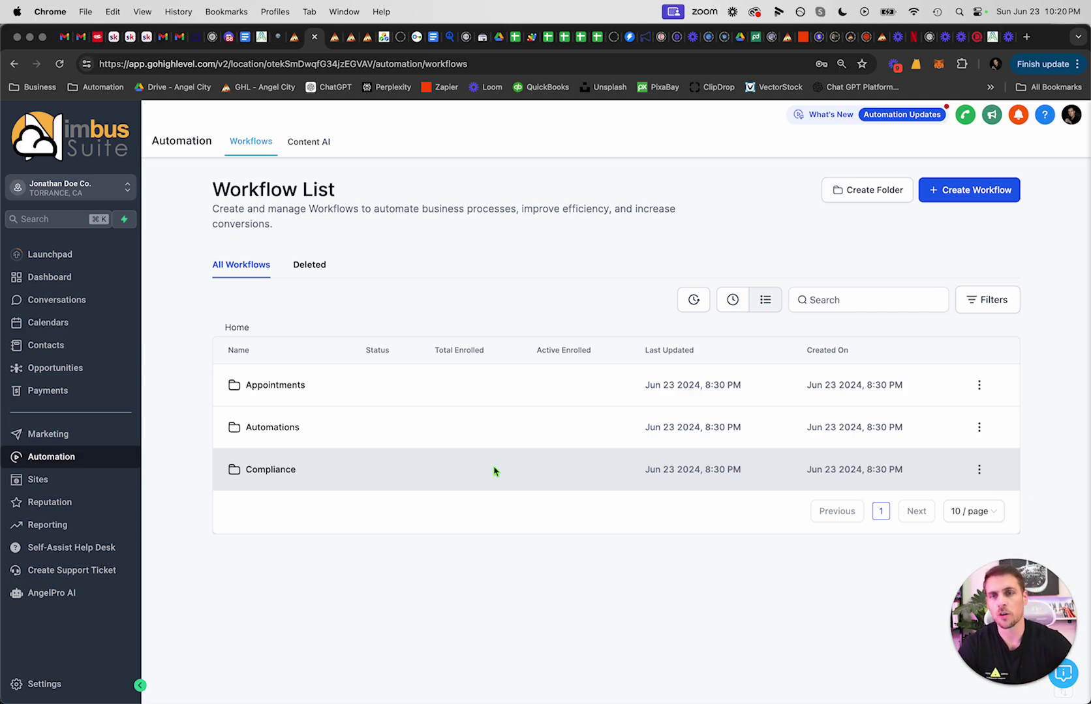
pyautogui.click(280, 395)
pyautogui.click(273, 515)
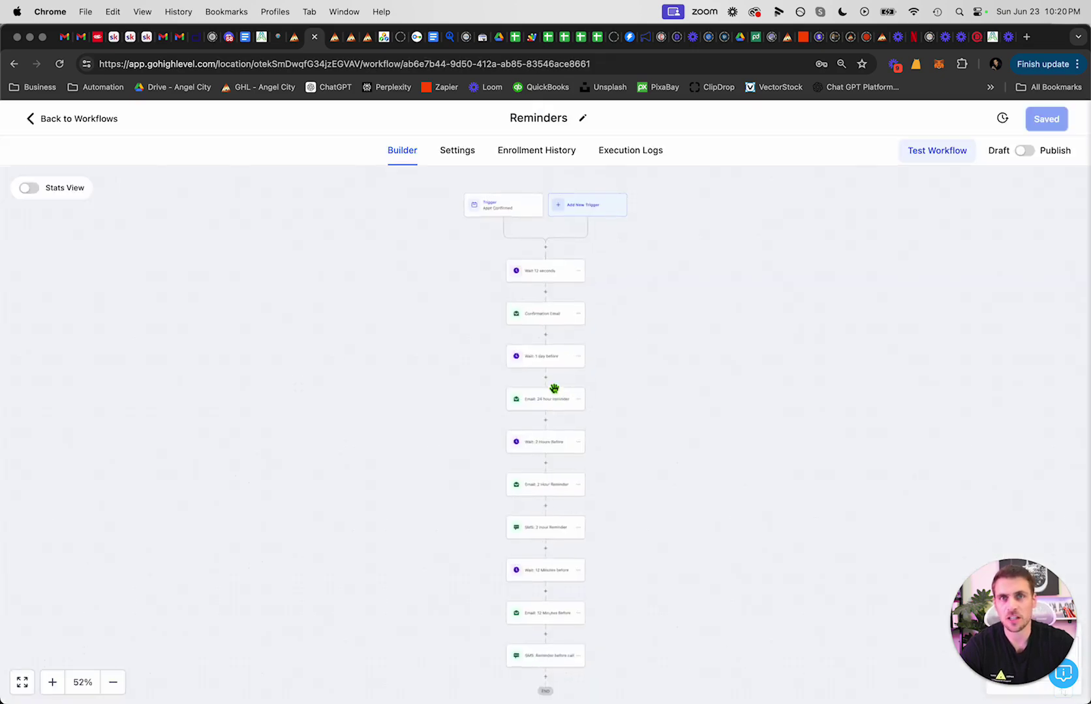
pyautogui.scroll(-3, 496, 391)
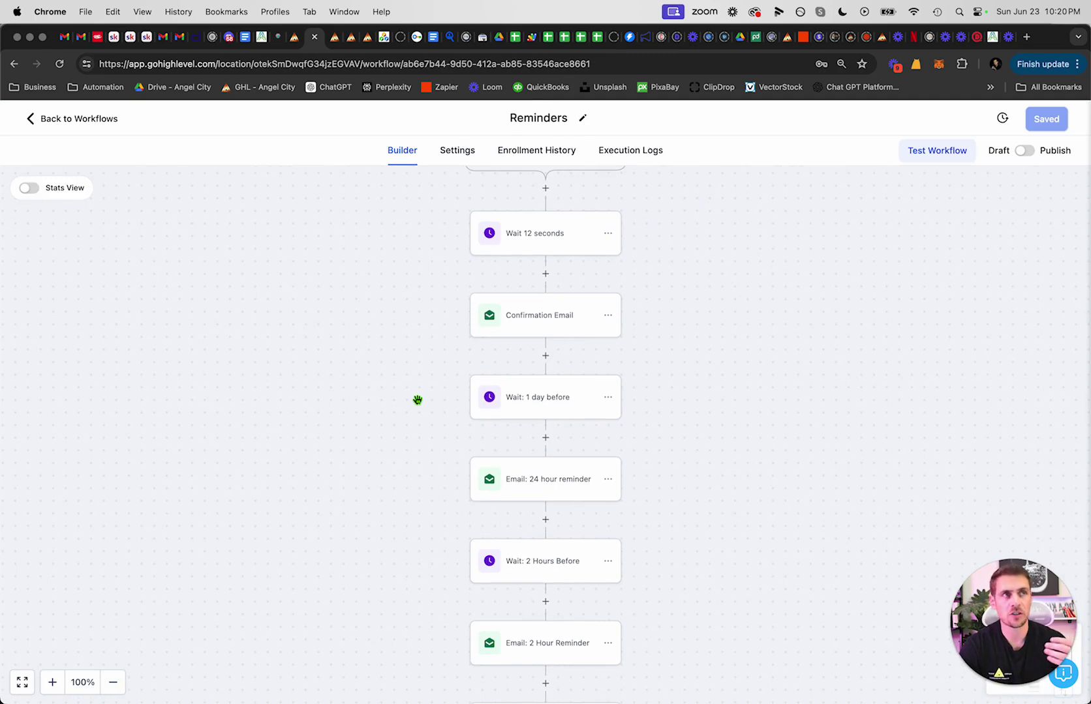
pyautogui.scroll(-6, 423, 405)
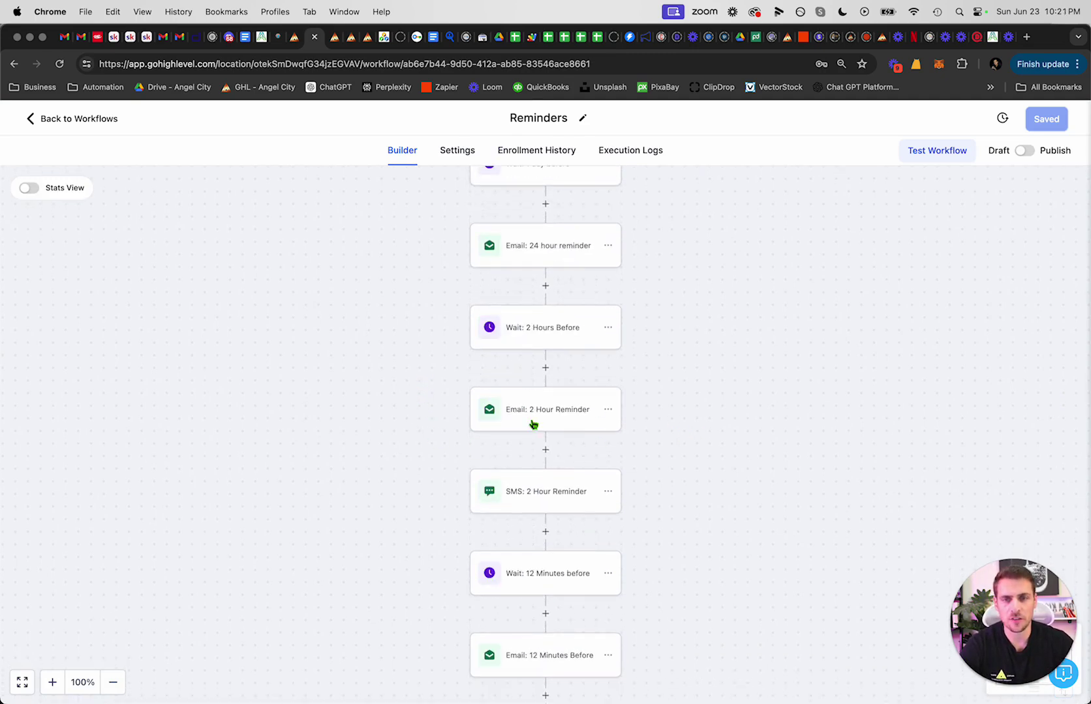
# Step: View the workflow's SMS and email 2 Hour Reminder actions, and return to the Business Profile settings without changing them
pyautogui.click(536, 499)
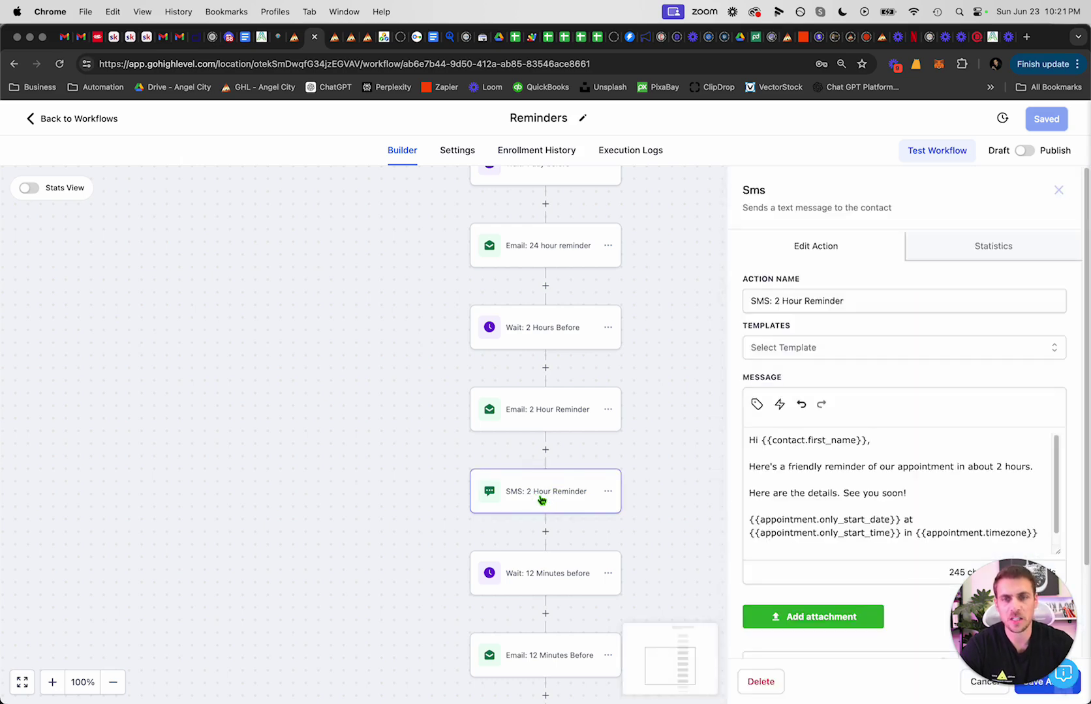
pyautogui.click(548, 422)
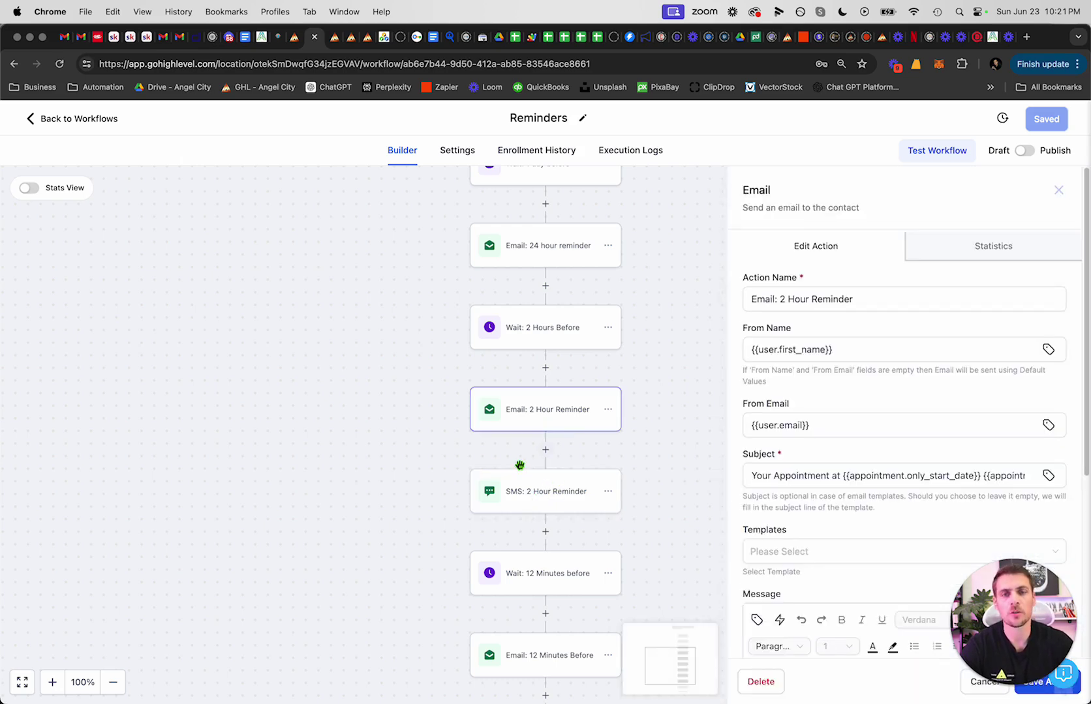
pyautogui.click(75, 124)
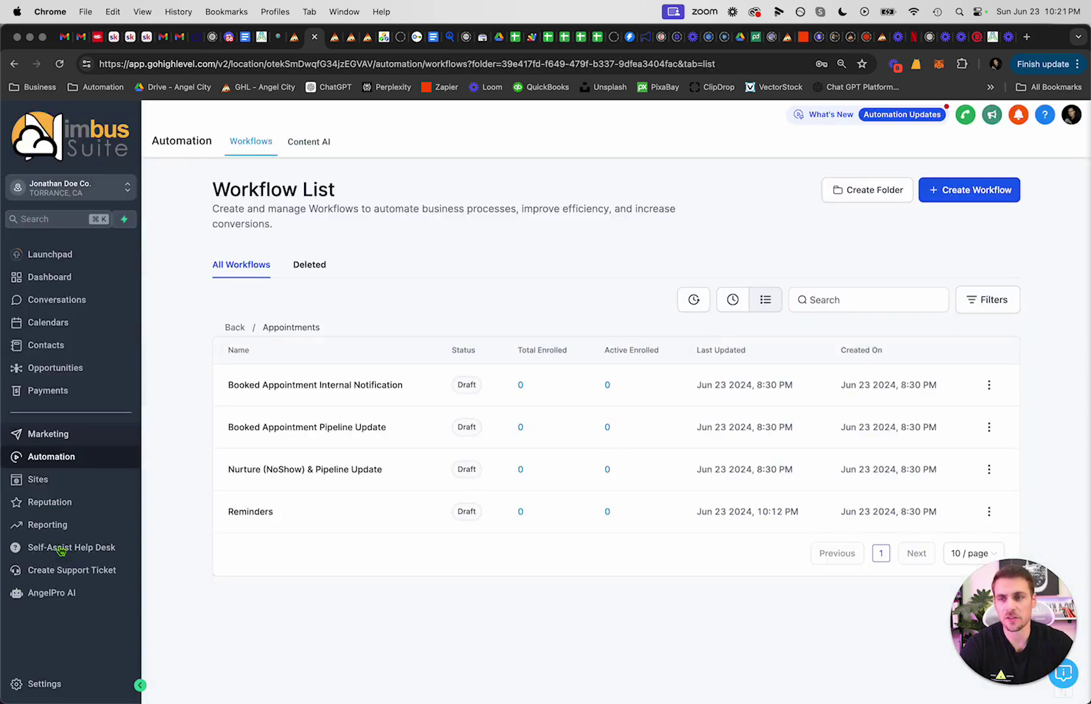
pyautogui.click(53, 688)
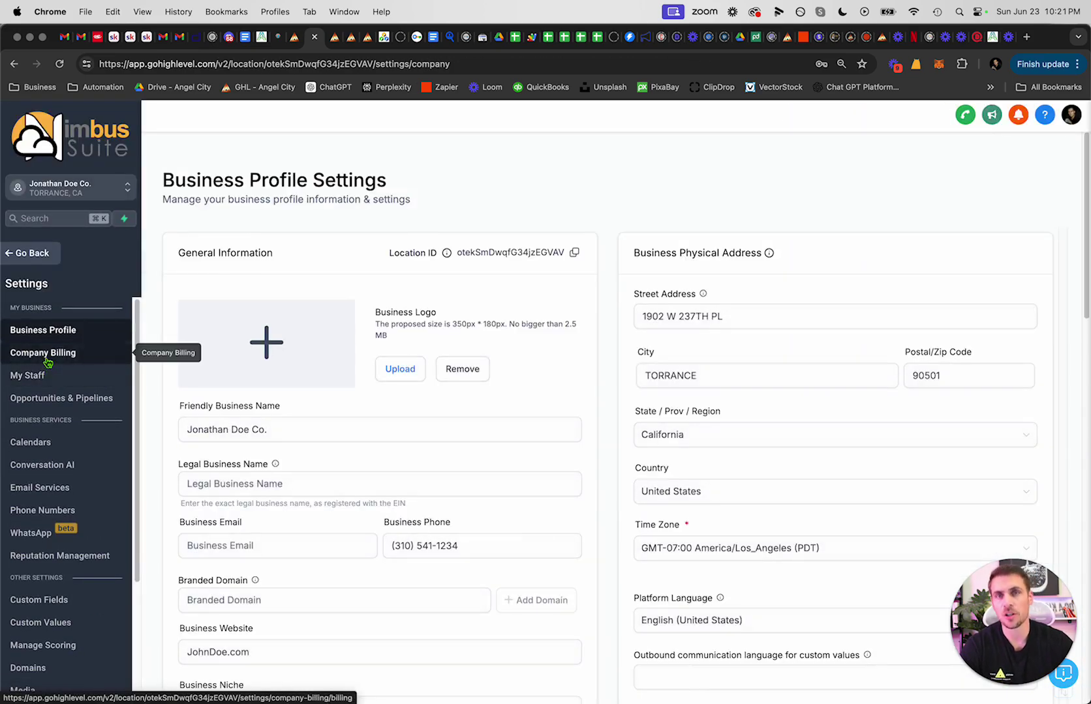
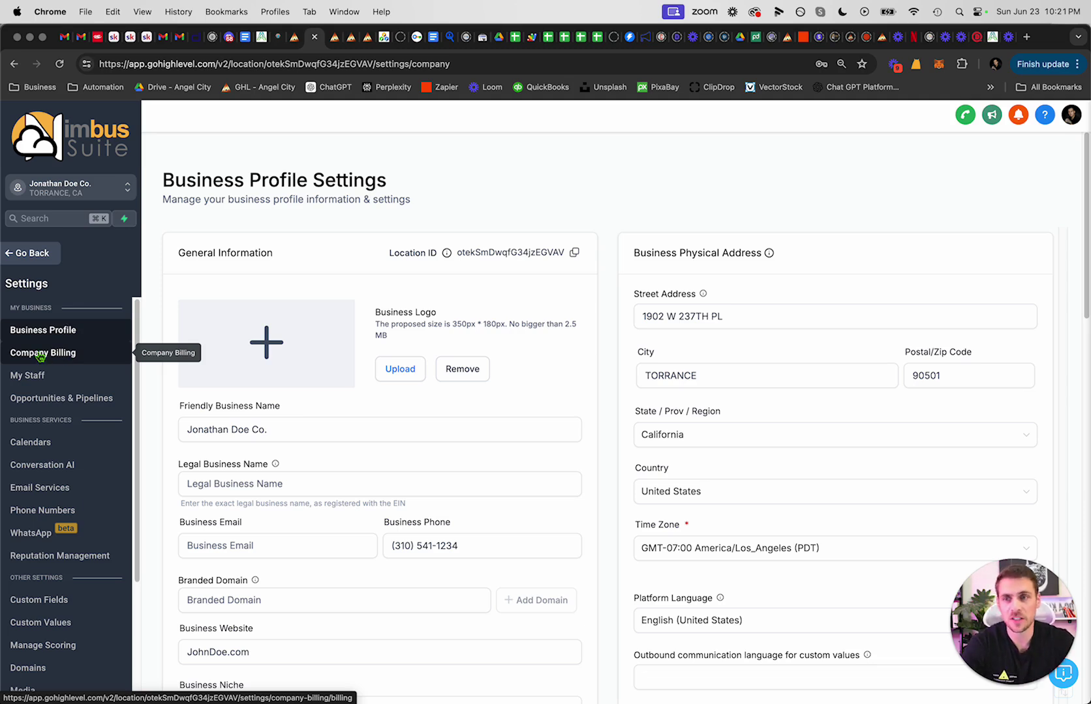
# Step: Open the Launchpad and examine its connection options, highlighting the Yext business listing description
pyautogui.click(22, 260)
pyautogui.click(45, 255)
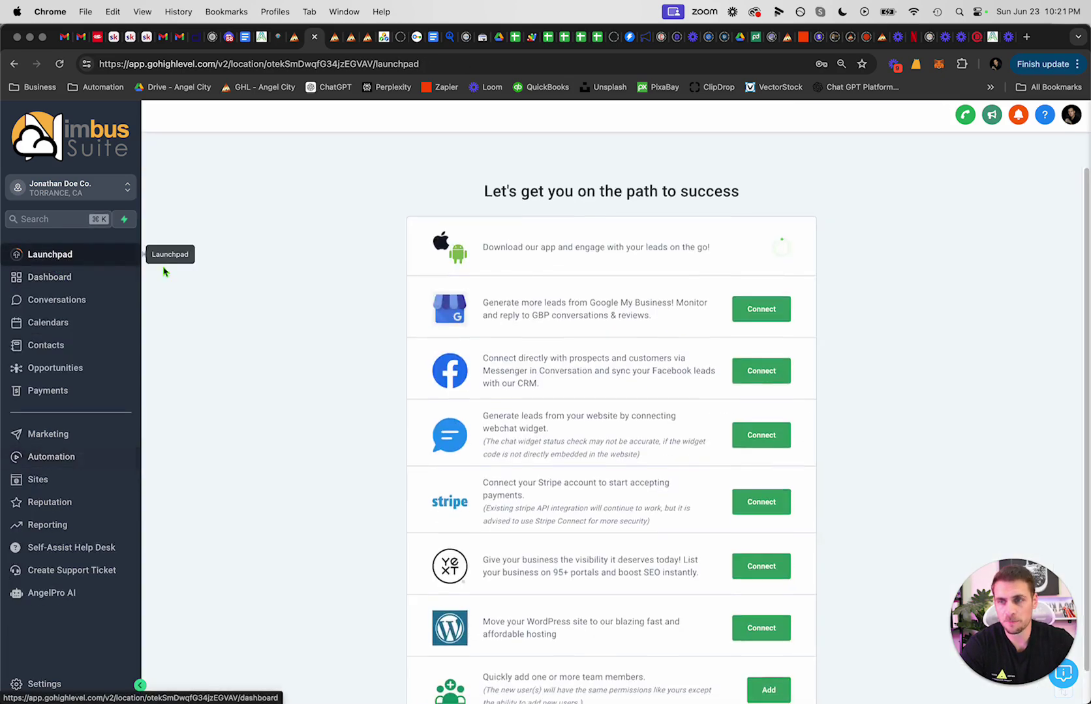
pyautogui.scroll(-2, 541, 391)
pyautogui.moveTo(698, 534); pyautogui.dragTo(481, 527)
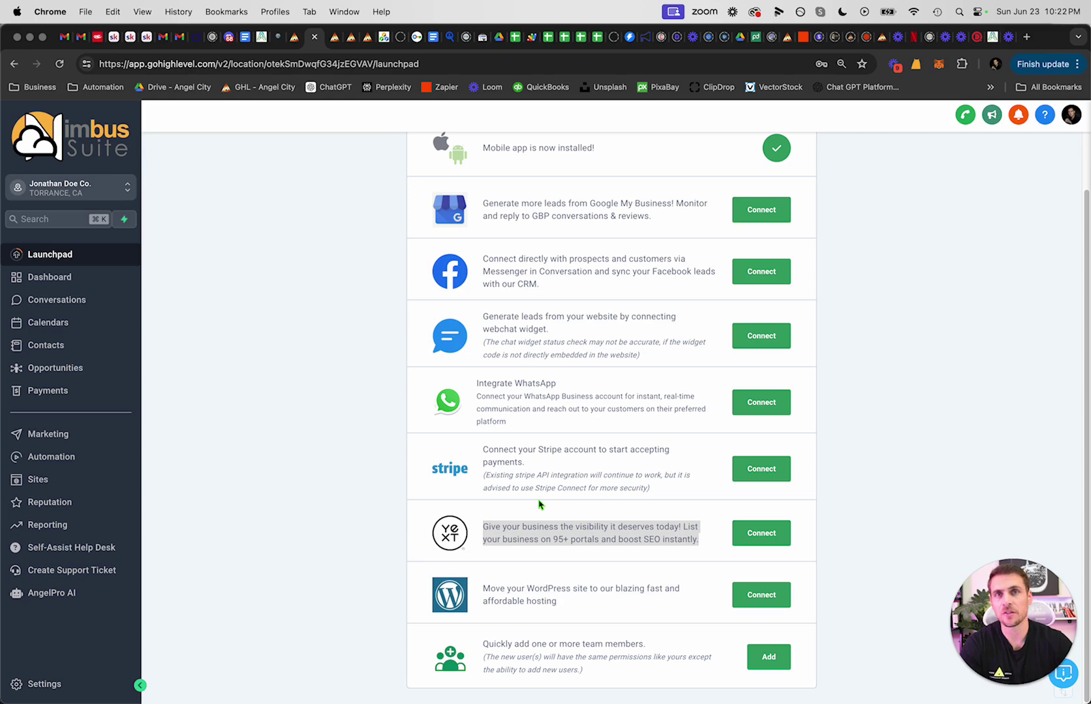
pyautogui.click(597, 528)
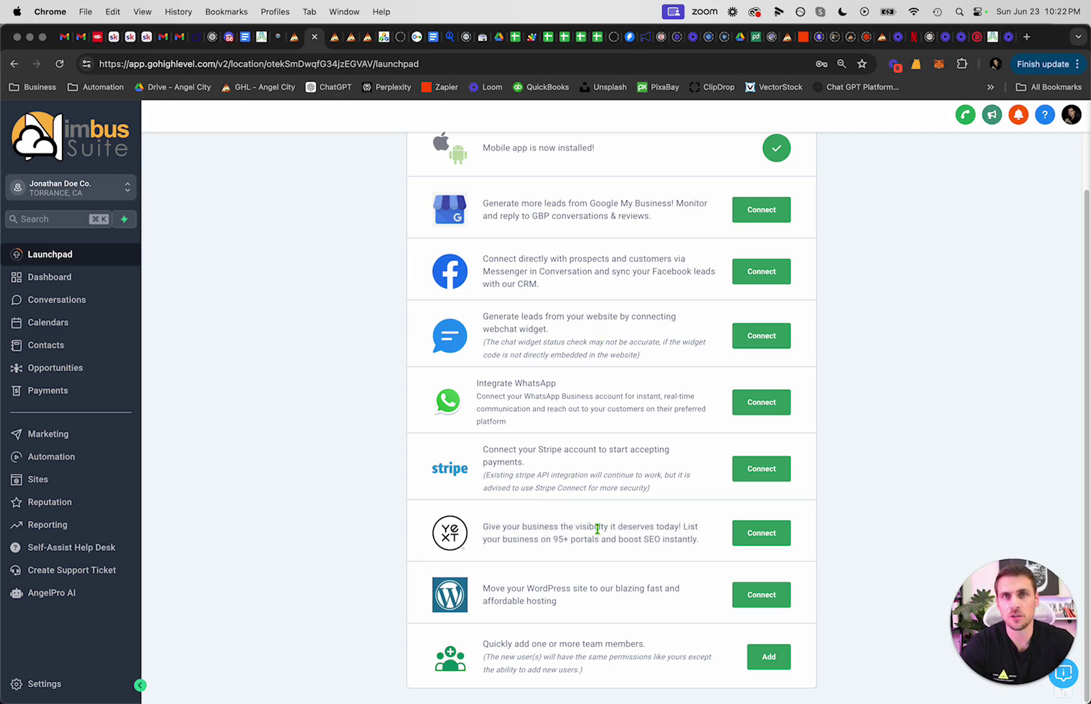
pyautogui.moveTo(716, 548); pyautogui.dragTo(540, 523)
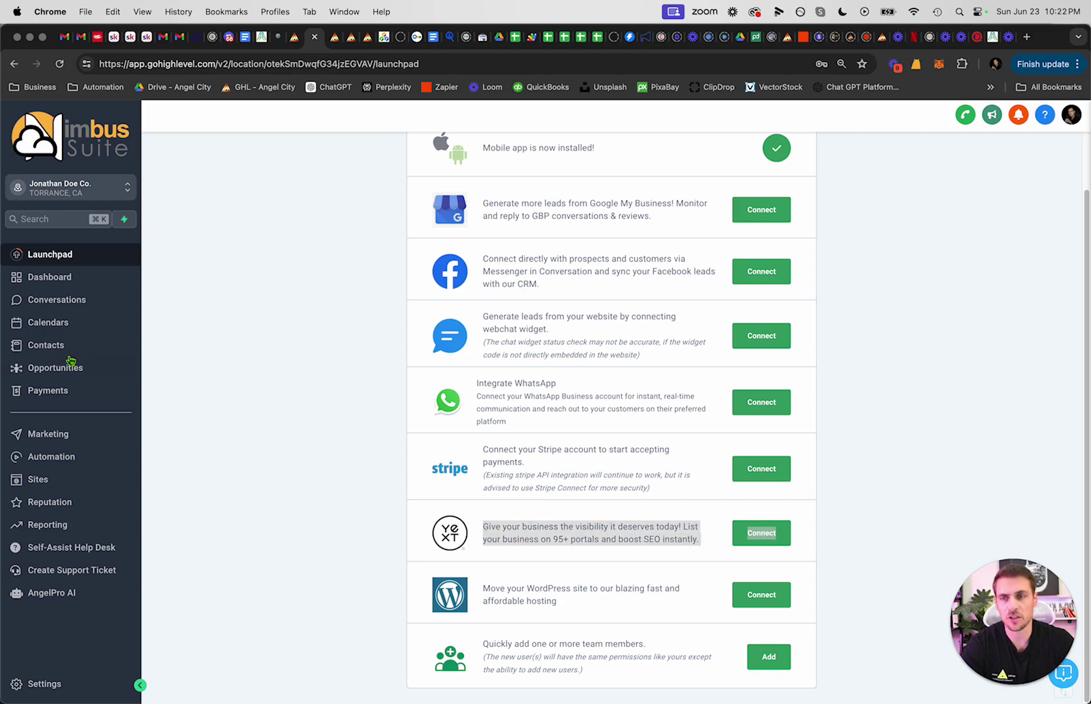
# Step: View the team list under My Staff in the settings and return to the Launchpad
pyautogui.click(52, 685)
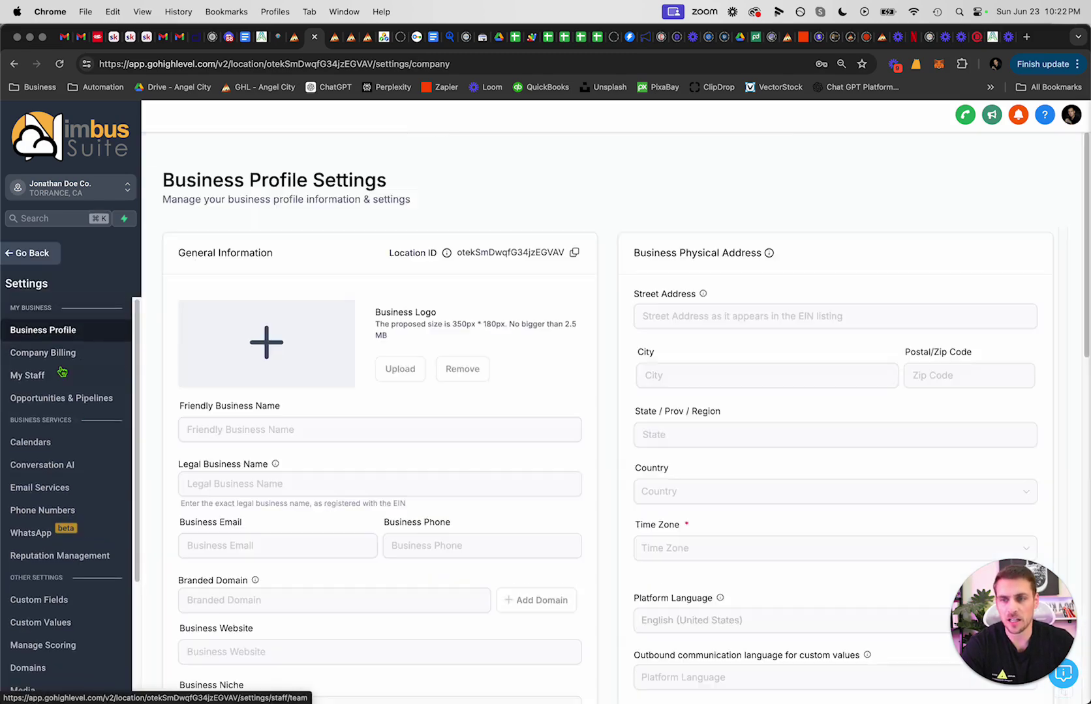
pyautogui.click(38, 376)
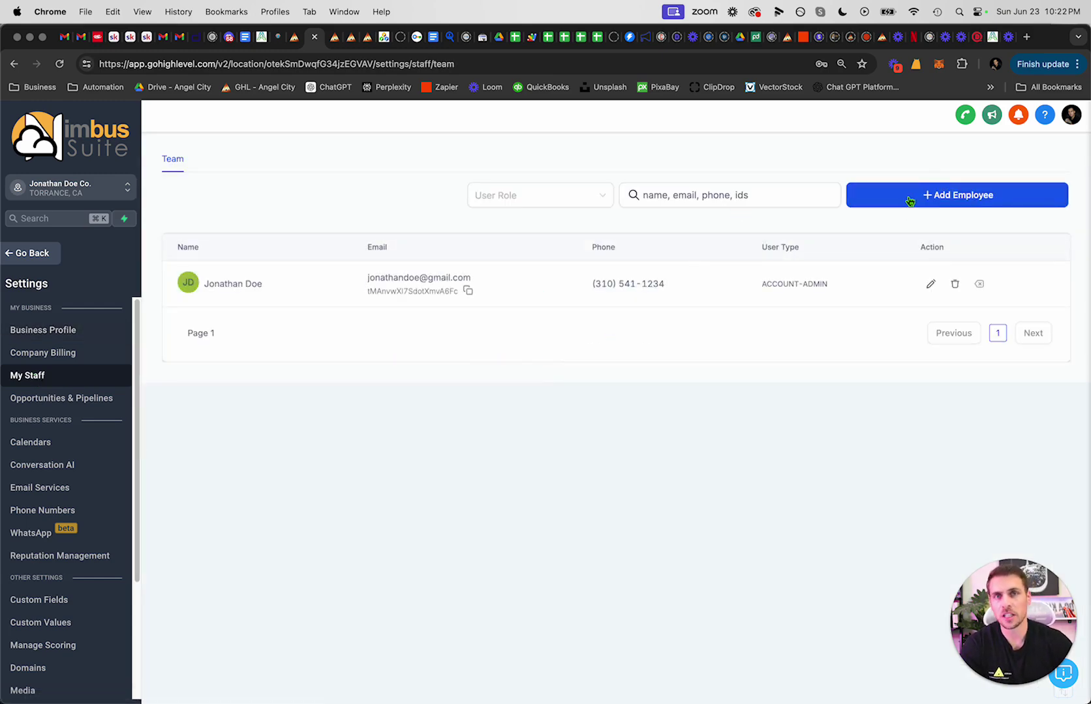
pyautogui.click(41, 253)
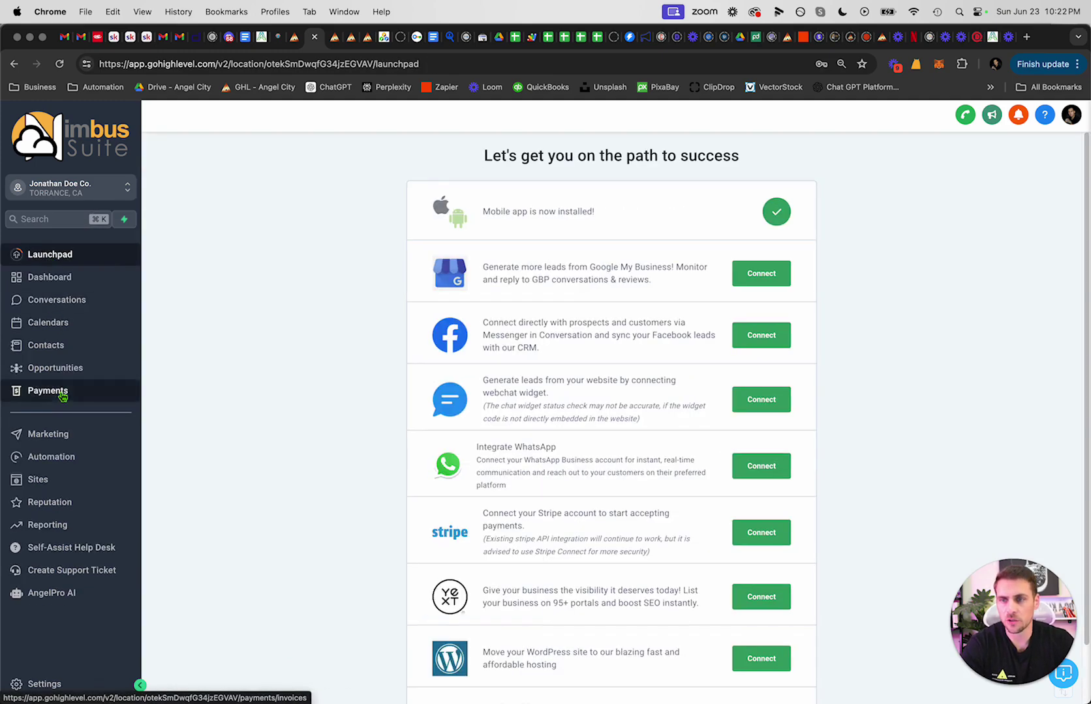
# Step: Examine the Launchpad's option for quickly adding team members, viewing the Add Users dialog and closing it without sending an invite
pyautogui.scroll(-2, 574, 662)
pyautogui.moveTo(650, 657); pyautogui.dragTo(494, 643)
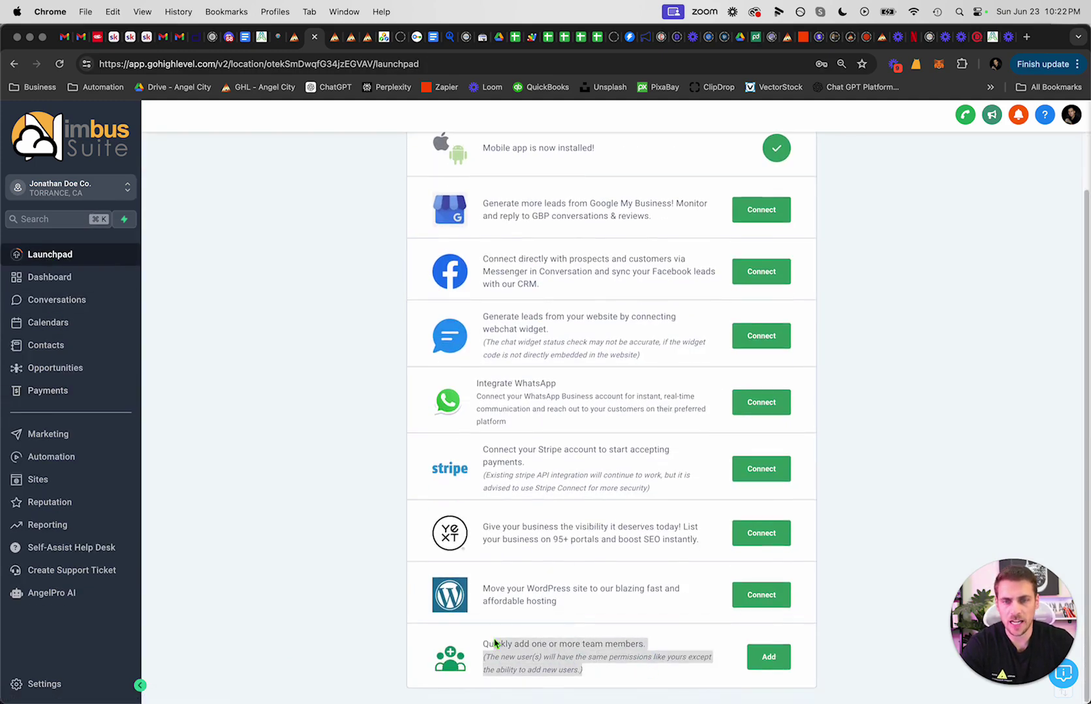
pyautogui.click(820, 663)
pyautogui.click(770, 657)
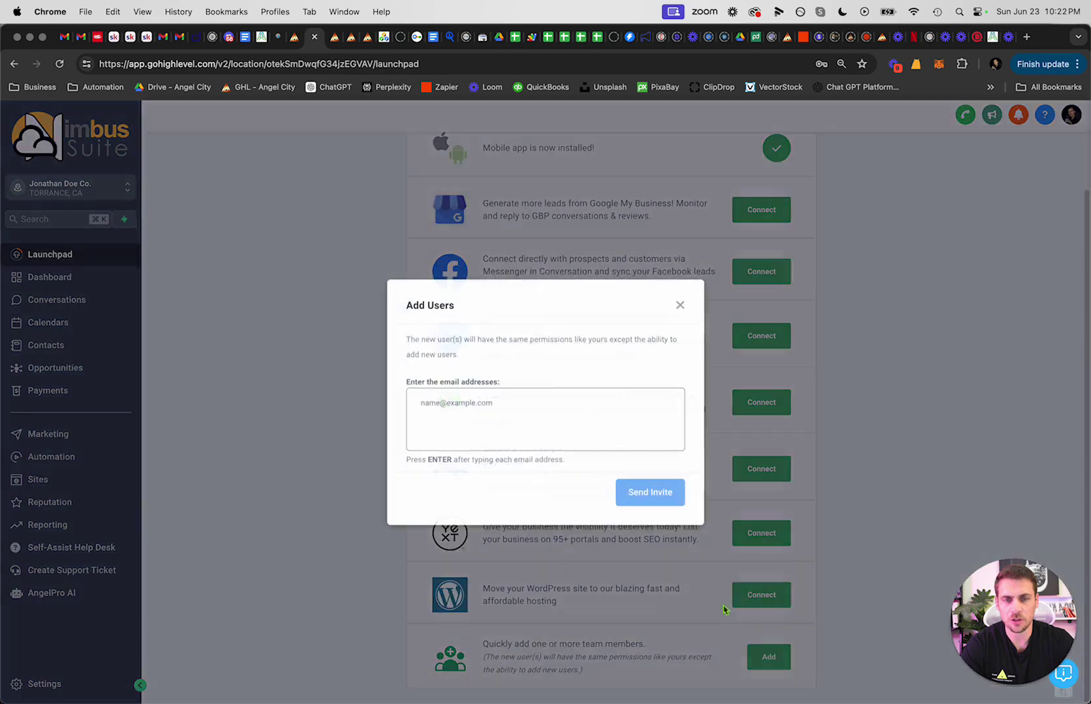
pyautogui.click(679, 306)
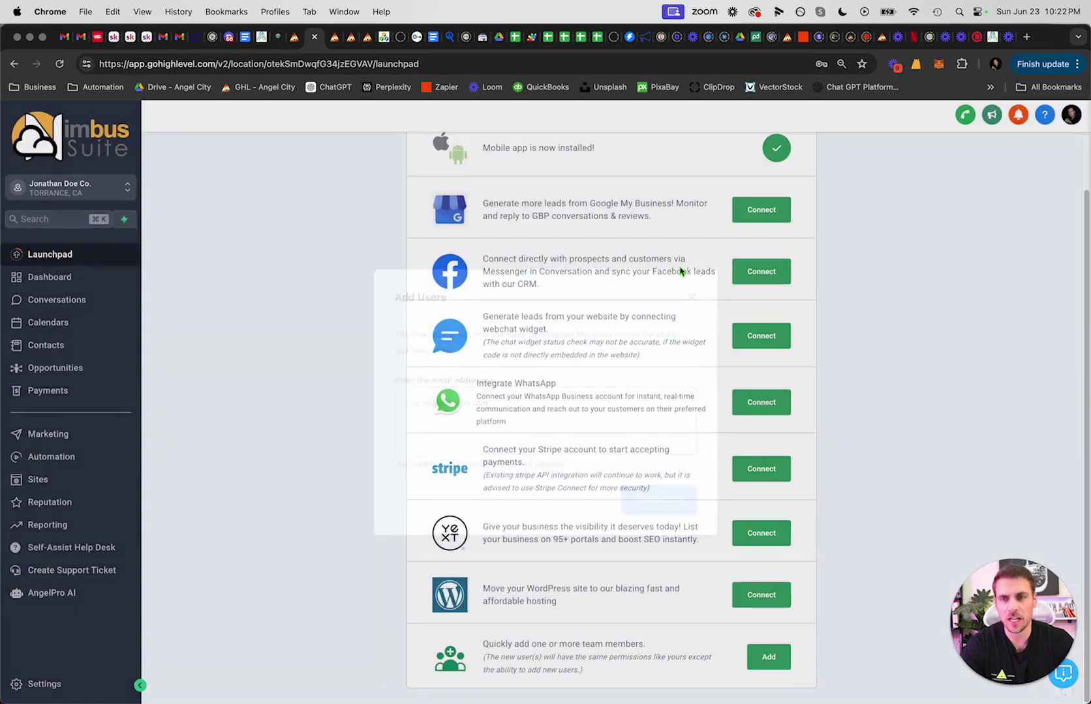
# Step: Open the Opportunities & Pipelines settings and view the opportunity ownership options
pyautogui.click(44, 684)
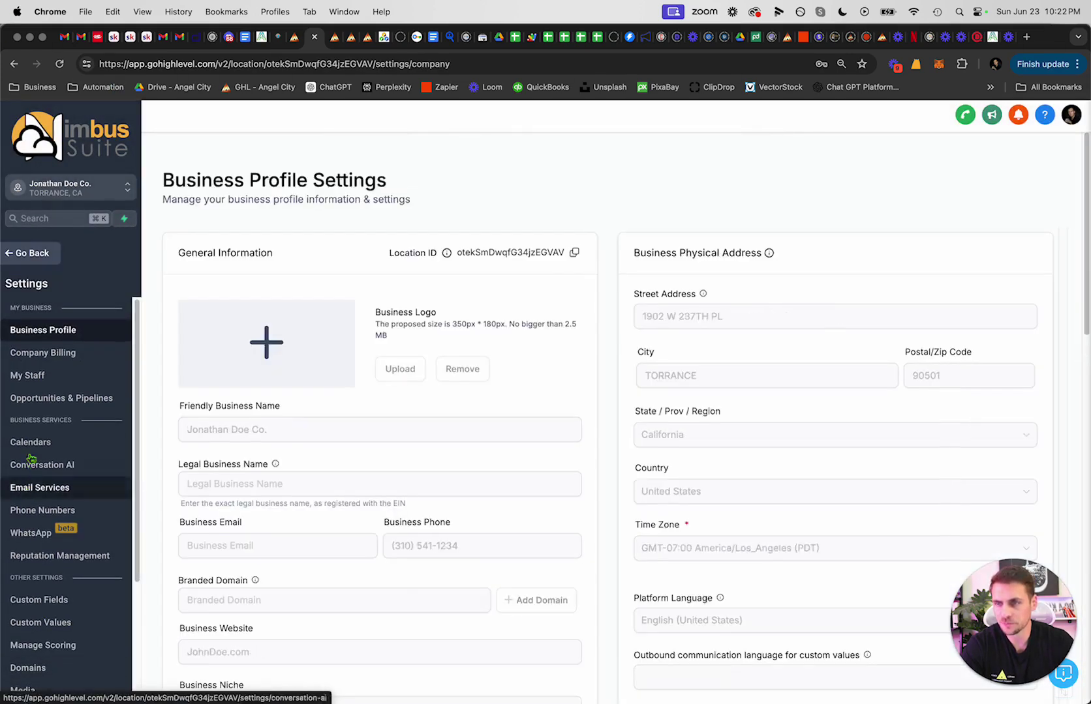
pyautogui.click(54, 399)
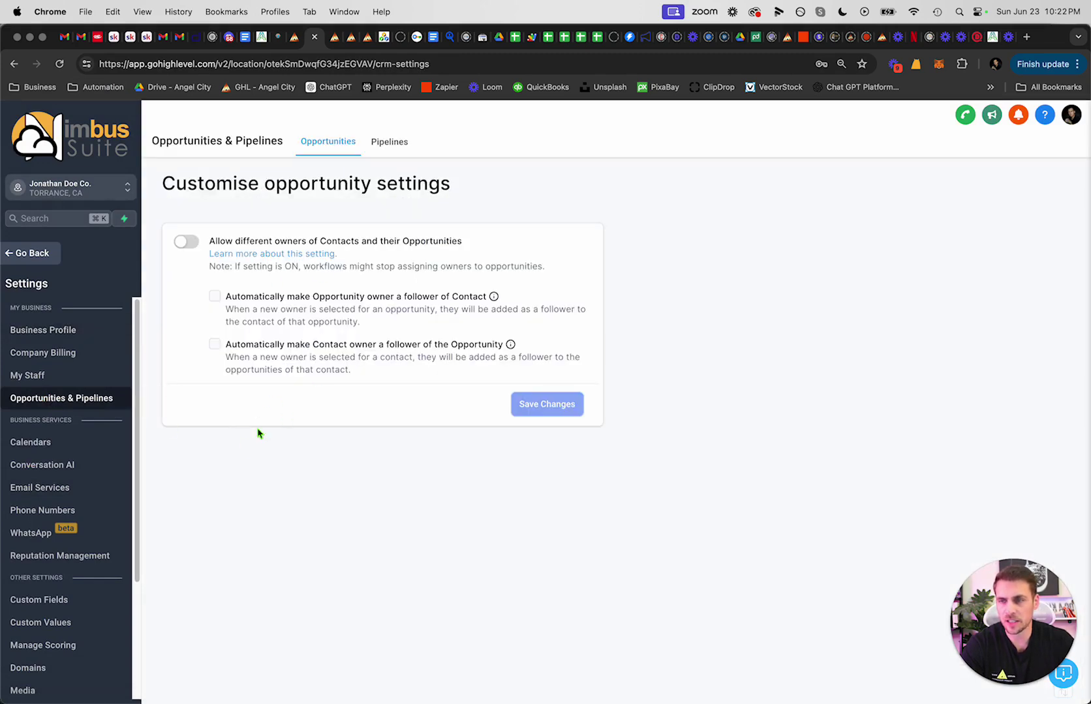
pyautogui.scroll(-2, 44, 450)
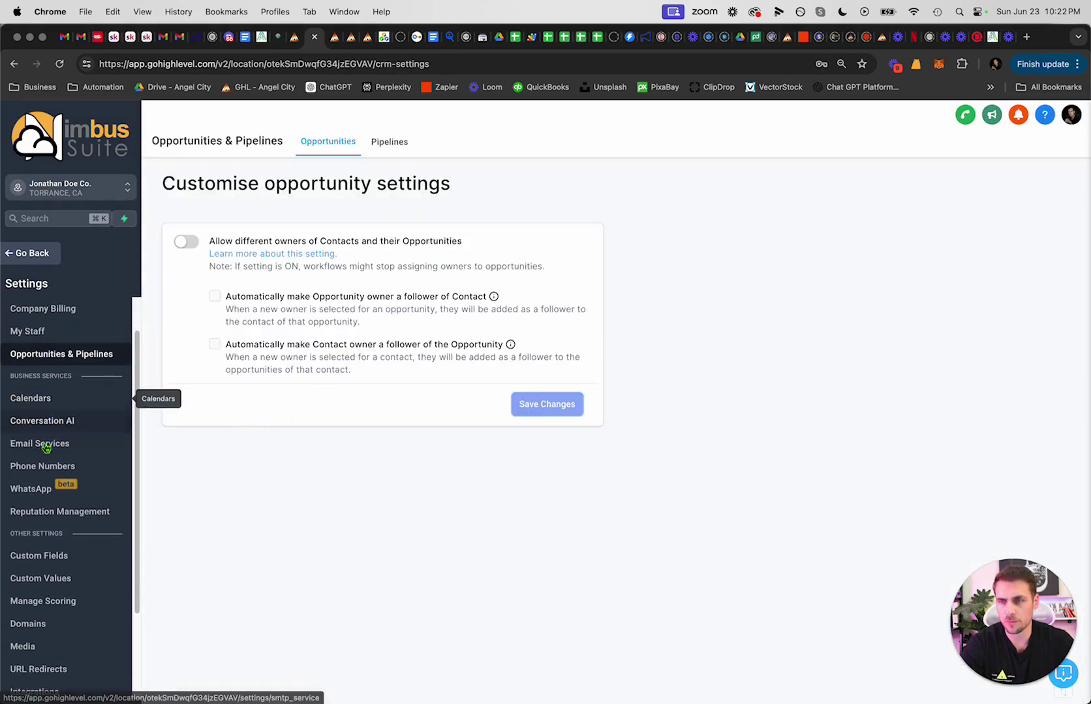
# Step: View the Calendars settings, then open Email Services and read and dismiss the dedicated sending domain notice
pyautogui.click(43, 402)
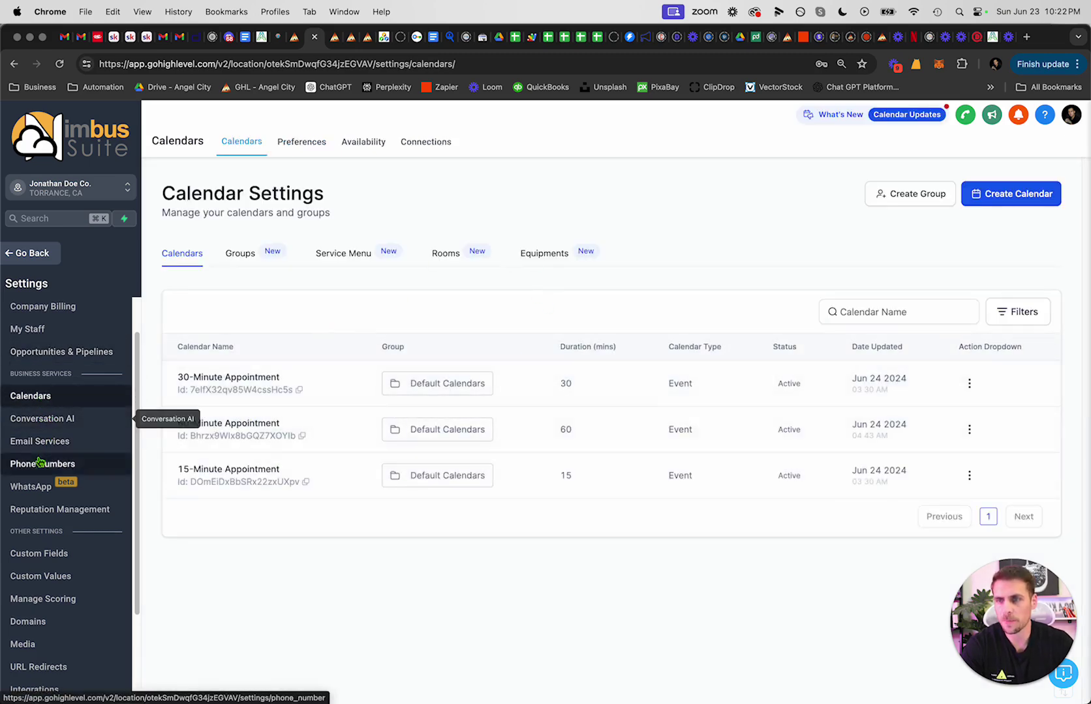
pyautogui.scroll(-1, 37, 455)
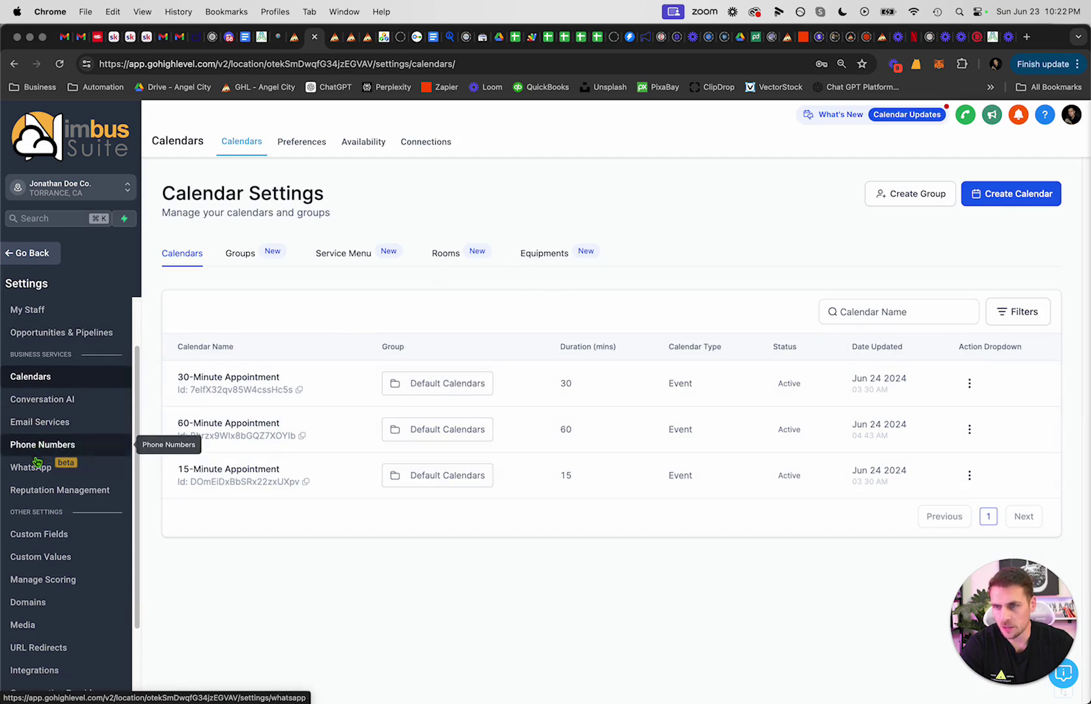
pyautogui.click(33, 422)
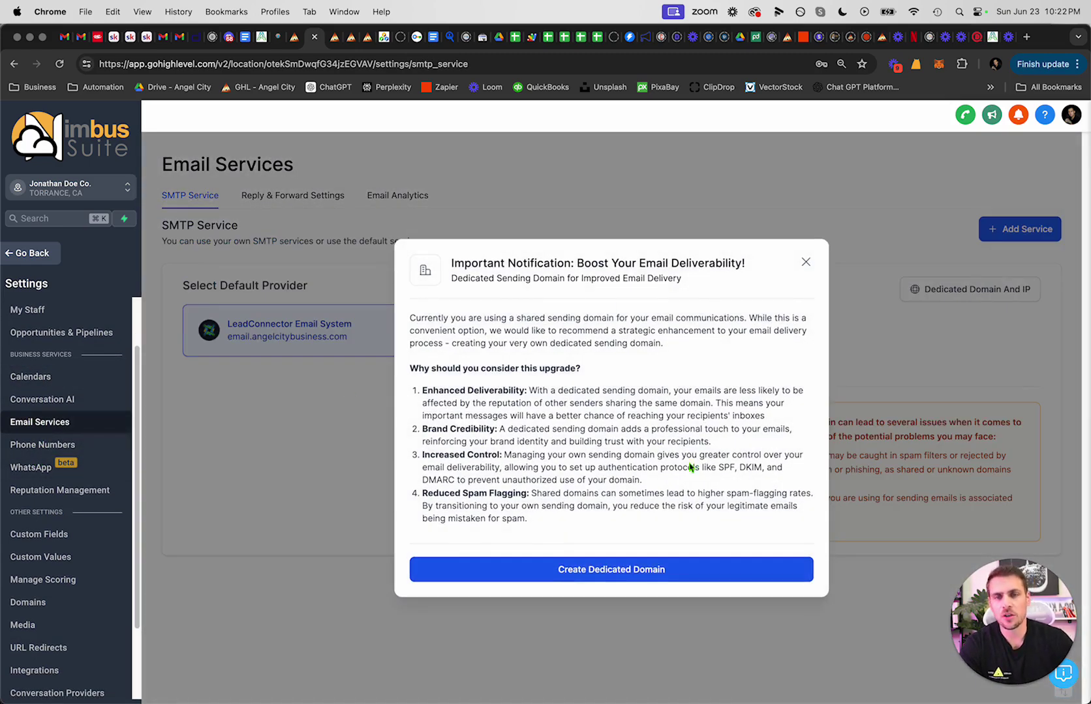
pyautogui.moveTo(450, 257); pyautogui.dragTo(777, 536)
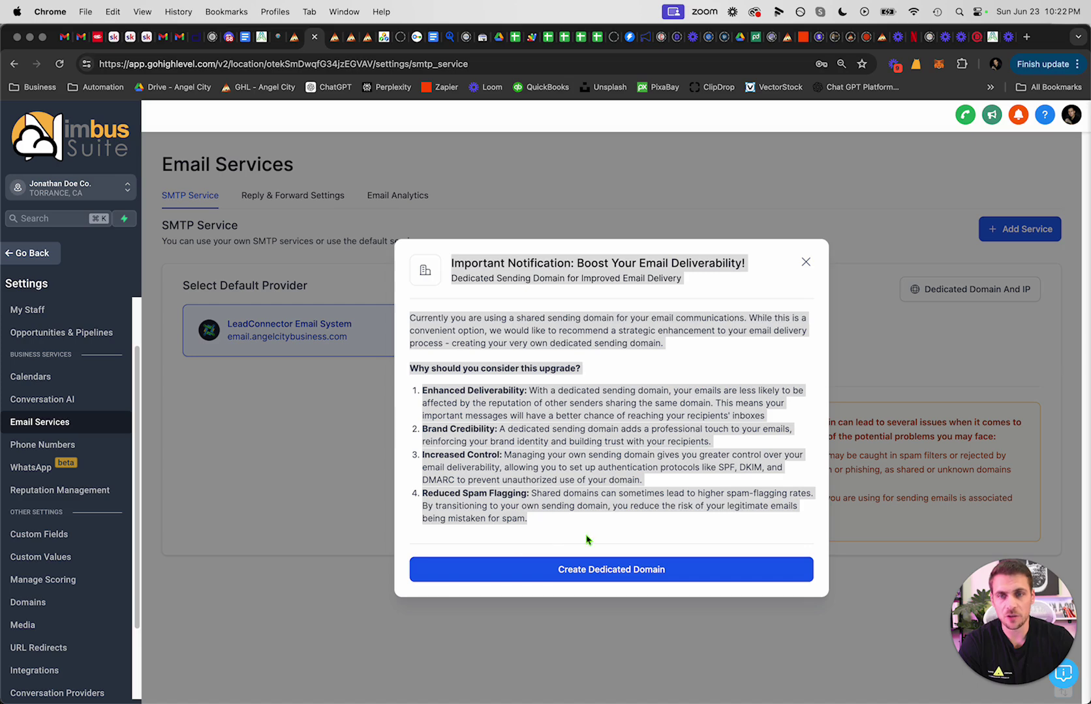
pyautogui.click(807, 263)
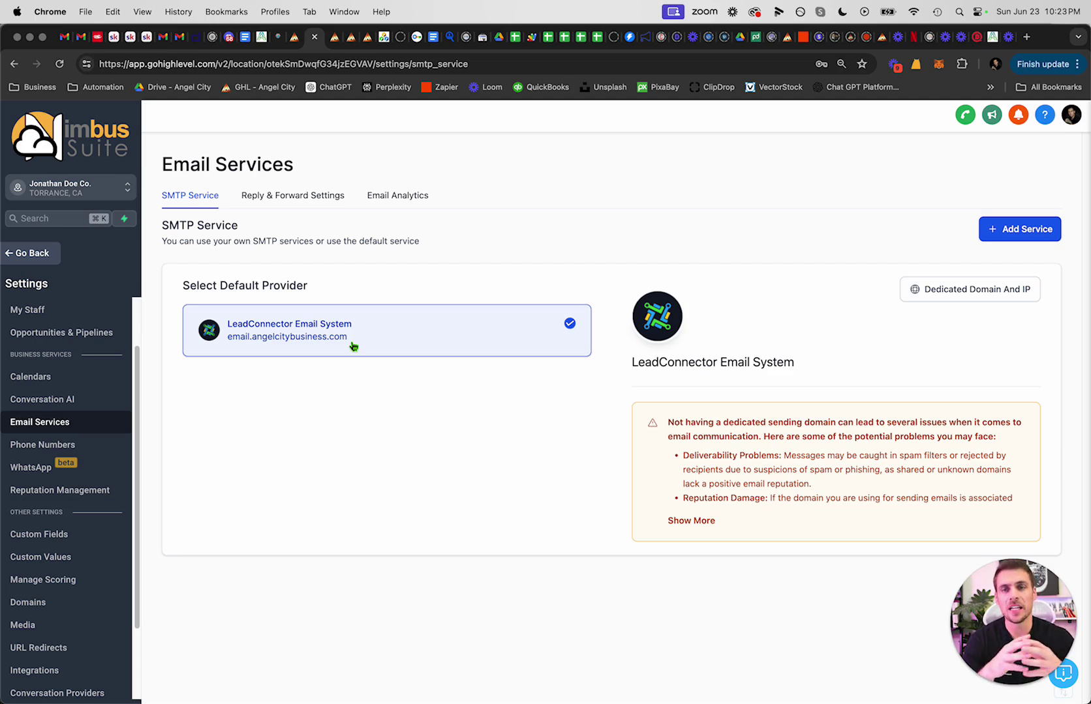
# Step: Highlight the sending domain email.angelcitybusiness.com of the default LeadConnector email provider
pyautogui.moveTo(353, 345); pyautogui.dragTo(249, 345)
pyautogui.click(377, 339)
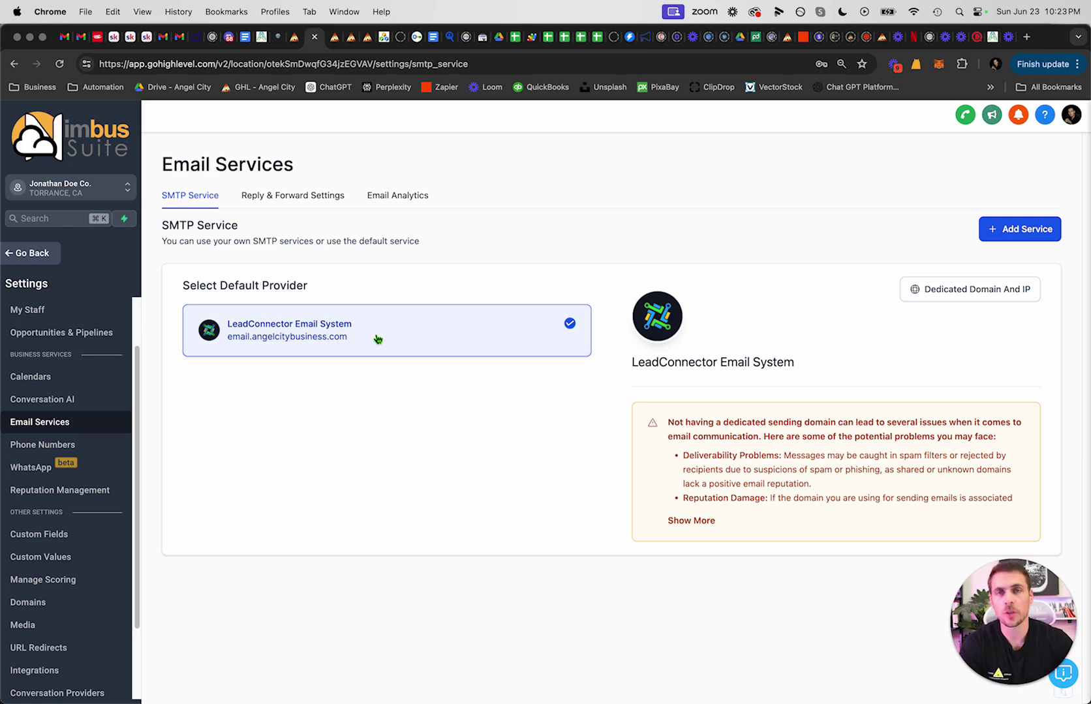
pyautogui.moveTo(354, 342); pyautogui.dragTo(228, 343)
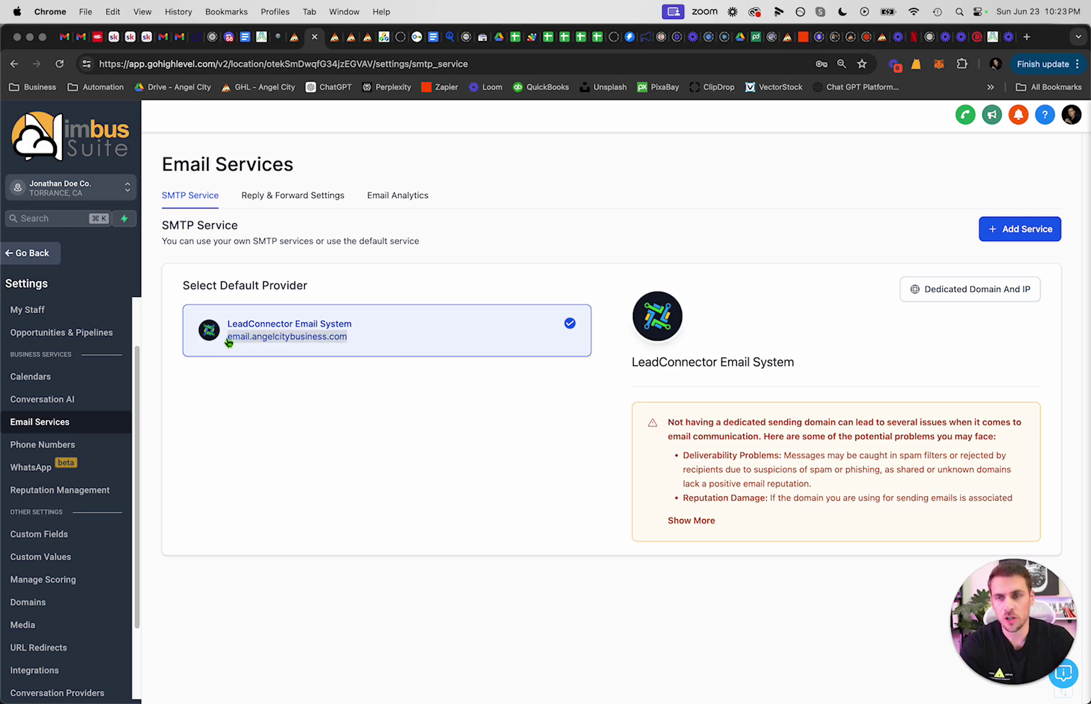
pyautogui.click(359, 344)
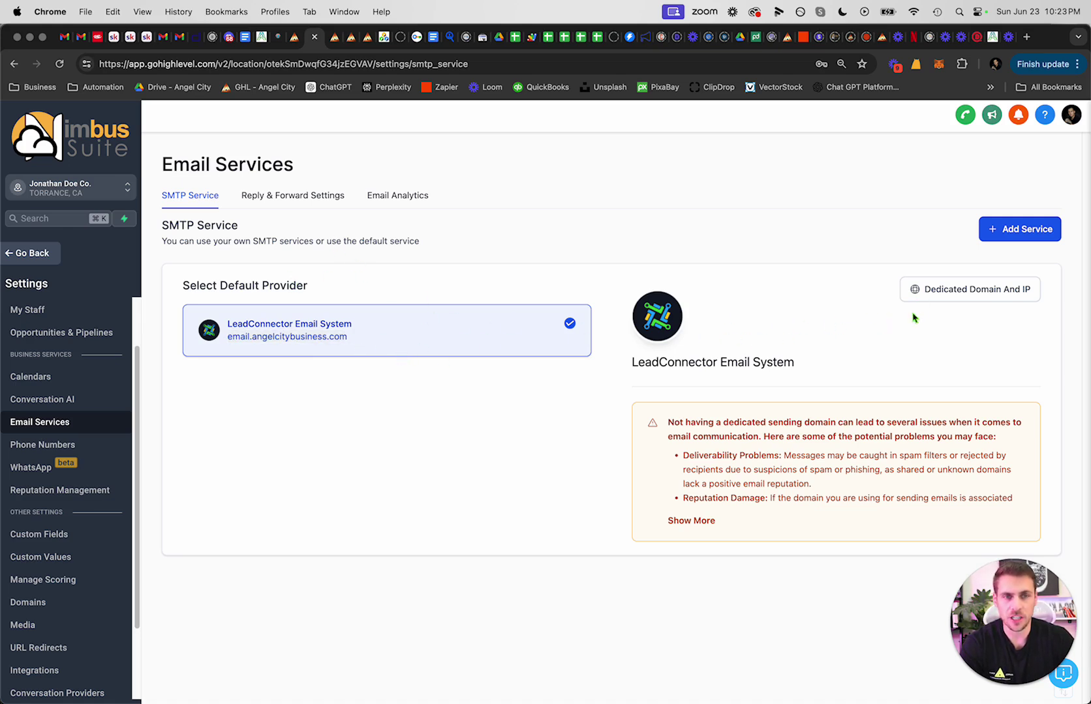
# Step: View the SMTP provider choices for adding an own email service and close the dialog without adding one
pyautogui.click(1043, 229)
pyautogui.click(565, 457)
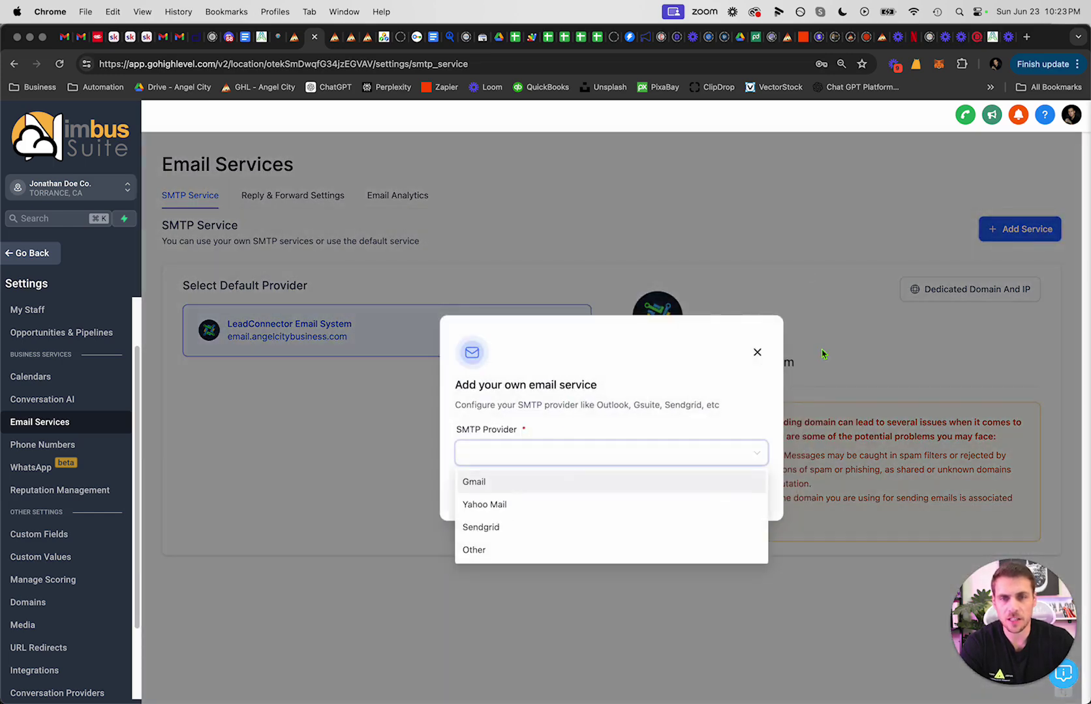
pyautogui.click(758, 352)
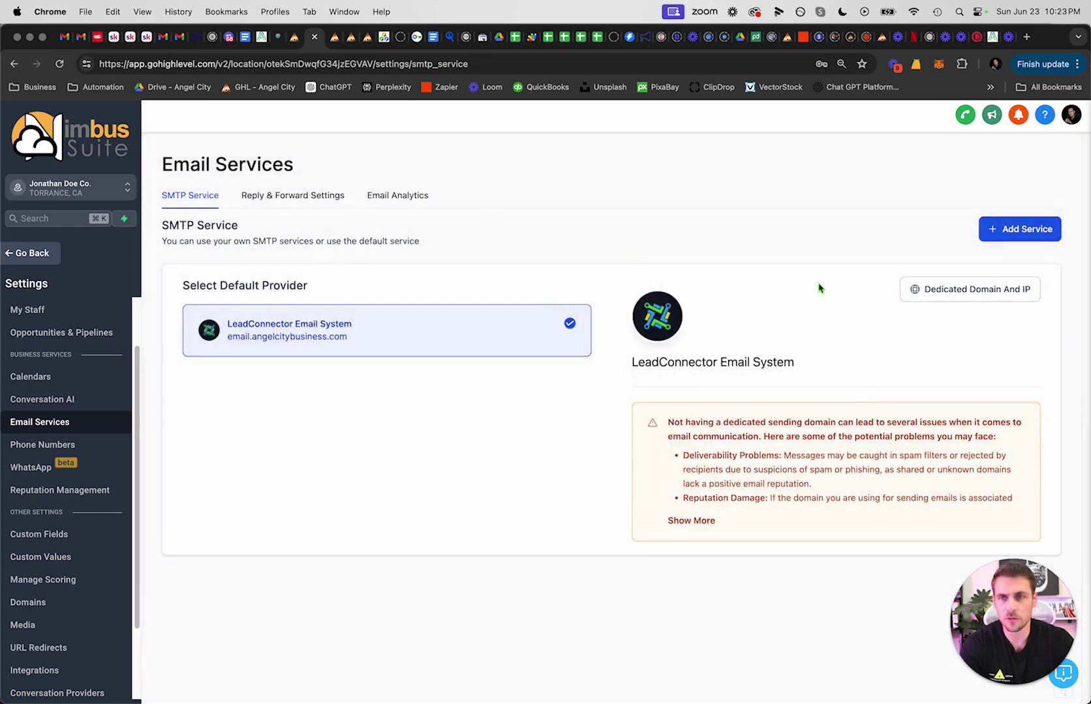
# Step: Open the dedicated domain setup and try to add email.example.com as a new sending domain
pyautogui.click(933, 295)
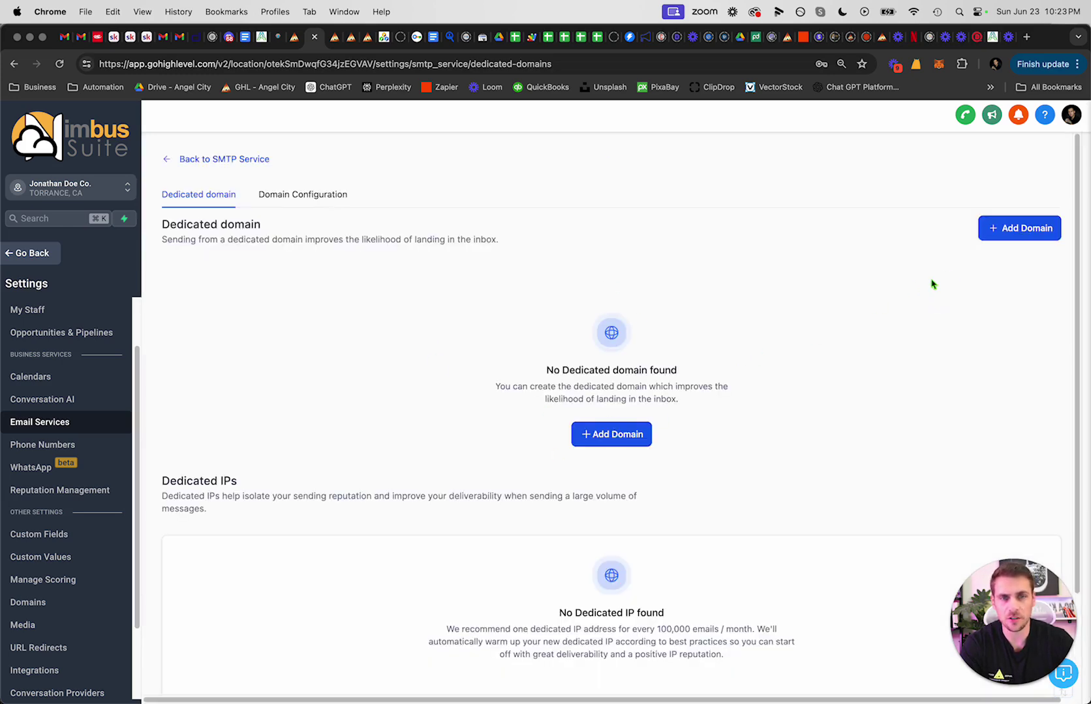
pyautogui.click(1008, 232)
pyautogui.click(335, 284)
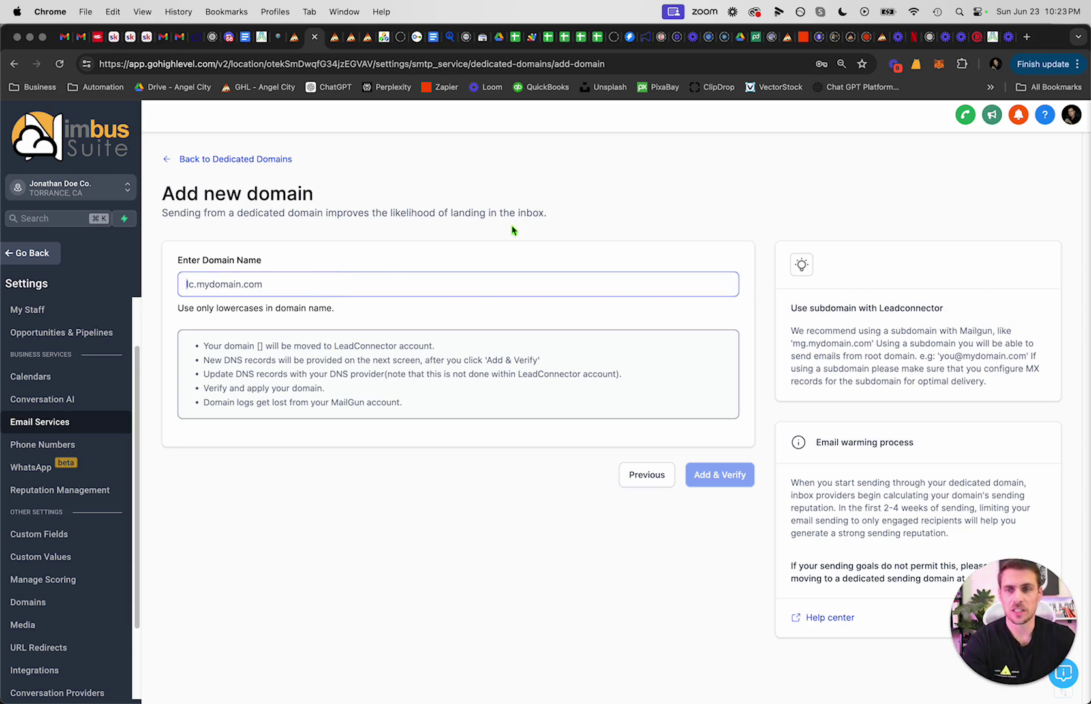
pyautogui.write('email.')
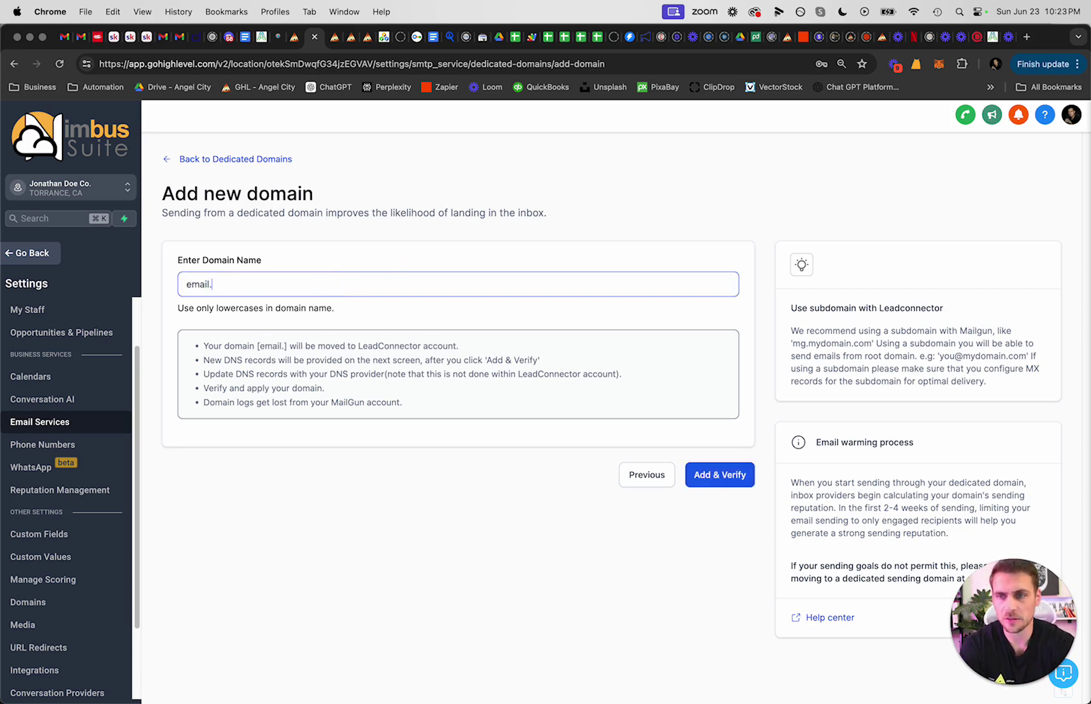
pyautogui.write('example.com')
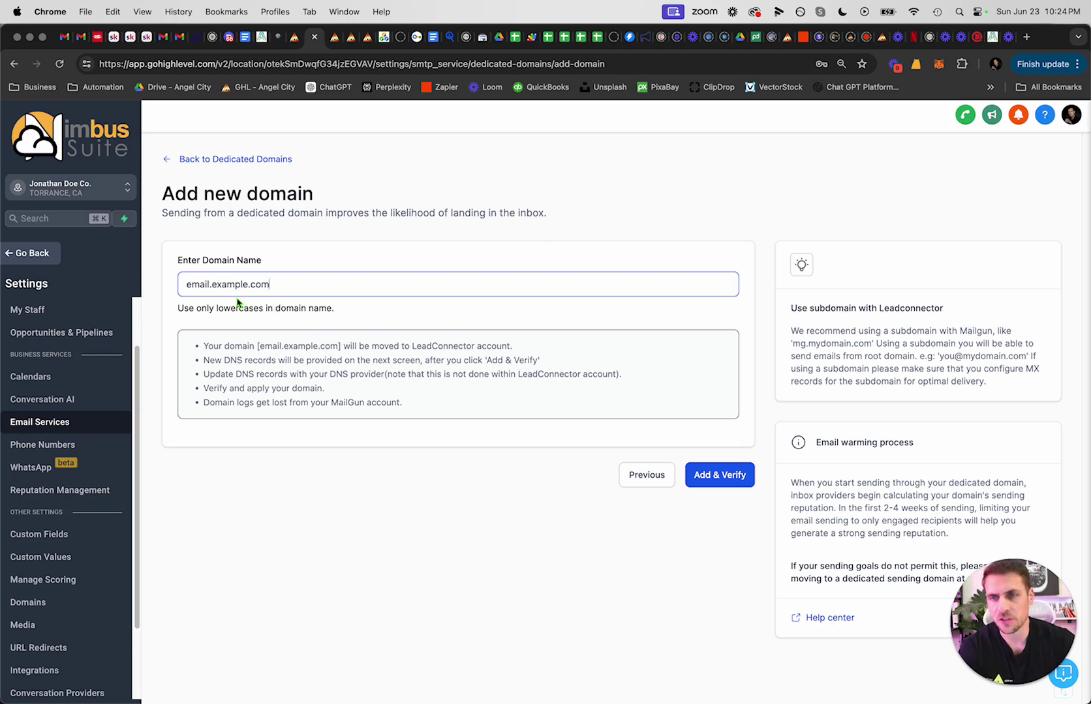
pyautogui.moveTo(209, 285); pyautogui.dragTo(160, 292)
pyautogui.click(295, 285)
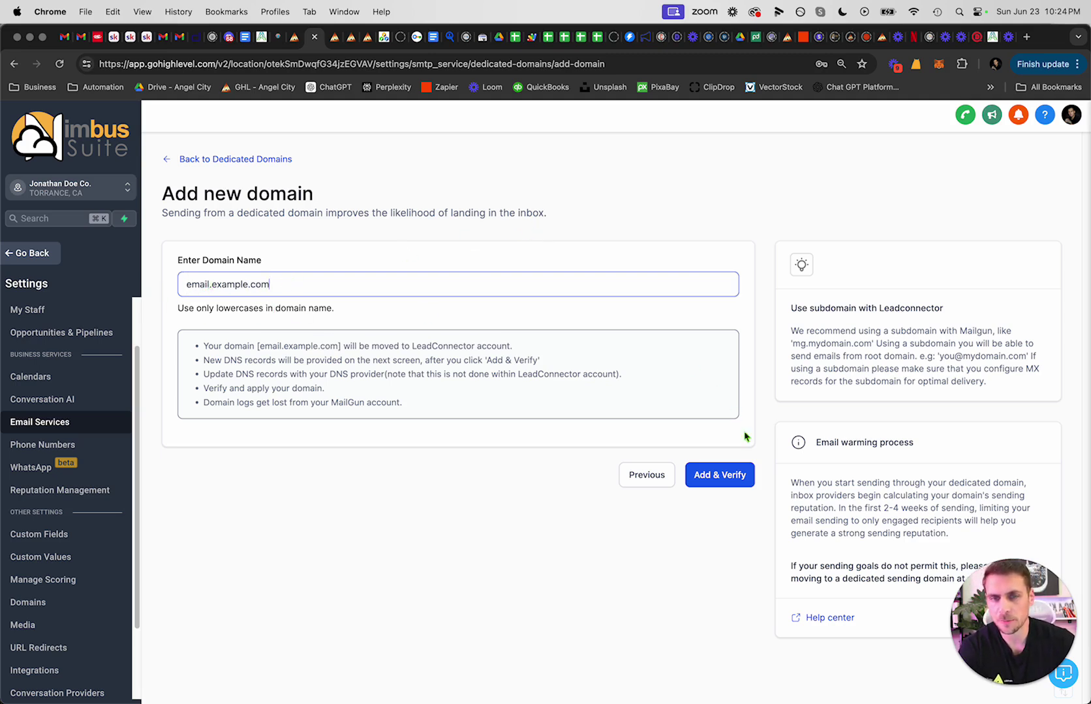
pyautogui.click(731, 481)
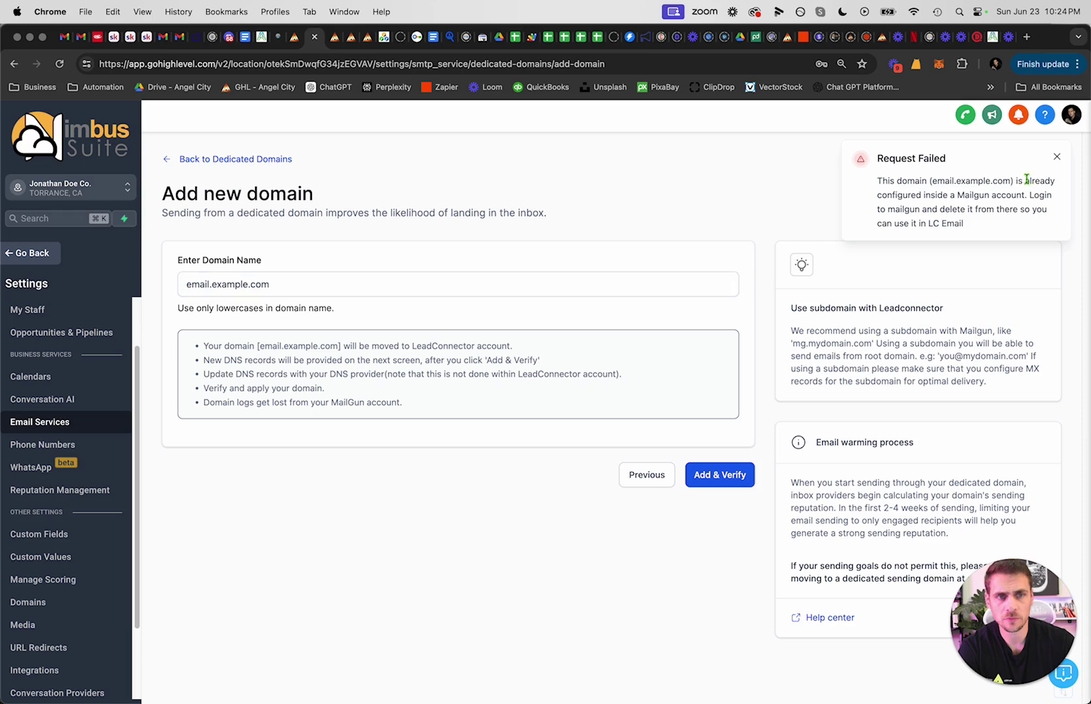
# Step: Add the dedicated domain as email.example123123.com instead and continue to its manual DNS records
pyautogui.click(208, 287)
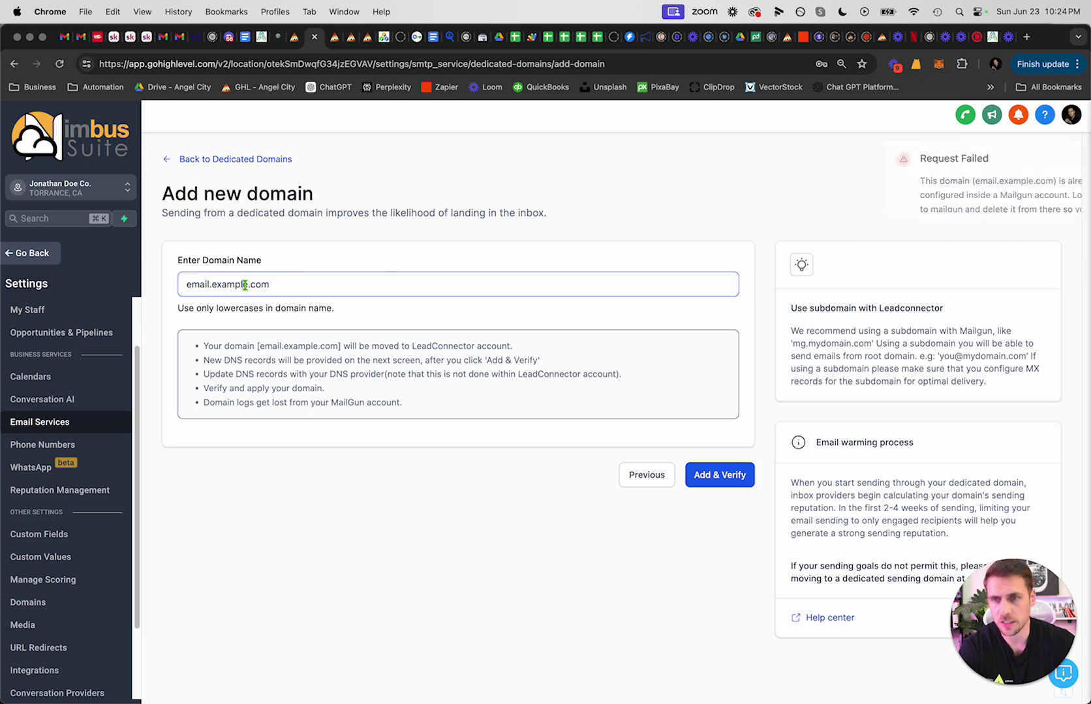
pyautogui.write('123')
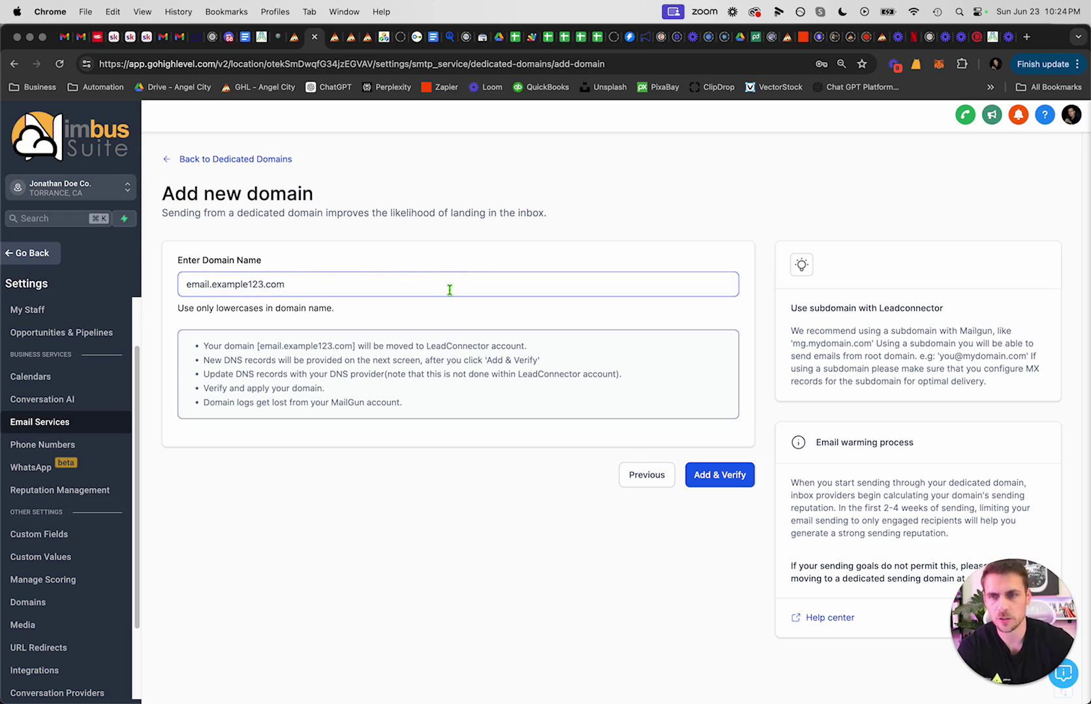
pyautogui.write('123')
pyautogui.click(721, 475)
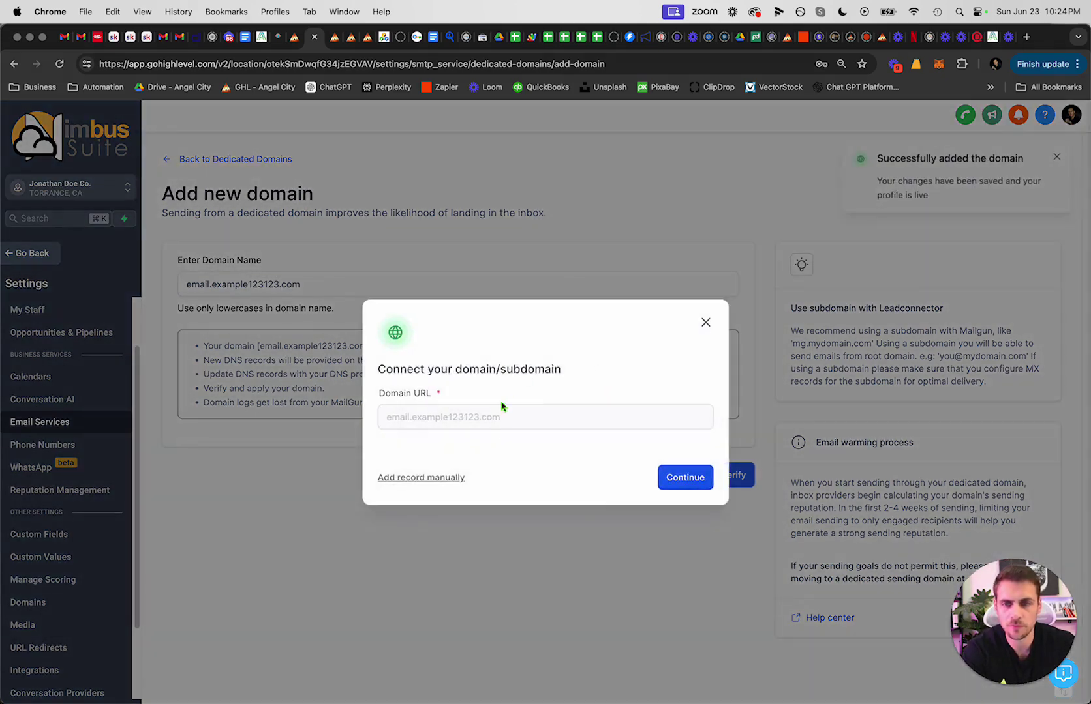
pyautogui.click(699, 478)
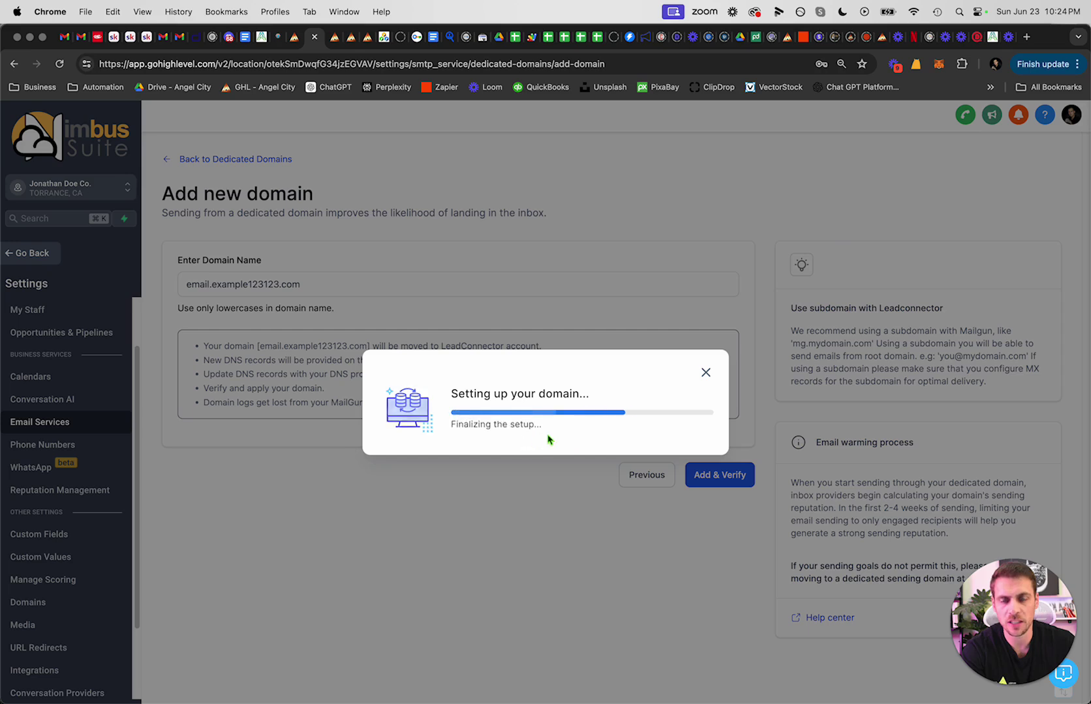
pyautogui.click(509, 381)
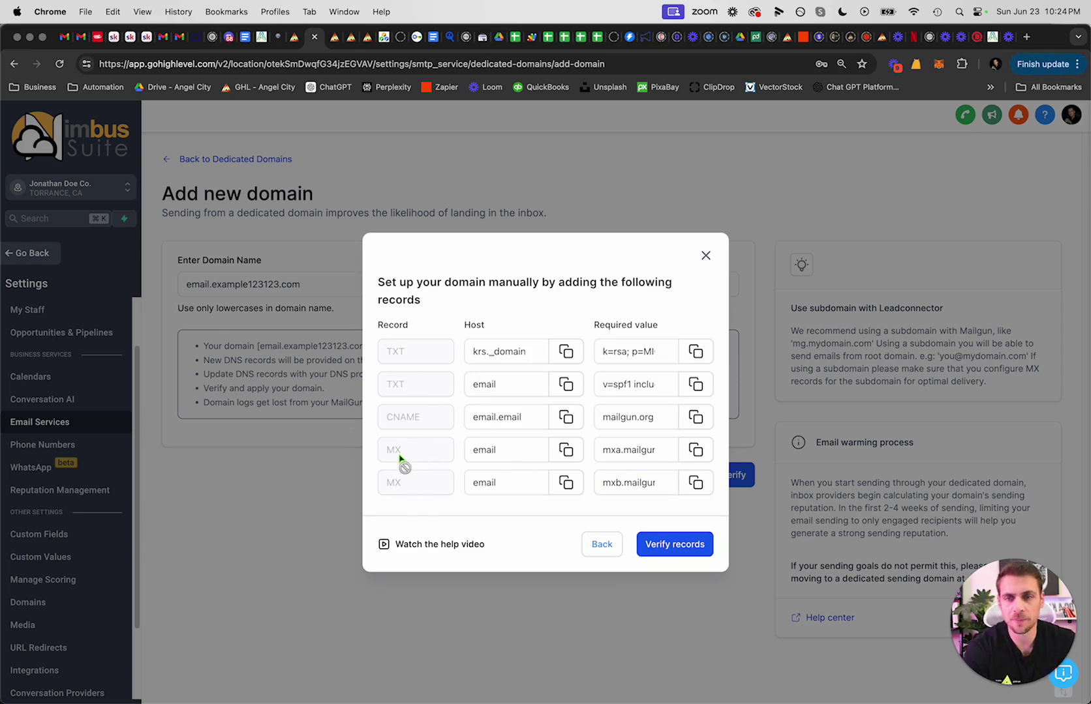
# Step: Open the Domain.com website in a new browser tab and go to its account login page
pyautogui.click(1026, 41)
pyautogui.write('dom')
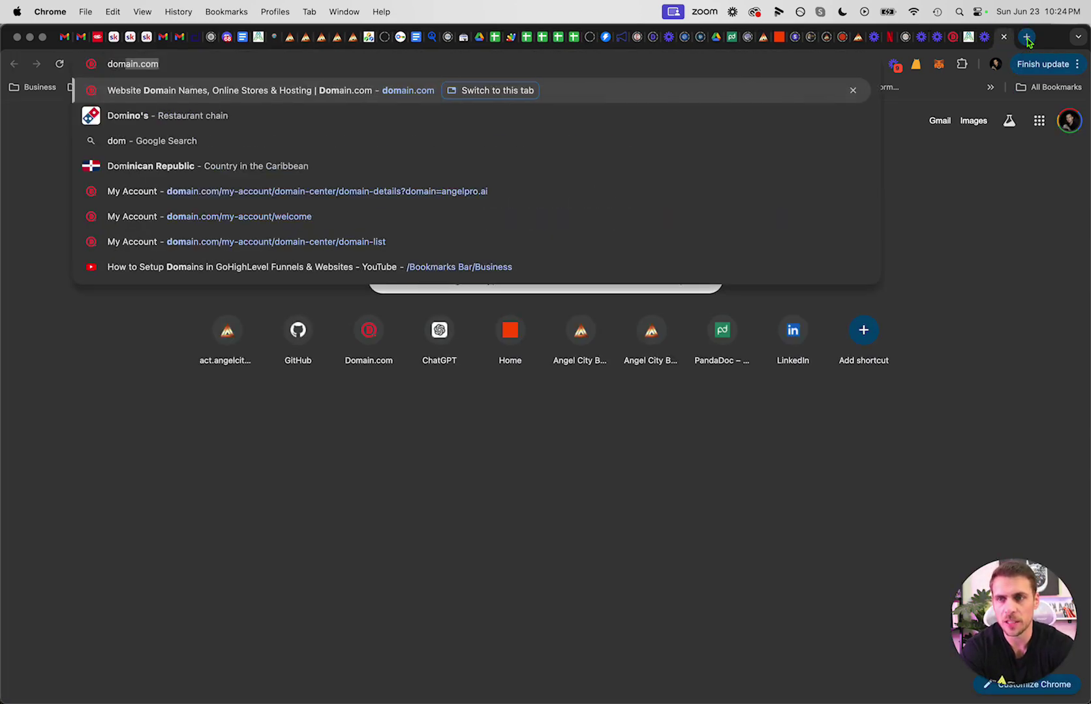
pyautogui.press('Return')
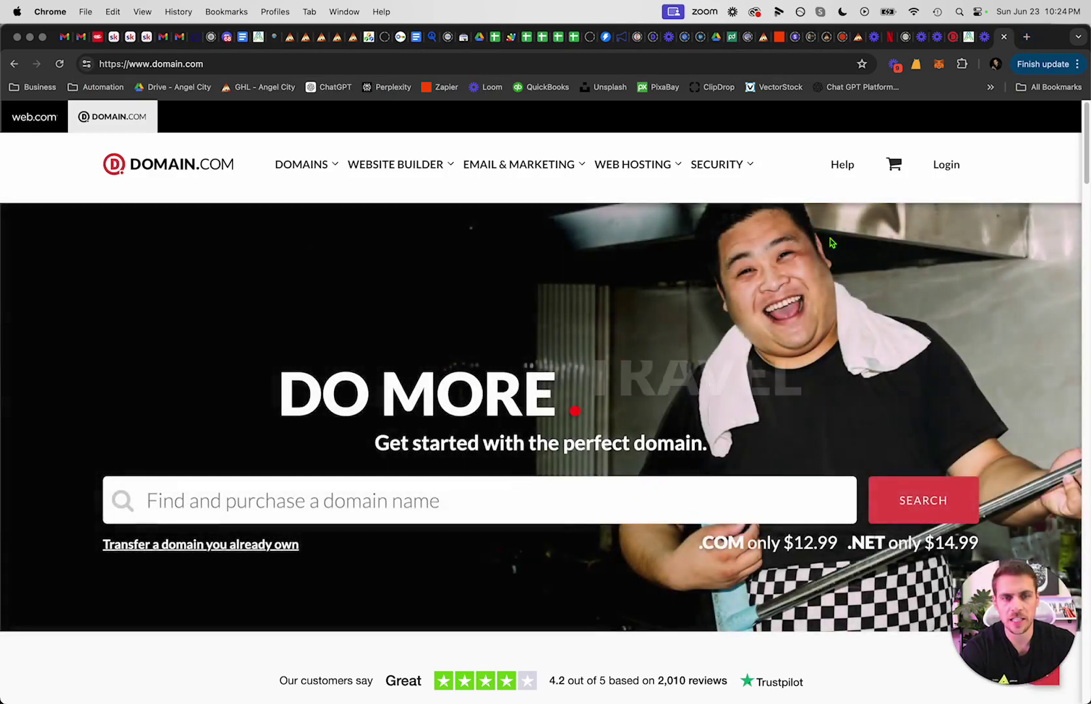
pyautogui.click(943, 167)
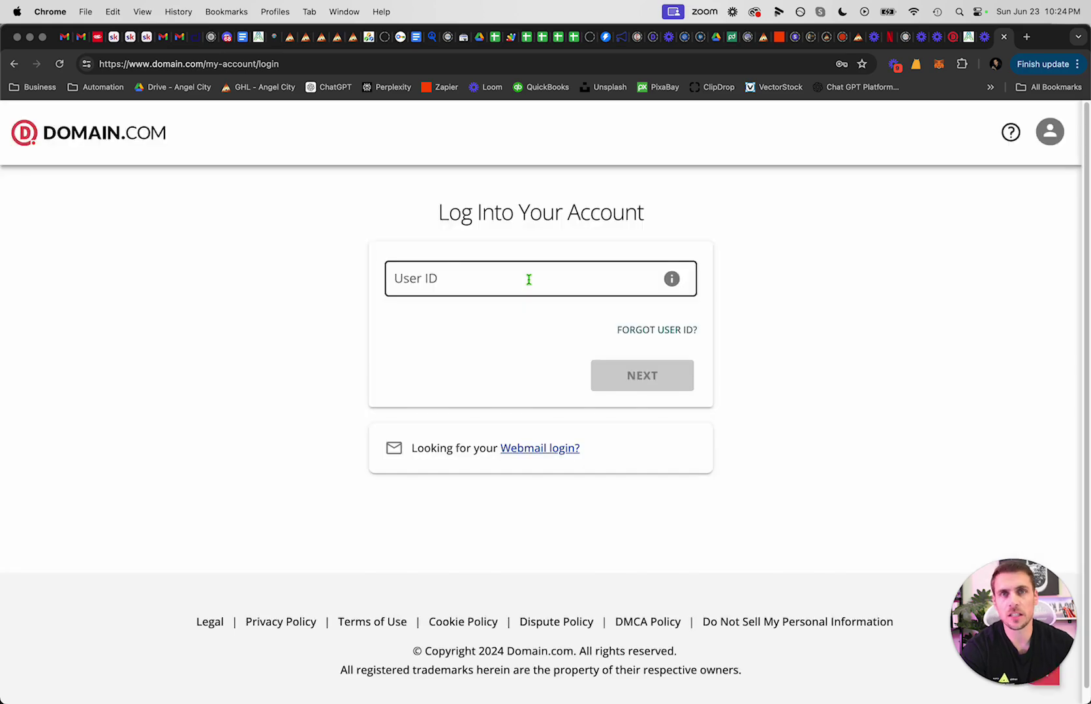
# Step: Log in to Domain.com with the saved user ID and account password
pyautogui.click(541, 278)
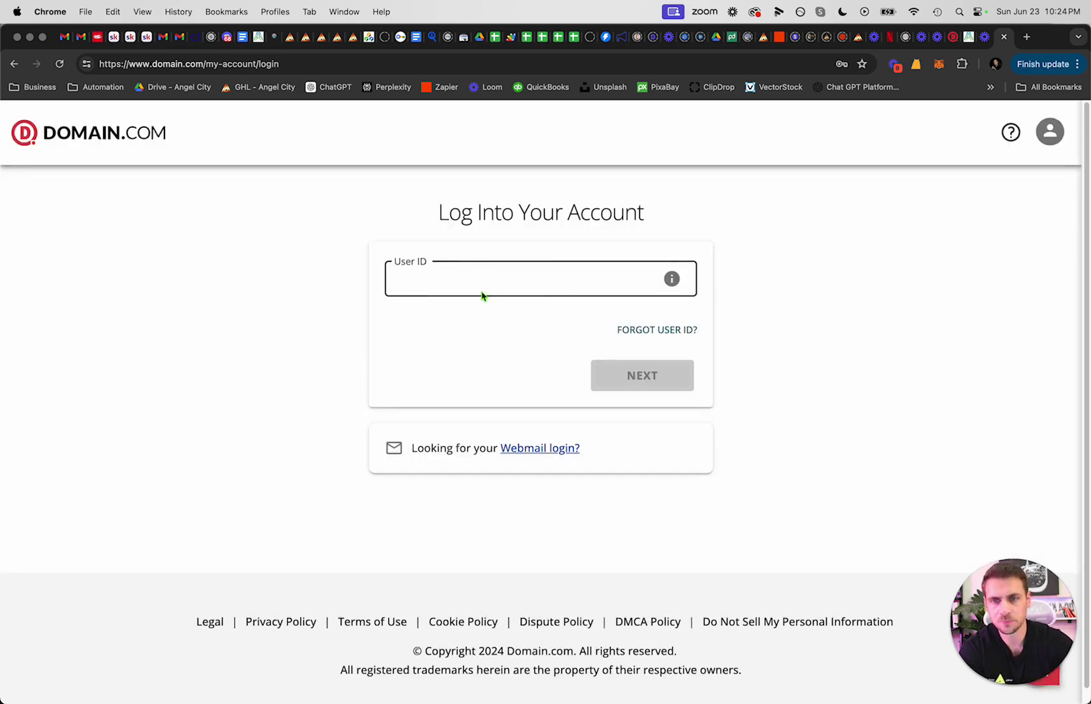
pyautogui.click(456, 301)
pyautogui.click(486, 314)
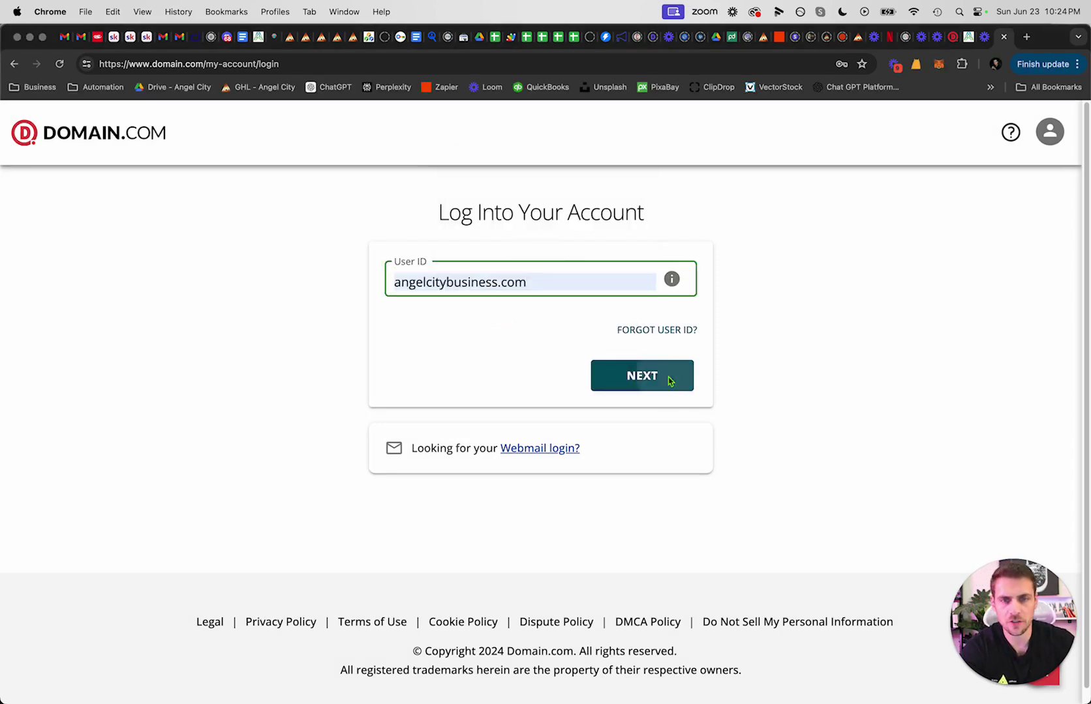
pyautogui.click(670, 379)
pyautogui.click(512, 287)
pyautogui.click(525, 313)
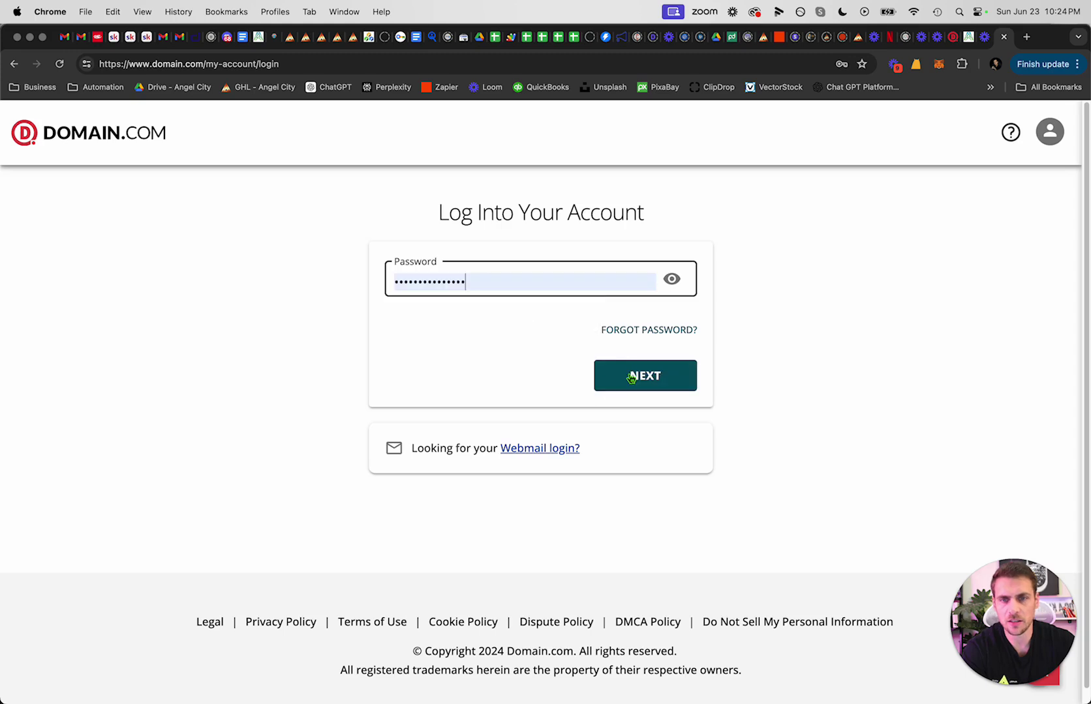
pyautogui.click(631, 378)
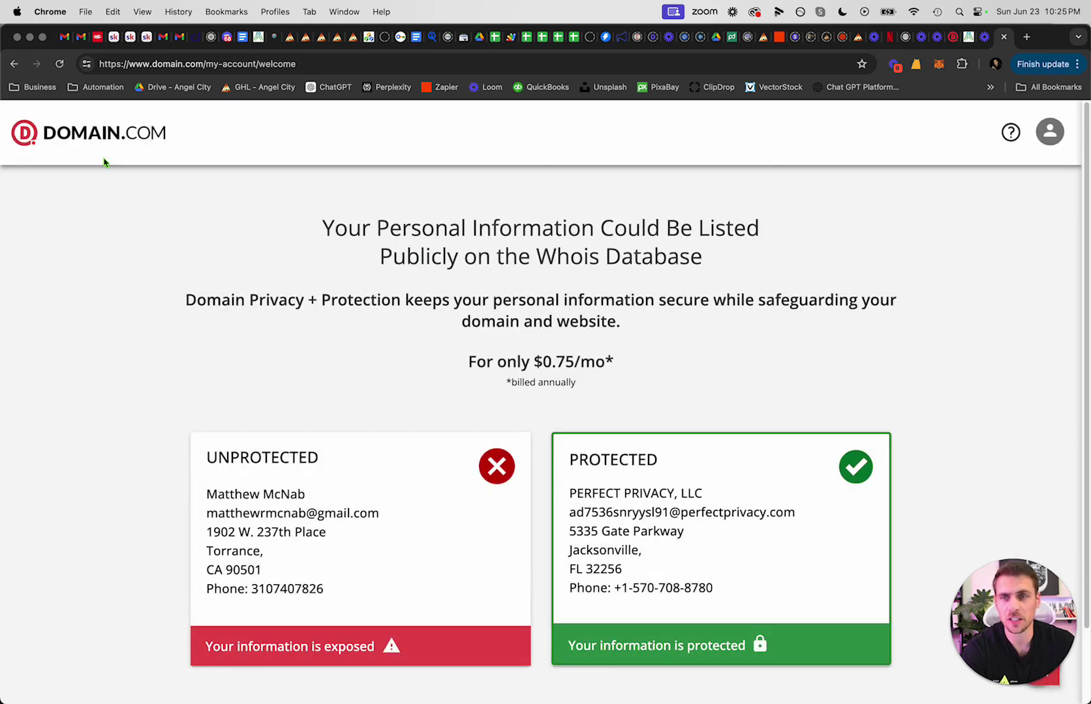
# Step: Bypass the domain privacy offer and browse the account's list of owned domains
pyautogui.click(71, 137)
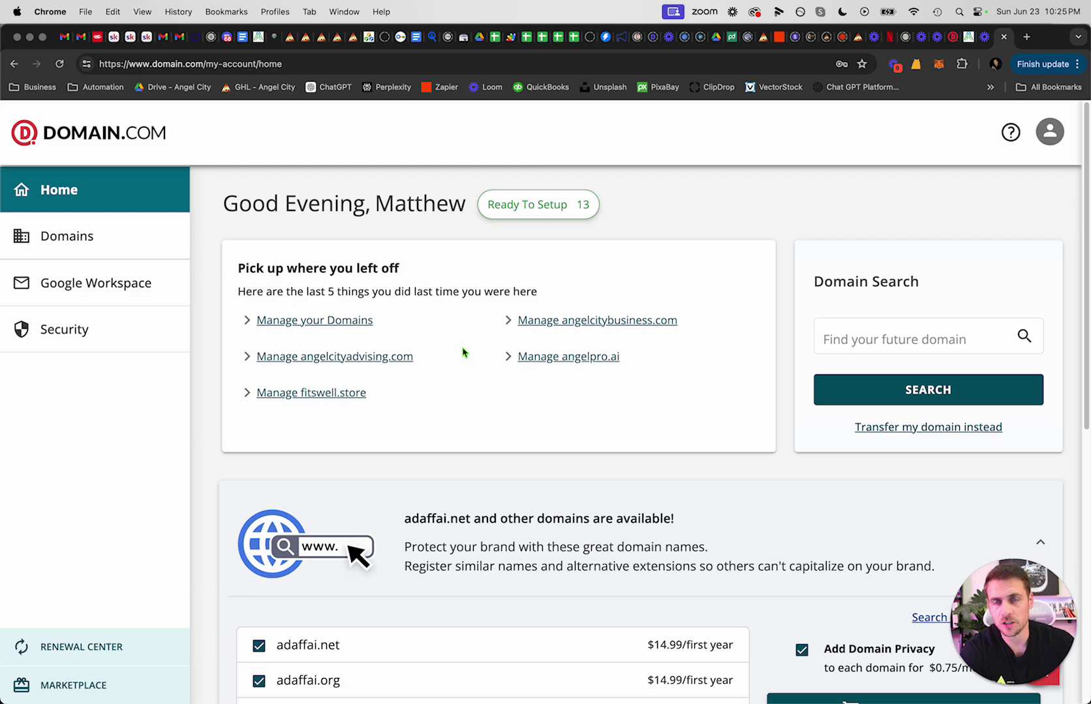
pyautogui.scroll(-10, 776, 424)
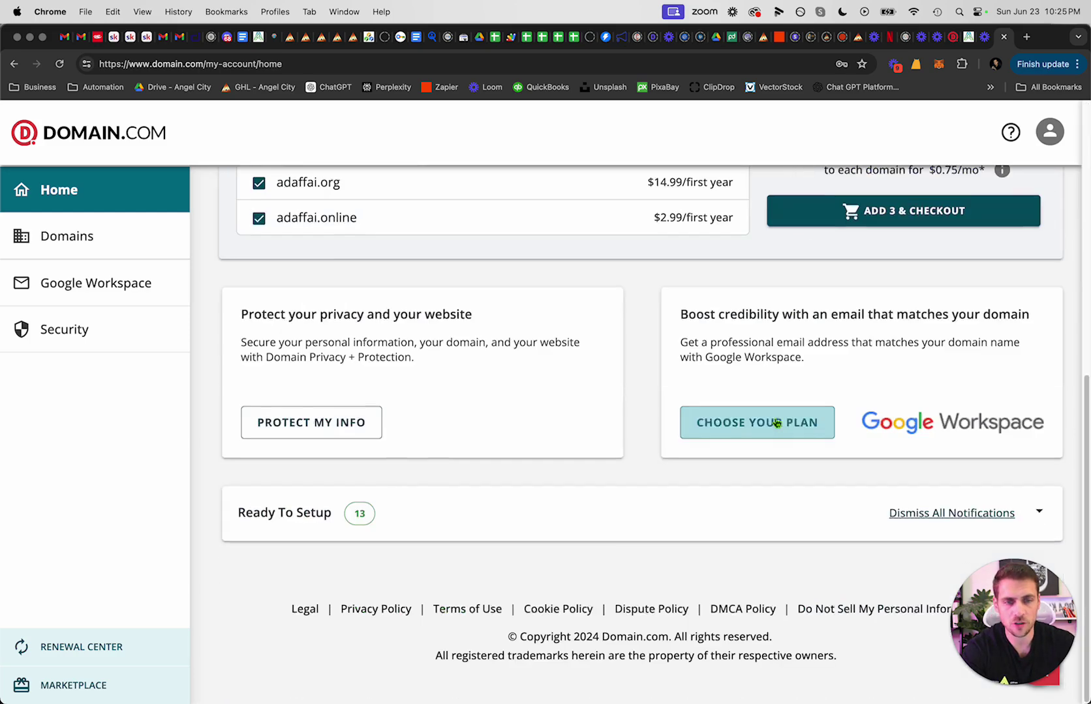
pyautogui.click(123, 242)
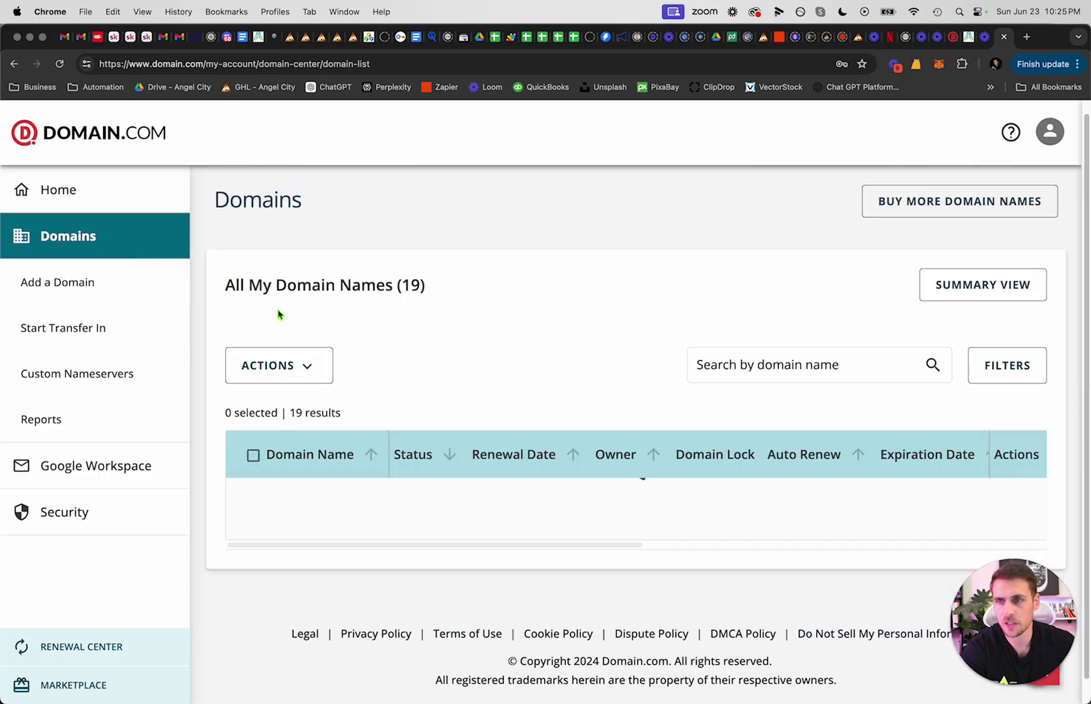
pyautogui.scroll(-3, 482, 334)
pyautogui.scroll(-3, 309, 338)
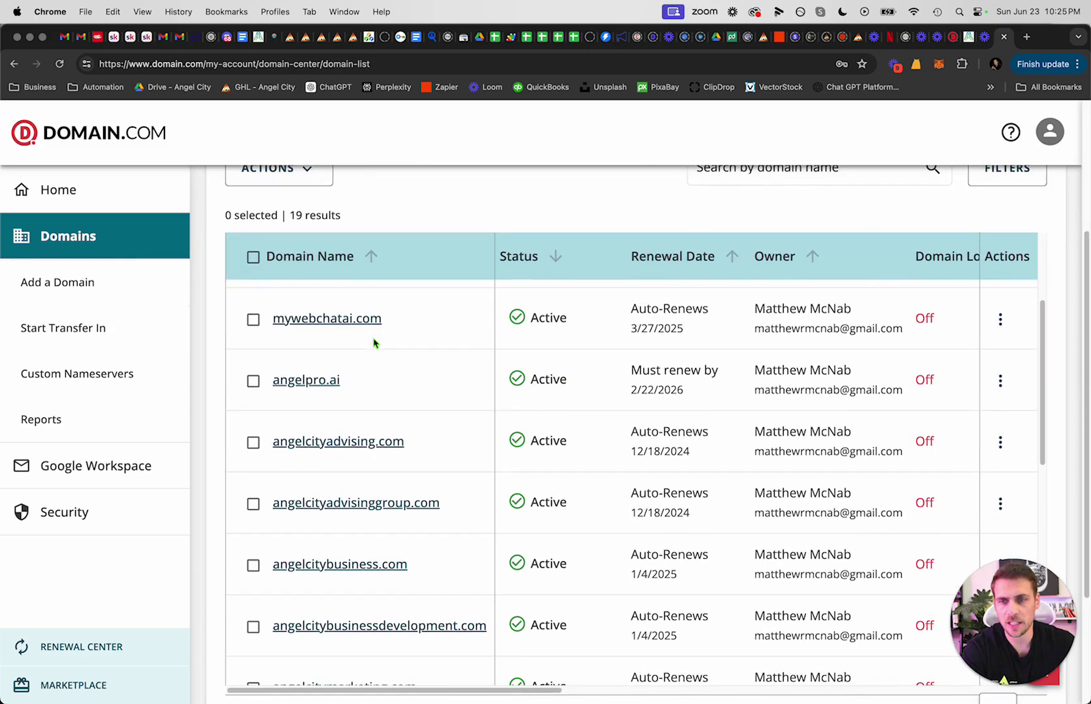
# Step: Open the details of angelcityadvising.com and find its Advanced Tools section for managing DNS records
pyautogui.click(816, 431)
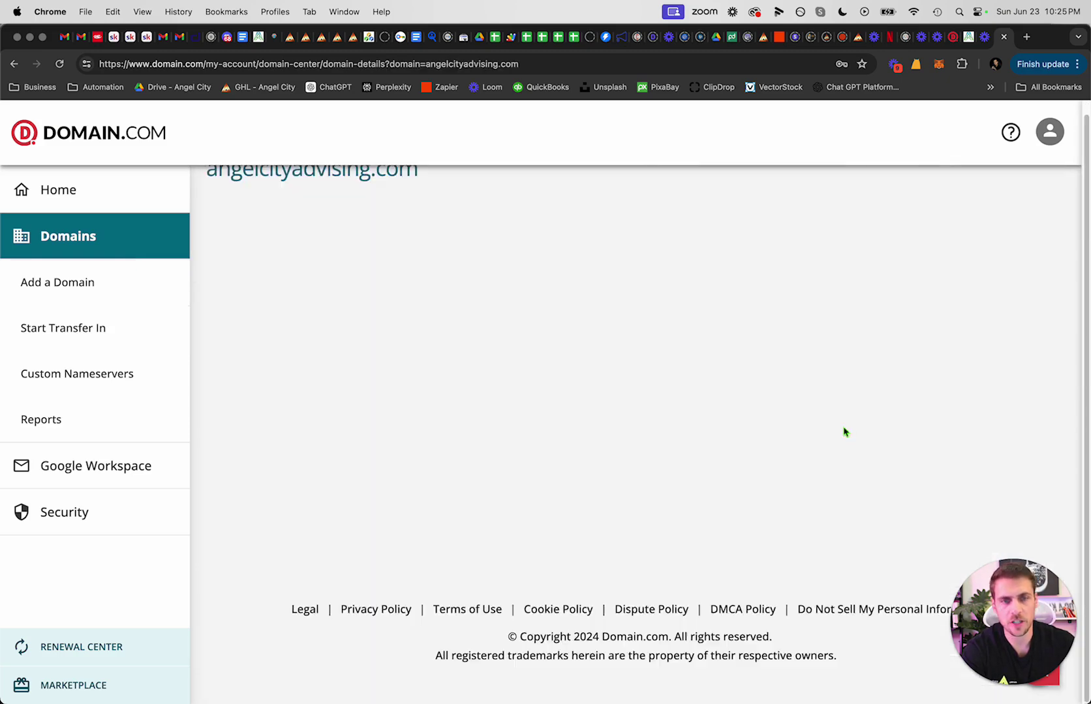
pyautogui.scroll(-5, 783, 390)
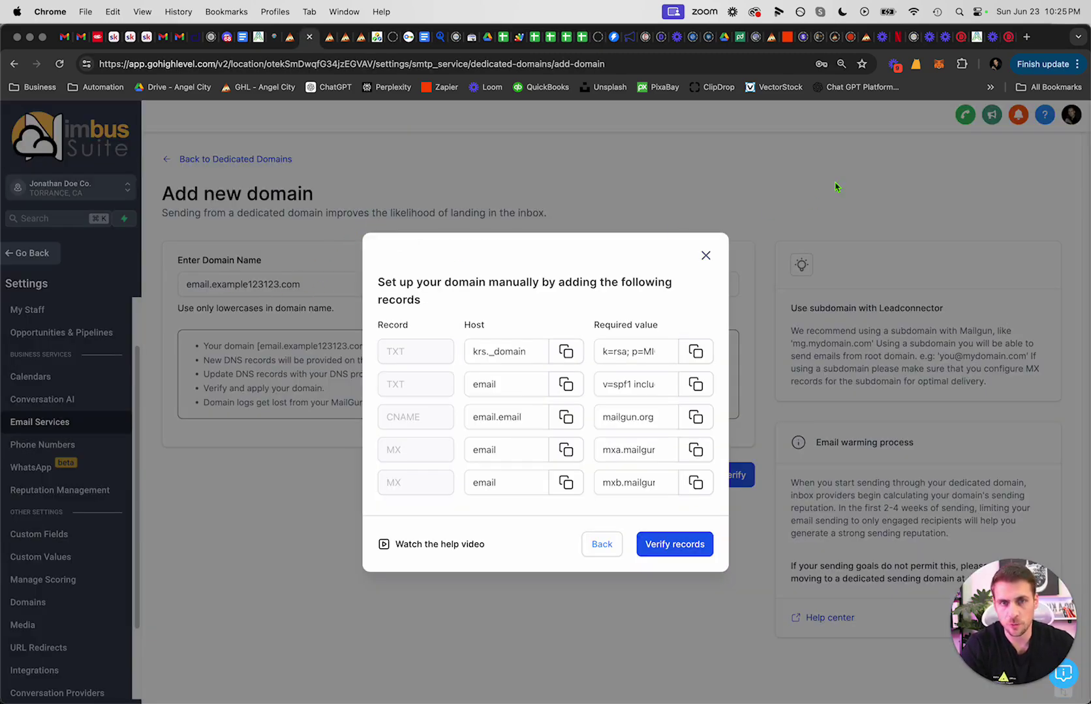
pyautogui.click(1008, 40)
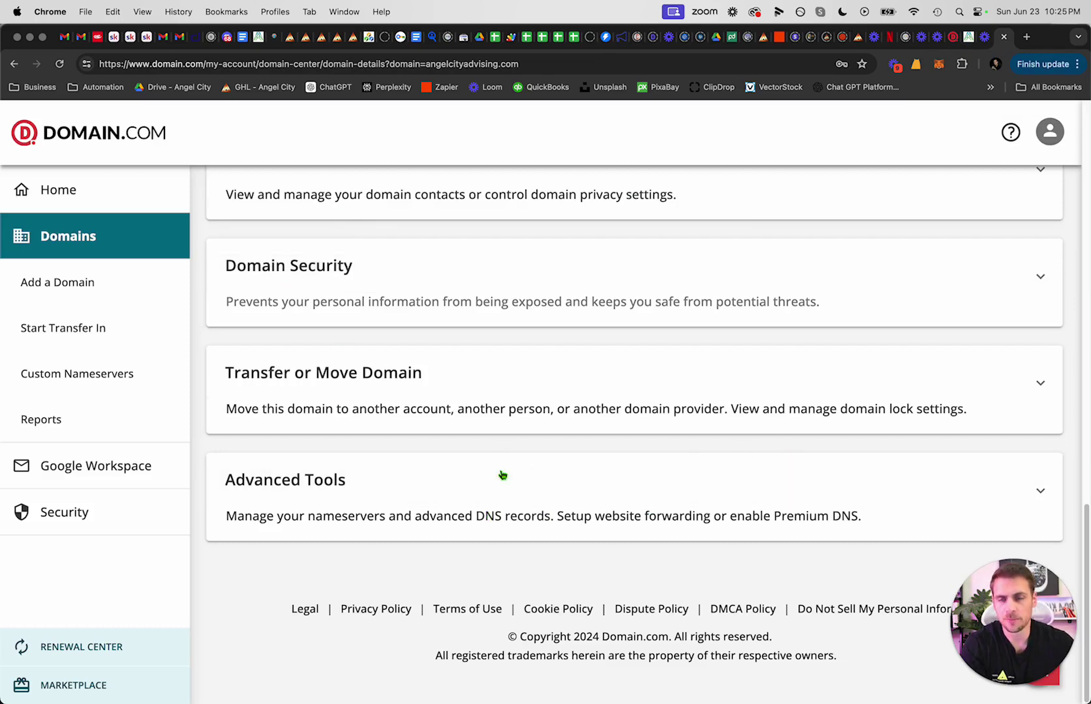
# Step: Open the Advanced DNS Records manager for angelcityadvising.com, suppress its advanced-user warning for future visits, and browse the existing records
pyautogui.click(458, 480)
pyautogui.scroll(-4, 795, 346)
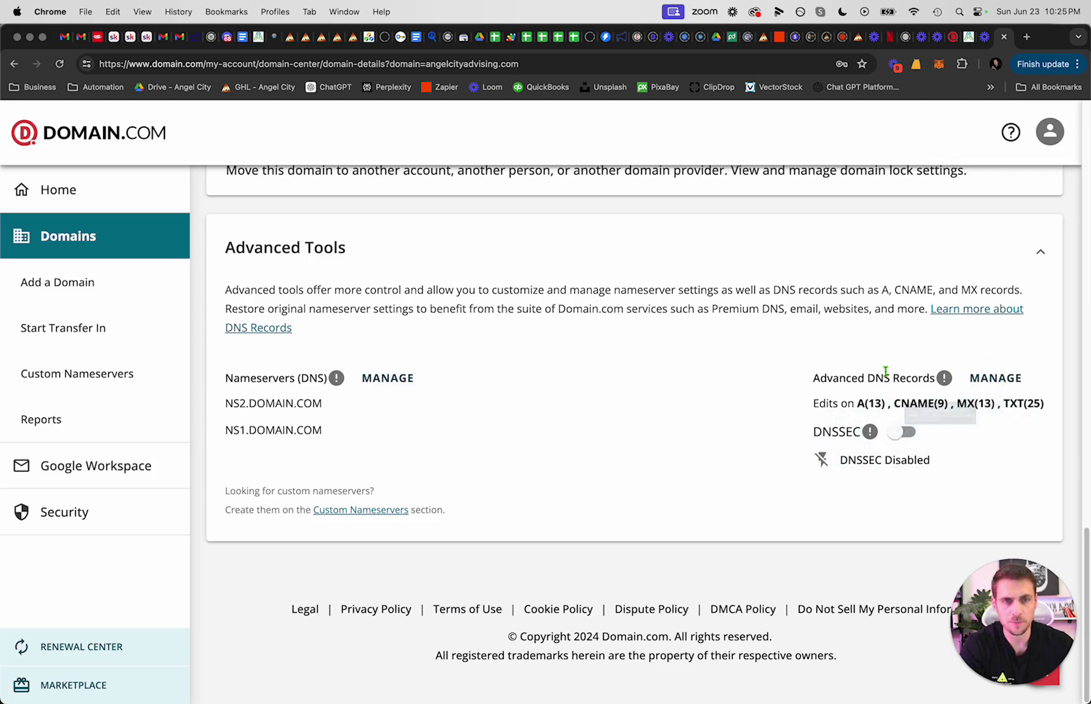
pyautogui.moveTo(816, 380); pyautogui.dragTo(939, 381)
pyautogui.click(993, 382)
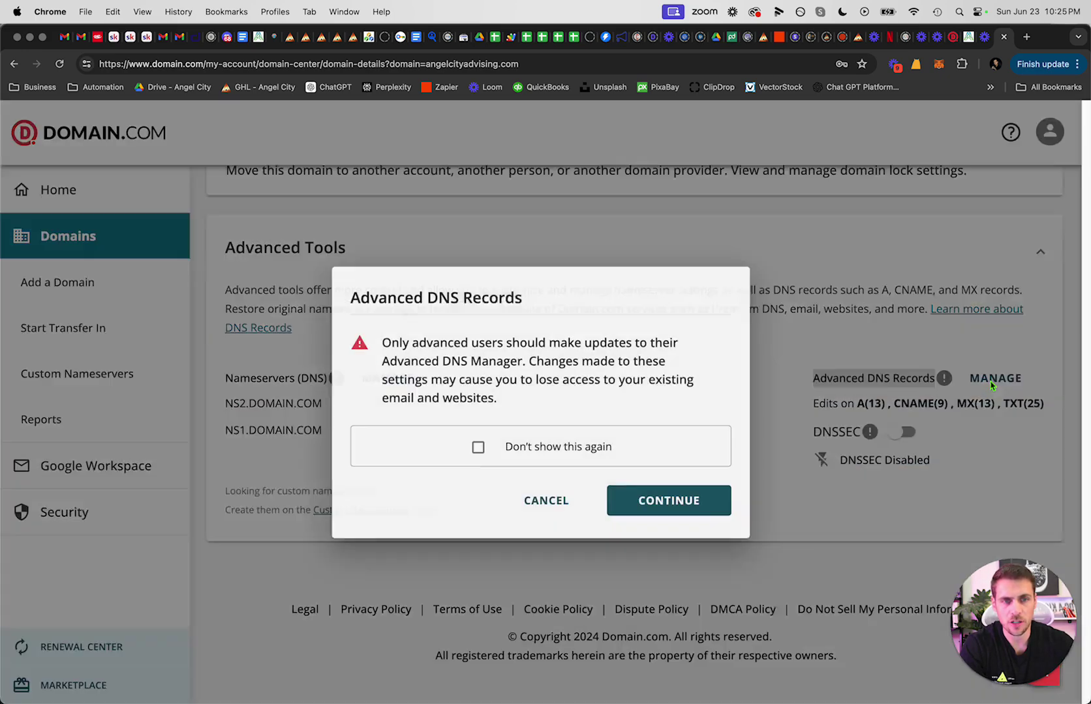
pyautogui.click(476, 448)
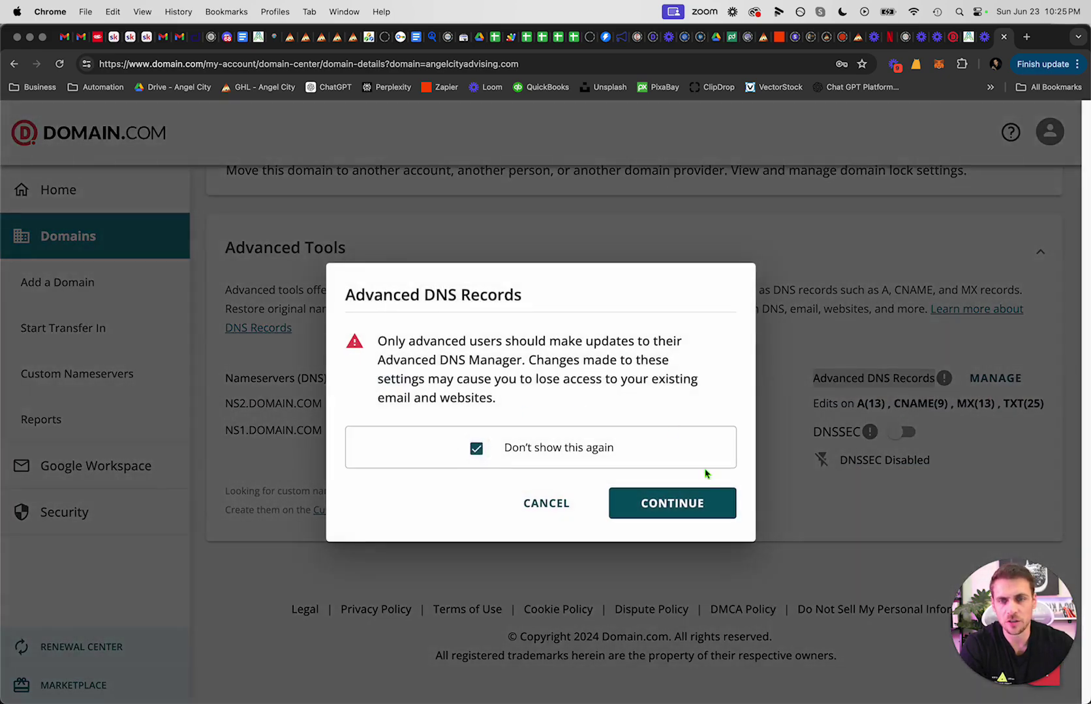
pyautogui.click(678, 504)
pyautogui.scroll(-5, 391, 461)
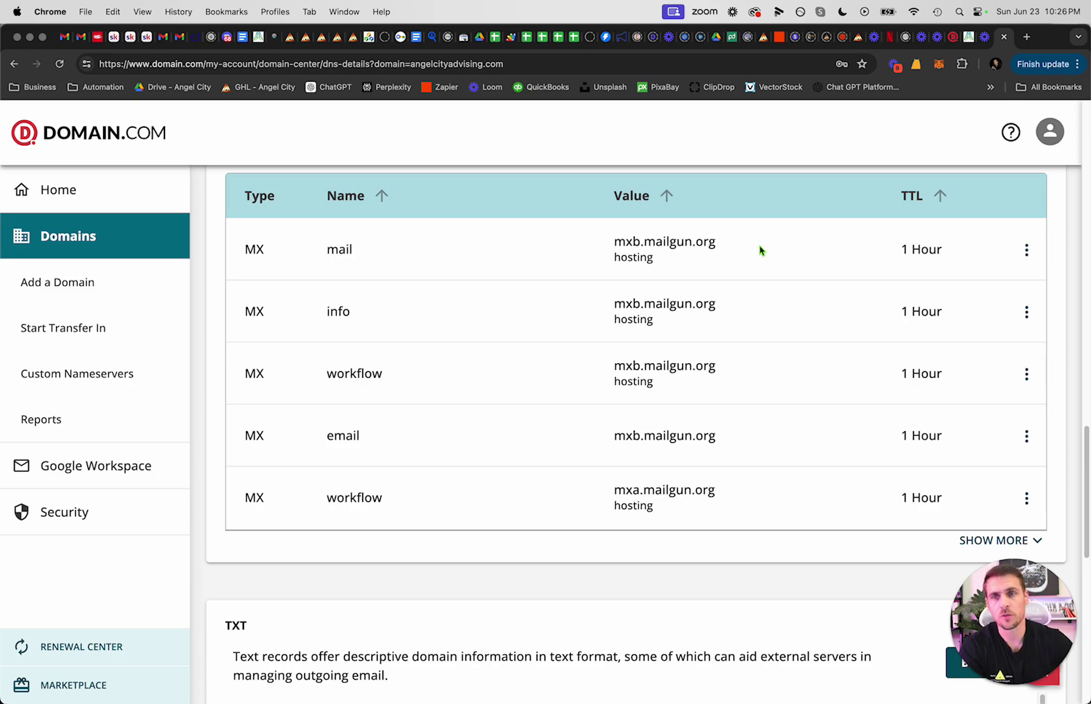
pyautogui.scroll(20, 540, 403)
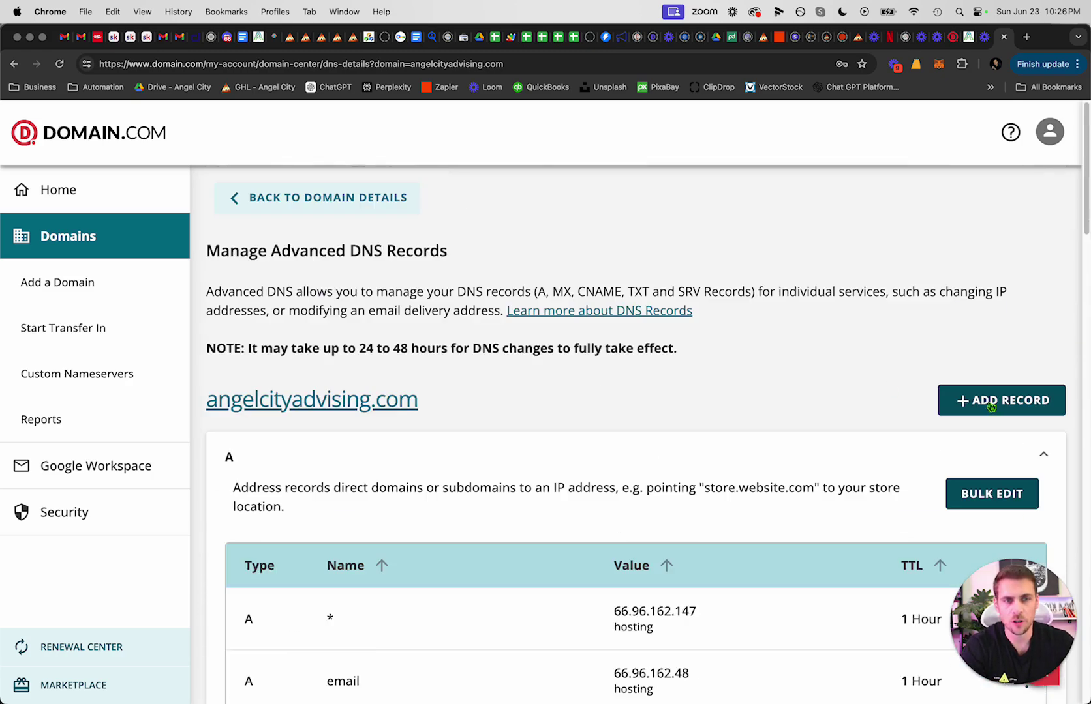
# Step: Start a new advanced DNS record and set its type to TXT, matching the first record GoHighLevel requires
pyautogui.click(990, 405)
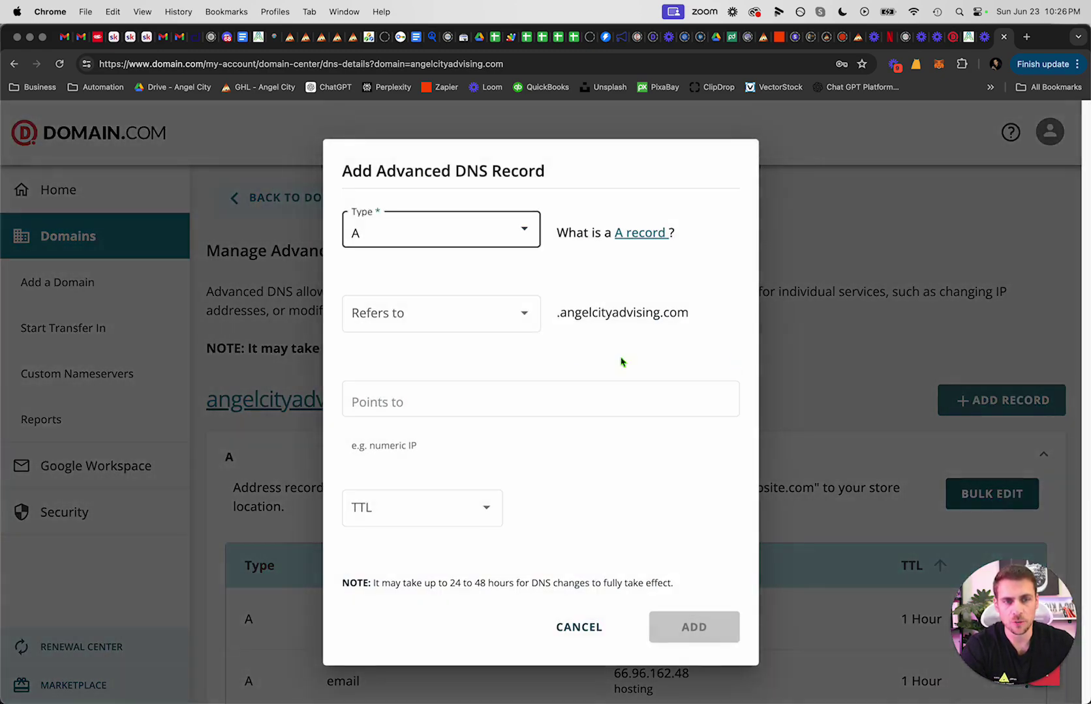
pyautogui.click(413, 239)
pyautogui.click(414, 239)
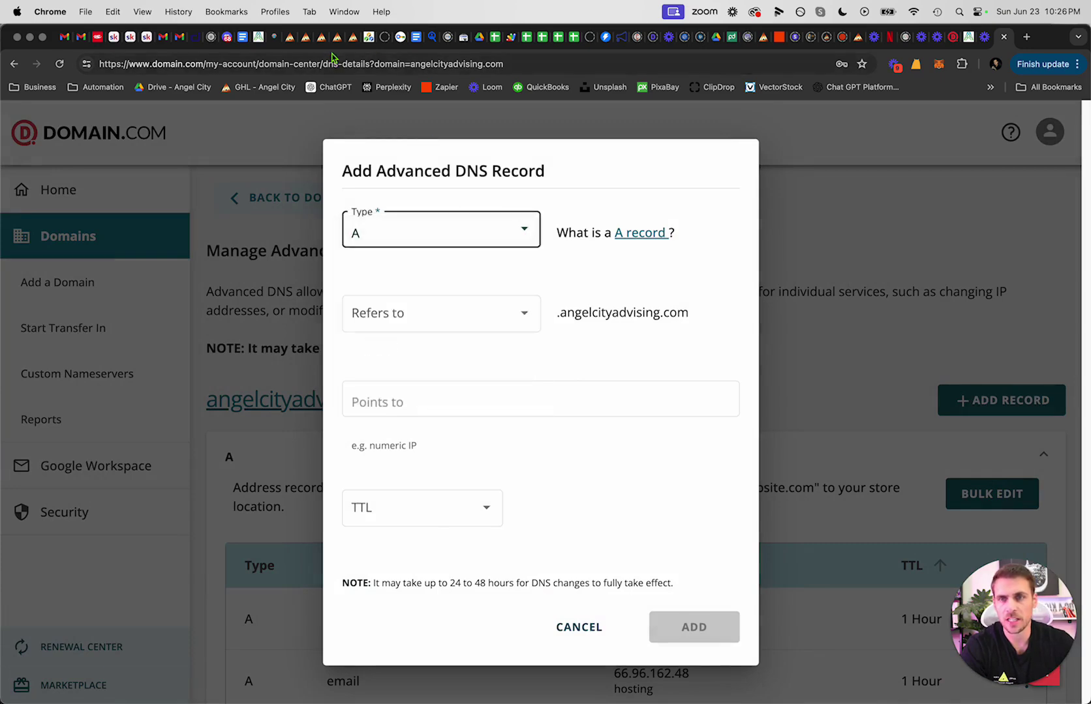
pyautogui.click(299, 37)
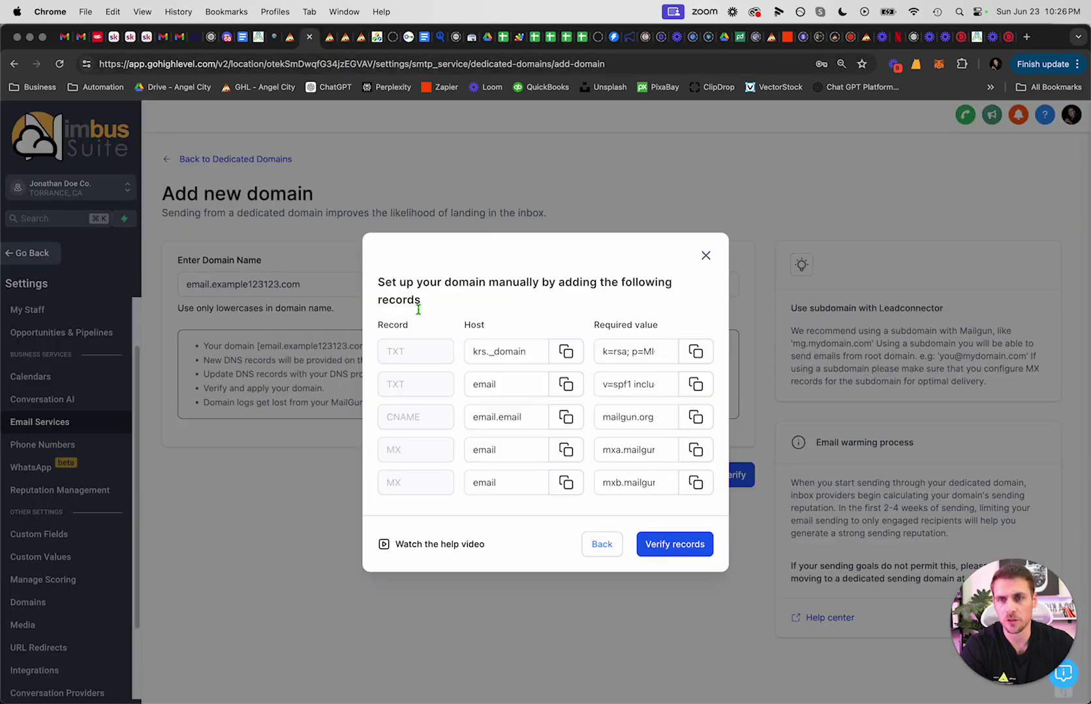
pyautogui.click(992, 37)
pyautogui.click(428, 236)
pyautogui.click(394, 378)
# Step: Set the TXT record to refer to Other Host and enter krs._domainkey.email, copied from GoHighLevel's first required record
pyautogui.click(483, 329)
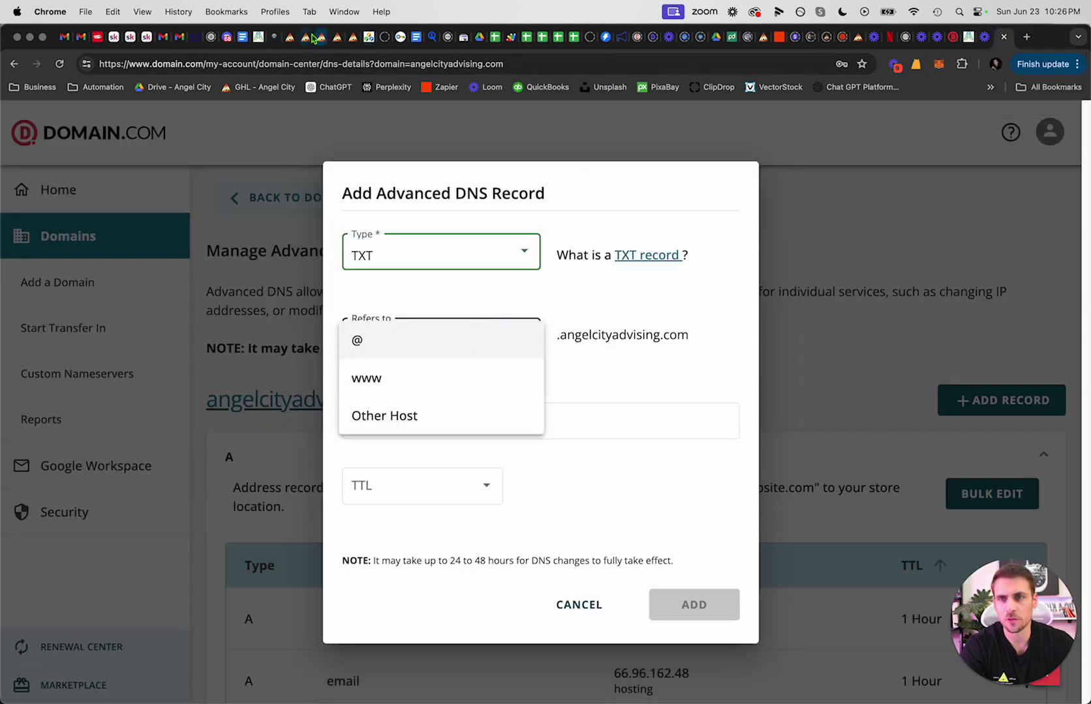
pyautogui.click(330, 40)
pyautogui.click(495, 350)
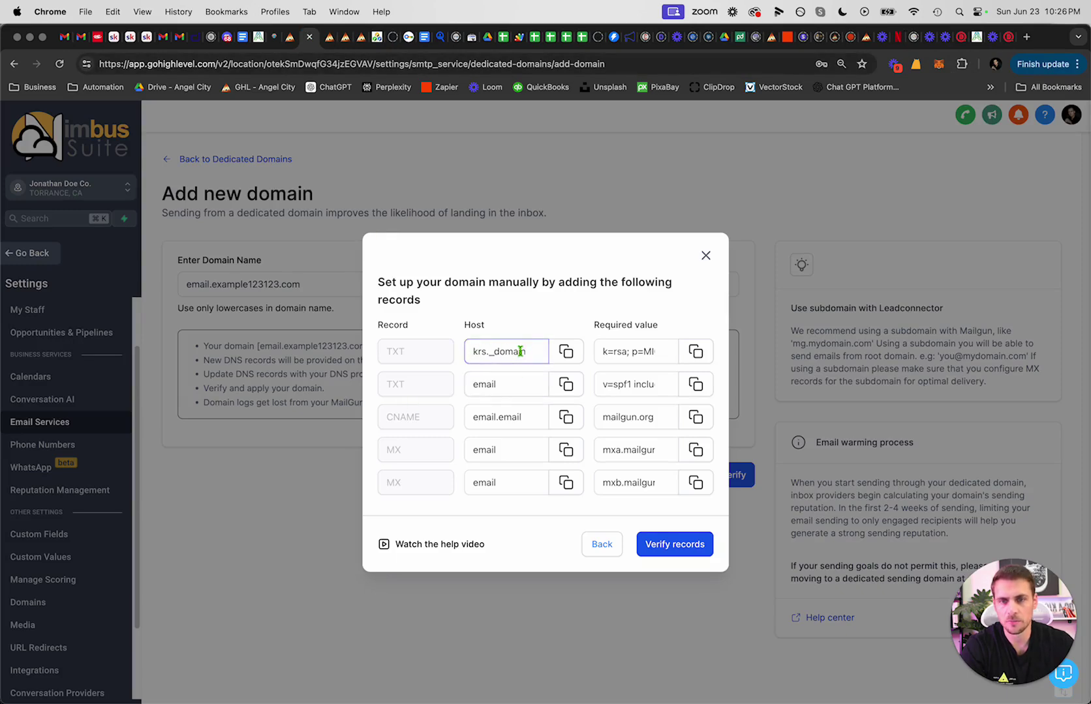
pyautogui.click(566, 351)
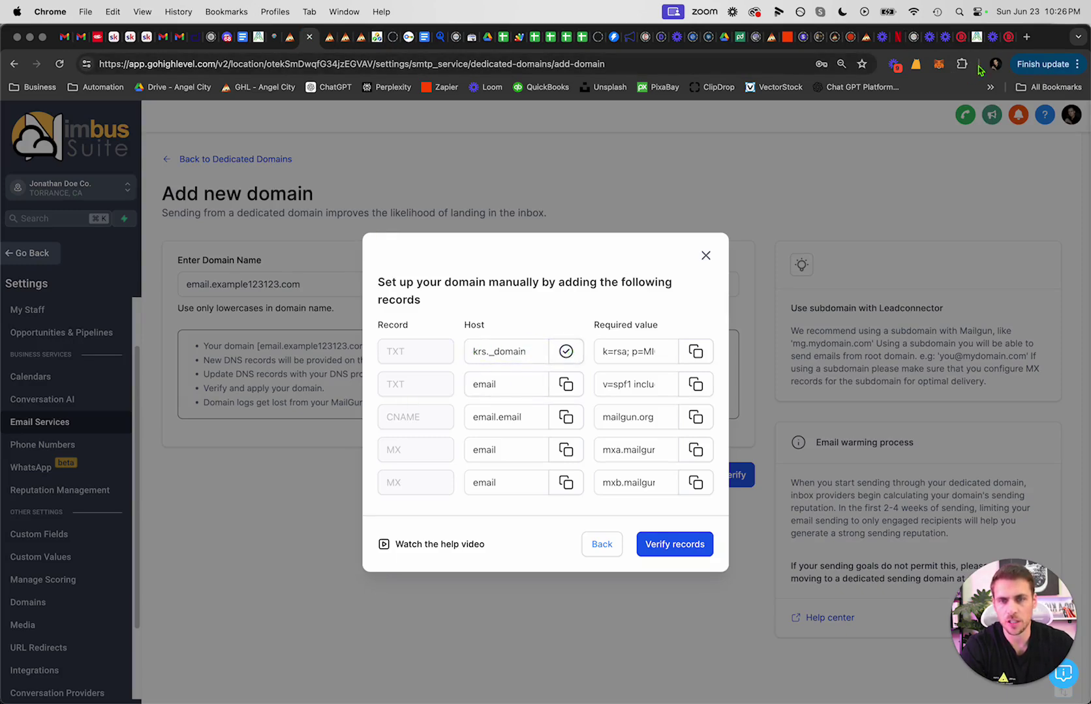
pyautogui.click(1014, 39)
pyautogui.click(466, 421)
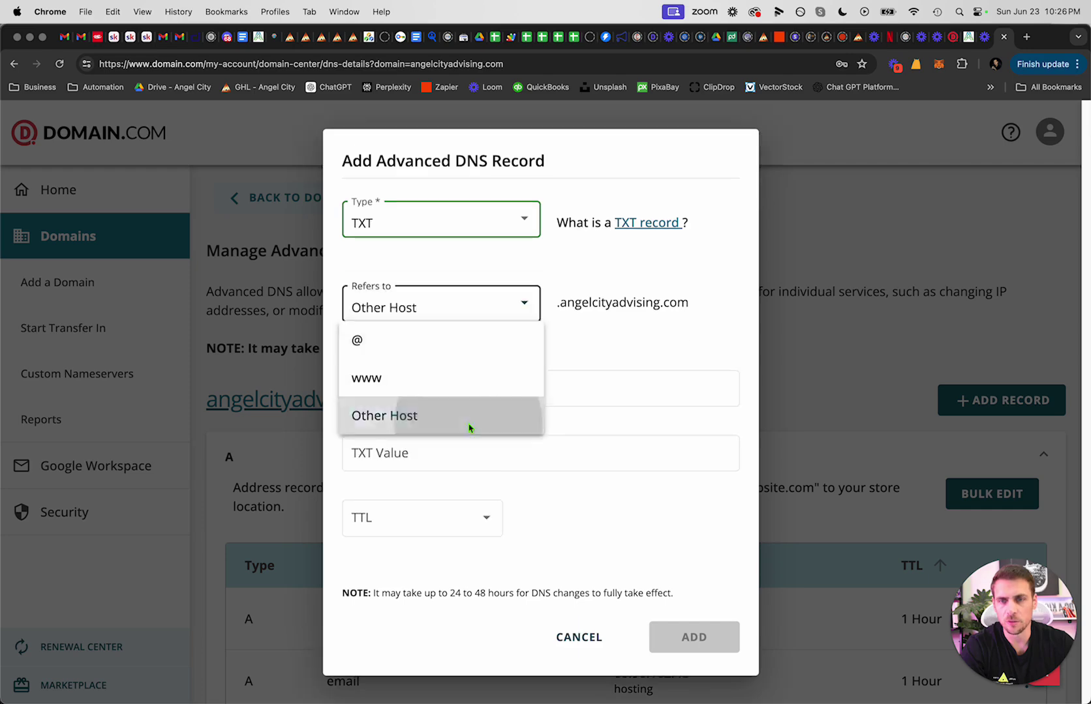
pyautogui.press('super+v')
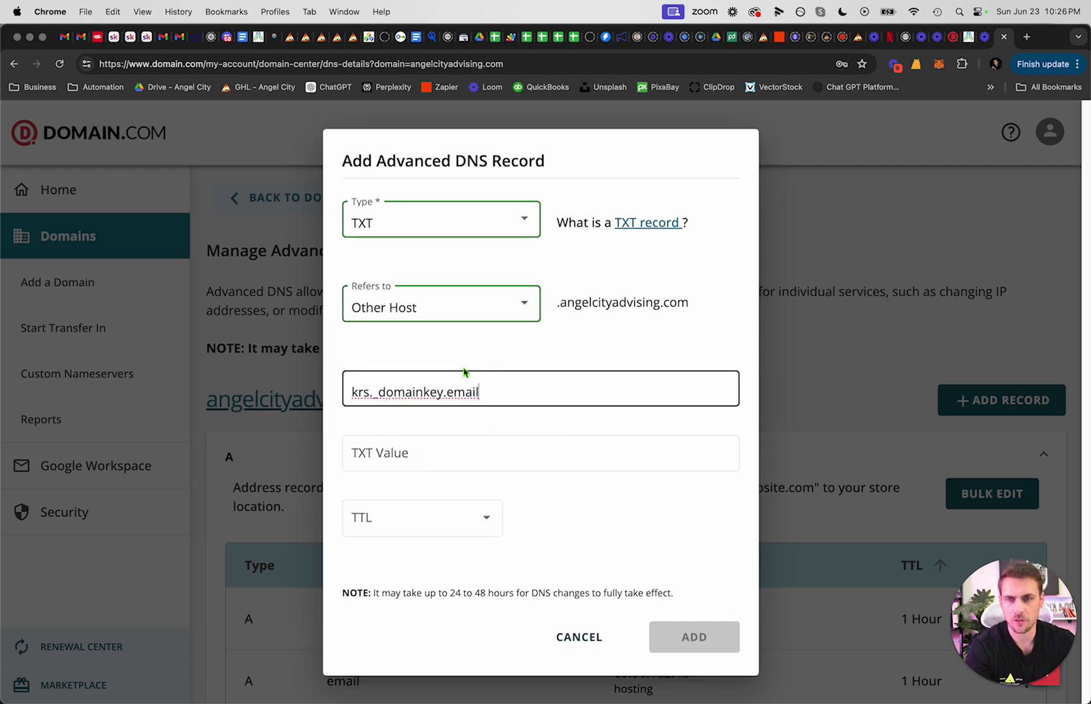
# Step: Copy the first TXT record's required value from GoHighLevel into the TXT Value of the new Domain.com record
pyautogui.click(426, 453)
pyautogui.click(333, 38)
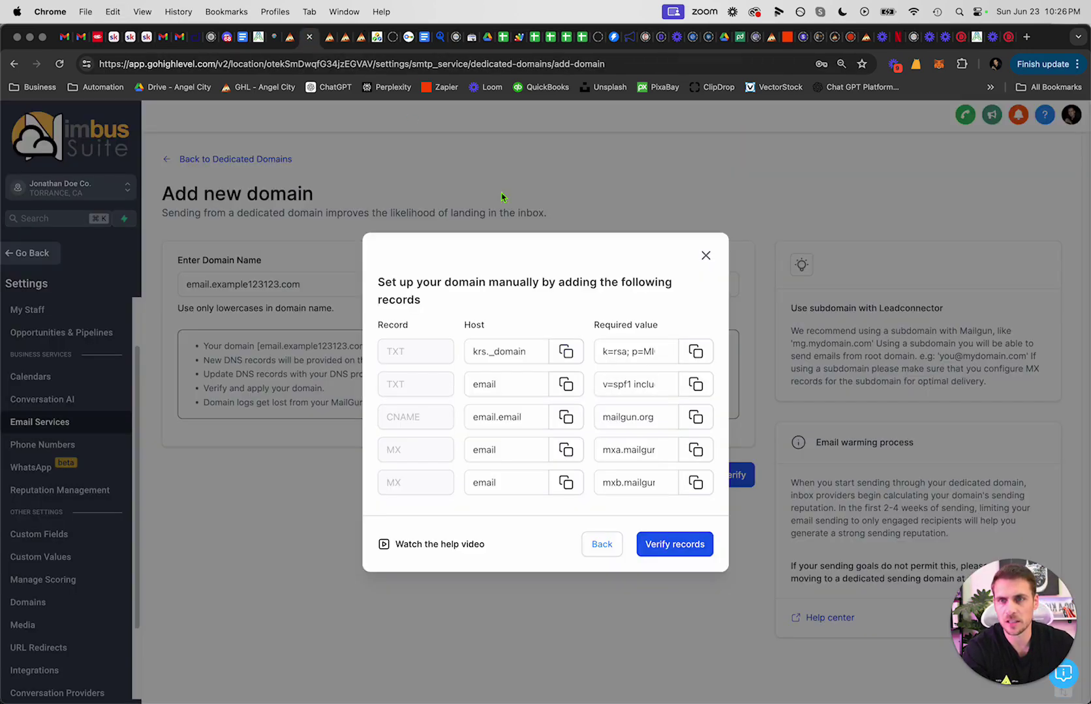
pyautogui.click(697, 354)
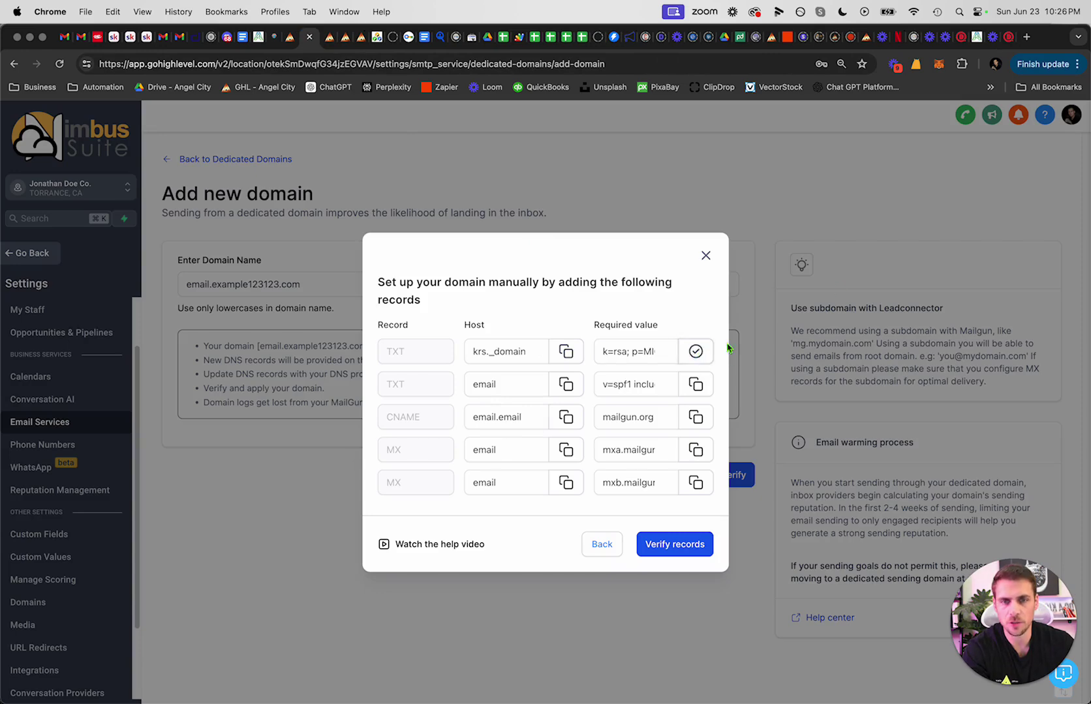
pyautogui.click(1023, 38)
pyautogui.press('super+v')
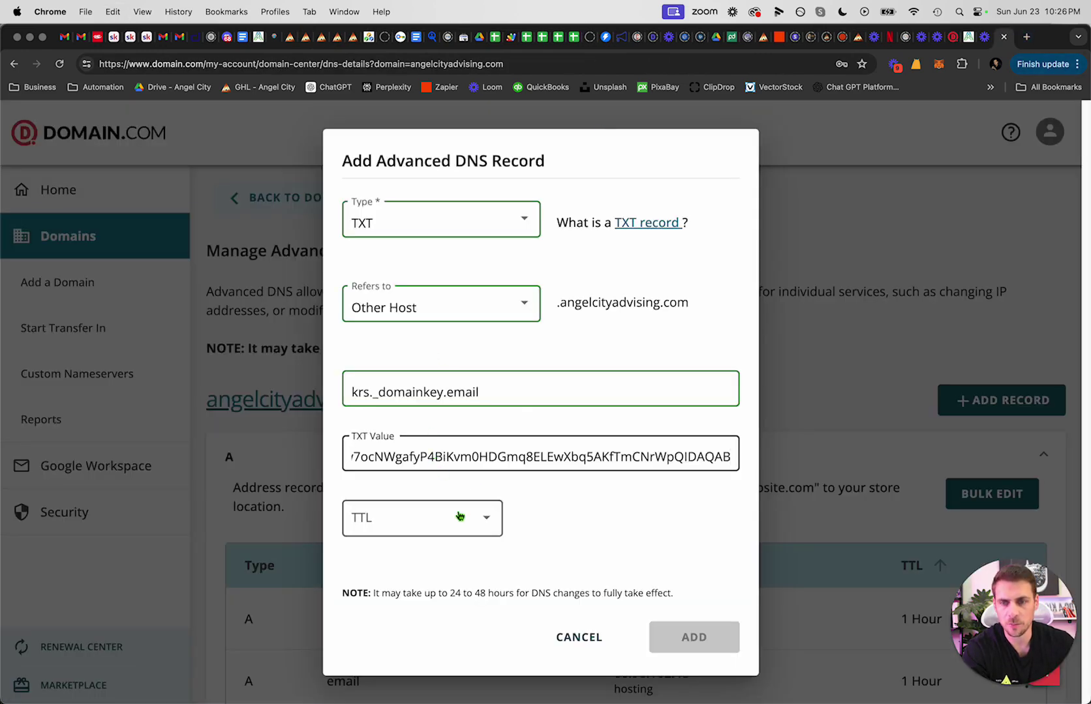
# Step: Set the TXT record's TTL to 1 Hour and cancel the record instead of adding it
pyautogui.click(458, 516)
pyautogui.click(399, 421)
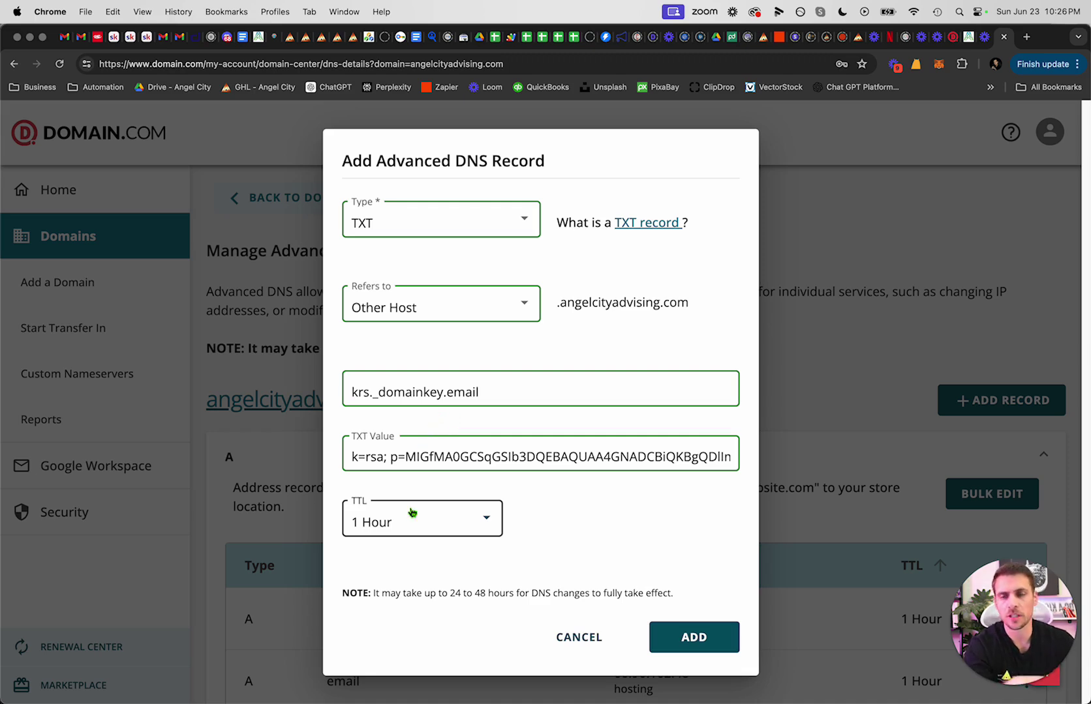
pyautogui.click(427, 526)
pyautogui.click(557, 530)
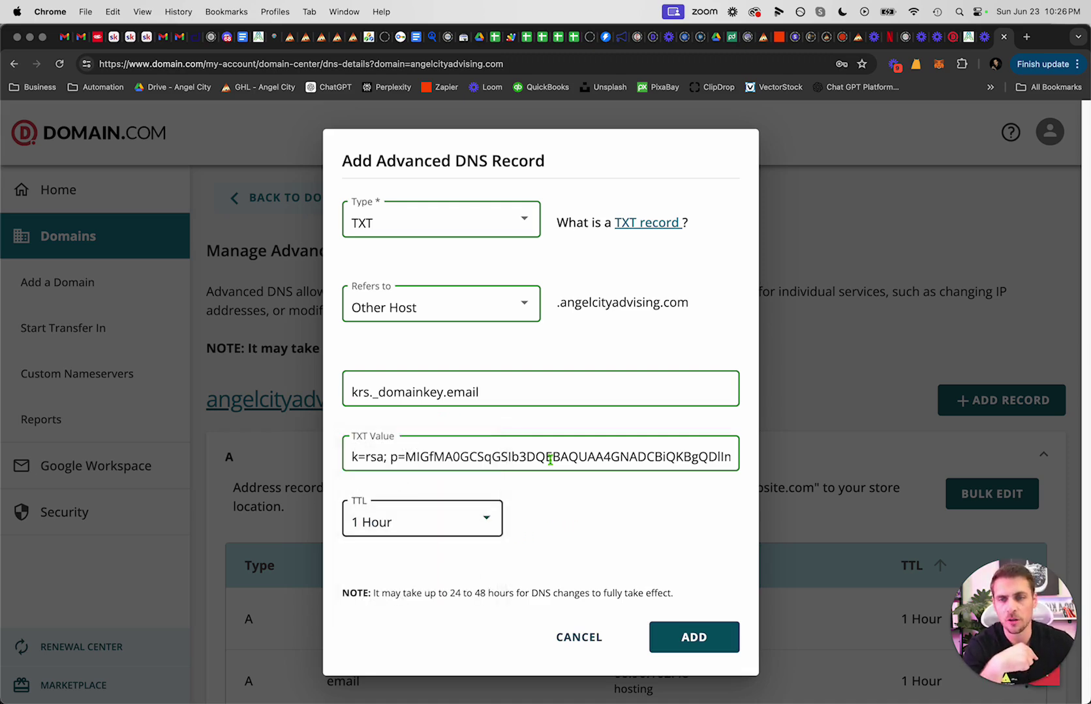
pyautogui.click(591, 641)
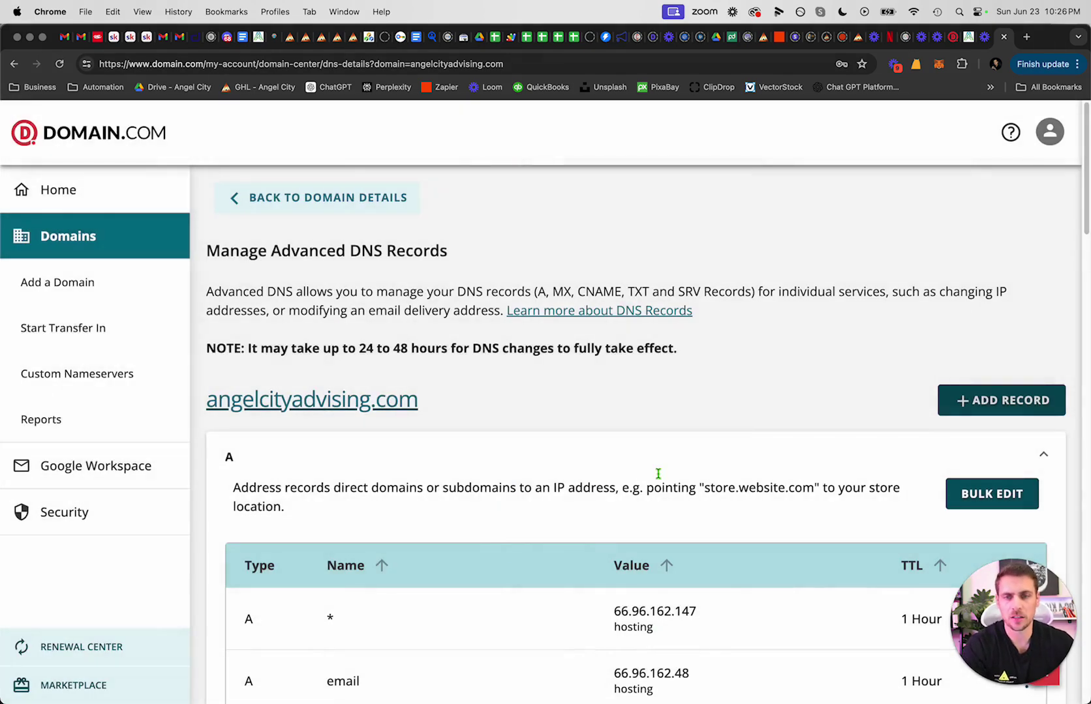
# Step: Switch to GoHighLevel, leave the required DNS records list, and change the sending domain name to email.loarealestate.com
pyautogui.click(307, 37)
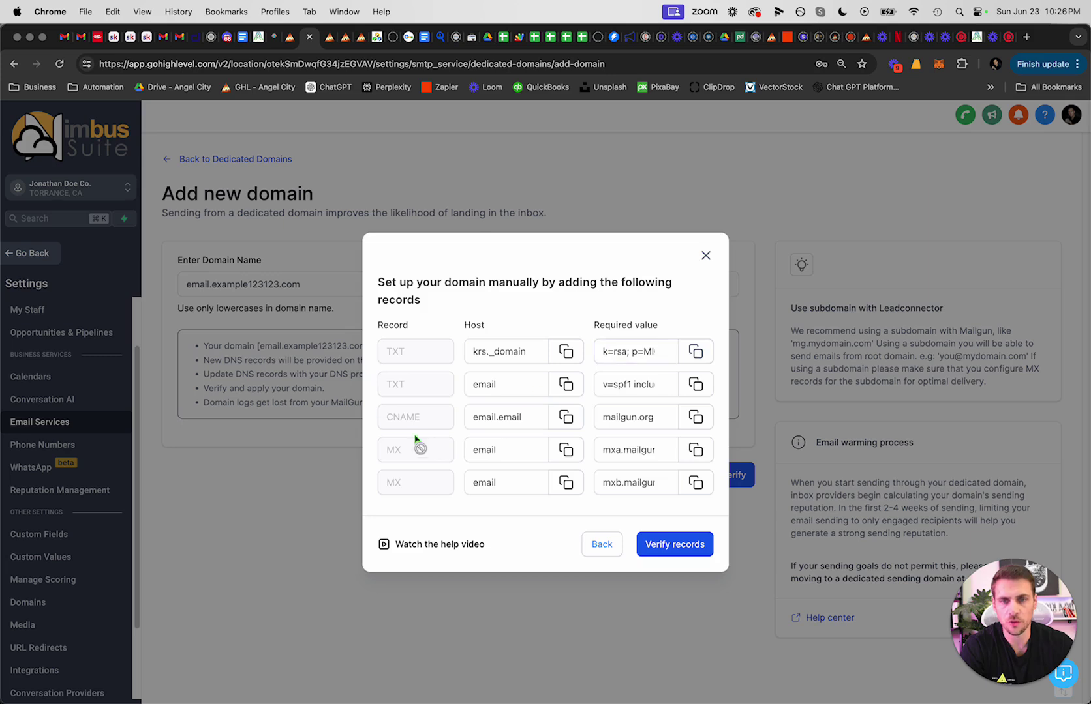
pyautogui.click(603, 549)
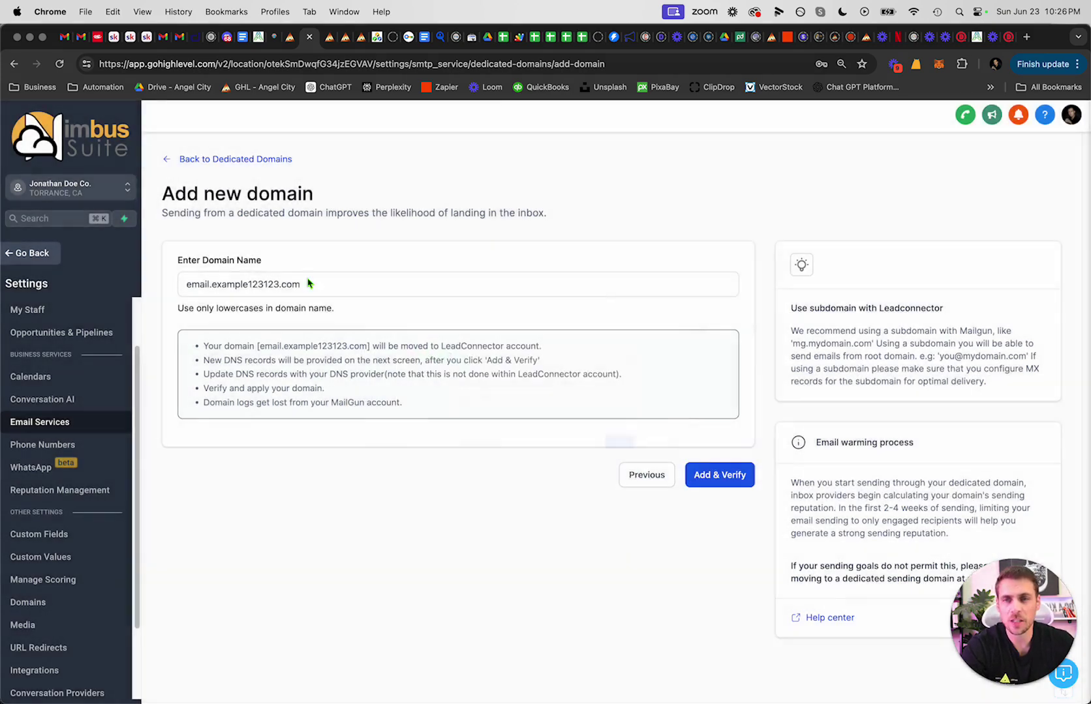
pyautogui.click(705, 322)
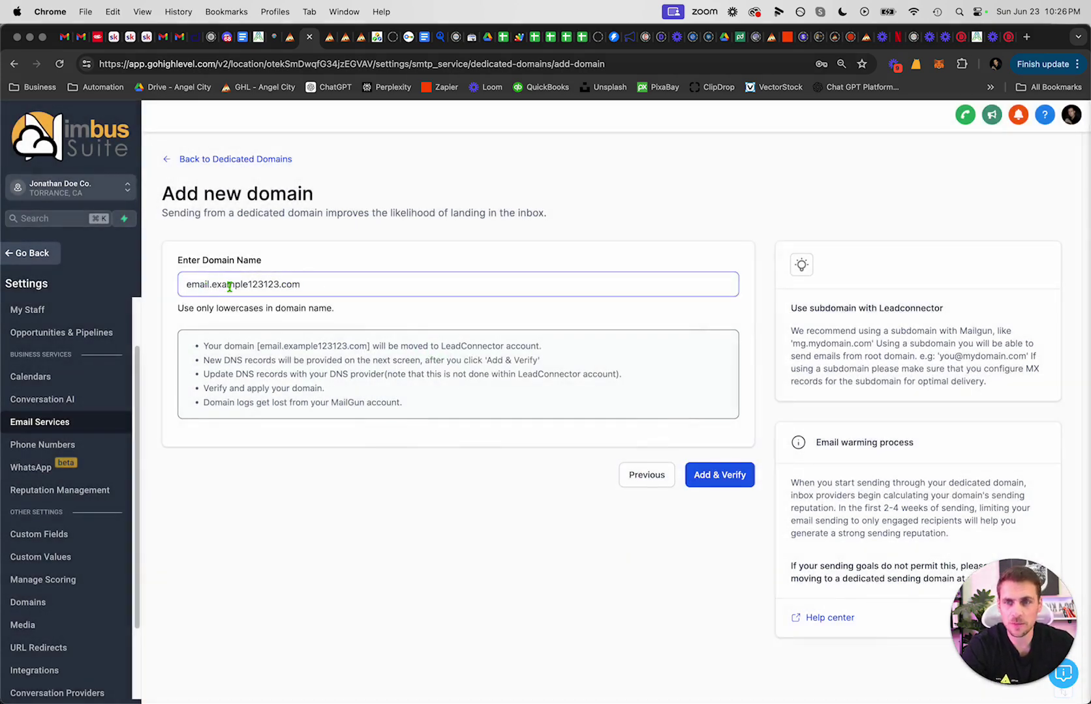
pyautogui.moveTo(211, 284); pyautogui.dragTo(287, 284)
pyautogui.click(273, 285)
pyautogui.moveTo(212, 284); pyautogui.dragTo(274, 284)
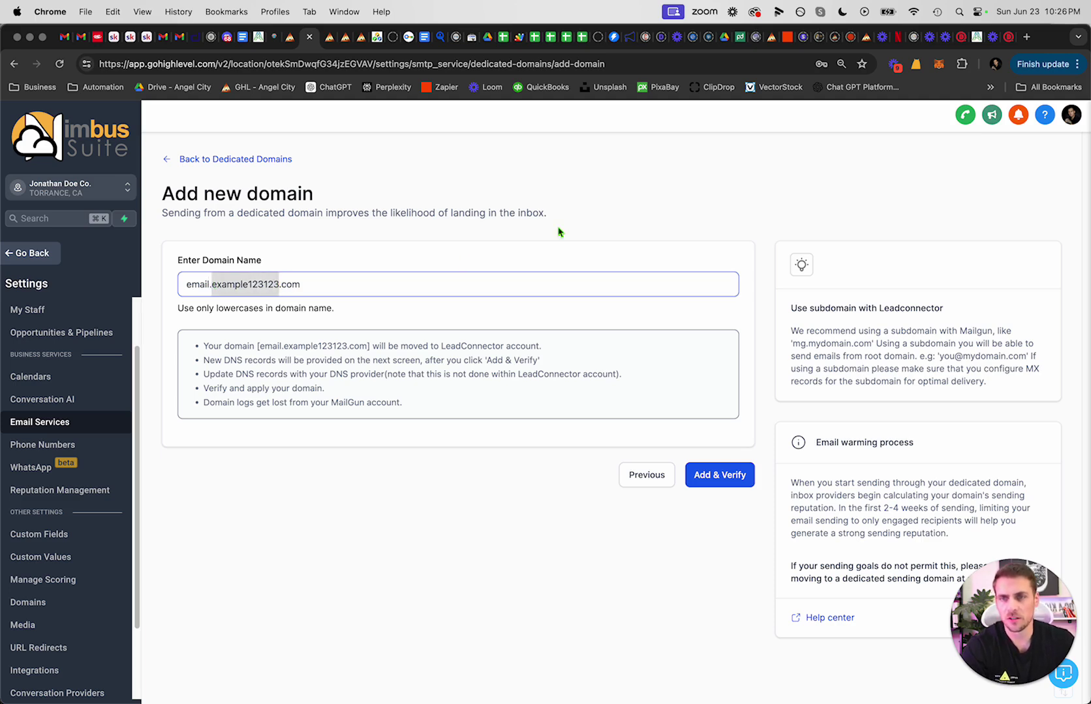
pyautogui.write('loarealestate')
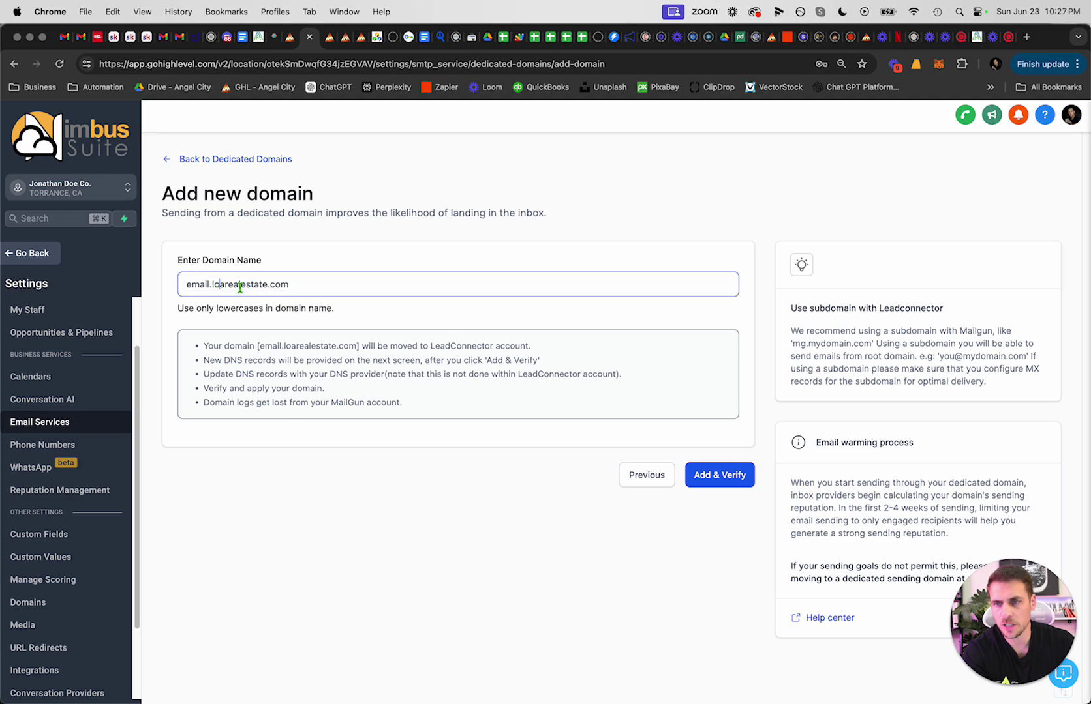
# Step: Correct the sending domain to larealestate.com and re-enter its subdomain prefix so the name reads email.larealestate.com
pyautogui.click(217, 291)
pyautogui.press('BackSpace')
pyautogui.moveTo(210, 285); pyautogui.dragTo(168, 292)
pyautogui.press('BackSpace')
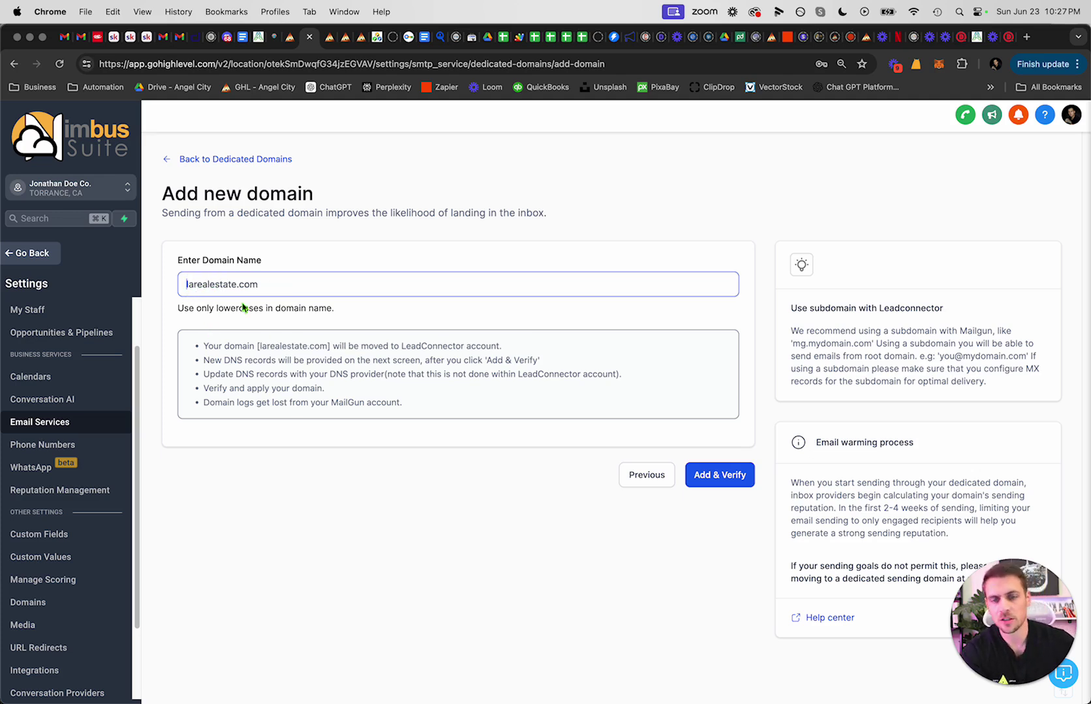
pyautogui.write('emial.')
pyautogui.press('BackSpace')
pyautogui.press('BackSpace')
pyautogui.press('BackSpace')
pyautogui.press('BackSpace')
pyautogui.write('ail.')
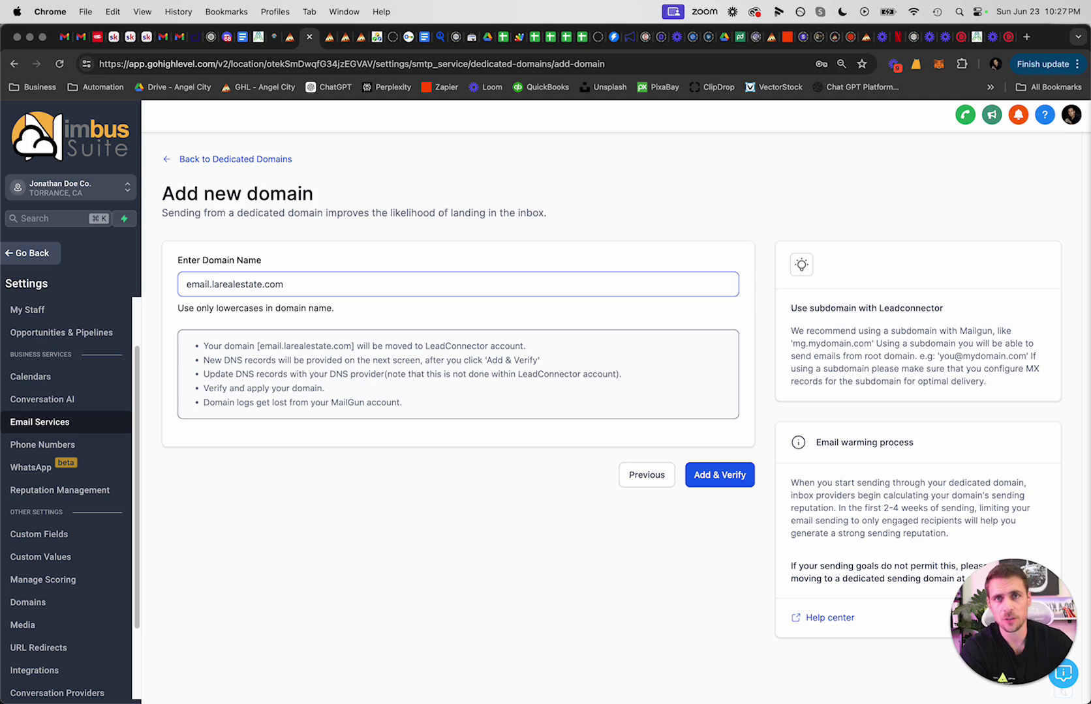
# Step: Leave the email domain setup, go to the sub-account's Phone Numbers settings, and start adding a phone number
pyautogui.click(43, 257)
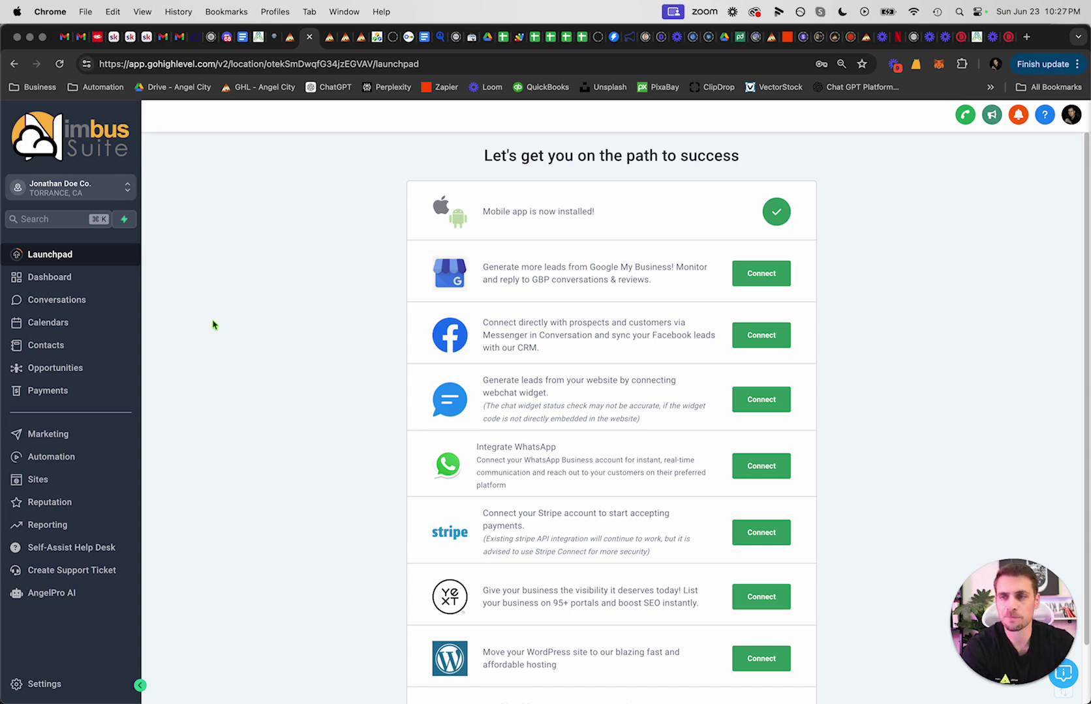
pyautogui.click(46, 684)
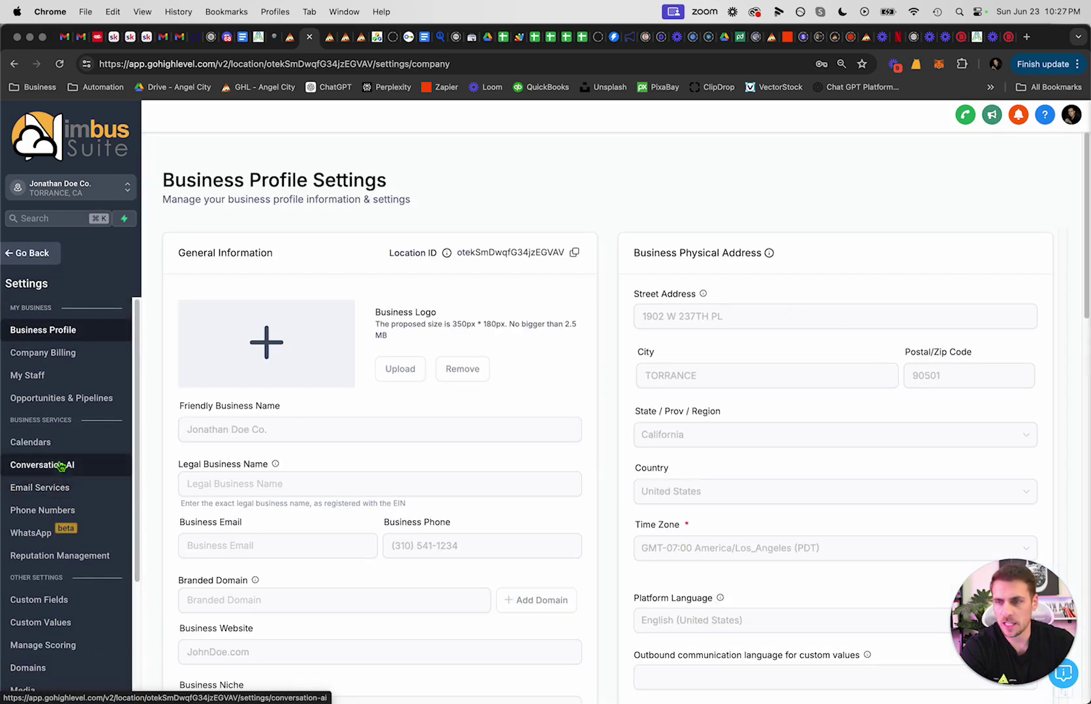
pyautogui.click(59, 515)
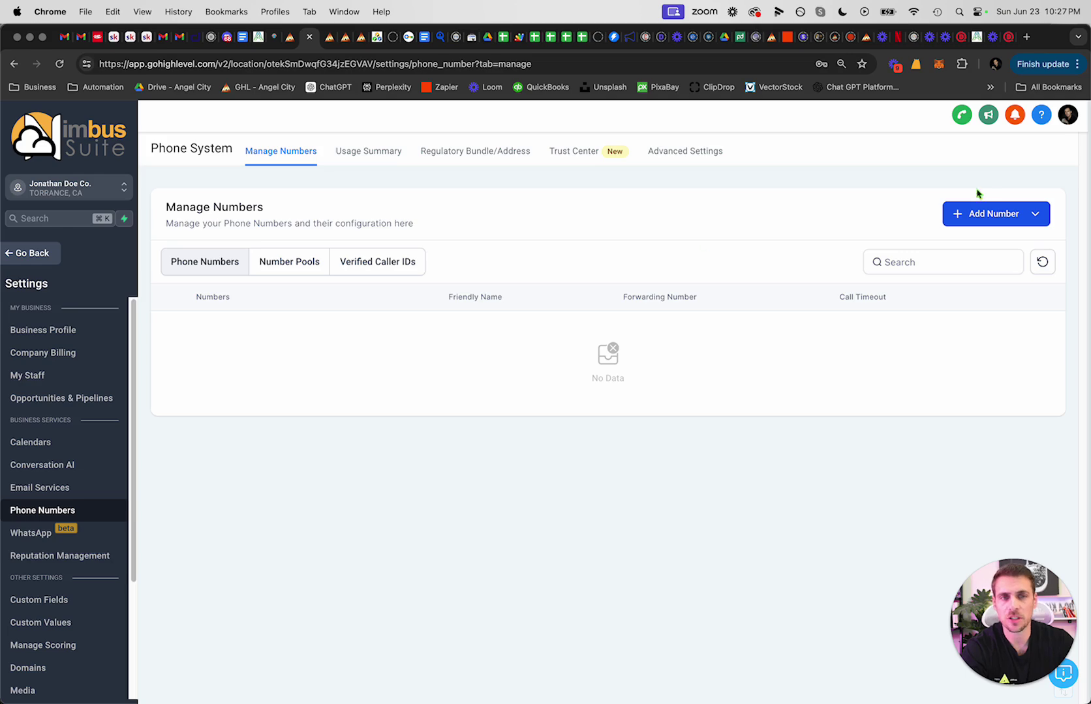
pyautogui.click(1017, 222)
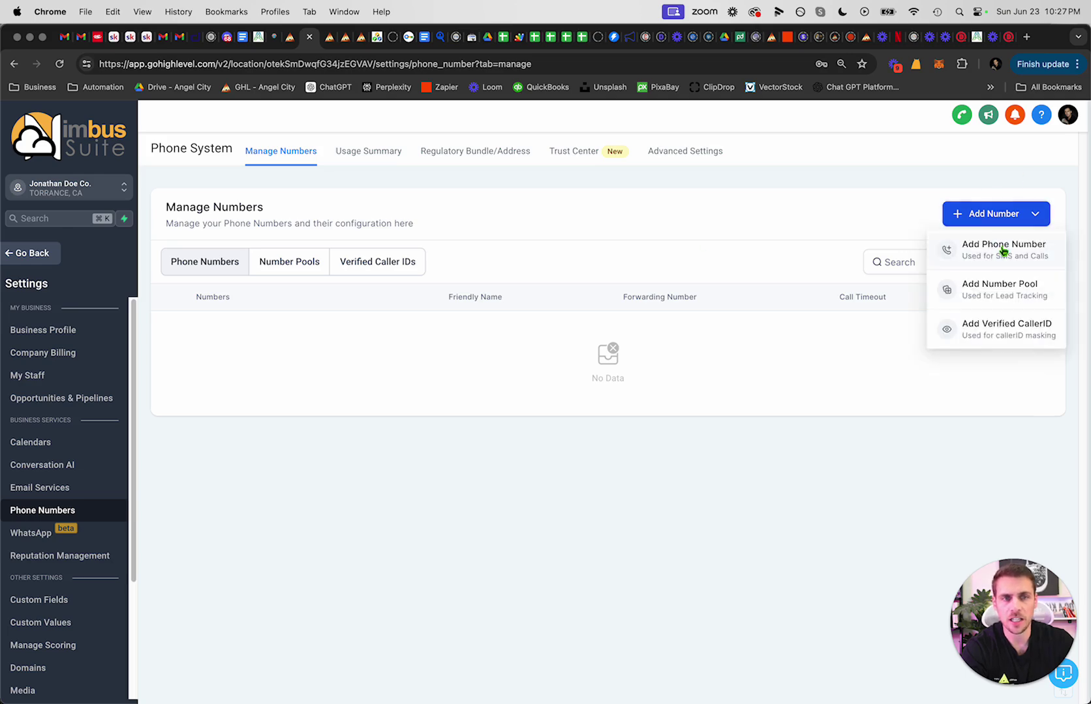
pyautogui.click(1003, 251)
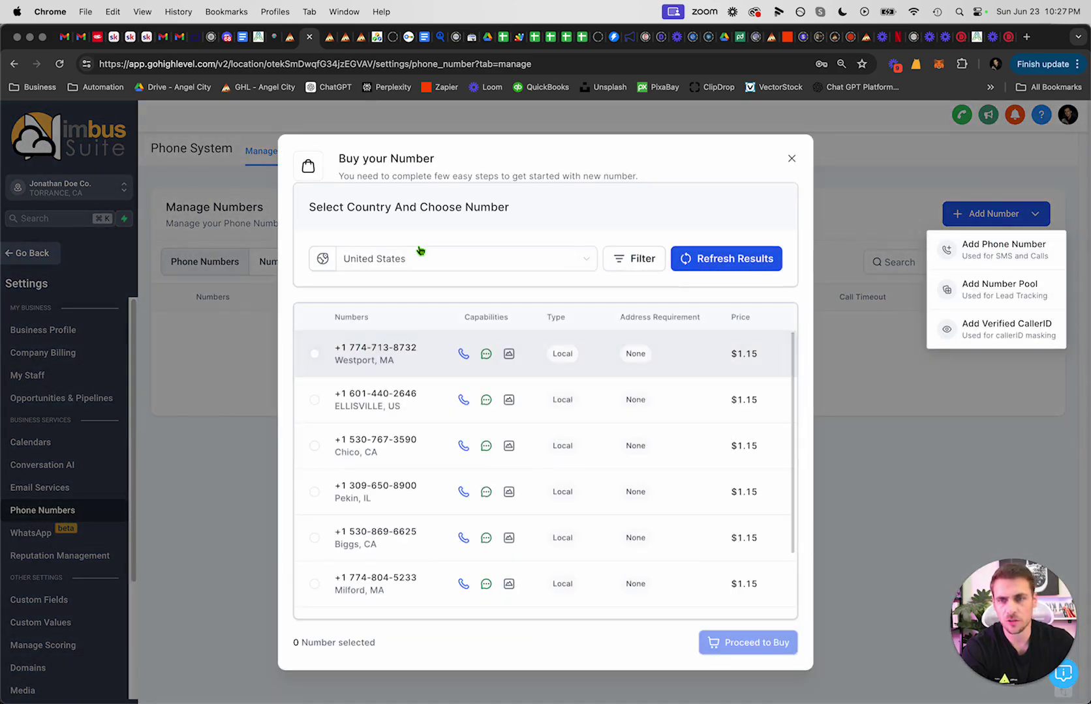
# Step: Filter the available United States phone numbers to those whose first part matches 818
pyautogui.click(411, 259)
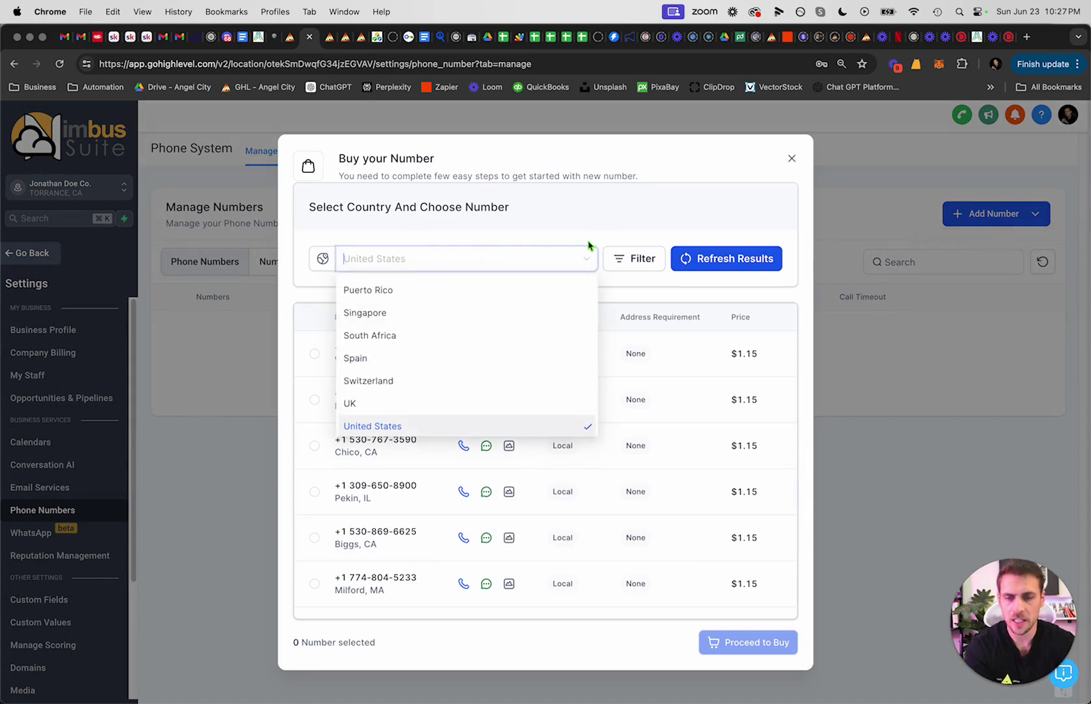
pyautogui.write('818')
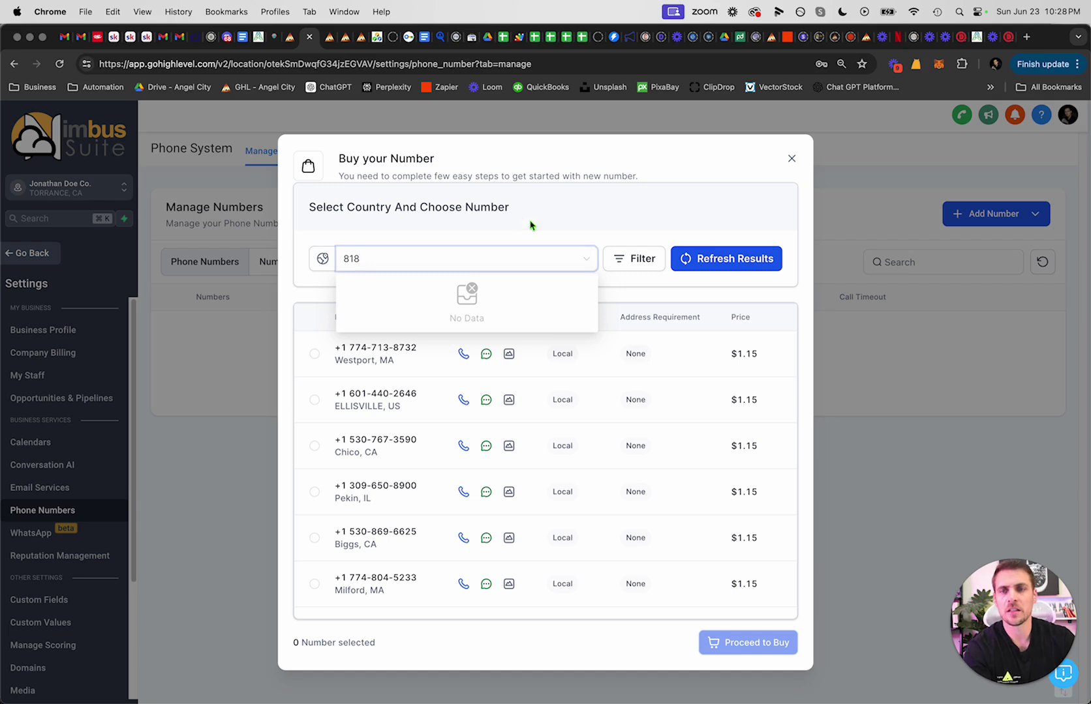
pyautogui.click(629, 261)
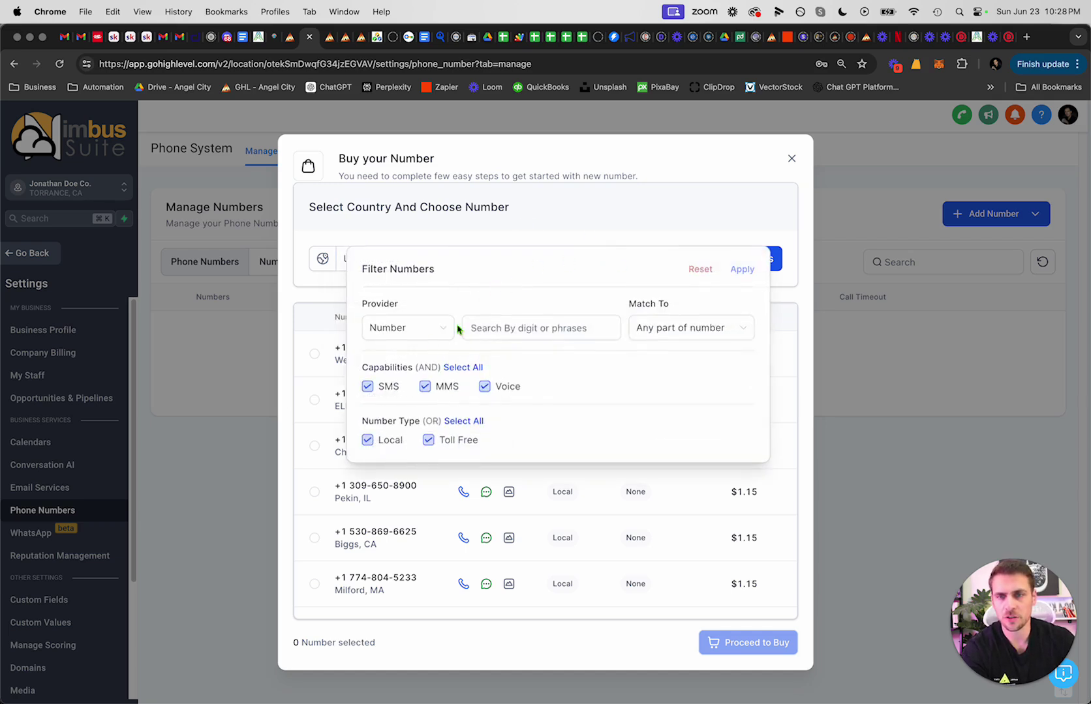
pyautogui.click(522, 329)
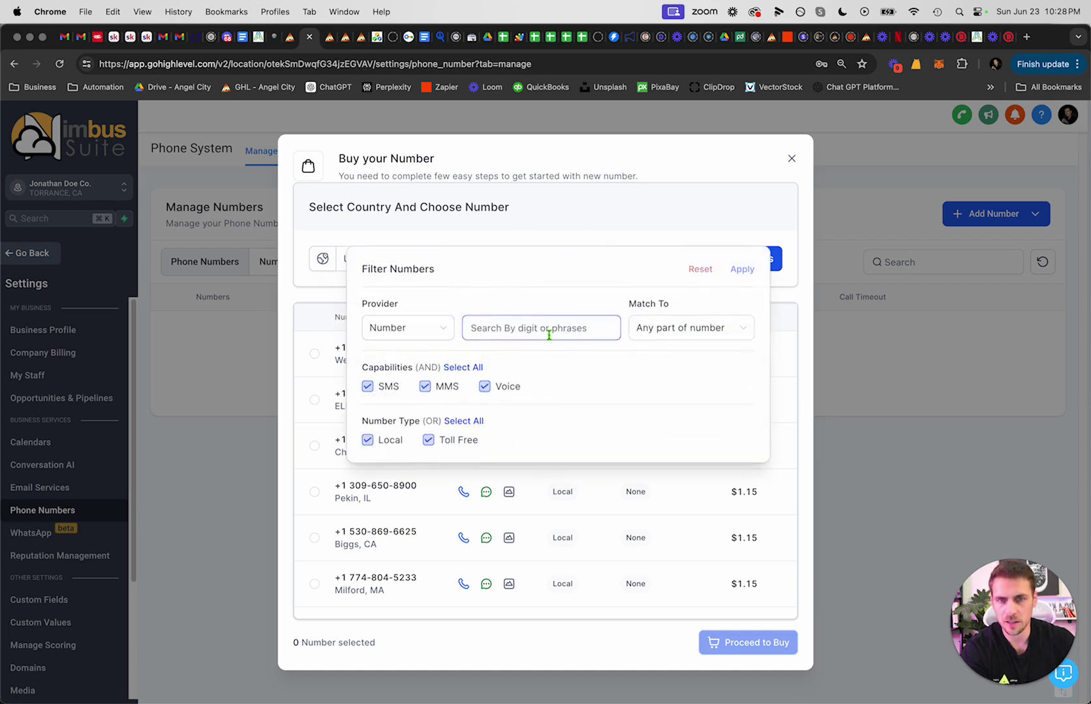
pyautogui.click(650, 334)
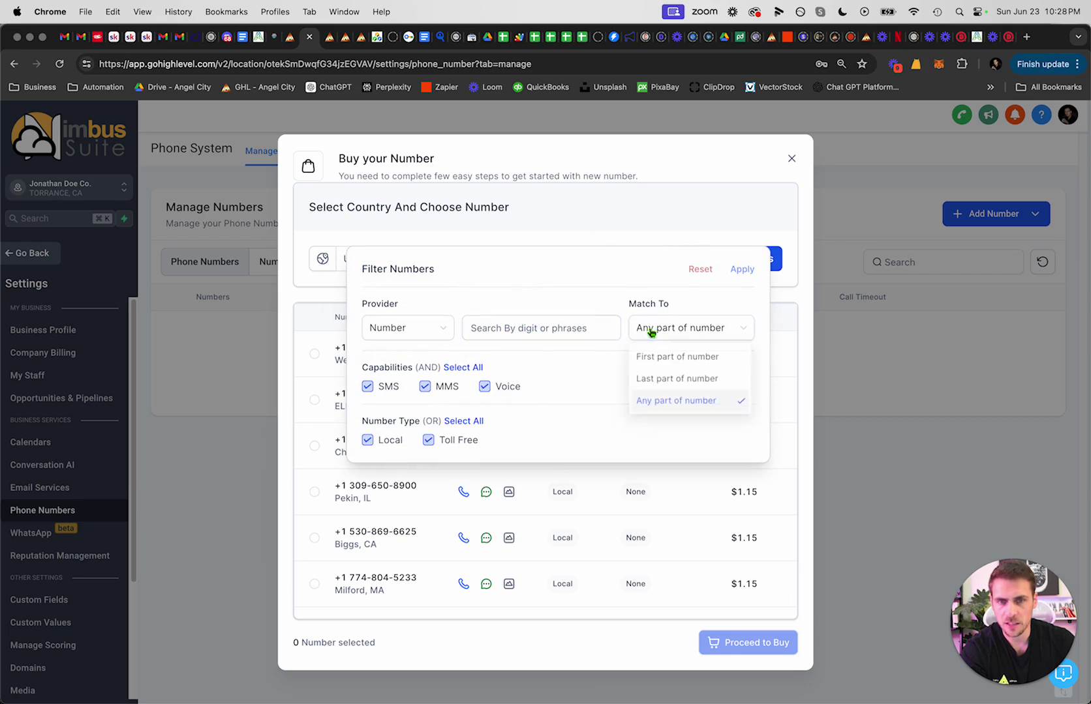
pyautogui.click(675, 358)
pyautogui.click(593, 328)
pyautogui.write('818')
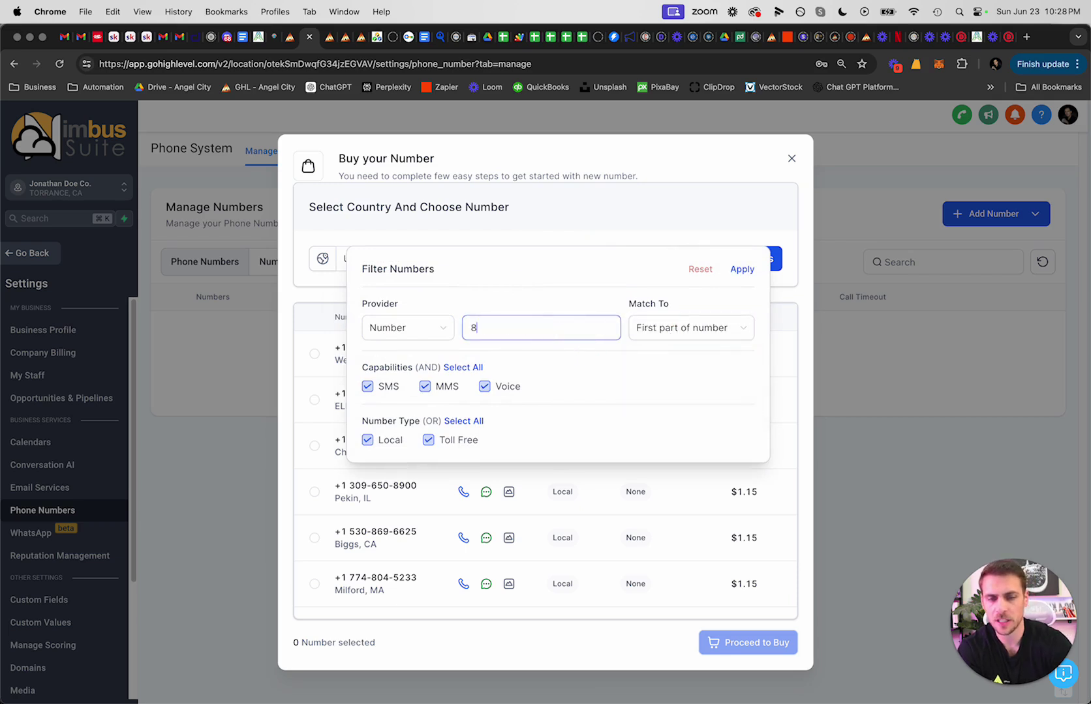
pyautogui.click(741, 270)
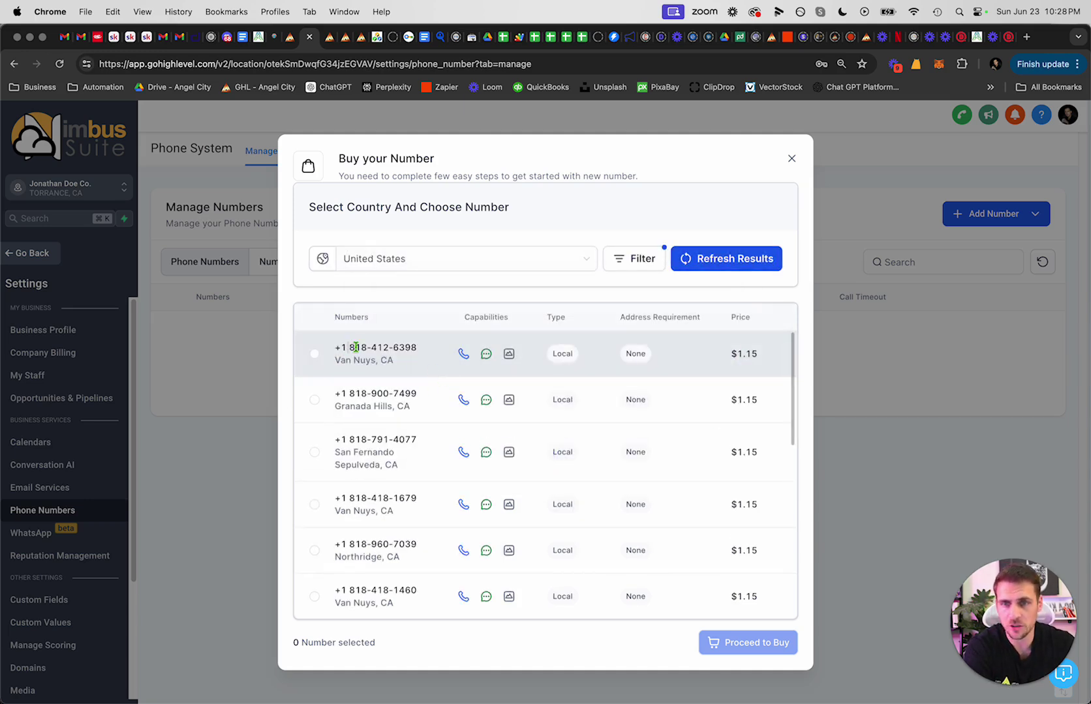
# Step: Review the filtered phone numbers and their prices, and close the number purchase without selecting one
pyautogui.scroll(-5, 418, 405)
pyautogui.scroll(-6, 410, 524)
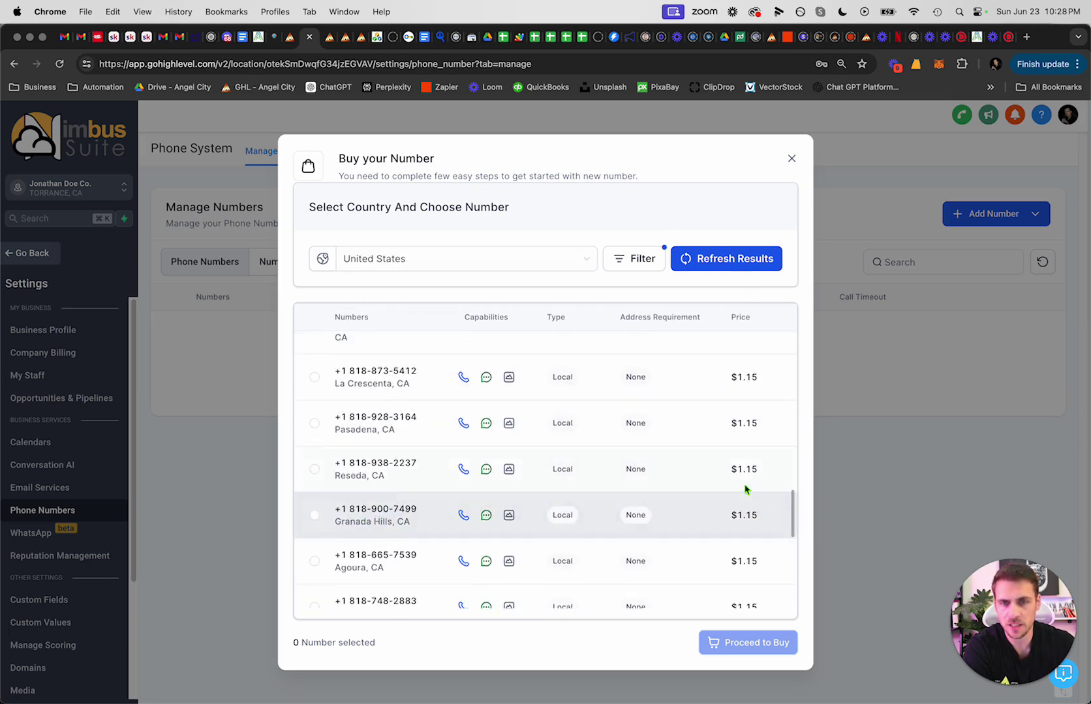
pyautogui.moveTo(771, 470); pyautogui.dragTo(739, 469)
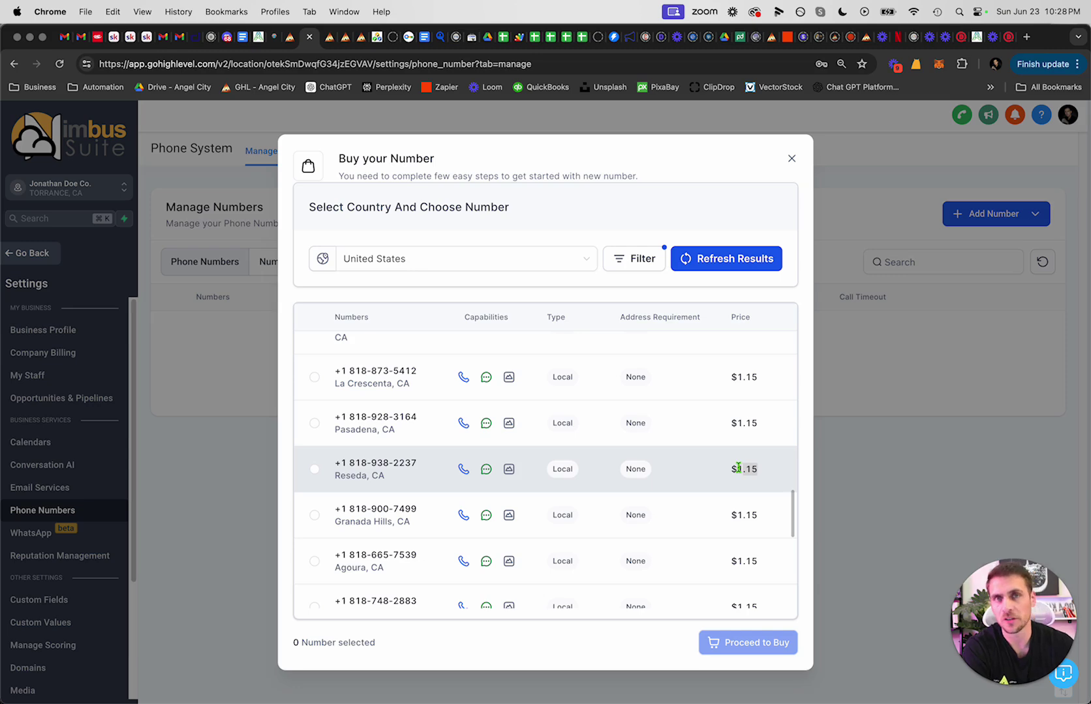
pyautogui.scroll(10, 729, 467)
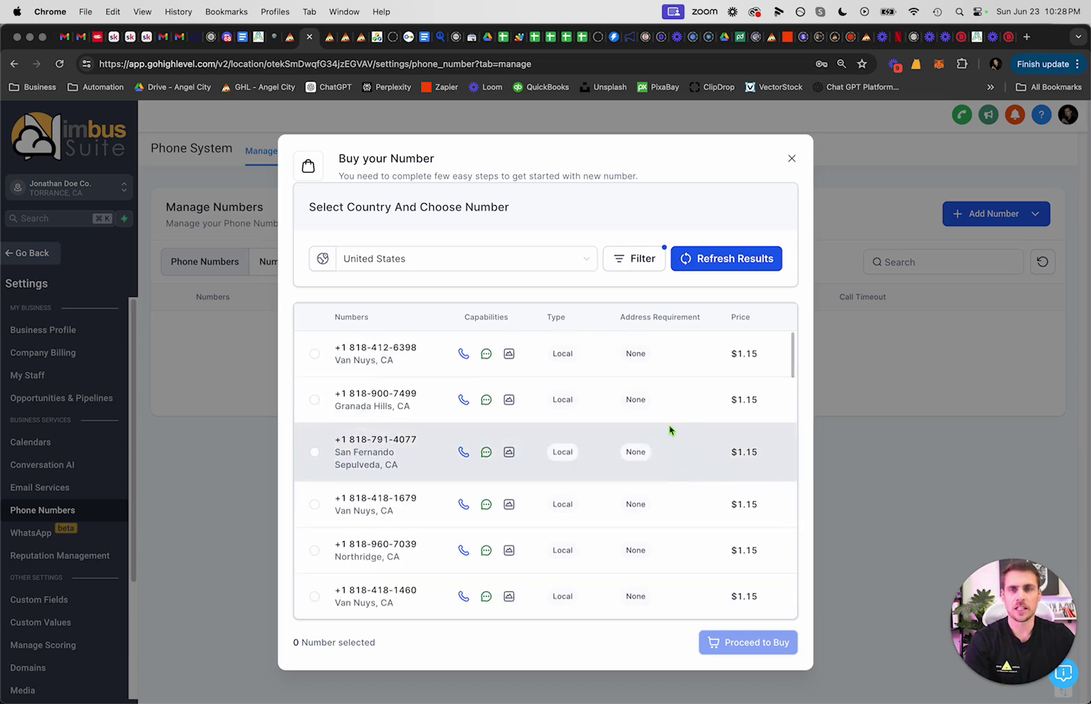
pyautogui.click(791, 157)
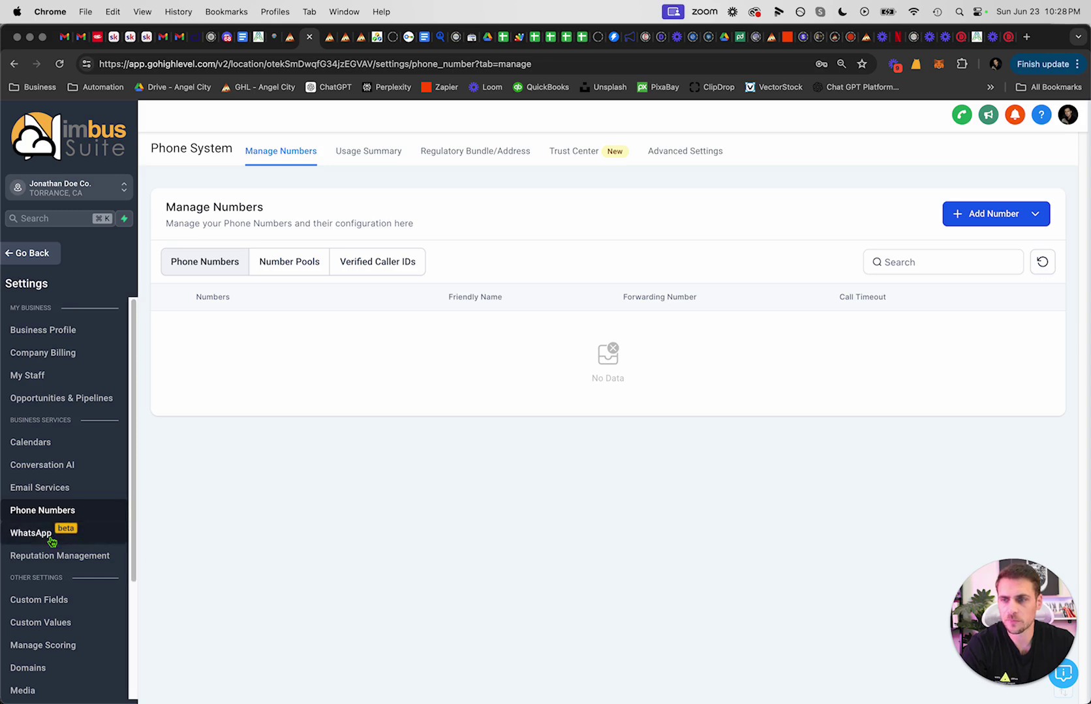
# Step: Open the sub-account's Domains settings, and view the advanced DNS records on Domain.com before returning to GoHighLevel
pyautogui.scroll(-3, 53, 549)
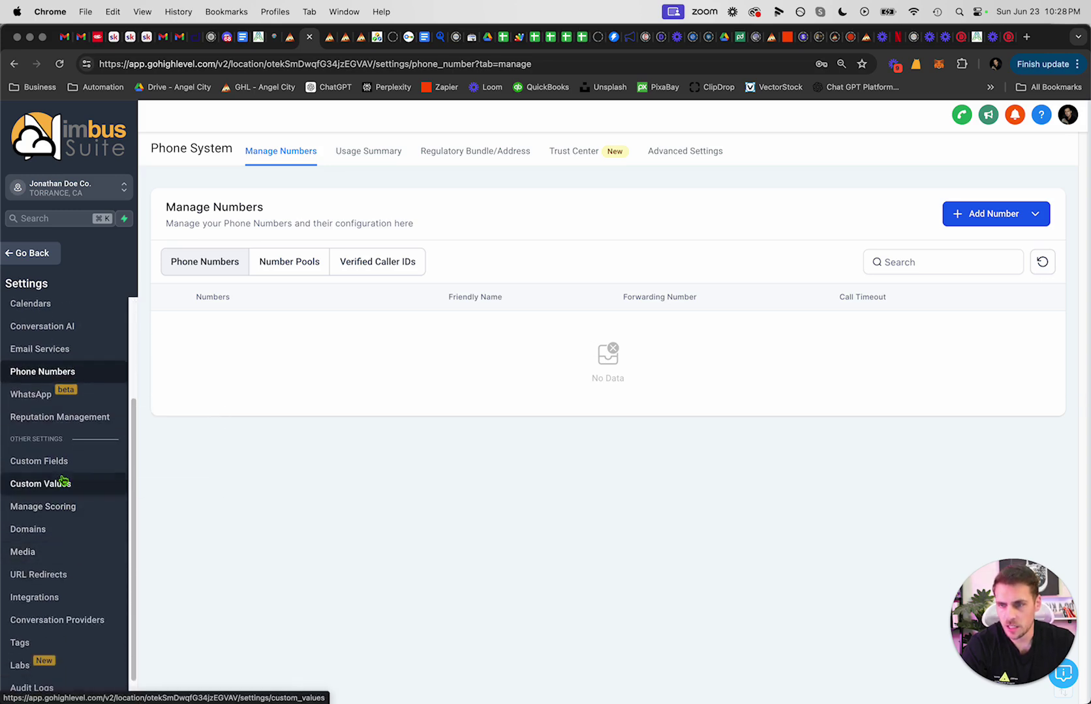
pyautogui.scroll(-1, 72, 470)
pyautogui.scroll(-1, 71, 475)
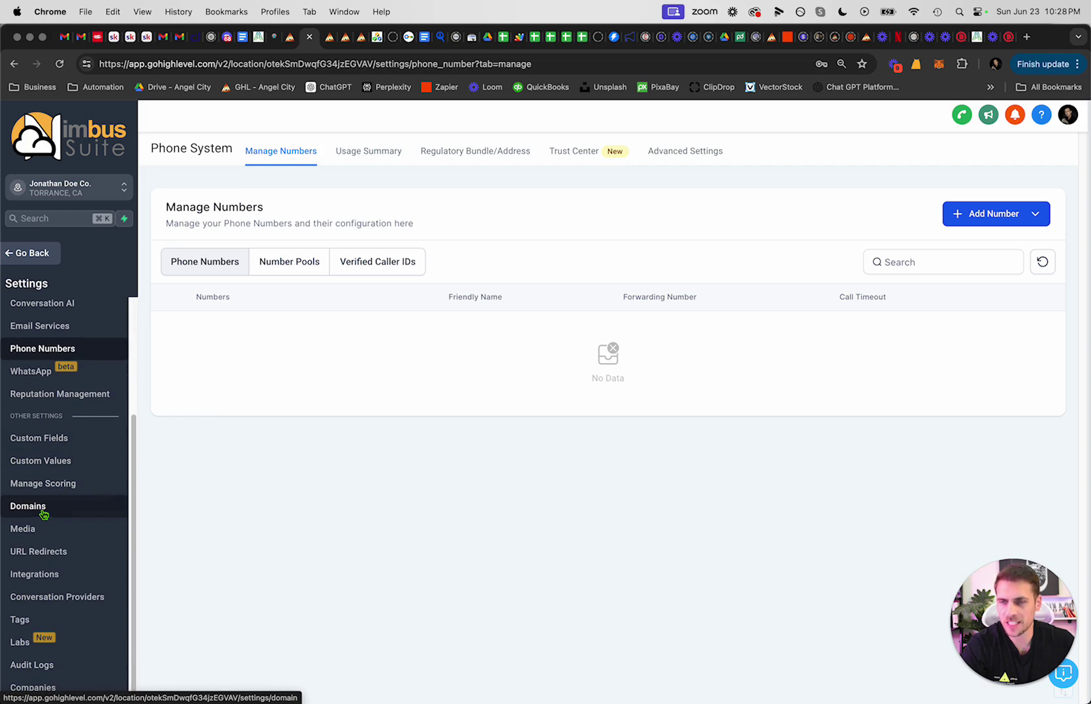
pyautogui.click(43, 515)
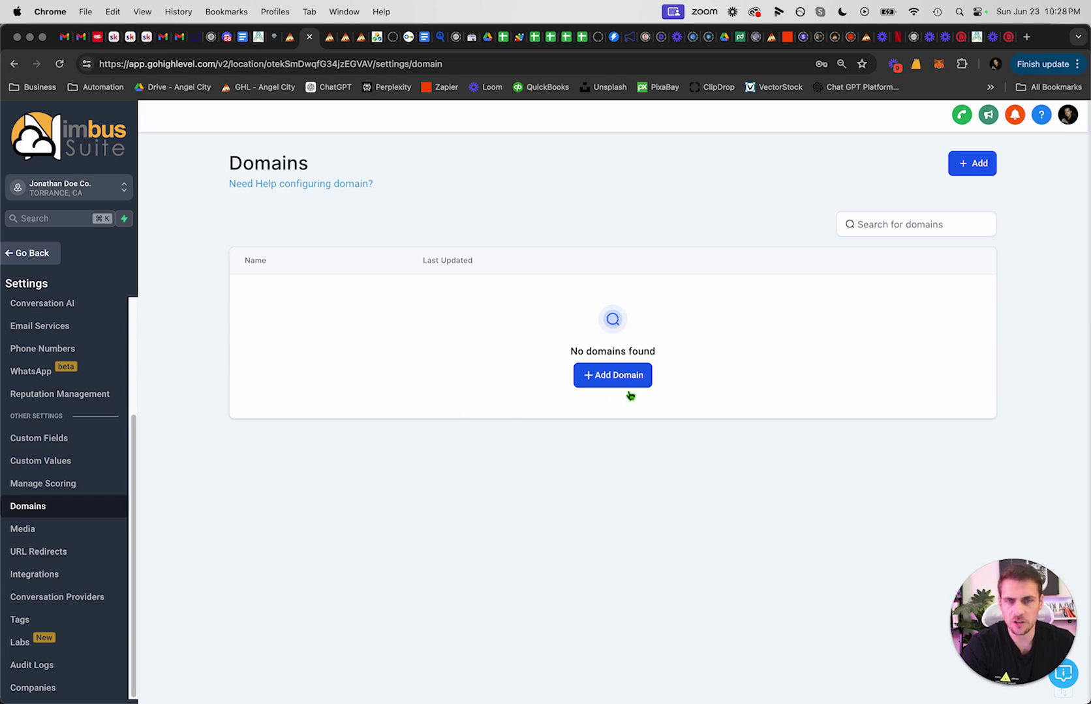
pyautogui.click(1008, 39)
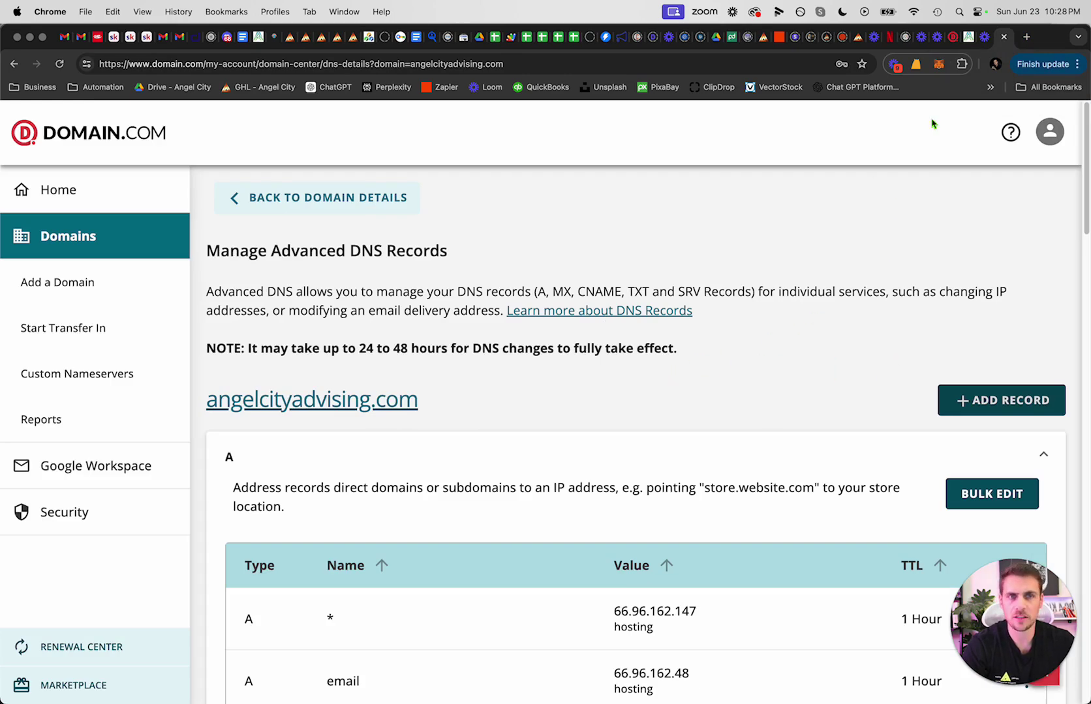
pyautogui.click(293, 37)
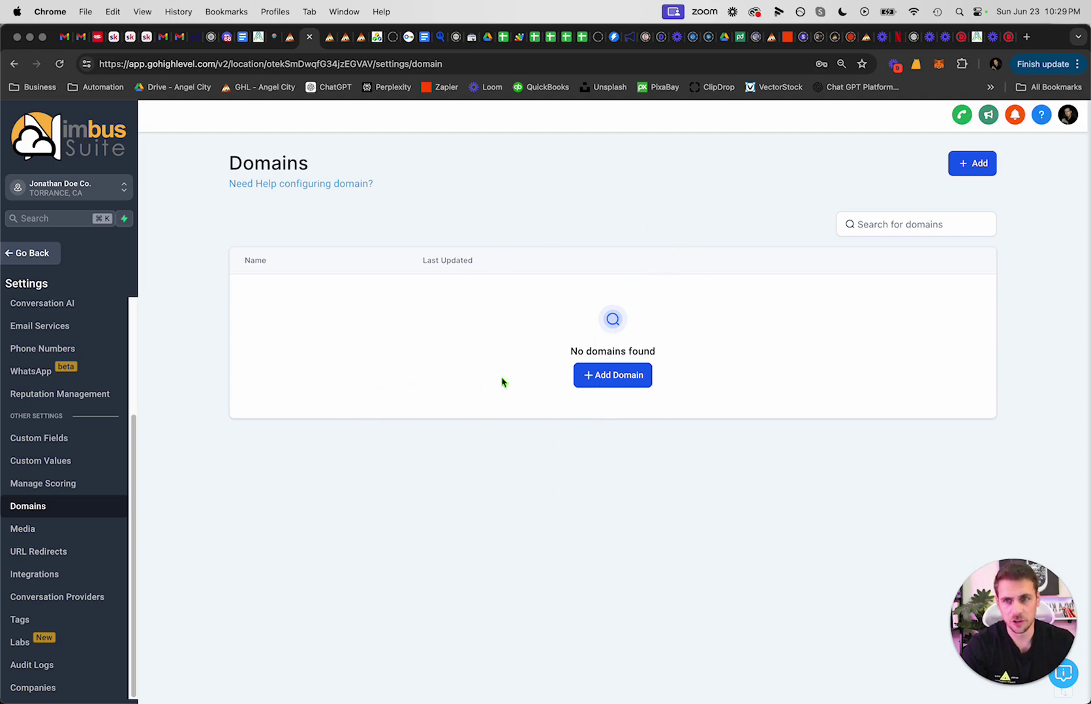
# Step: View the sub-account's Media settings and its URL Redirects settings
pyautogui.click(37, 533)
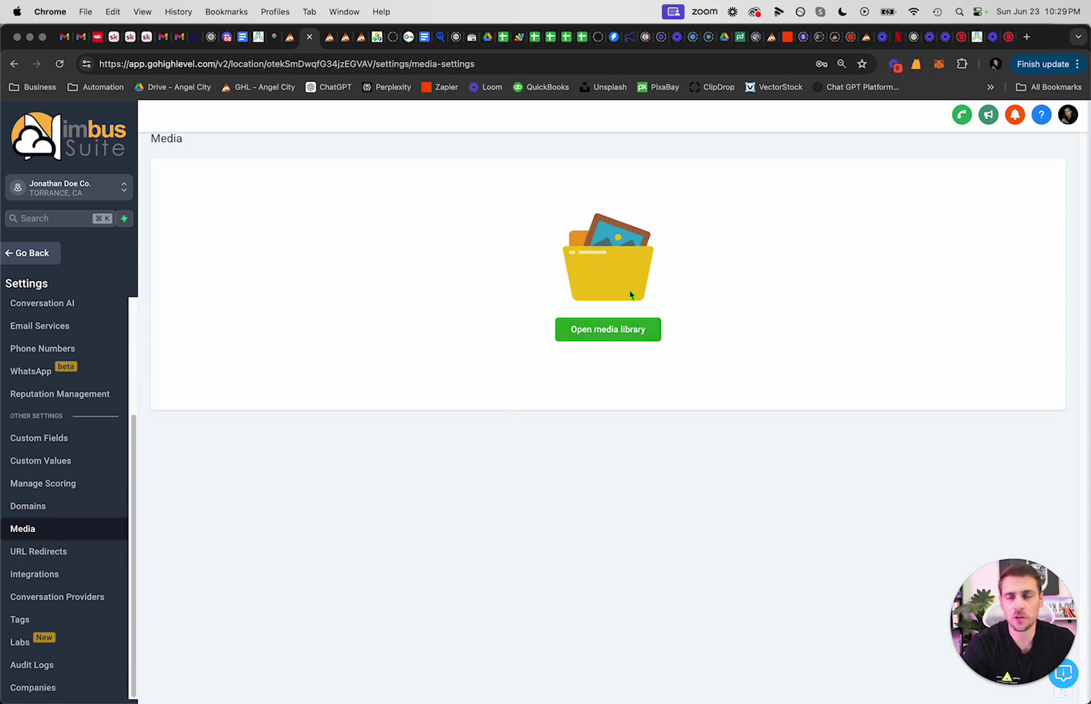
pyautogui.click(57, 552)
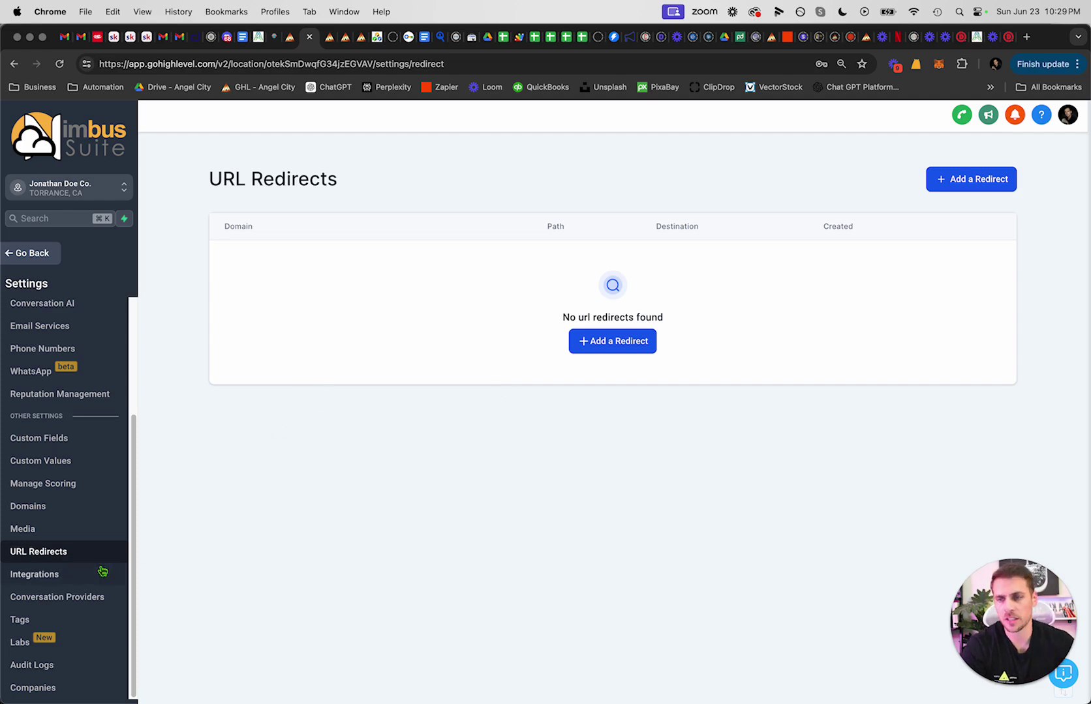
# Step: Open the Integrations settings and examine the third-party accounts that can be connected, from Google and Facebook through Slack and Printful
pyautogui.click(52, 578)
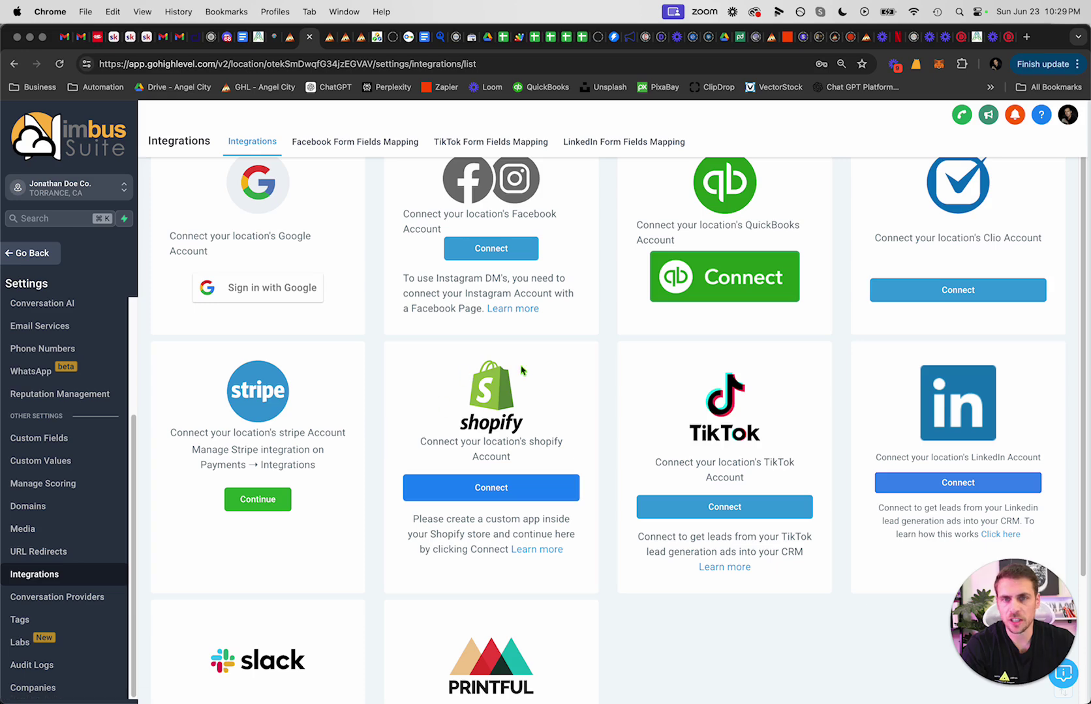
pyautogui.scroll(-3, 448, 217)
pyautogui.scroll(3, 509, 222)
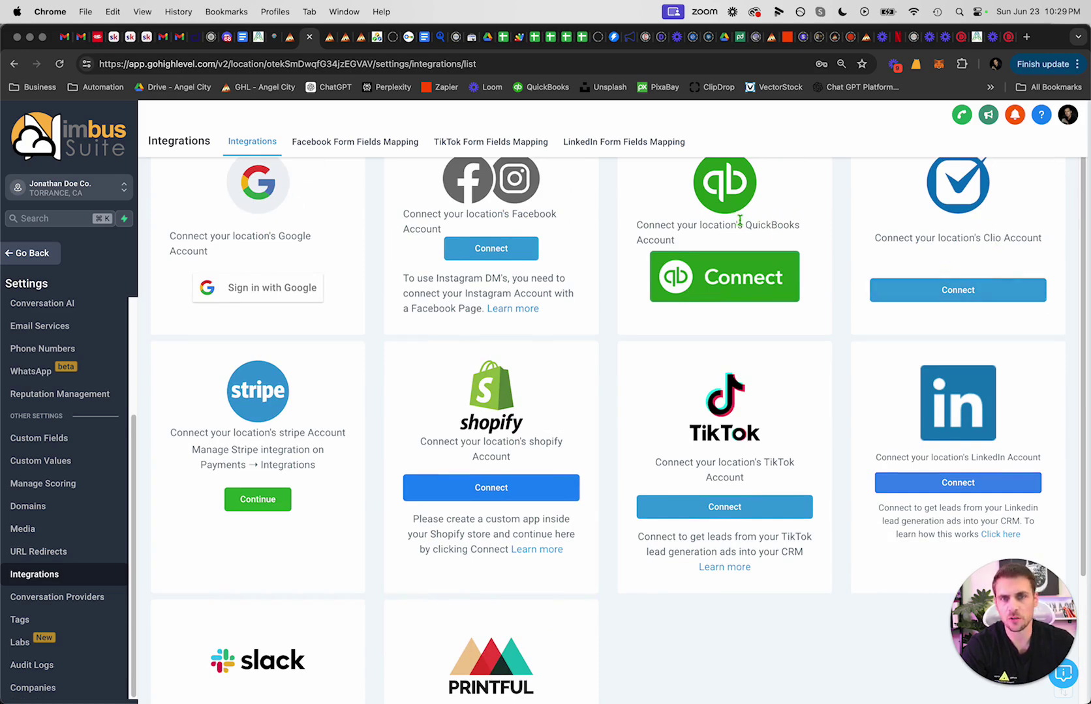
pyautogui.scroll(-3, 574, 385)
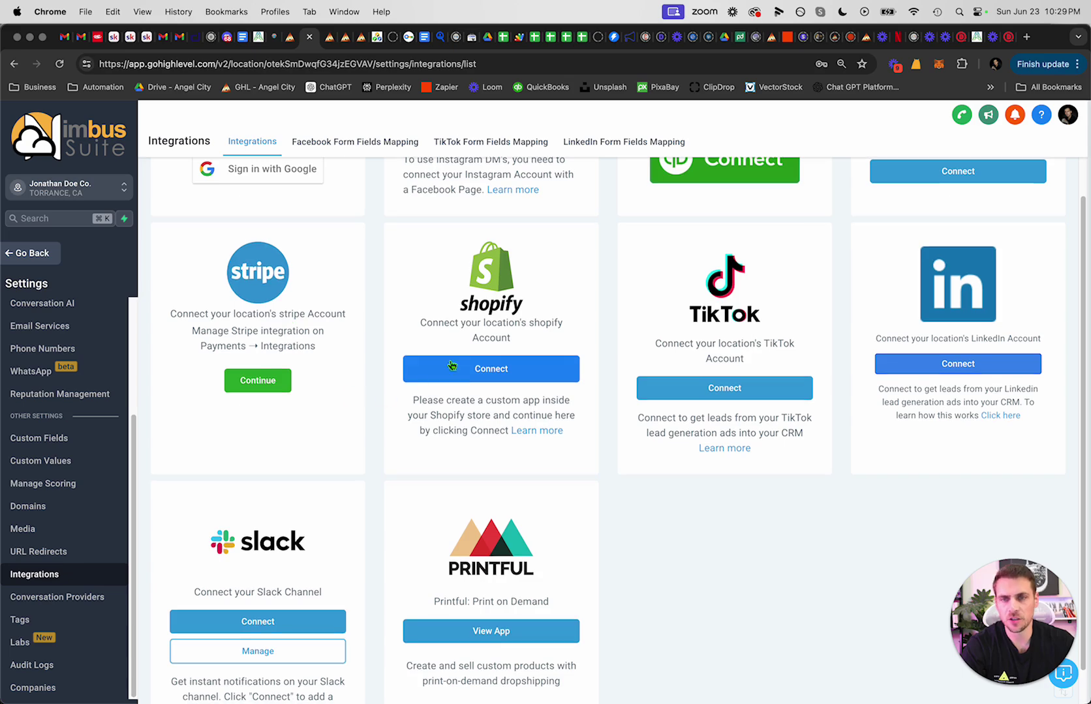
pyautogui.scroll(-1, 874, 353)
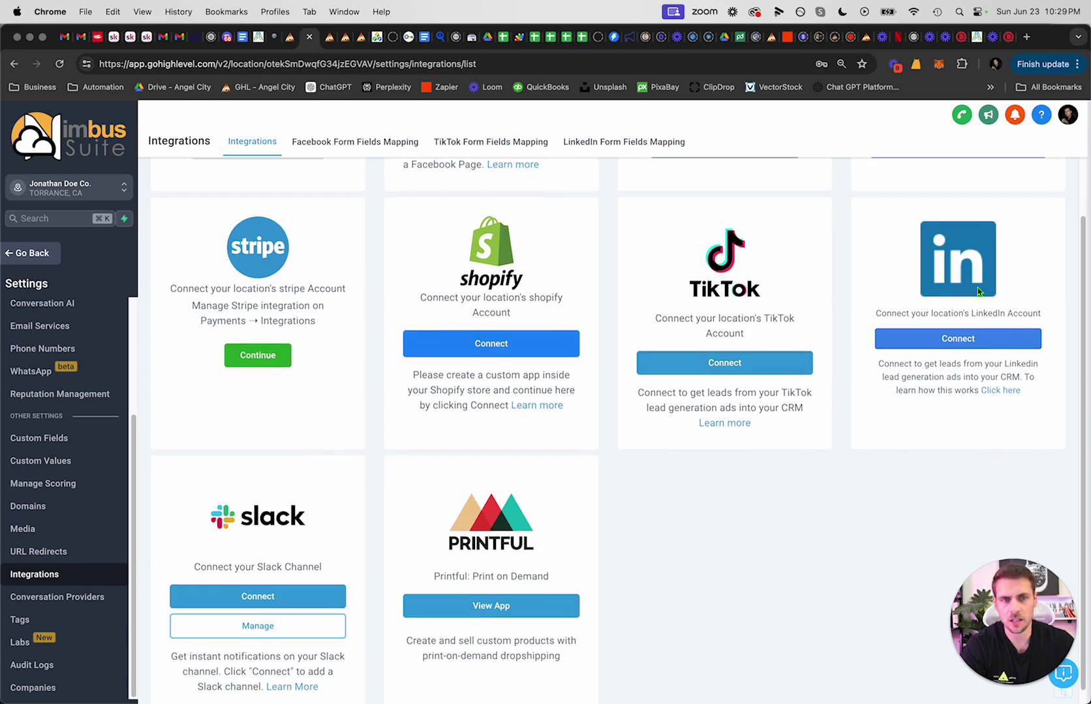
pyautogui.scroll(-1, 470, 535)
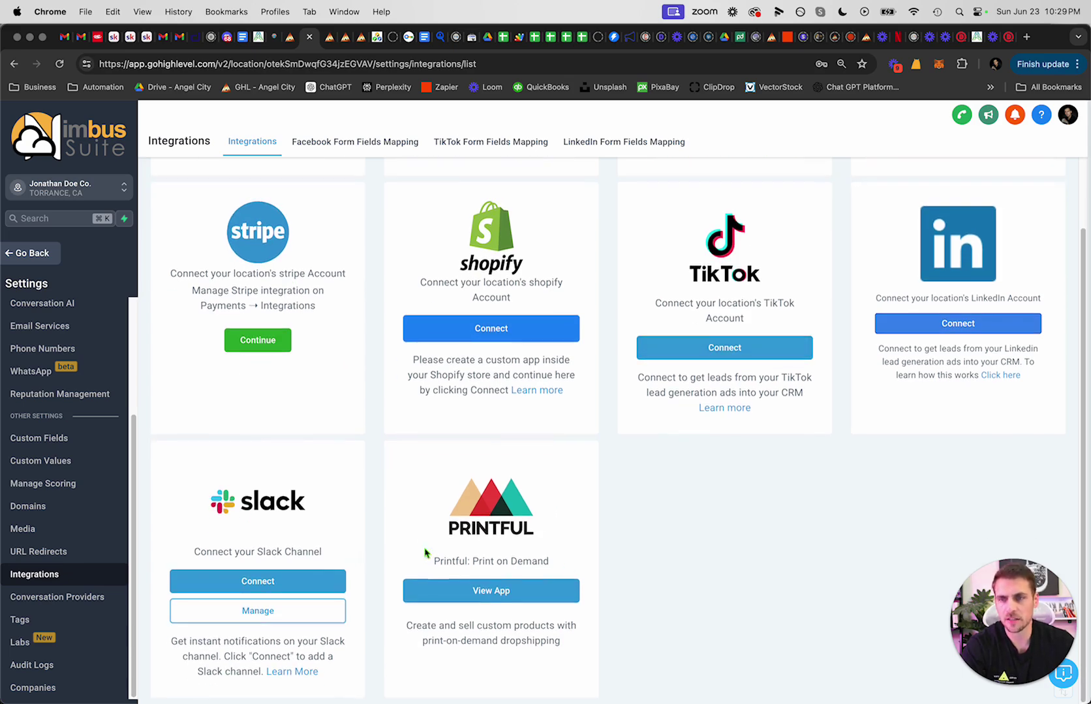
pyautogui.scroll(4, 675, 582)
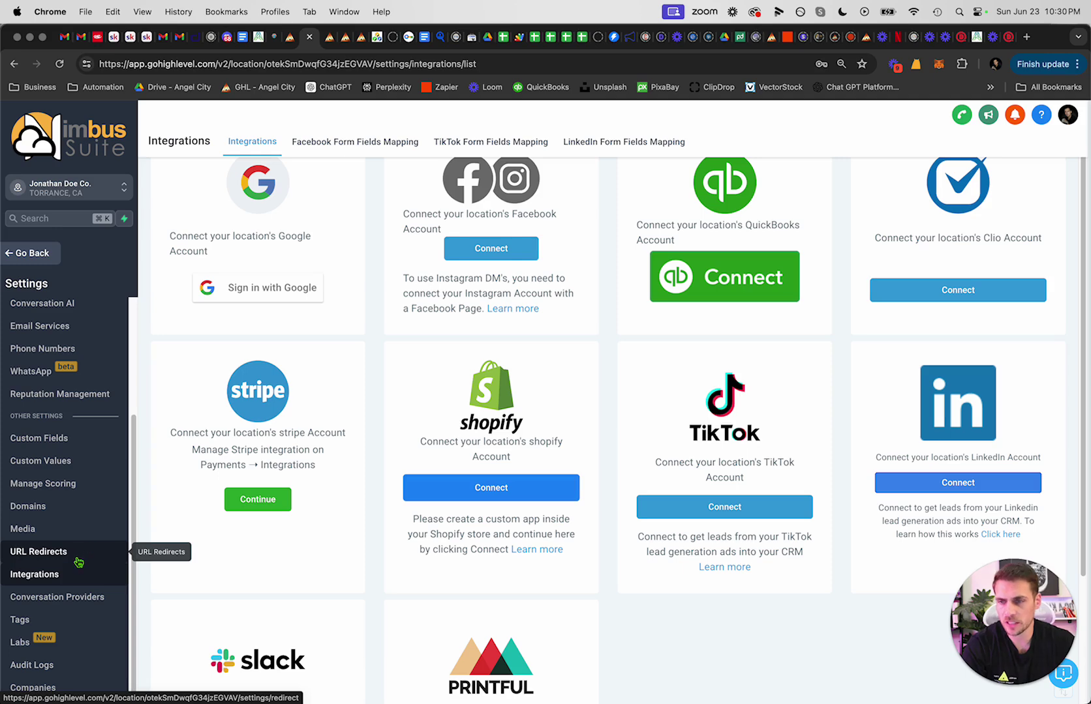
# Step: View the Companies settings and leave the settings area for the sub-account's Launchpad
pyautogui.click(51, 693)
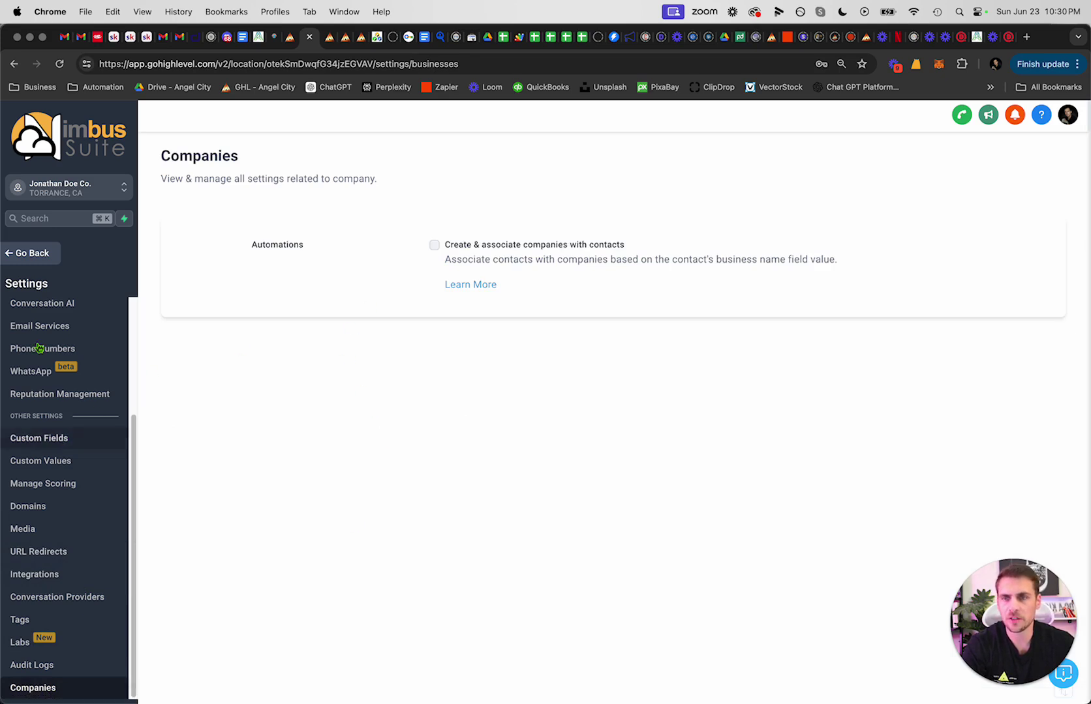
pyautogui.click(31, 254)
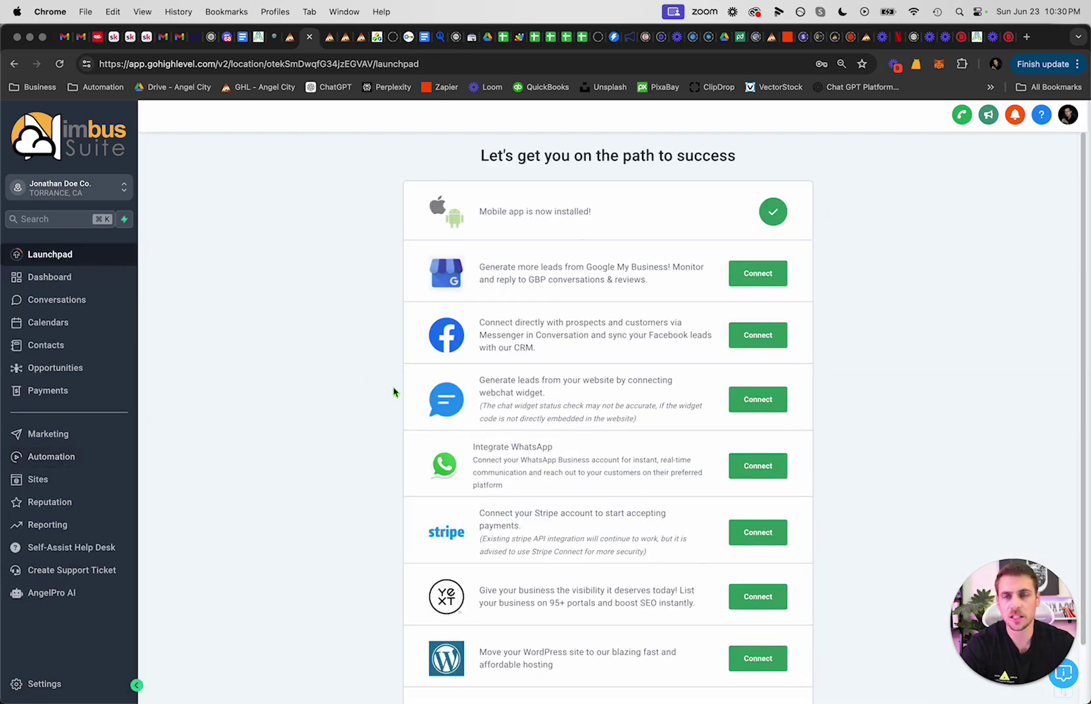